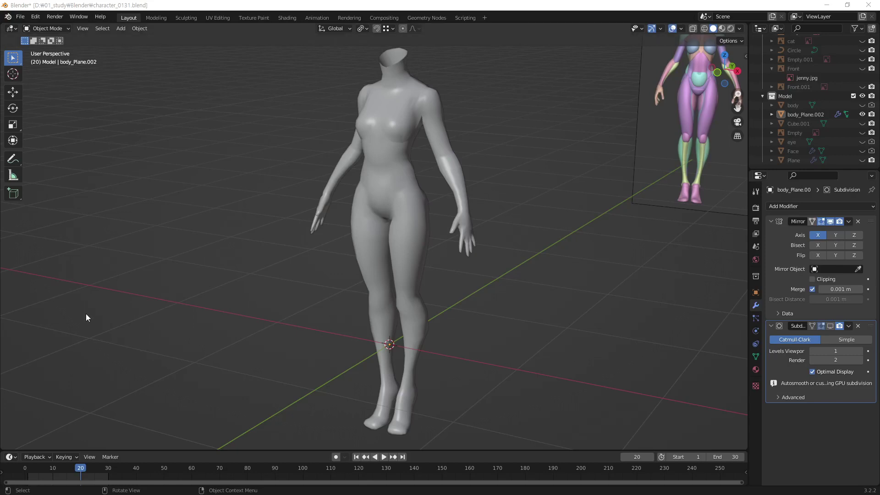
- Unhide the Face head in the Outliner, select it, and orbit to view it atop the body
mouse_move(482, 256)
middle_down()
mouse_move(428, 194)
mouse_move(378, 172)
mouse_move(383, 165)
mouse_move(381, 198)
mouse_move(726, 155)
middle_up()
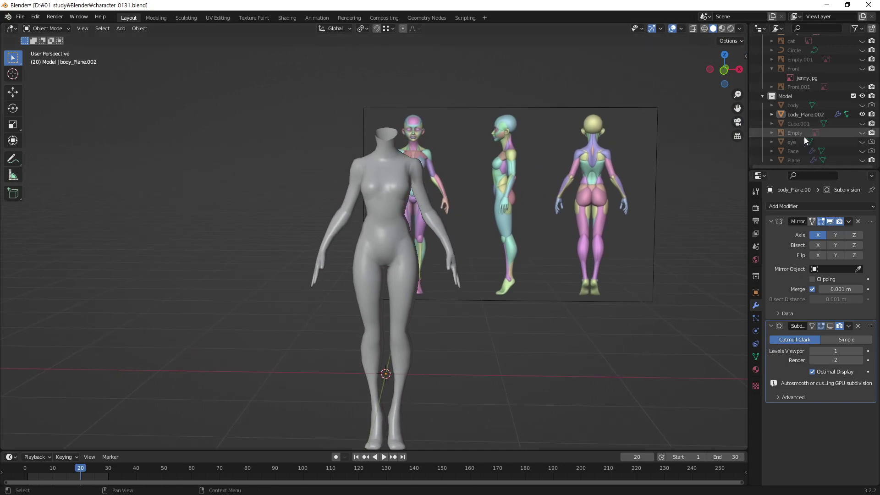
click(862, 152)
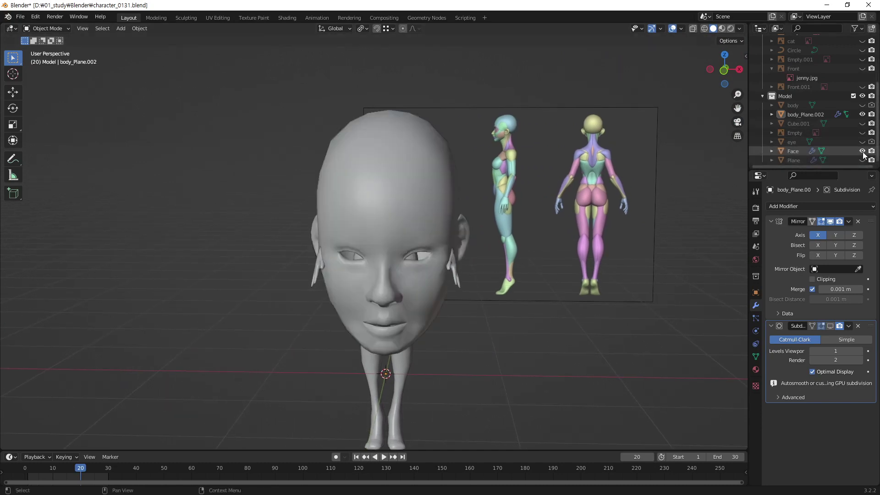
mouse_move(388, 222)
middle_down()
mouse_move(420, 263)
mouse_move(295, 251)
mouse_move(380, 245)
mouse_move(472, 257)
mouse_move(488, 281)
mouse_move(331, 232)
mouse_move(289, 238)
mouse_move(461, 245)
mouse_move(445, 258)
mouse_move(362, 271)
mouse_move(352, 243)
mouse_move(410, 248)
middle_up()
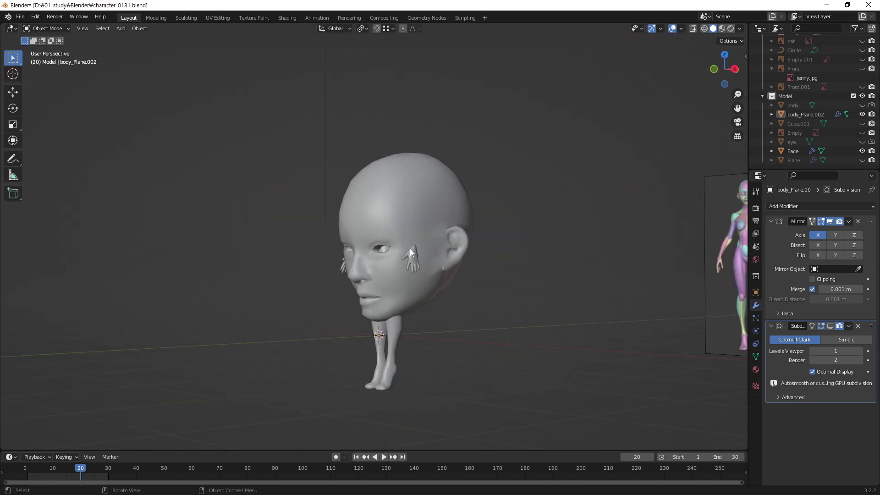
click(795, 151)
mouse_move(358, 274)
middle_down()
mouse_move(387, 250)
mouse_move(362, 254)
mouse_move(554, 257)
mouse_move(537, 265)
middle_up()
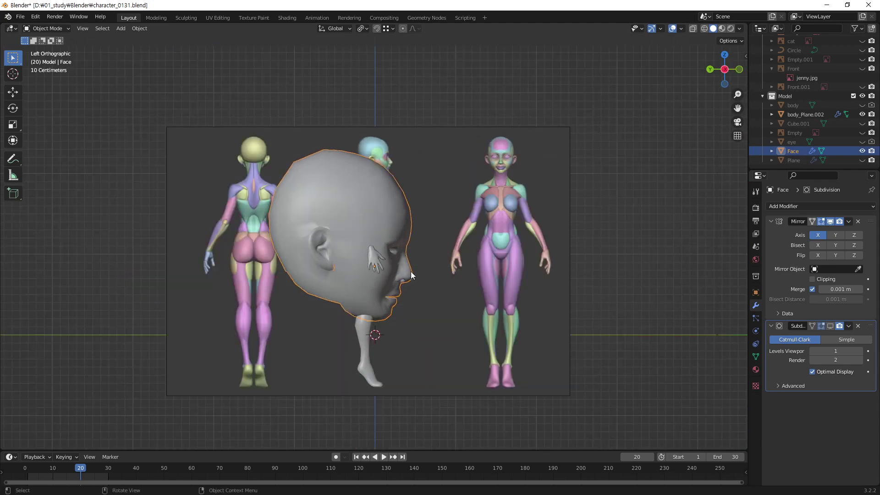
key(g)
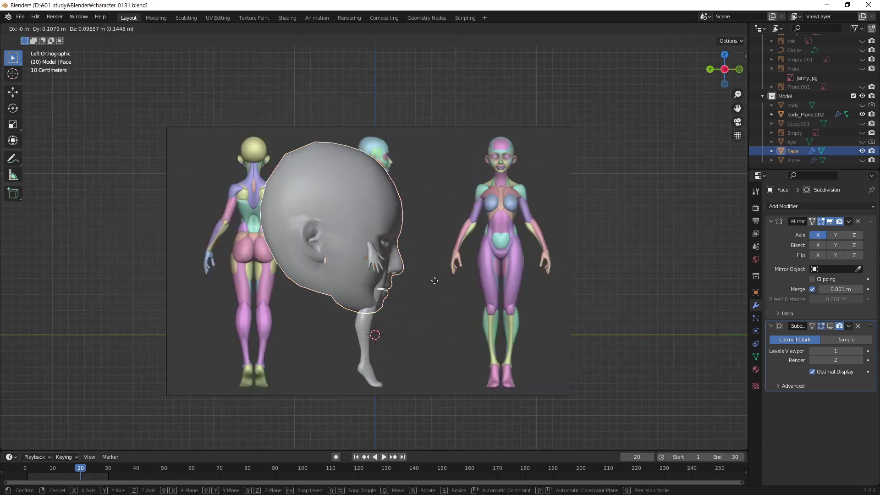
click(468, 169)
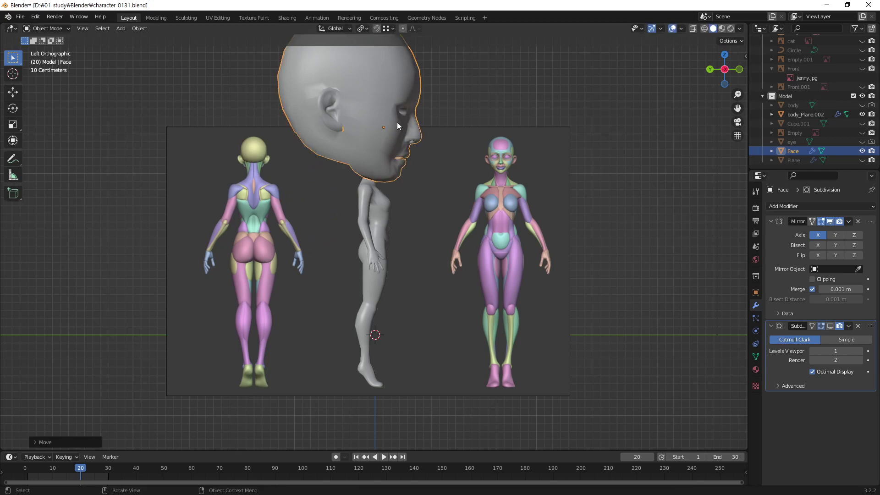
mouse_move(397, 122)
middle_down()
mouse_move(295, 158)
mouse_move(290, 127)
middle_up()
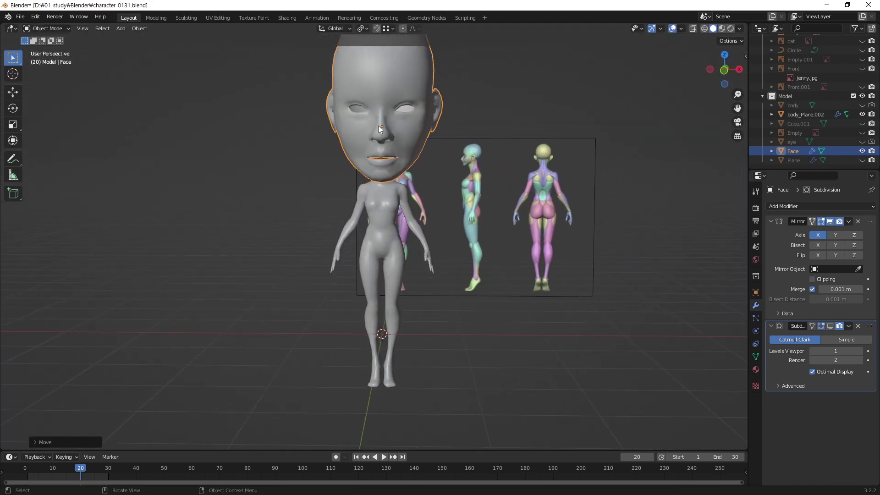
mouse_move(387, 135)
middle_down()
mouse_move(390, 148)
mouse_move(488, 138)
mouse_move(484, 143)
middle_up()
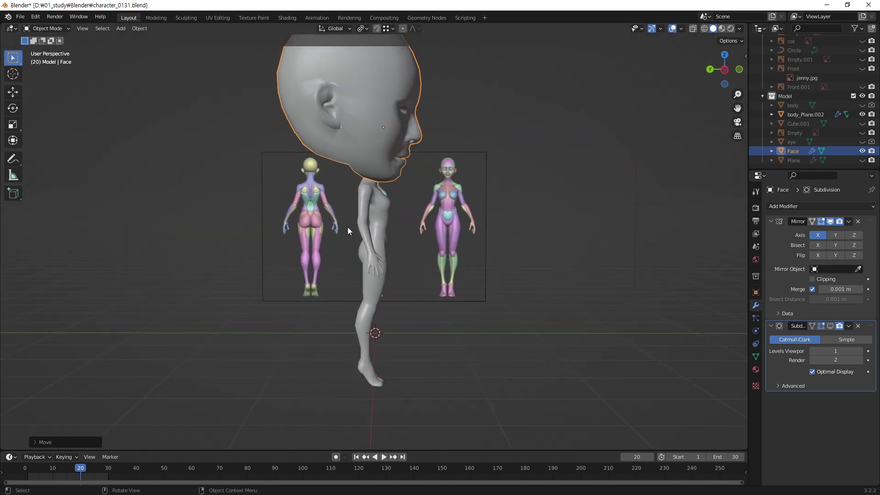
key(ctrl+KP_3)
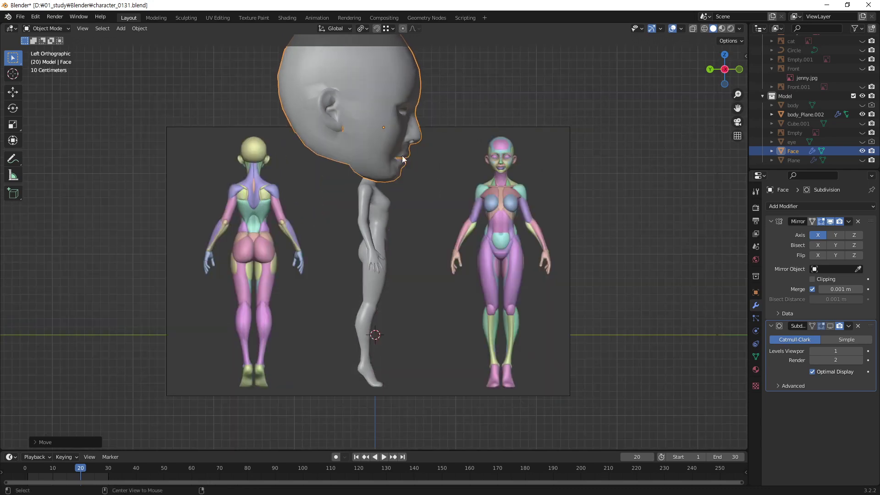
shift+middle_drag(379, 149, 379, 196)
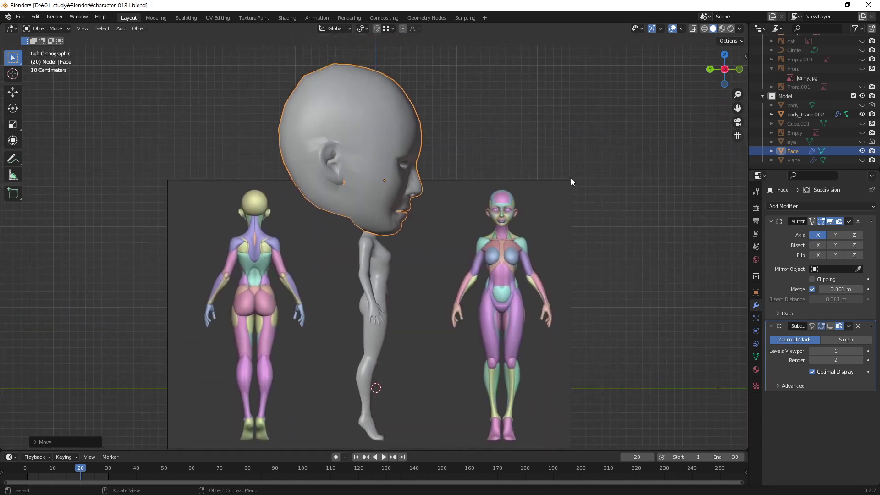
key(s)
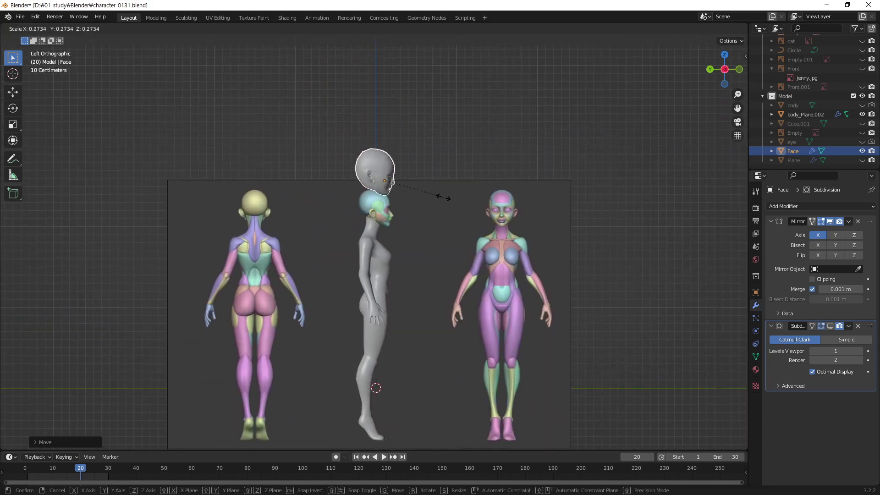
click(444, 199)
scroll(383, 178, up, 2)
scroll(456, 165, up, 2)
scroll(449, 206, up, 1)
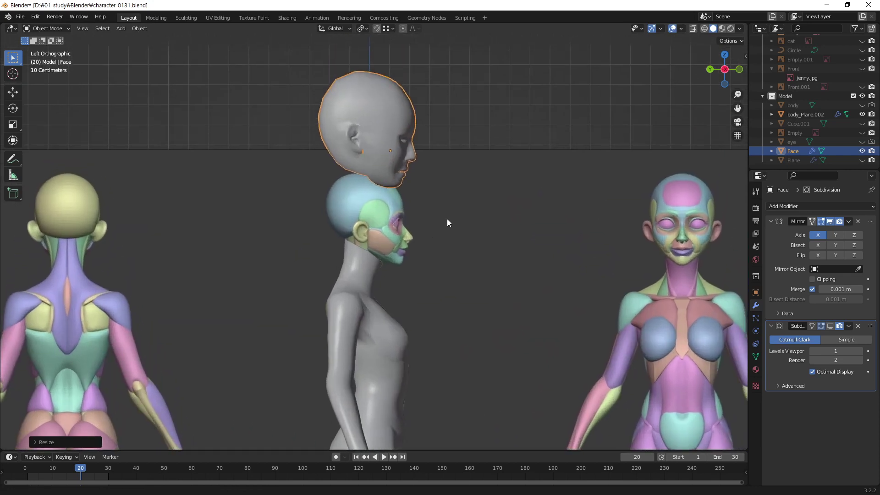
key(g)
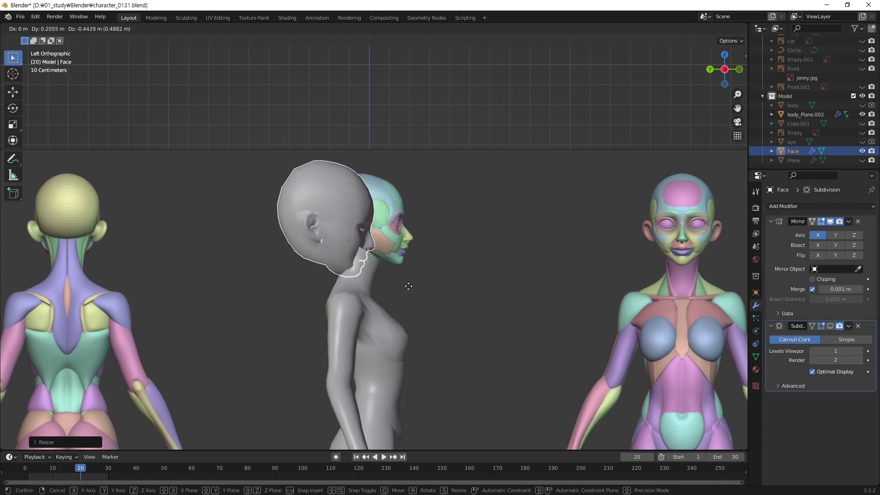
click(449, 277)
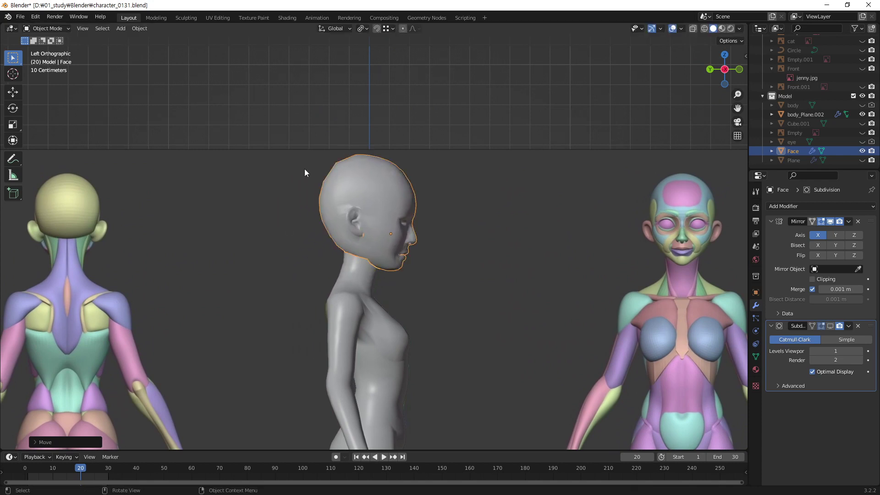
key(ctrl+z)
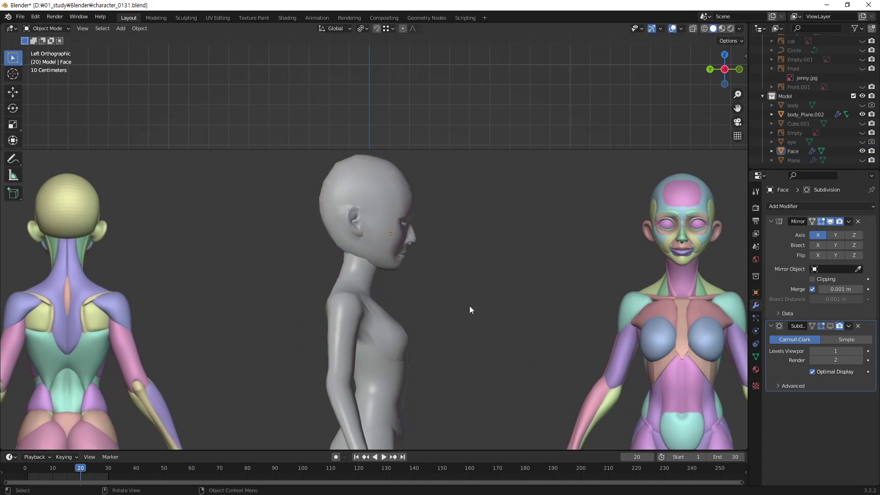
key(ctrl+z)
key(ctrl+z)
key(ctrl+z)
scroll(513, 306, down, 6)
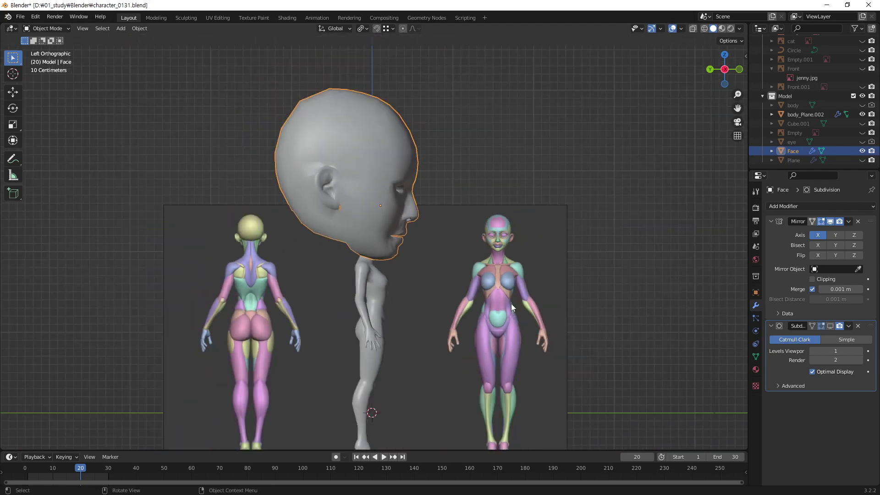
key(ctrl+z)
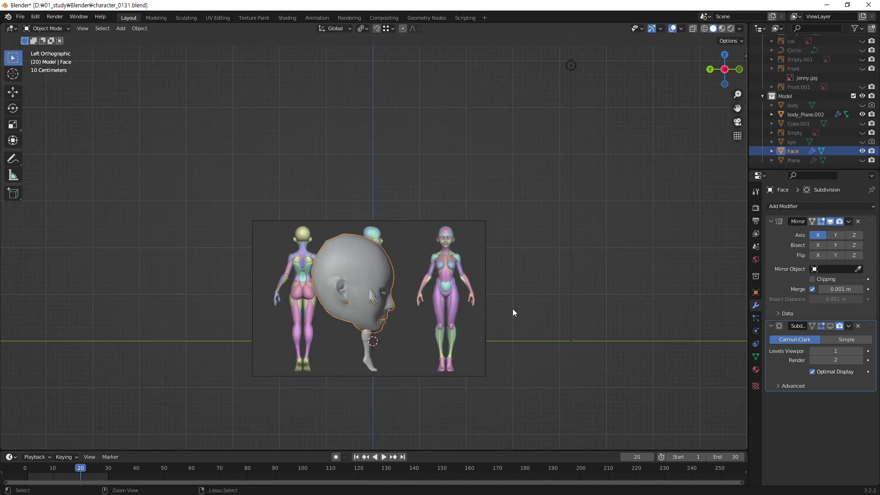
- Briefly toggle the Plane mask, unhide the eye object, and zoom in on the face
mouse_move(512, 309)
middle_down()
mouse_move(376, 310)
mouse_move(439, 277)
middle_up()
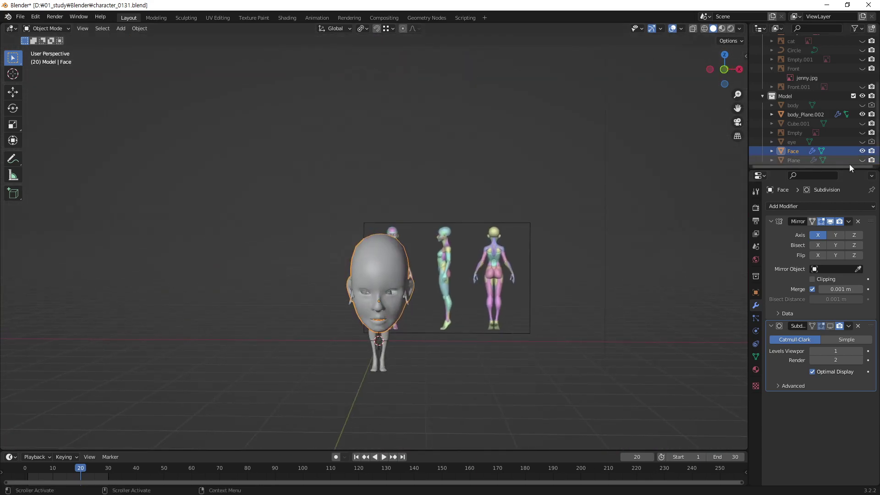
click(863, 160)
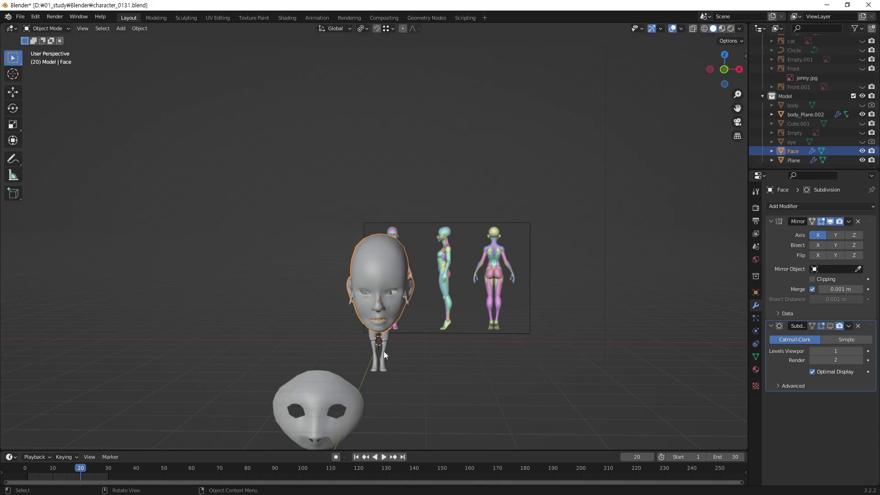
click(863, 160)
click(863, 142)
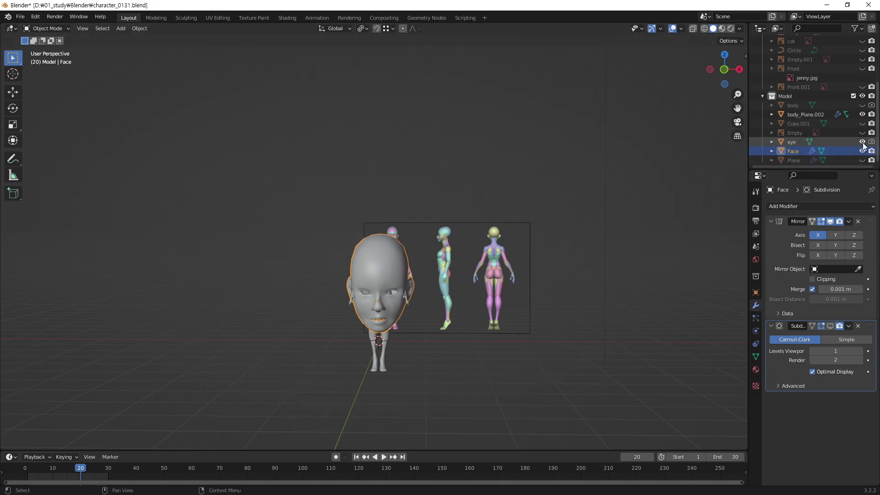
scroll(379, 323, up, 3)
scroll(378, 323, up, 3)
shift+middle_drag(413, 354, 383, 254)
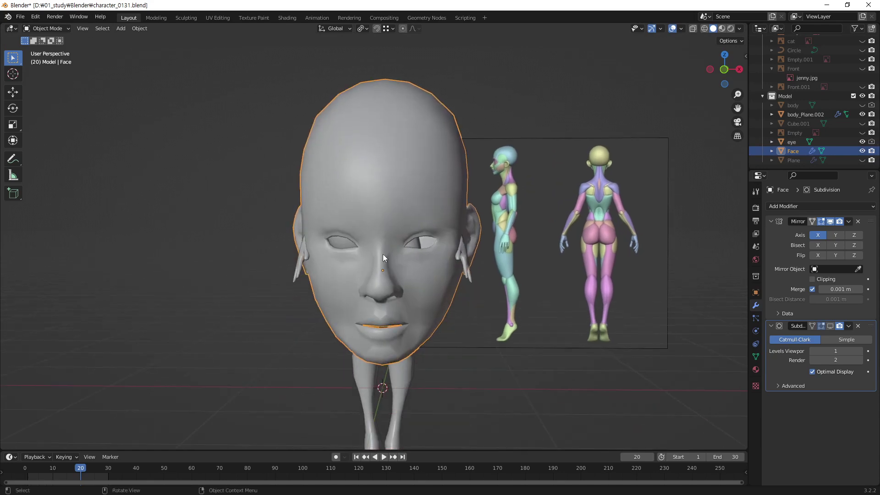
scroll(383, 254, up, 4)
mouse_move(356, 282)
middle_down()
mouse_move(255, 271)
mouse_move(362, 274)
mouse_move(384, 293)
middle_up()
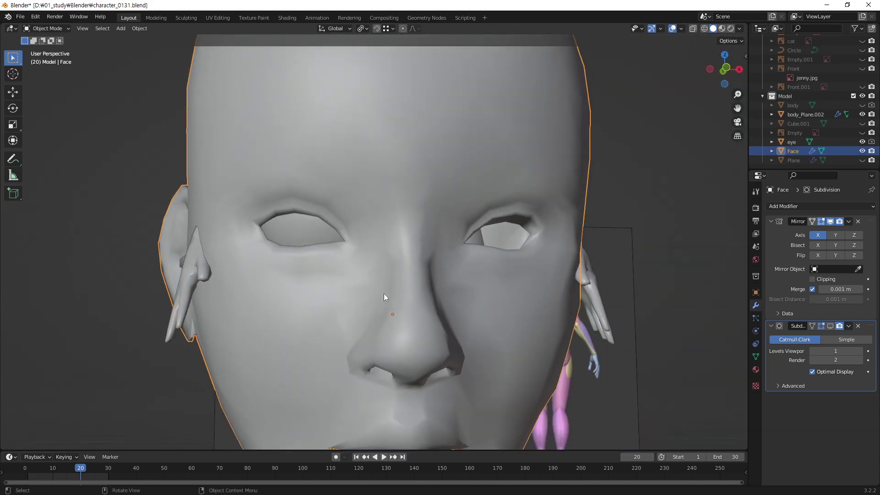
- Select the eye object and give it a quick scale
click(793, 144)
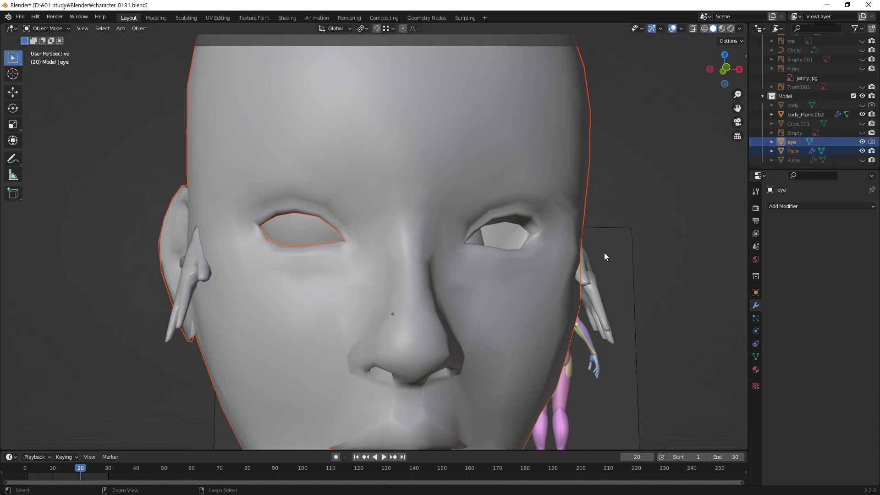
scroll(428, 272, down, 5)
middle_drag(429, 271, 358, 279)
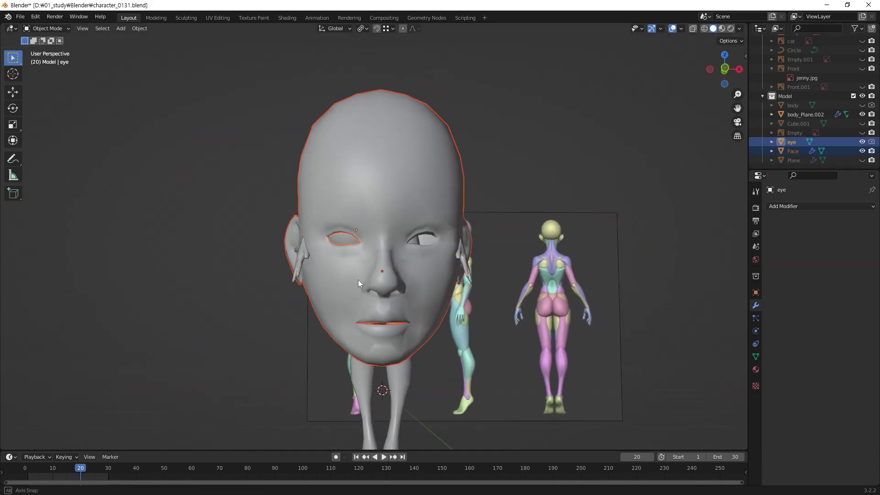
key(s)
click(568, 173)
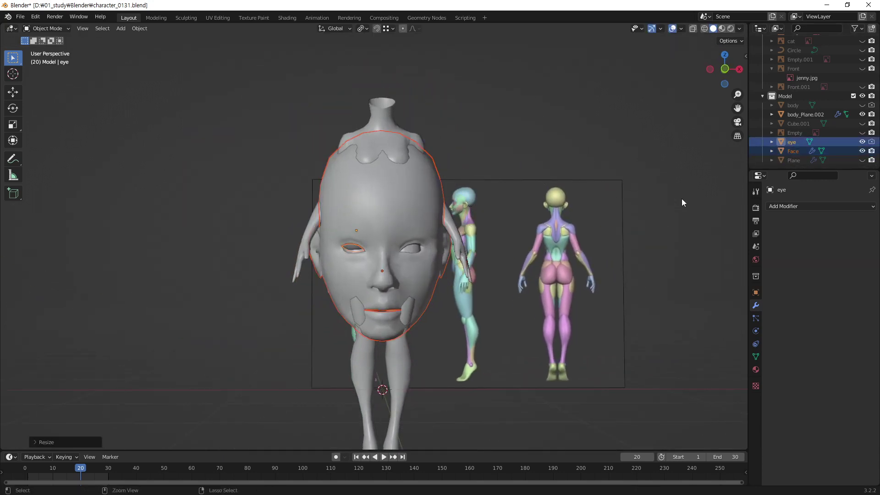
scroll(389, 272, up, 2)
scroll(359, 246, up, 3)
scroll(359, 245, up, 2)
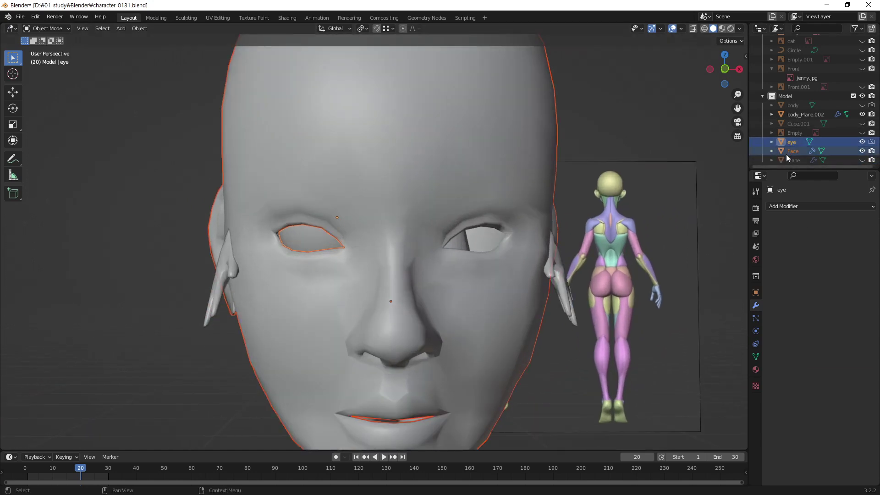
- Select eye and Face together with Face active, then switch to the Modeling workspace
click(798, 150)
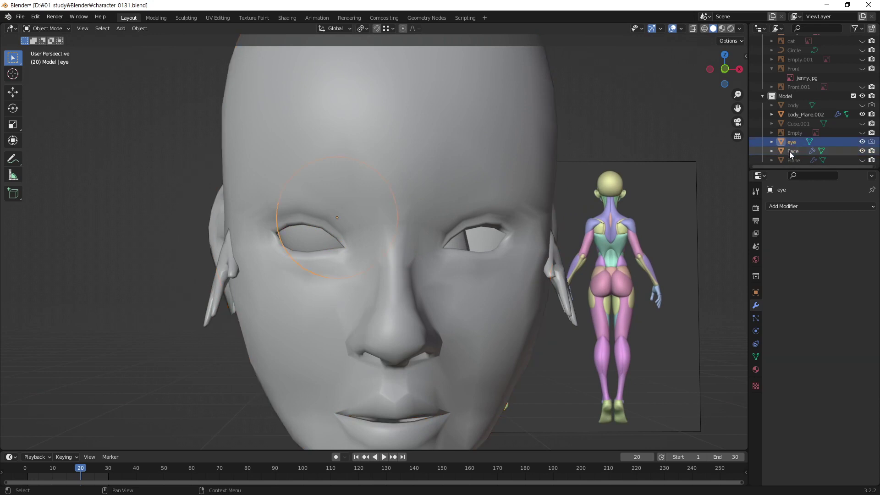
click(790, 152)
ctrl+click(796, 151)
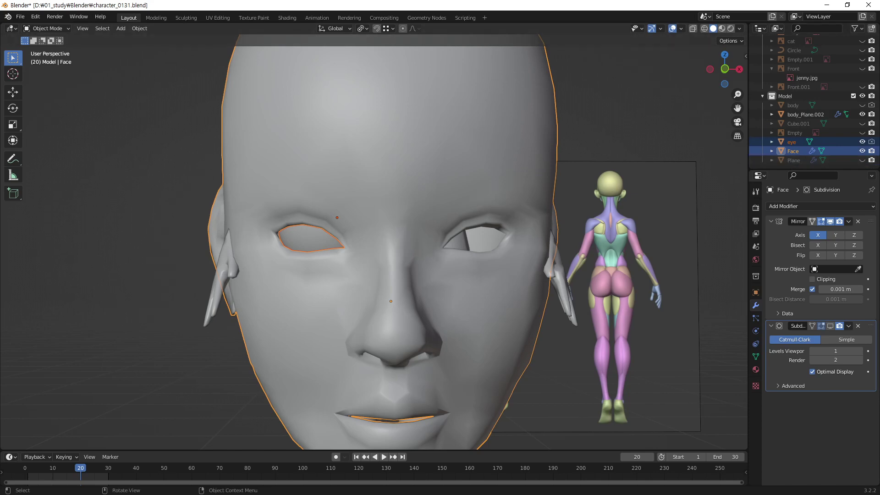
click(155, 17)
mouse_move(482, 210)
middle_down()
mouse_move(612, 216)
mouse_move(497, 213)
middle_up()
- Click through Face, Body f and eye, ending with Face and eye selected
click(559, 285)
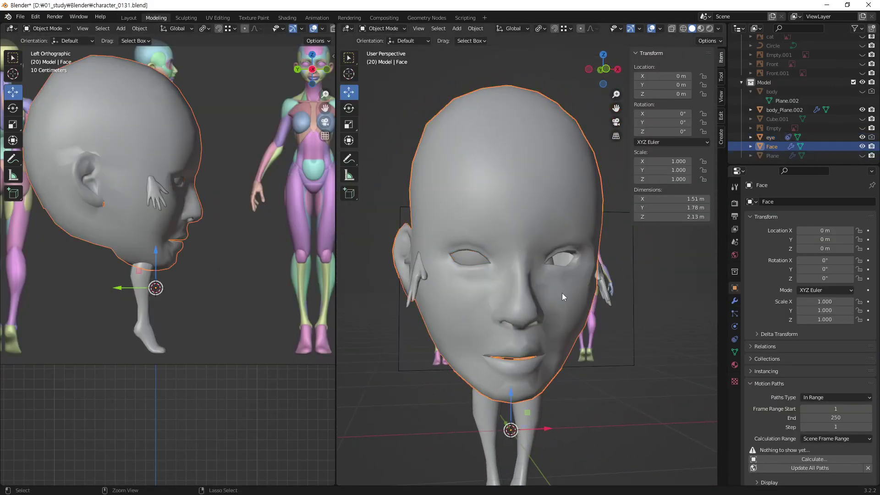
click(562, 293)
click(516, 316)
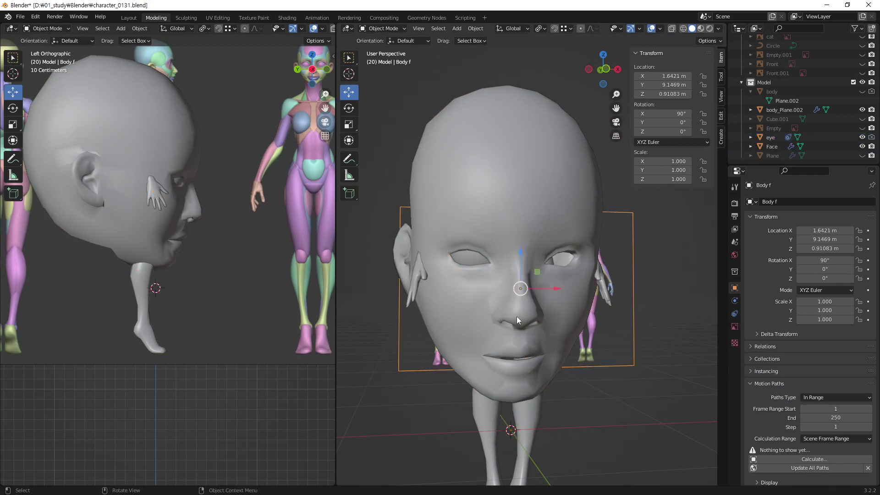
click(515, 193)
click(474, 255)
click(609, 294)
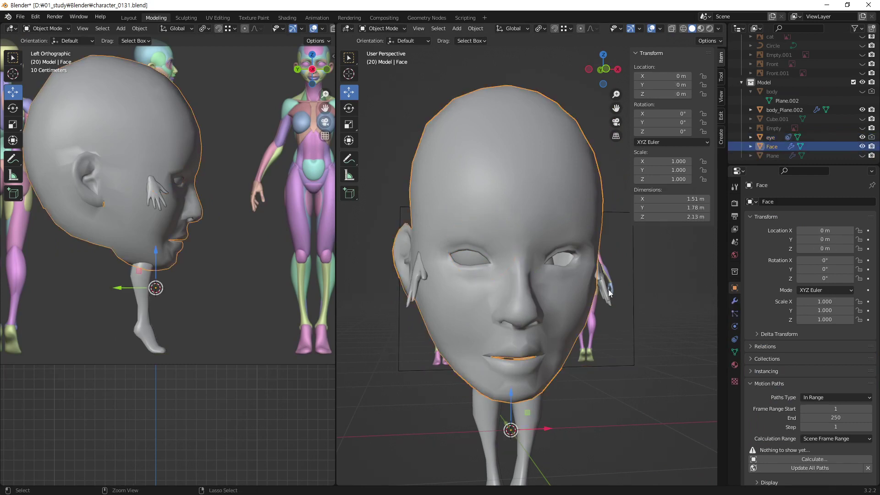
shift+click(559, 184)
middle_drag(683, 257, 573, 255)
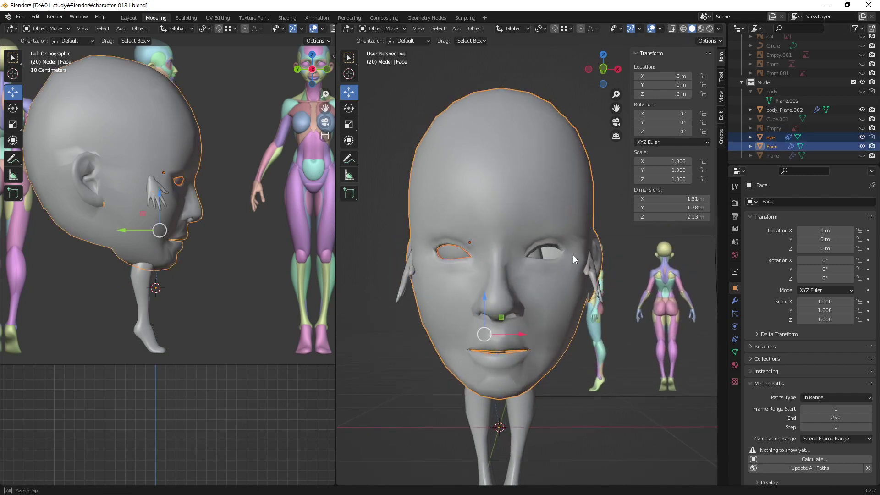
- Test-shrink Face and eye to about half, undo it, and open Apply for Face alone
key(s)
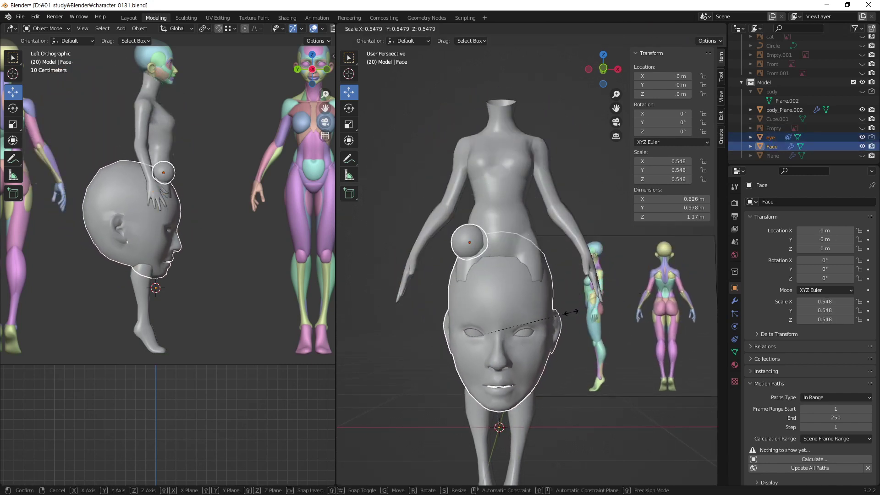
click(562, 315)
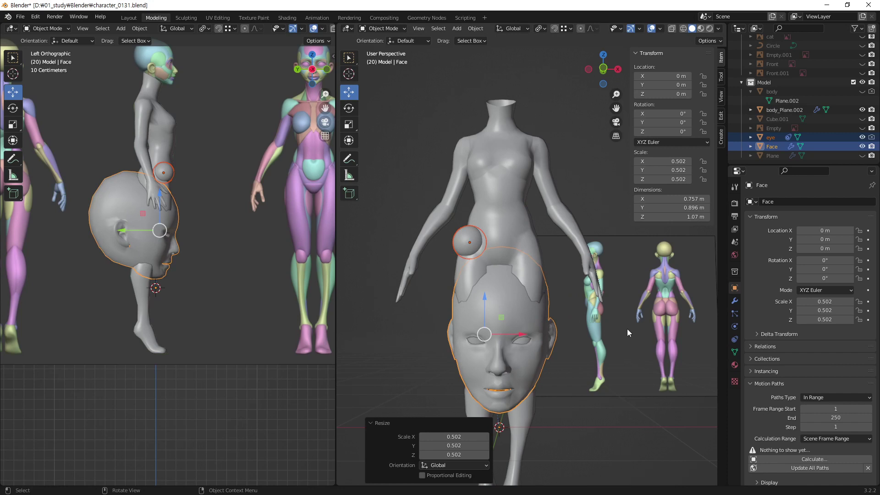
key(ctrl+z)
ctrl+click(780, 146)
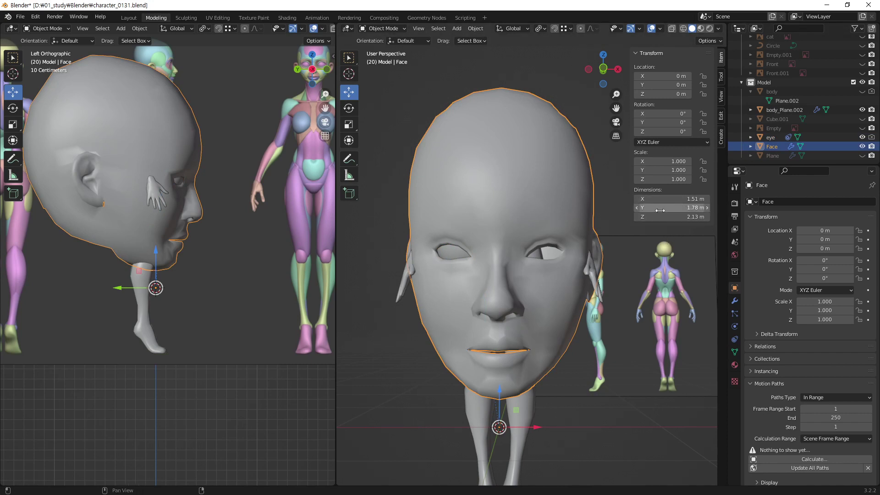
key(ctrl+a)
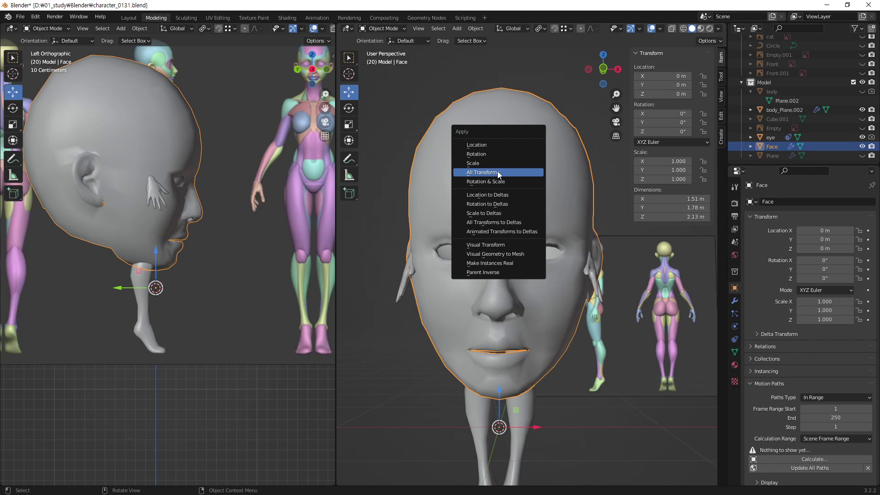
- Apply All Transforms to the Face mesh and then to the eye object
click(499, 174)
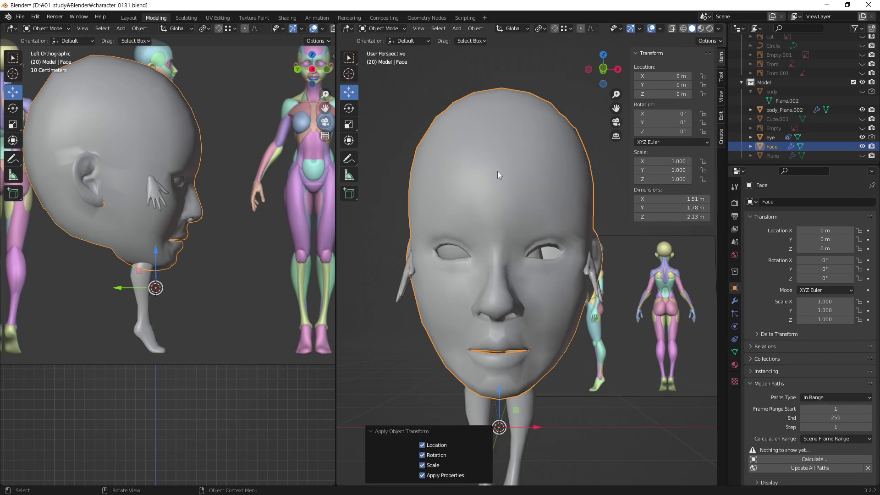
click(457, 251)
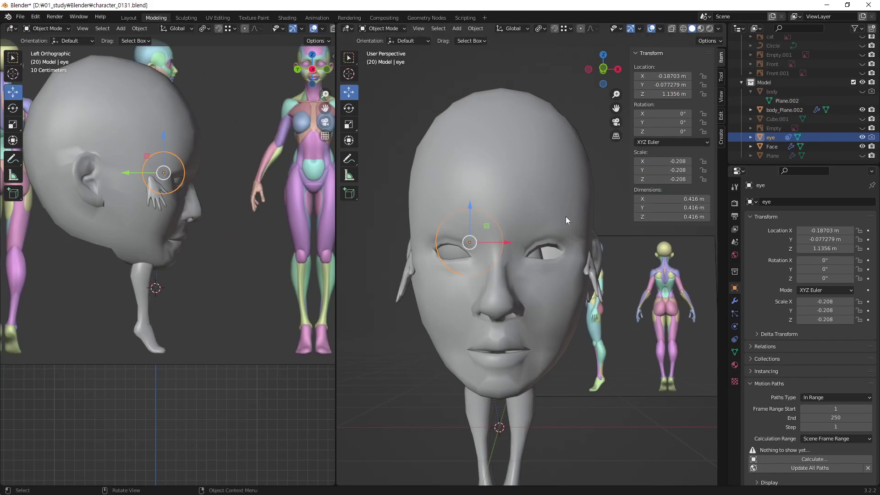
key(ctrl+a)
click(530, 202)
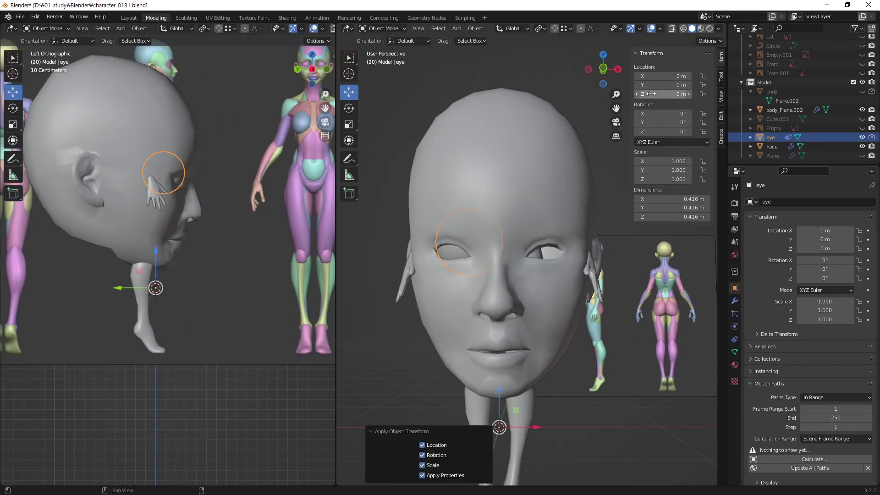
- Scale Face and eye together down to 0.452 and move the head onto the neck
click(774, 147)
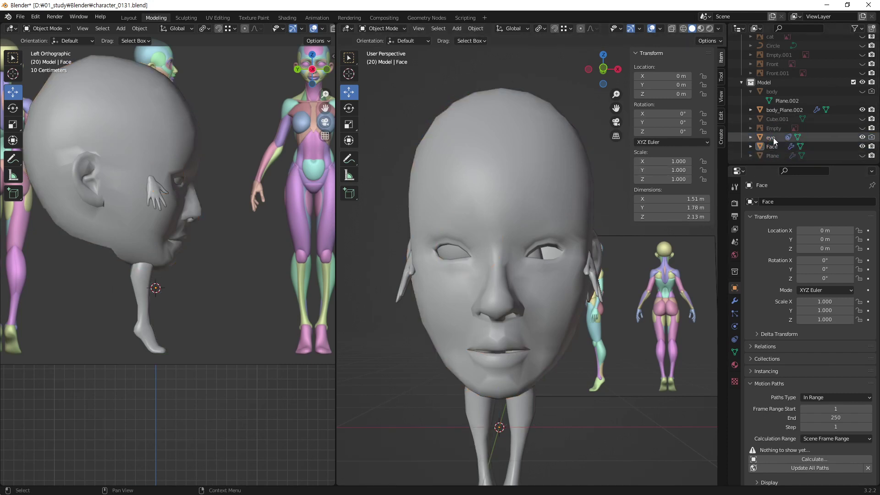
ctrl+click(774, 138)
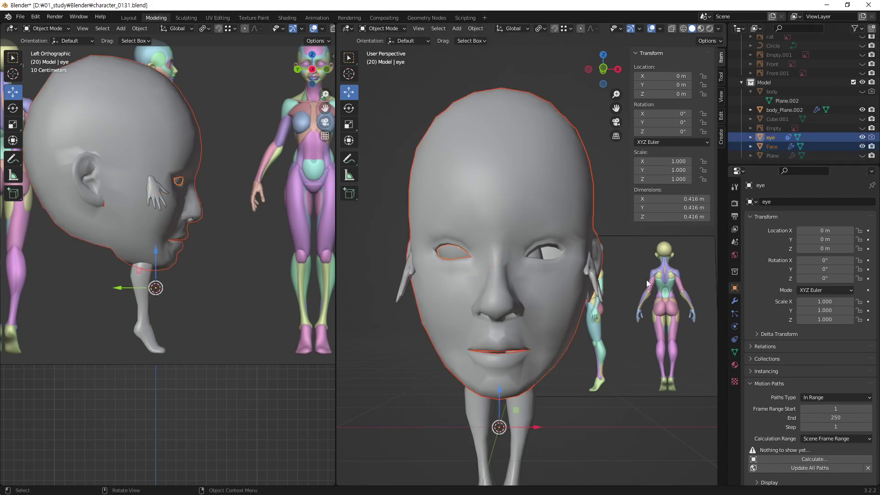
key(s)
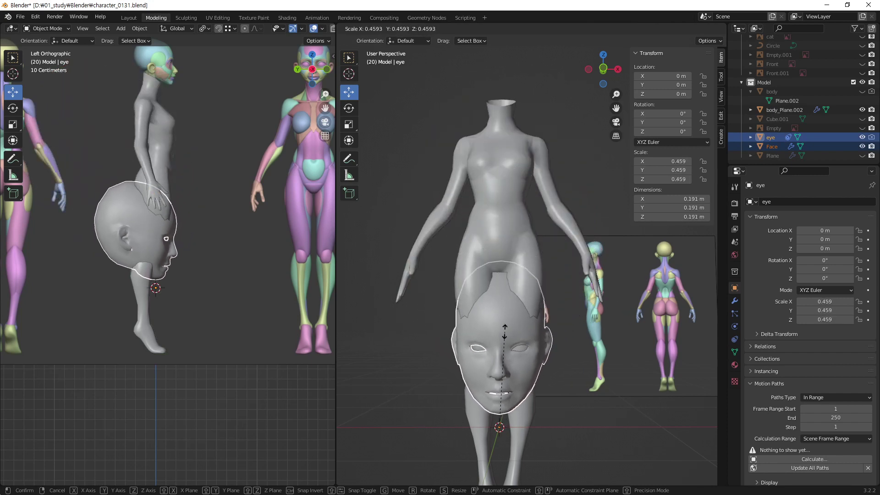
click(496, 337)
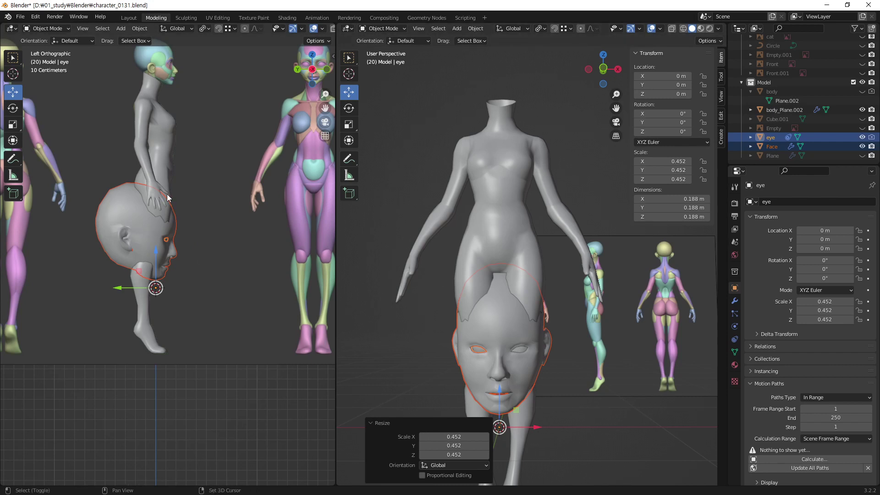
shift+middle_drag(236, 224, 265, 314)
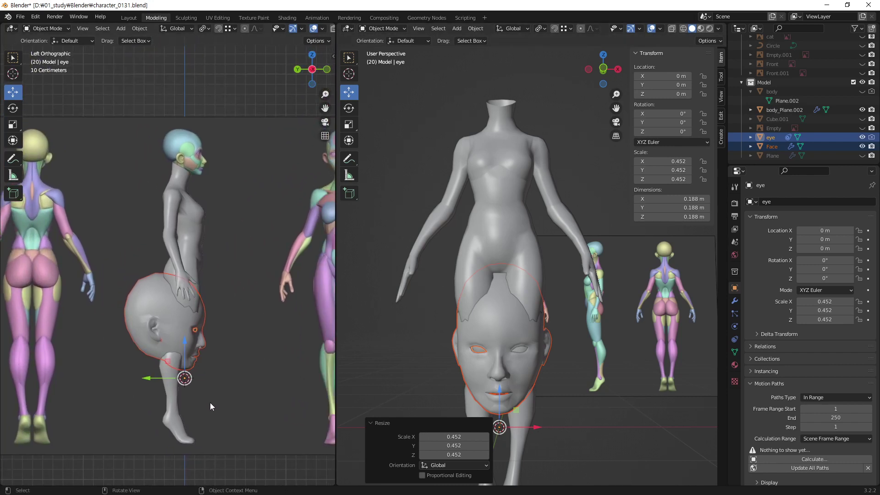
key(g)
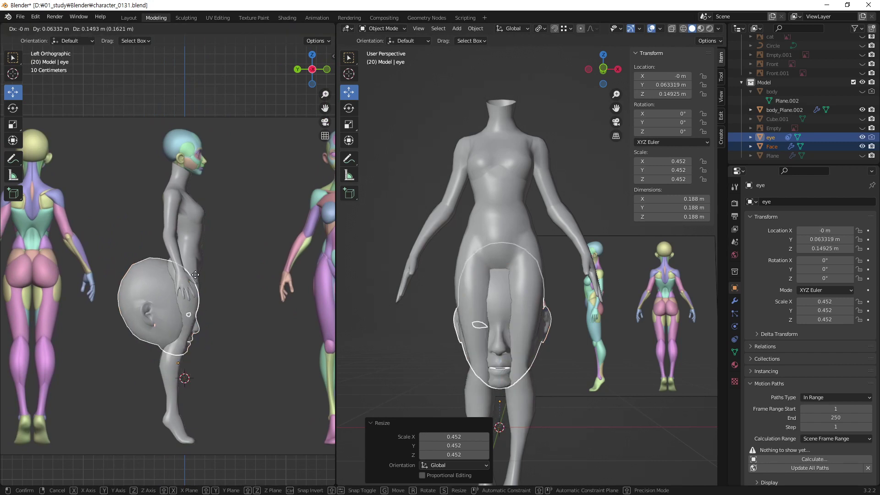
click(222, 210)
- Frame the head and neck, then shrink the head further to 0.229 scale
scroll(191, 139, up, 3)
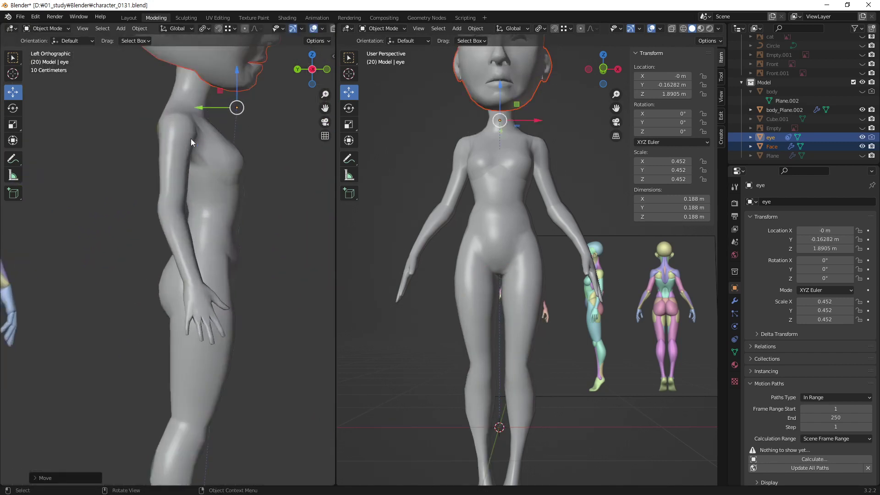
shift+middle_drag(274, 100, 252, 246)
scroll(250, 335, up, 2)
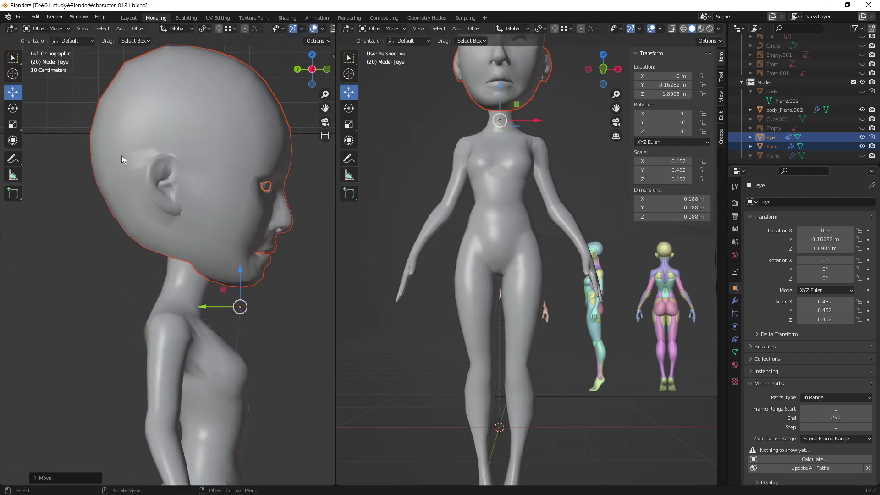
key(s)
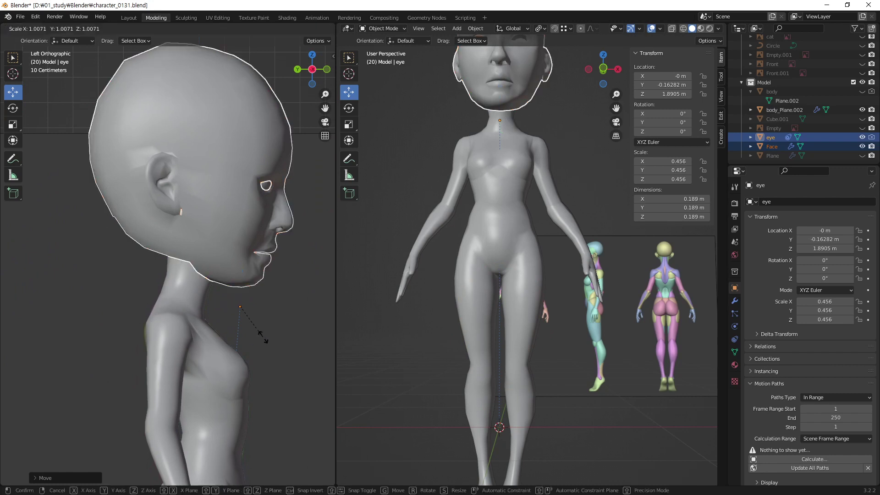
click(241, 322)
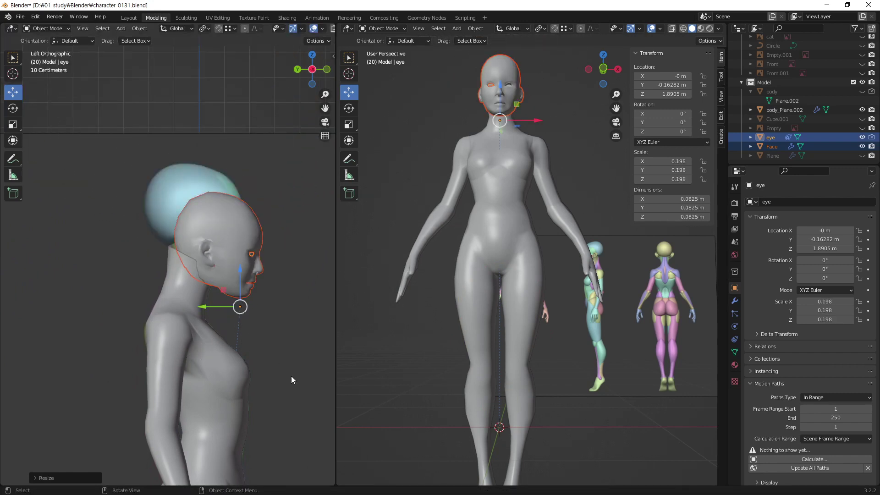
key(s)
click(296, 386)
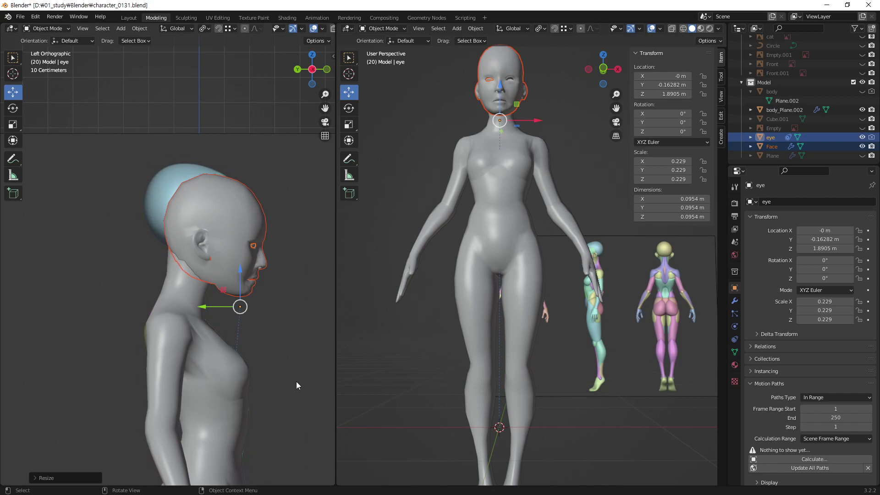
key(b)
key(Escape)
- Refine the head's height on the neck and settle it at 0.241 scale
key(g)
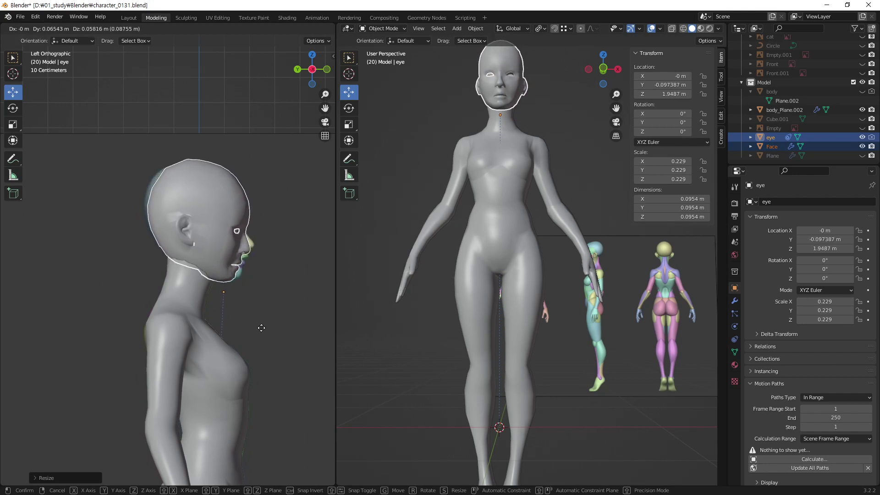
click(261, 328)
mouse_move(542, 265)
middle_down()
mouse_move(529, 152)
mouse_move(520, 235)
middle_up()
scroll(530, 153, up, 2)
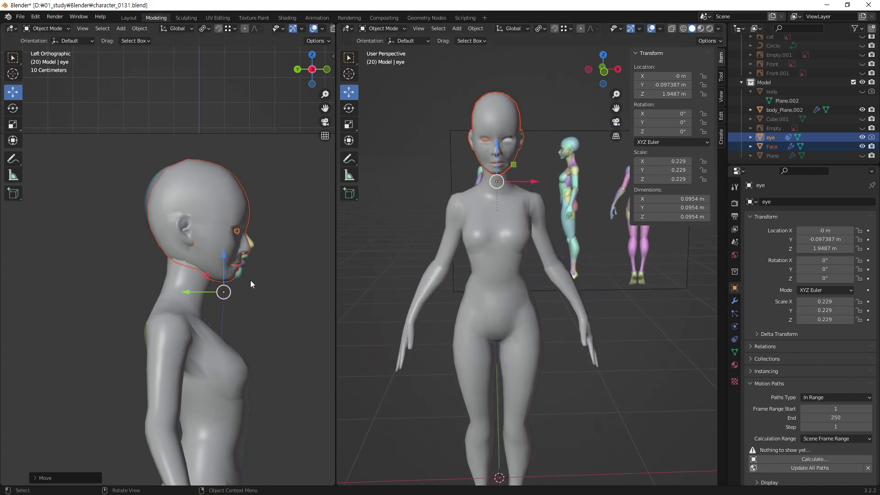
key(g)
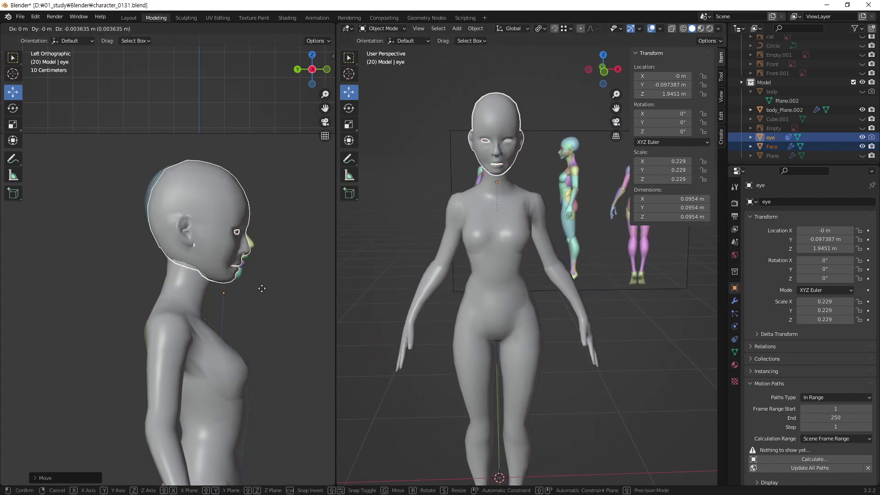
click(260, 289)
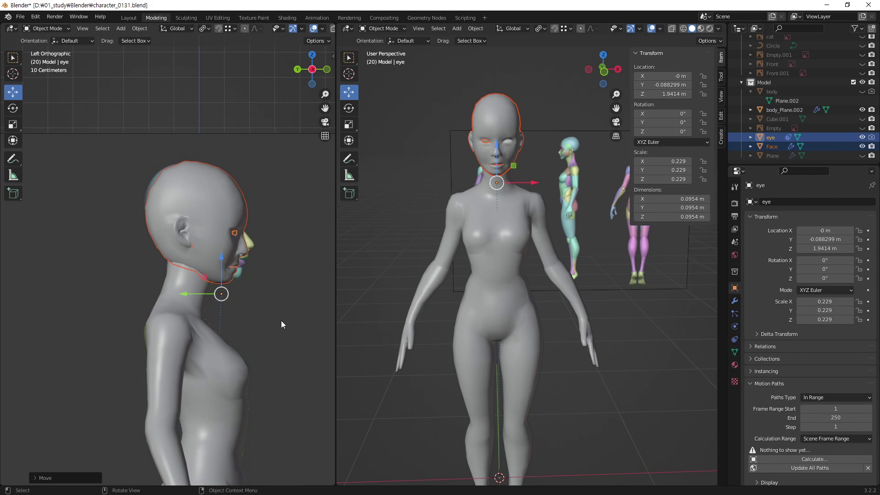
key(s)
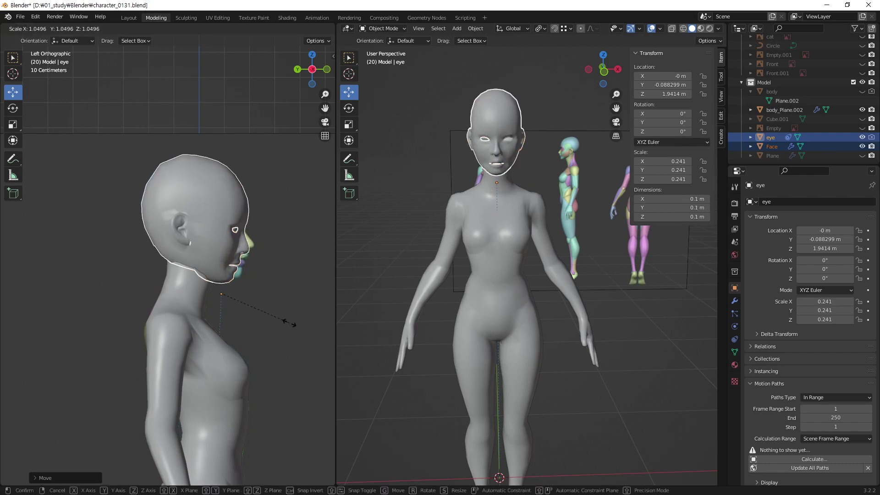
click(289, 327)
key(g)
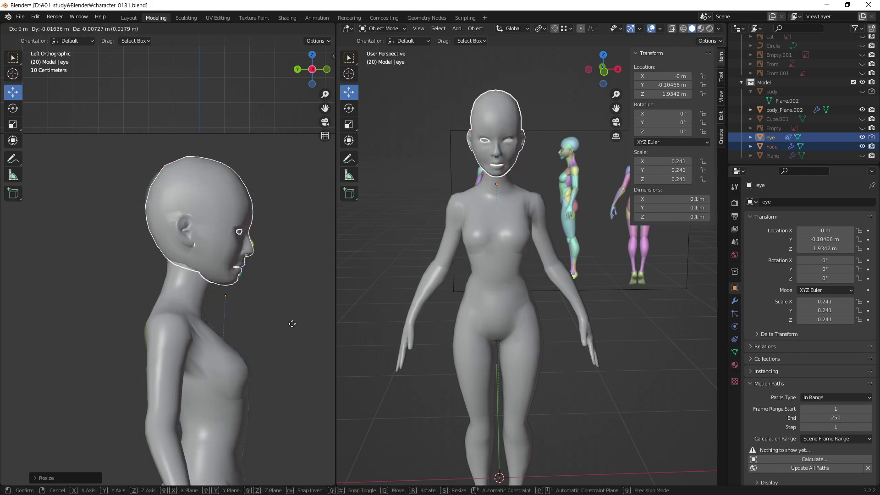
click(294, 321)
mouse_move(646, 281)
middle_down()
mouse_move(546, 246)
mouse_move(609, 268)
mouse_move(576, 171)
middle_up()
- Deselect the head and orbit, zoom and pan to frame the head and upper torso frontally
click(576, 170)
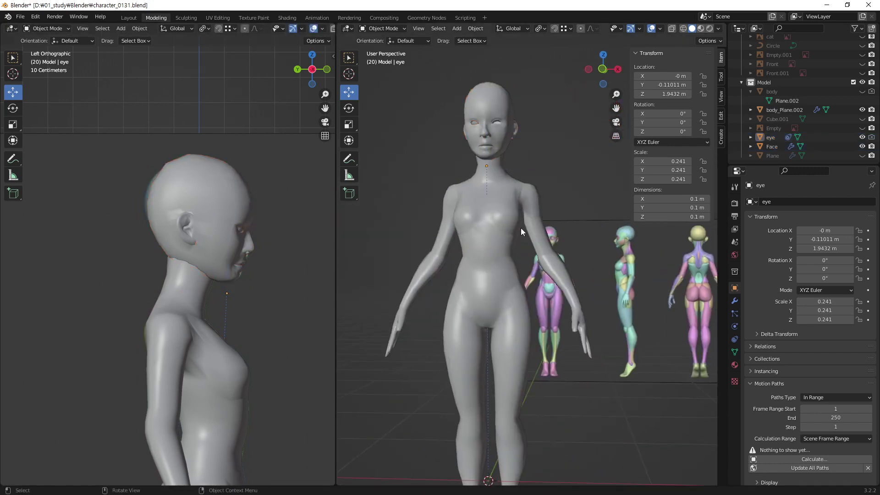
middle_drag(521, 227, 521, 222)
scroll(521, 238, down, 4)
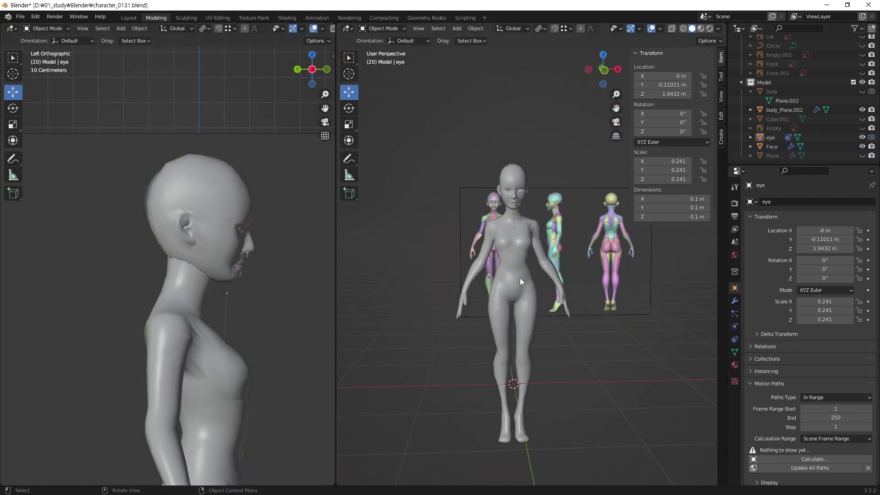
mouse_move(520, 278)
middle_down()
mouse_move(414, 280)
mouse_move(534, 268)
mouse_move(500, 290)
mouse_move(442, 274)
mouse_move(504, 265)
mouse_move(518, 279)
middle_up()
scroll(519, 212, up, 3)
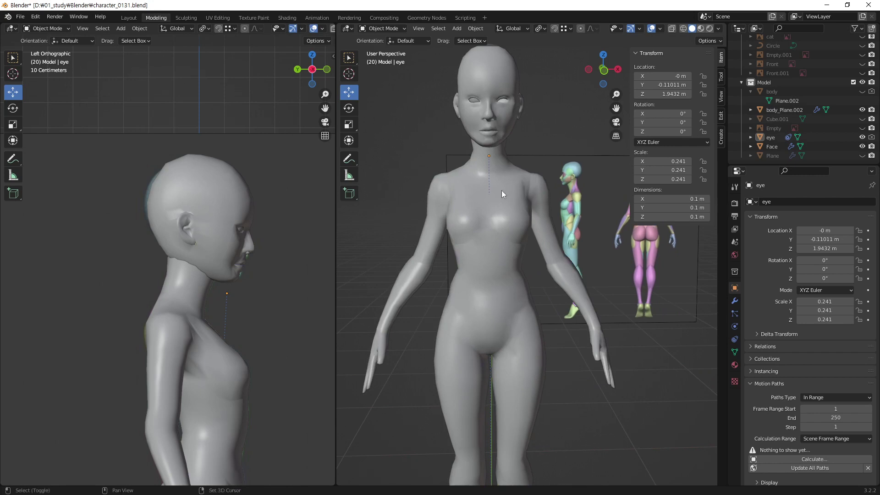
middle_drag(502, 190, 518, 278)
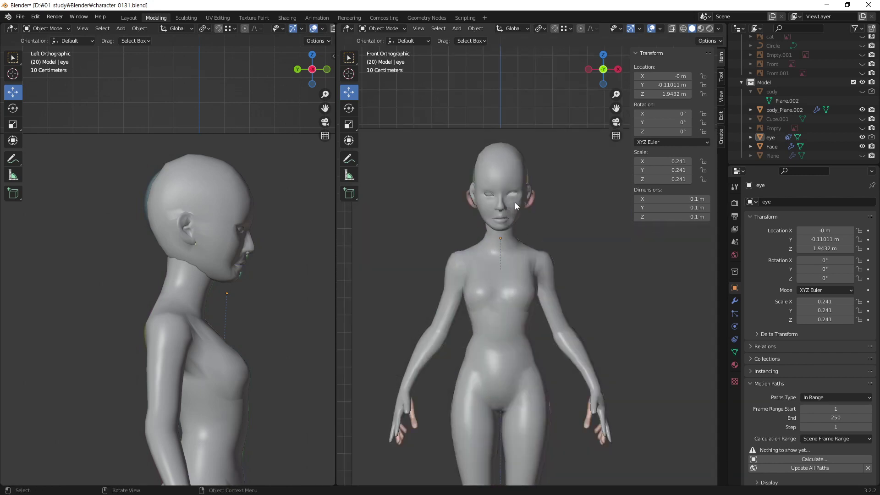
scroll(516, 202, up, 3)
scroll(476, 233, up, 1)
shift+middle_drag(476, 233, 524, 323)
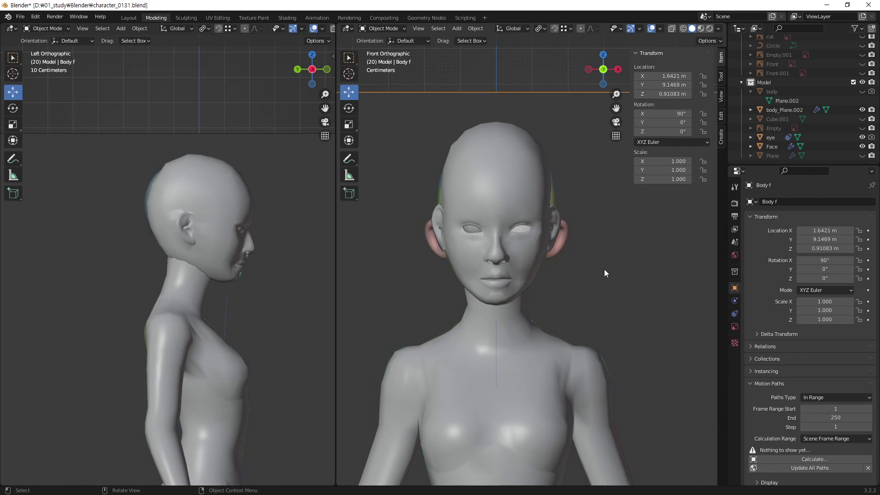
- Select the Face mesh, squash it vertically on Z, and raise it
click(505, 160)
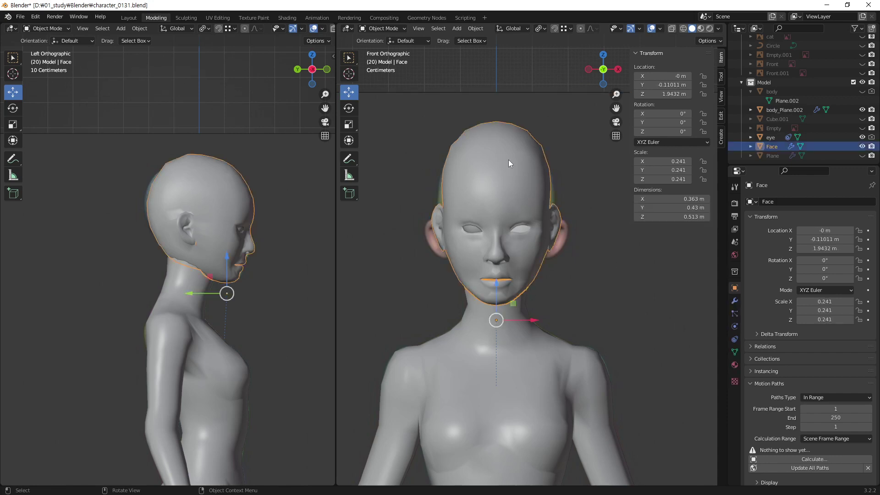
click(535, 108)
click(521, 175)
key(s)
key(z)
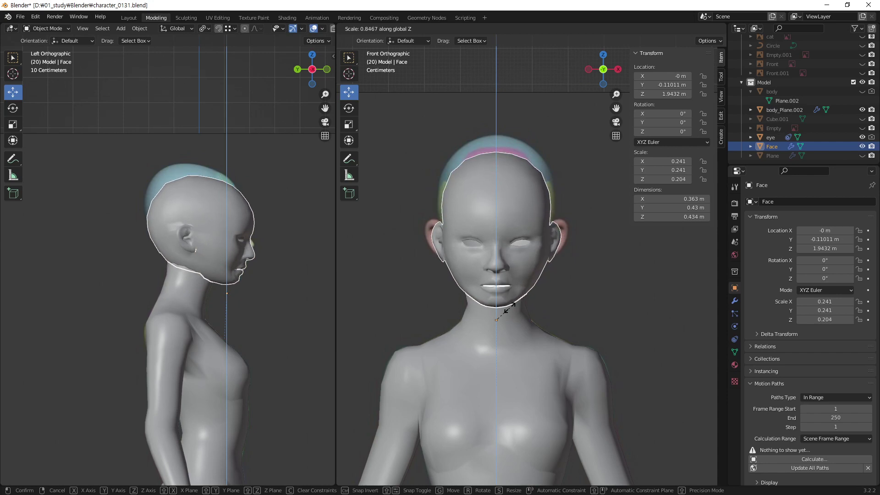
click(510, 308)
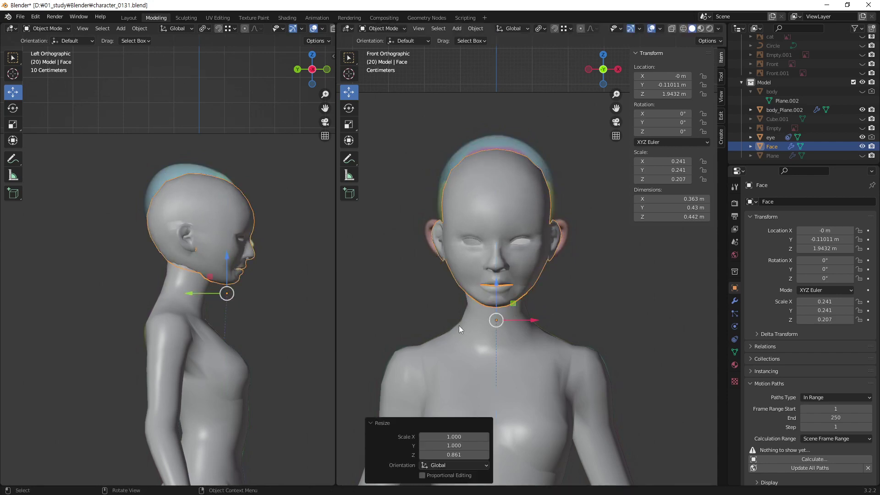
key(g)
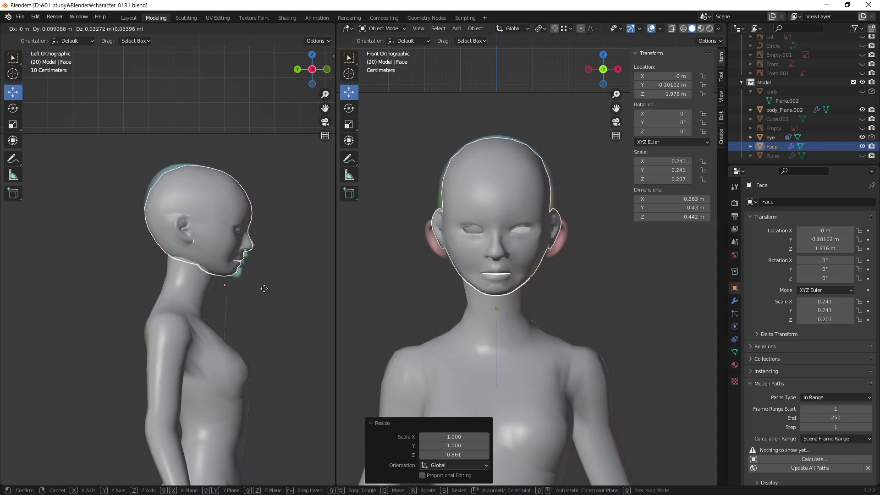
click(264, 288)
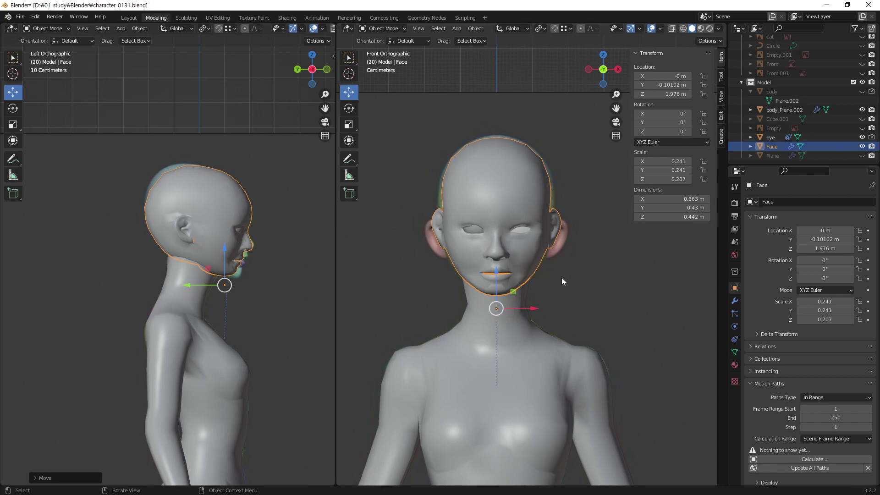
- Widen the face on X, tilt it −7.39°, and reposition it on the neck
key(s)
key(x)
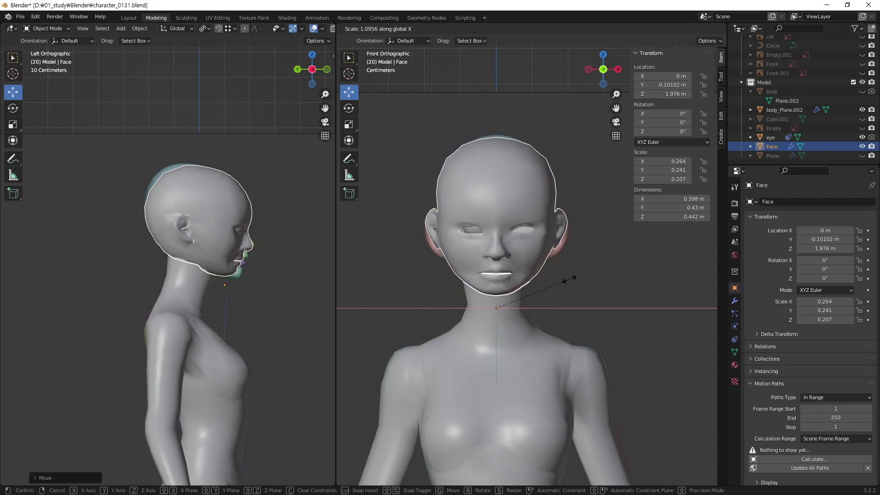
click(567, 283)
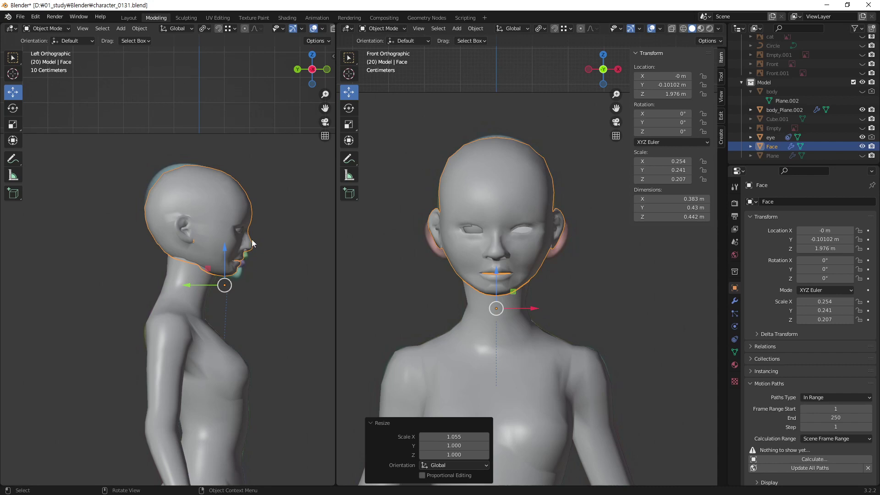
key(r)
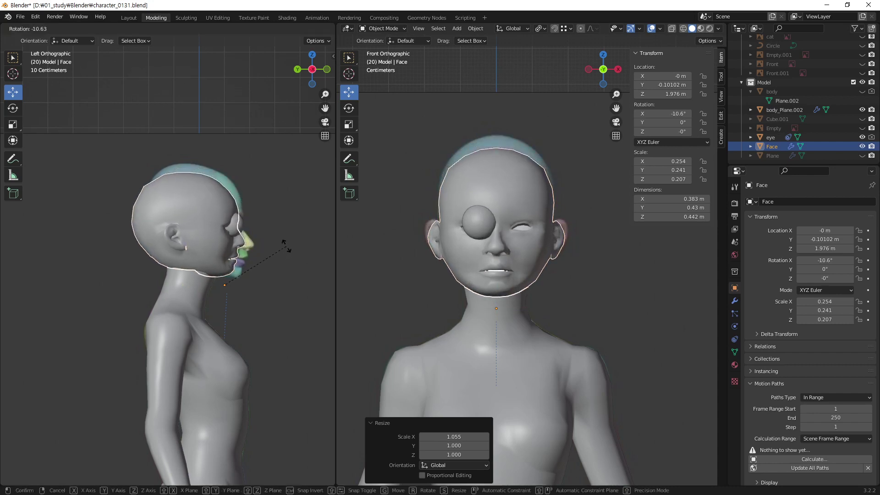
click(287, 249)
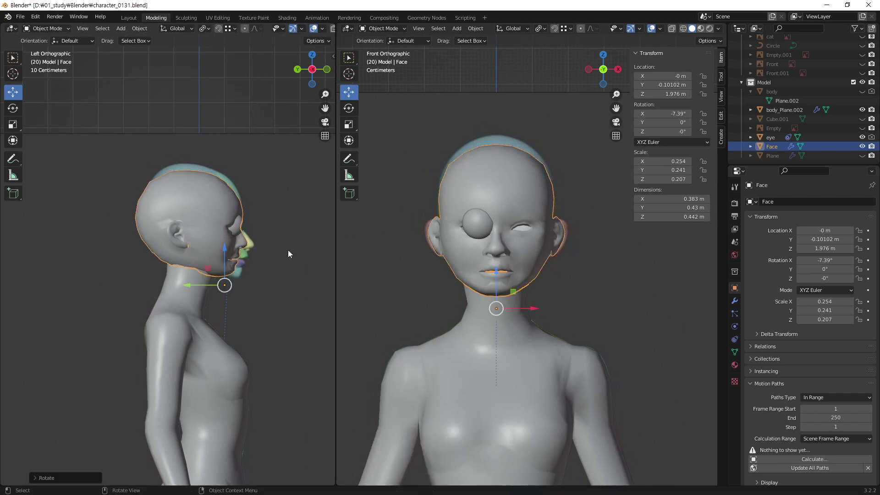
key(g)
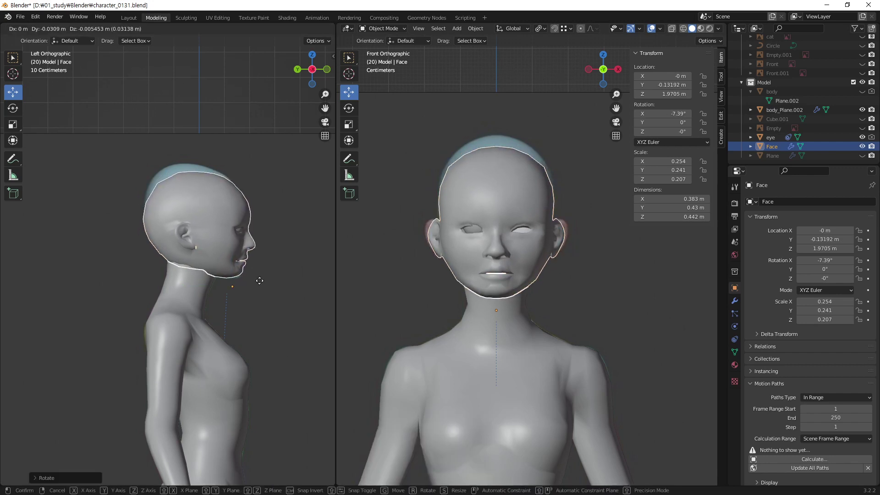
click(258, 276)
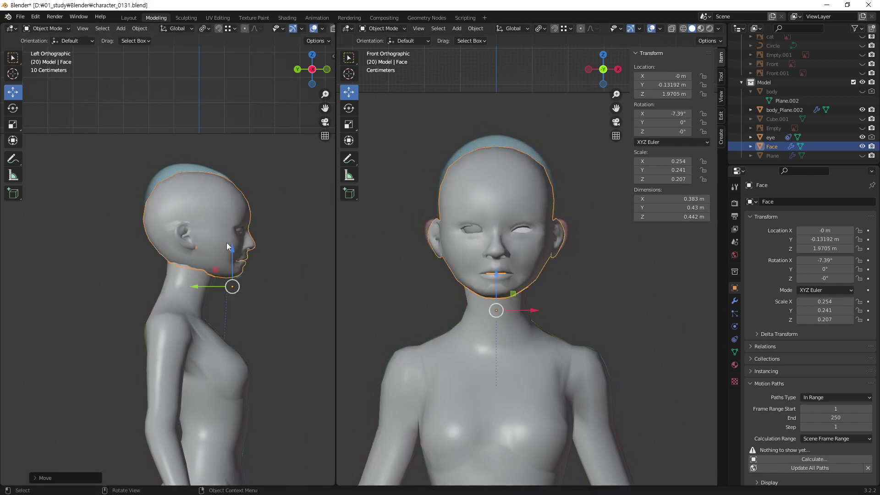
- Stretch the face taller on Z and widen it to 0.264 on X
key(s)
key(z)
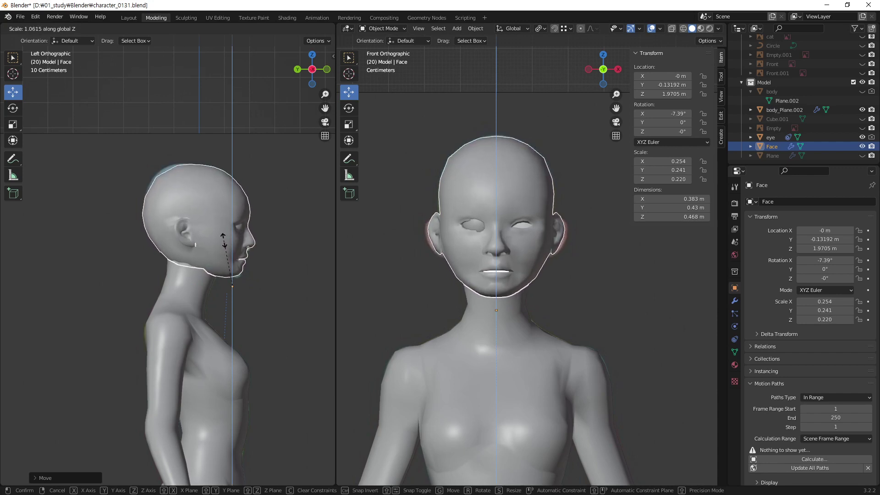
click(224, 242)
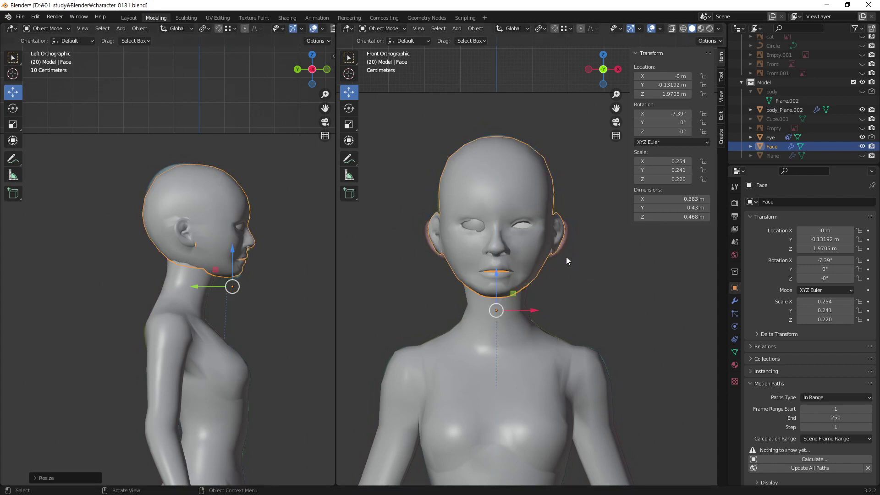
key(s)
key(x)
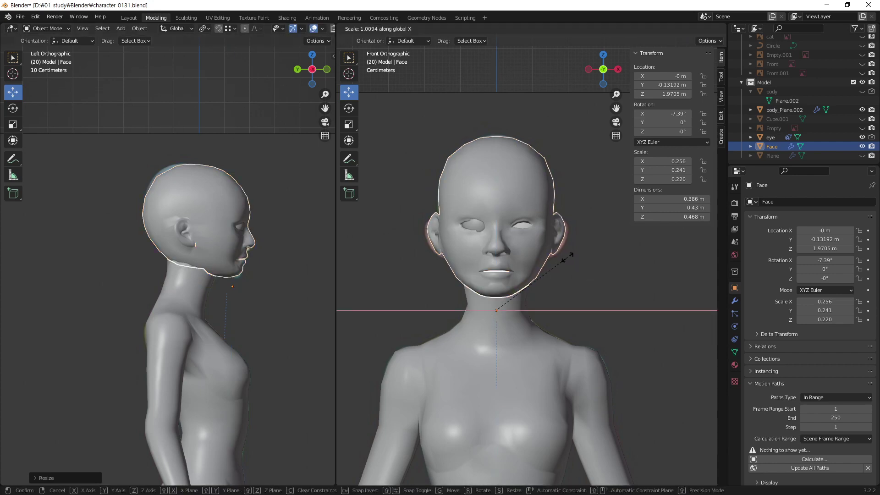
click(570, 257)
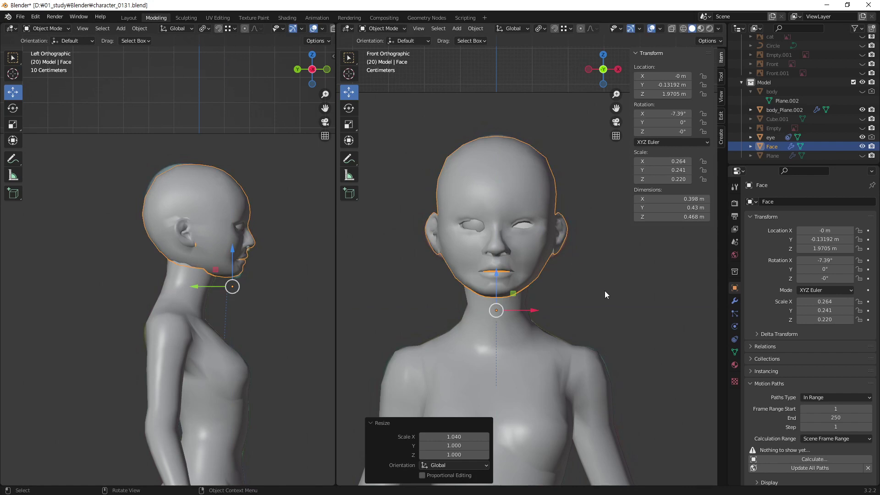
click(520, 293)
mouse_move(520, 292)
middle_down()
mouse_move(410, 332)
mouse_move(585, 352)
mouse_move(510, 365)
mouse_move(548, 315)
middle_up()
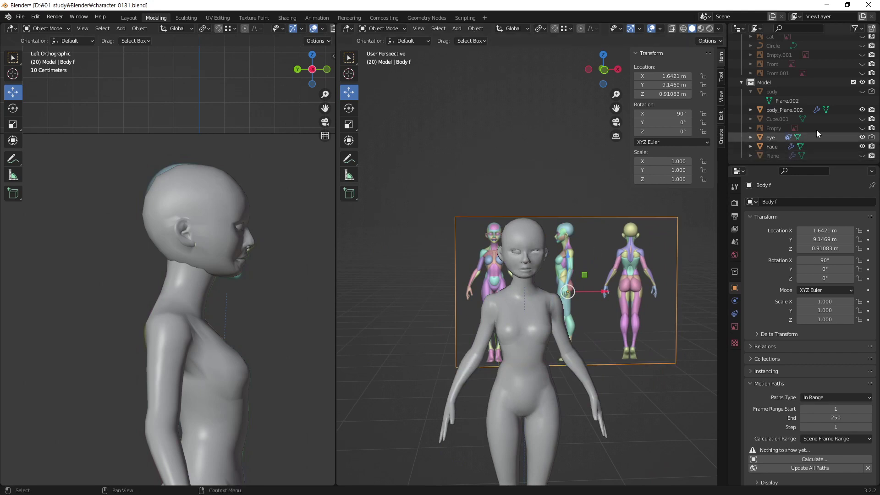
- Hide the eye object and orbit to a left-front view of the character
click(862, 137)
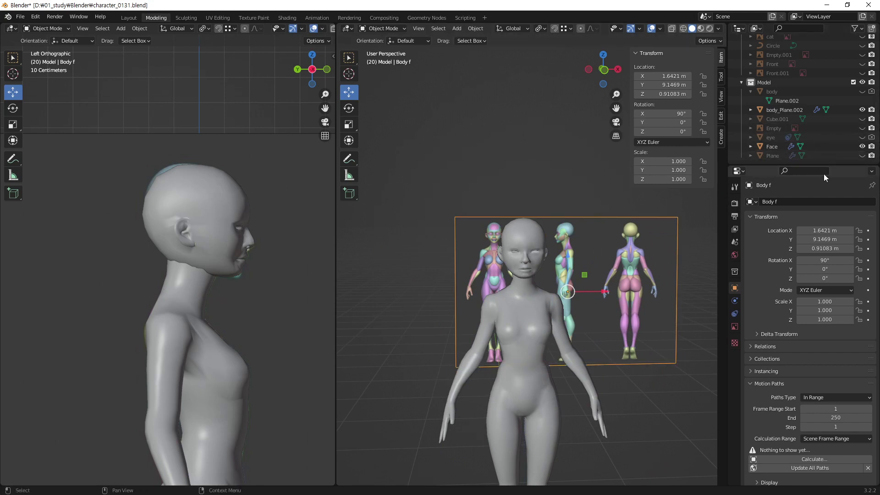
shift+middle_drag(544, 352, 492, 263)
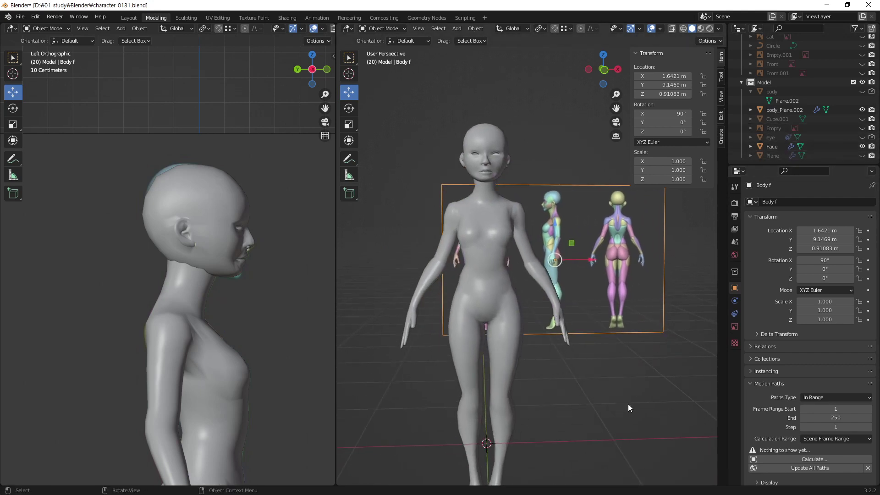
key(h)
mouse_move(464, 232)
middle_down()
mouse_move(408, 243)
mouse_move(410, 227)
mouse_move(496, 226)
mouse_move(637, 252)
mouse_move(607, 233)
mouse_move(557, 223)
mouse_move(470, 233)
middle_up()
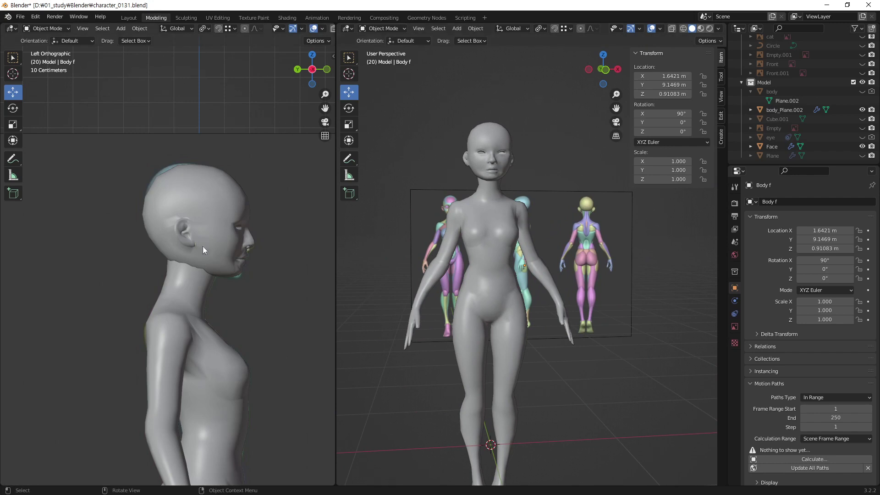
click(527, 188)
- Nudge the Face mesh to Y −0.12283 m, Z 1.9669 m on the neck
click(495, 142)
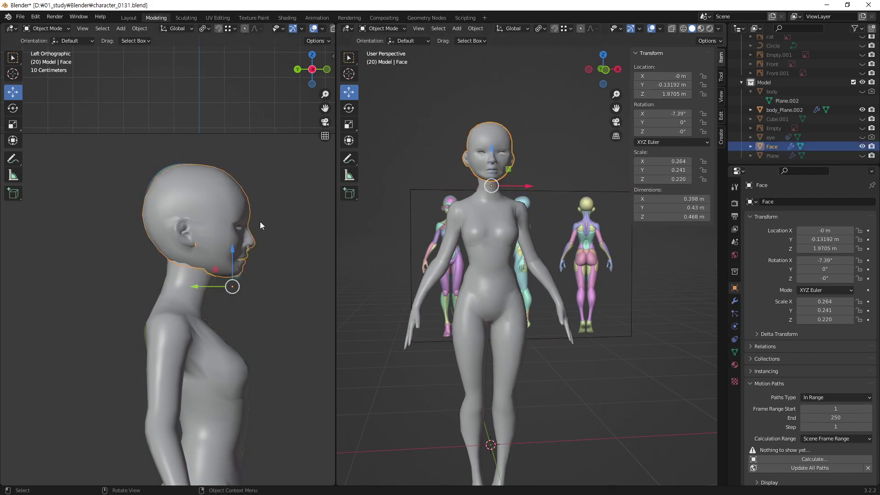
key(g)
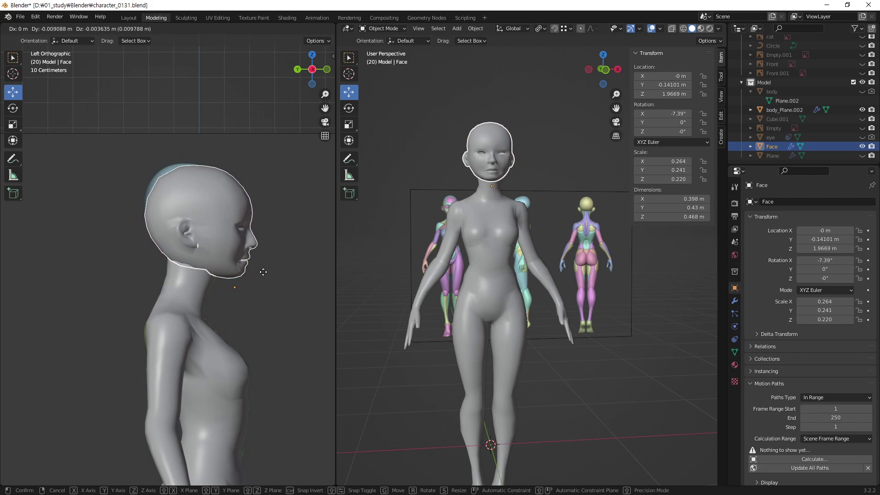
click(259, 276)
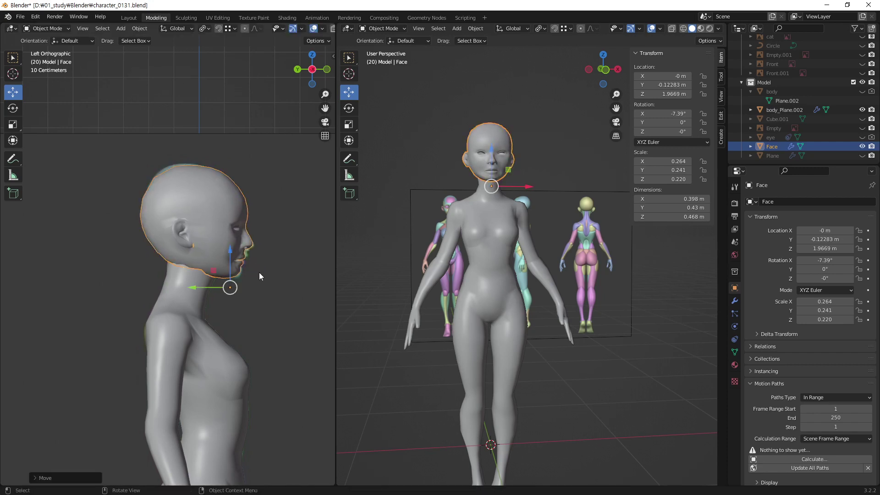
click(517, 176)
mouse_move(517, 176)
middle_down()
mouse_move(421, 238)
mouse_move(500, 241)
middle_up()
scroll(474, 241, down, 2)
scroll(502, 242, up, 1)
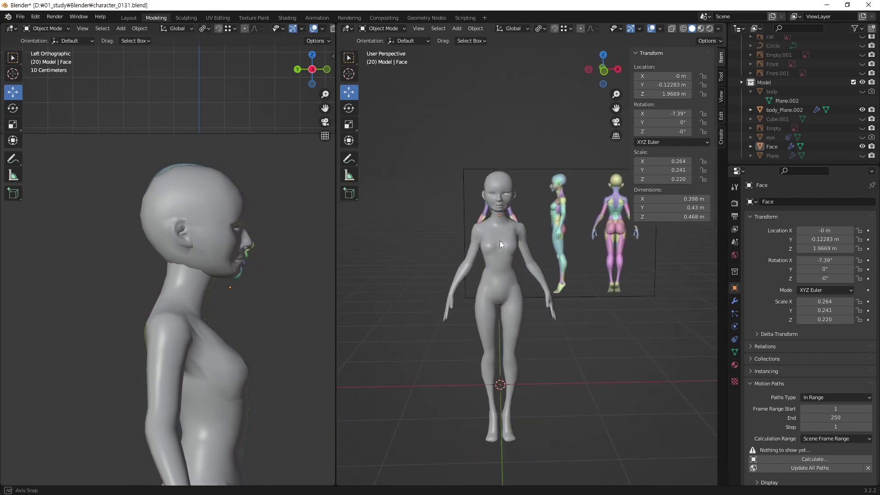
- Switch to Front Orthographic view and frame the head and torso
key(KP_1)
scroll(504, 207, up, 3)
scroll(497, 156, up, 2)
shift+middle_drag(491, 128, 555, 307)
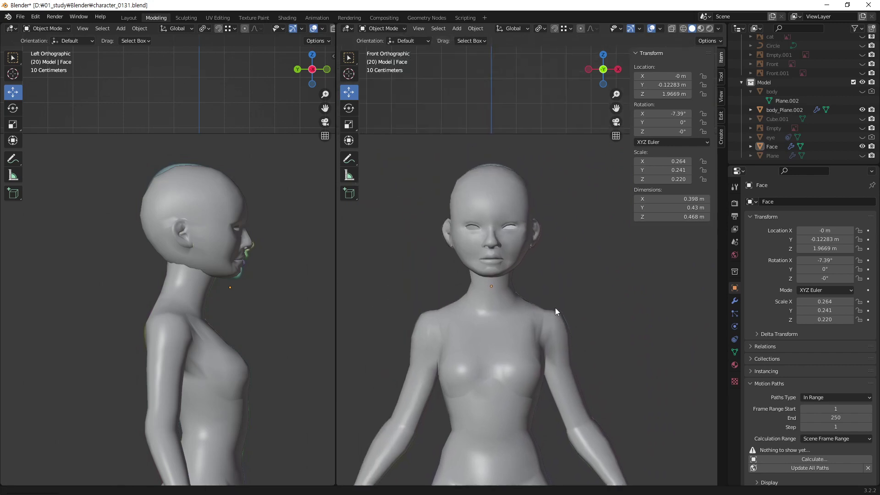
- Turn on X-ray, select the Face head, and enter Edit Mode
key(alt+z)
scroll(491, 207, up, 2)
scroll(490, 207, up, 1)
click(492, 213)
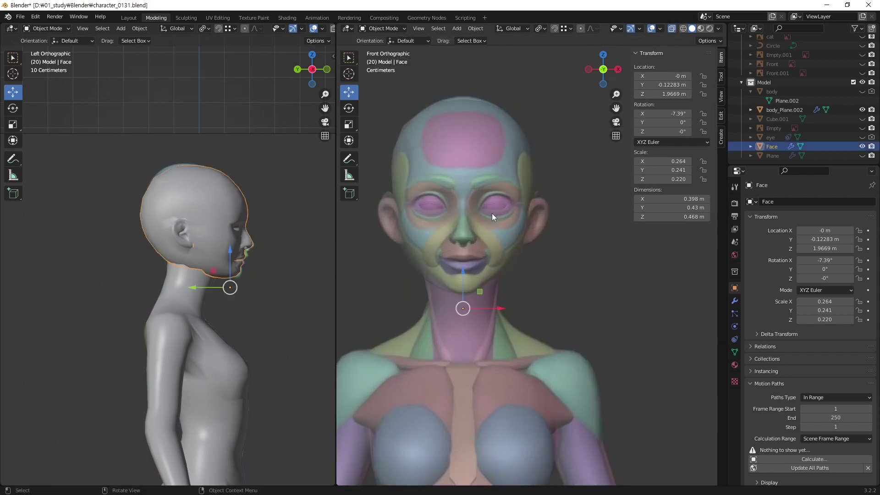
ctrl+click(771, 146)
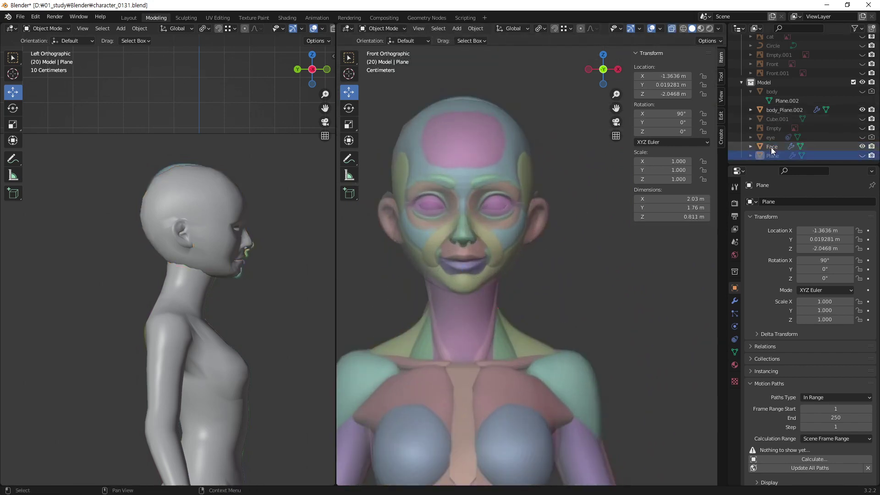
click(771, 148)
key(Tab)
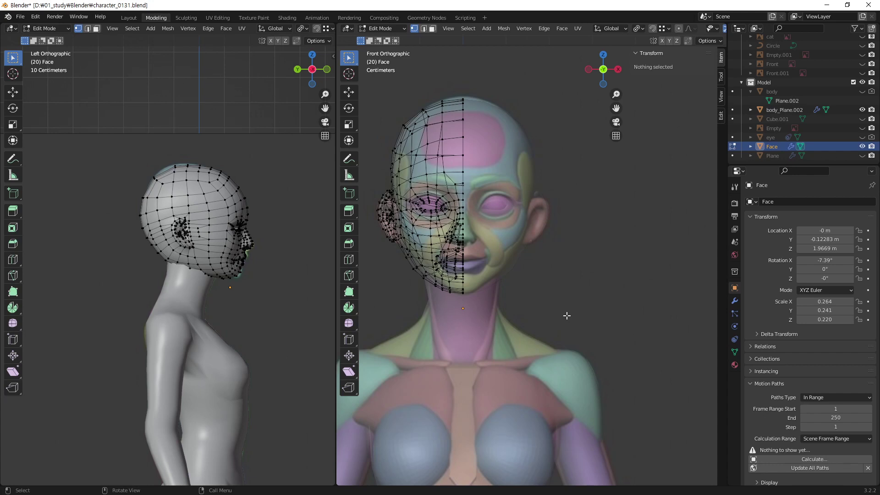
- Zoom to the mouth, select the jaw-line edge loop, and orbit to perspective
scroll(459, 169, up, 2)
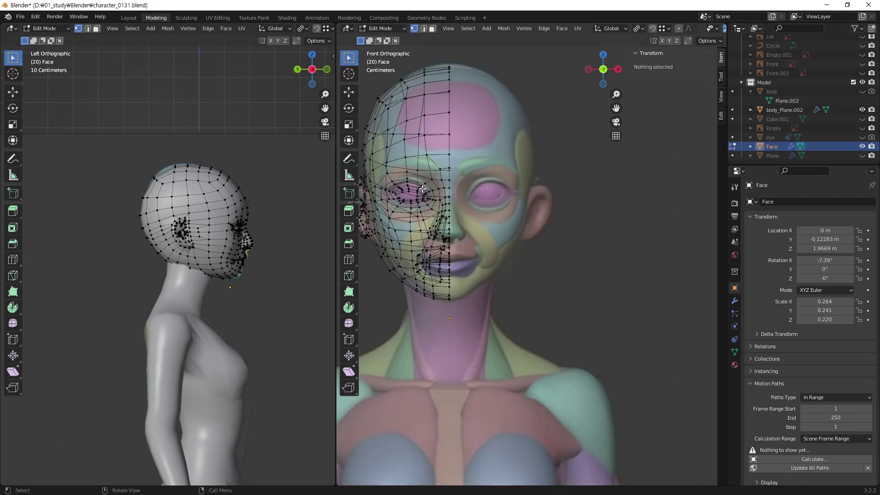
scroll(458, 169, up, 2)
shift+middle_drag(577, 174, 576, 222)
scroll(580, 290, up, 2)
scroll(580, 290, up, 3)
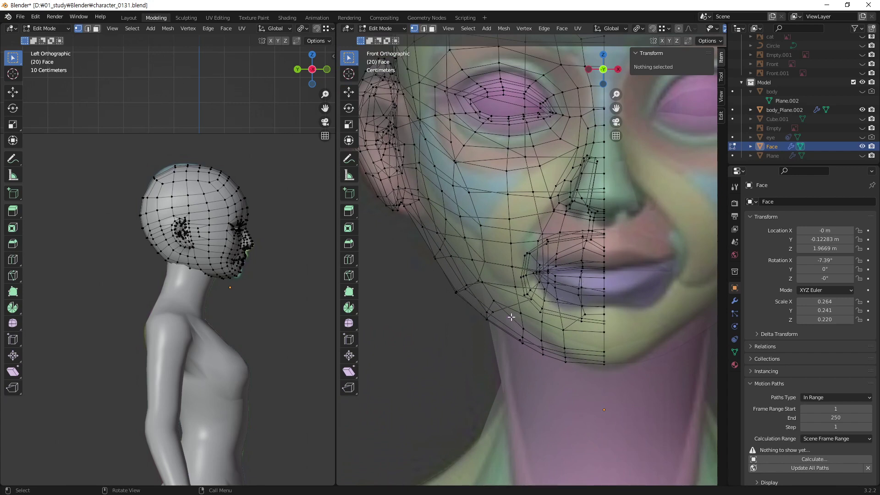
alt+click(493, 311)
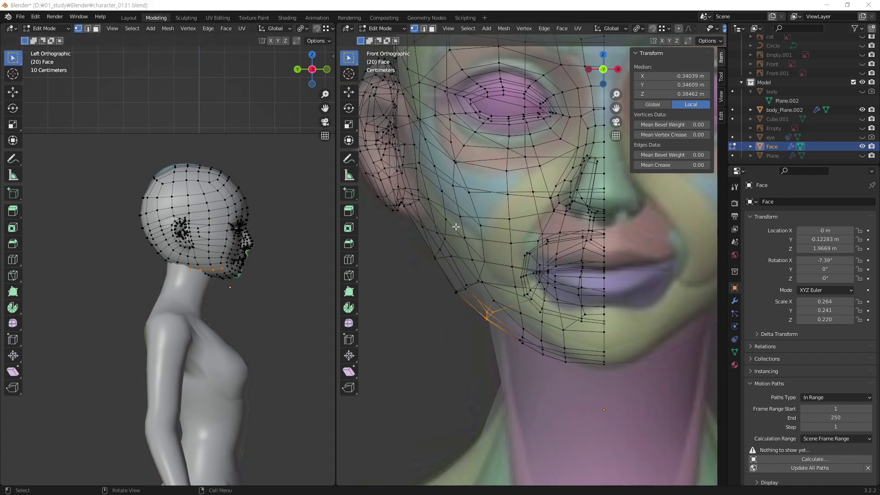
mouse_move(482, 217)
middle_down()
mouse_move(546, 237)
mouse_move(511, 277)
mouse_move(419, 221)
middle_up()
scroll(520, 234, up, 3)
scroll(524, 232, down, 2)
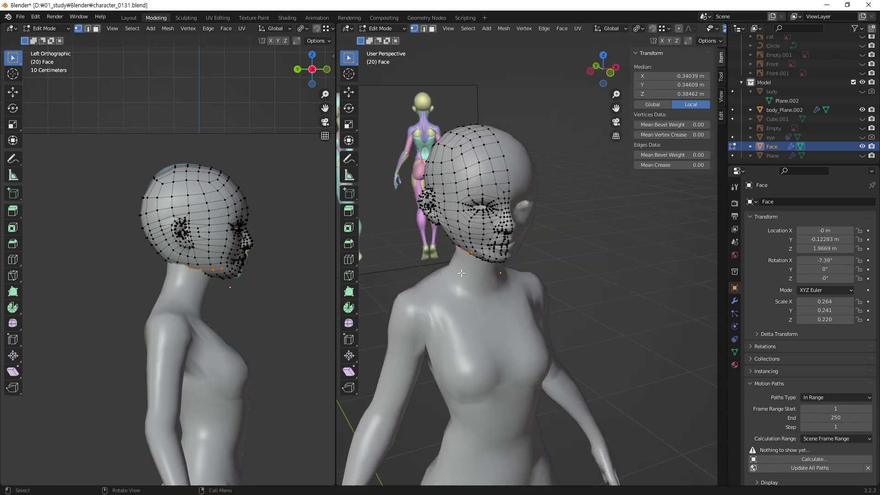
- Return to Object Mode and undo the Face head's transforms back to 0° rotation and 0.241 scale
key(Tab)
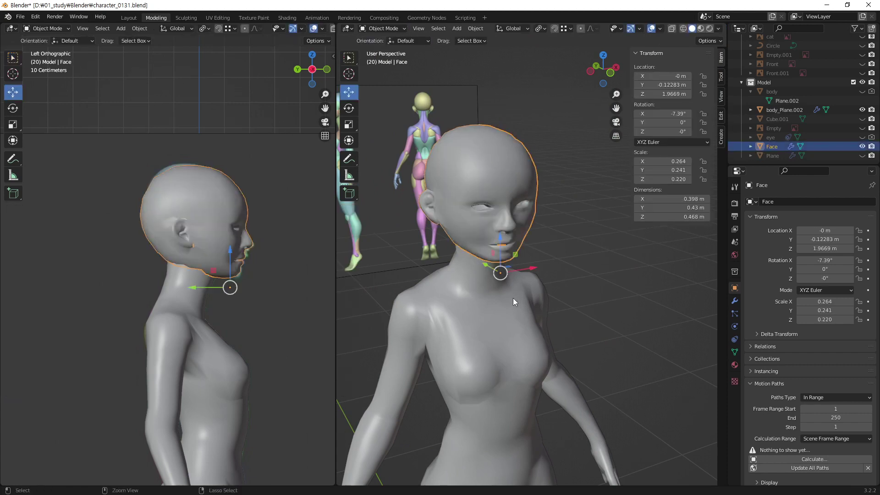
key(ctrl+z)
key(ctrl+z)
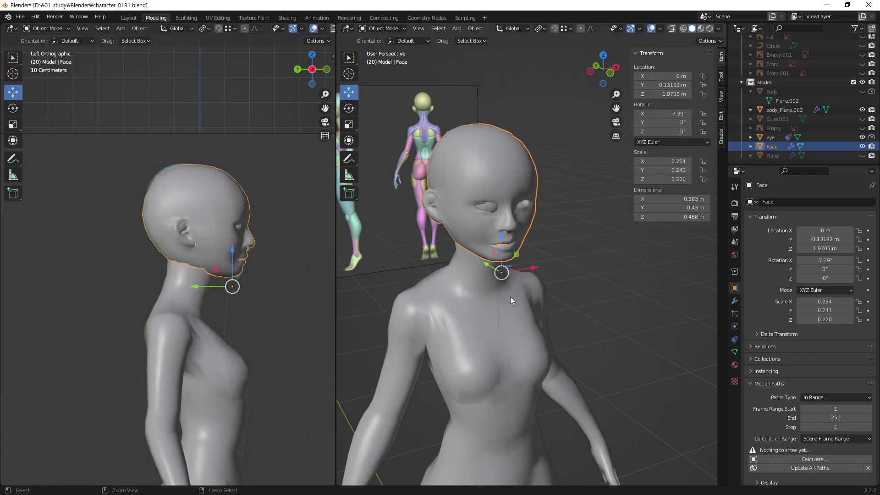
key(ctrl+z)
key(ctrl+z)
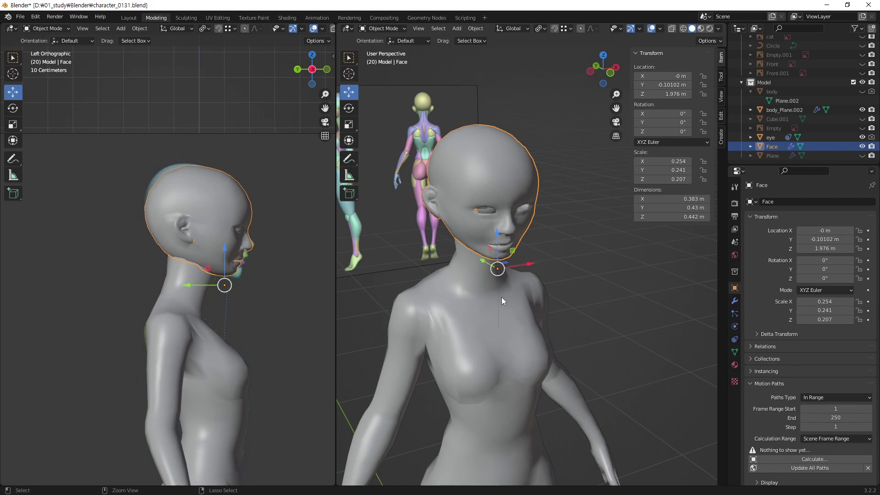
key(ctrl+z)
key(ctrl+z)
mouse_move(502, 297)
middle_down()
mouse_move(471, 258)
mouse_move(483, 296)
middle_up()
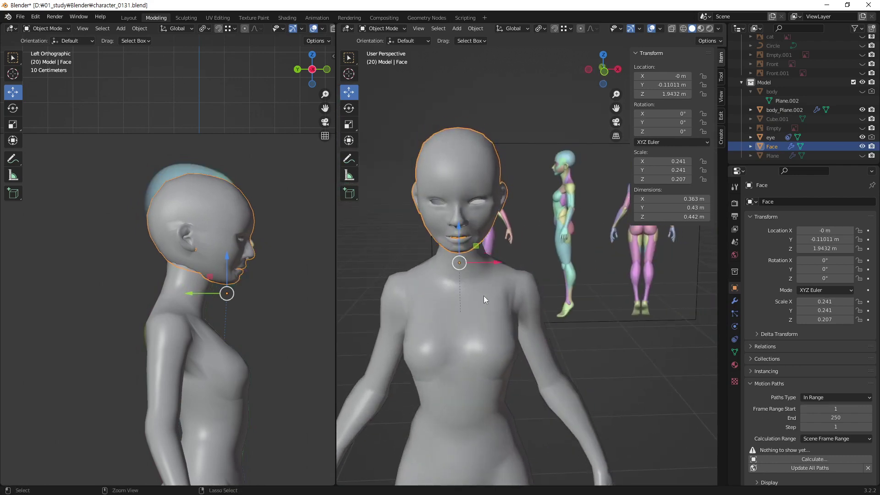
key(ctrl+z)
- Orbit to a side view, check the sidebar transform values, and deselect the Face head
mouse_move(463, 249)
middle_down()
mouse_move(560, 232)
mouse_move(544, 242)
mouse_move(648, 164)
middle_up()
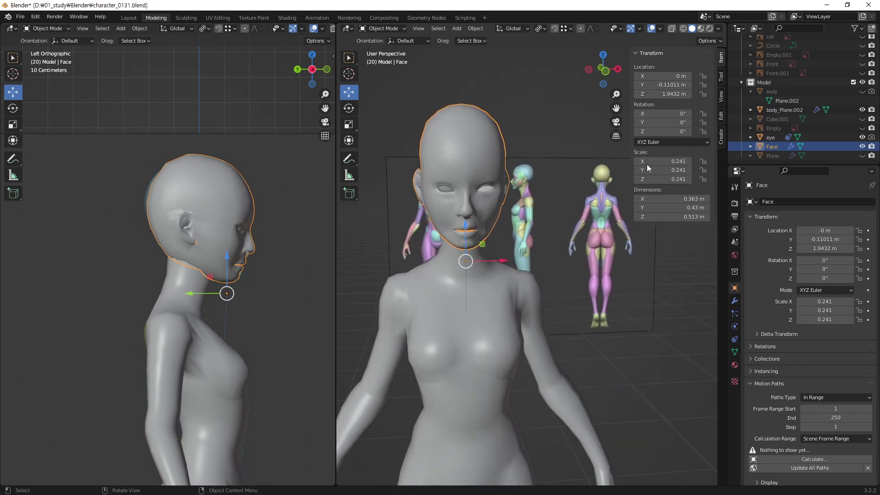
click(722, 101)
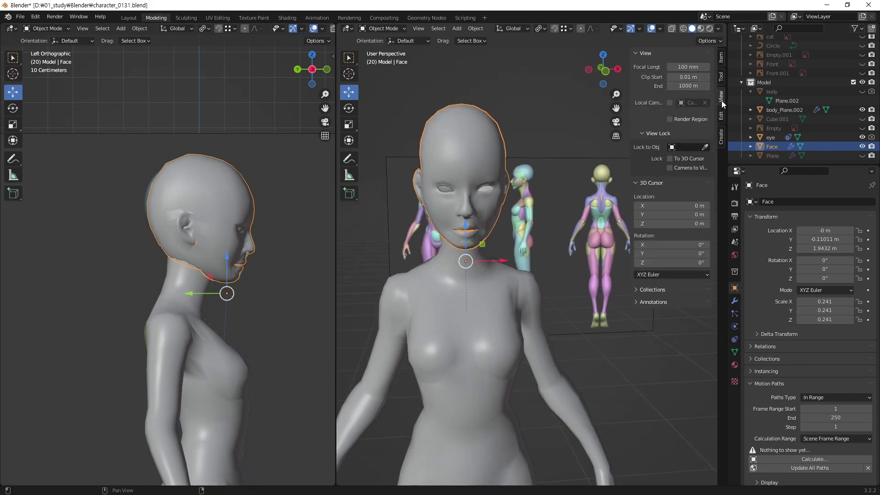
click(722, 59)
click(494, 246)
- Select the eye together with the Face head, viewing the figure from the front
click(471, 304)
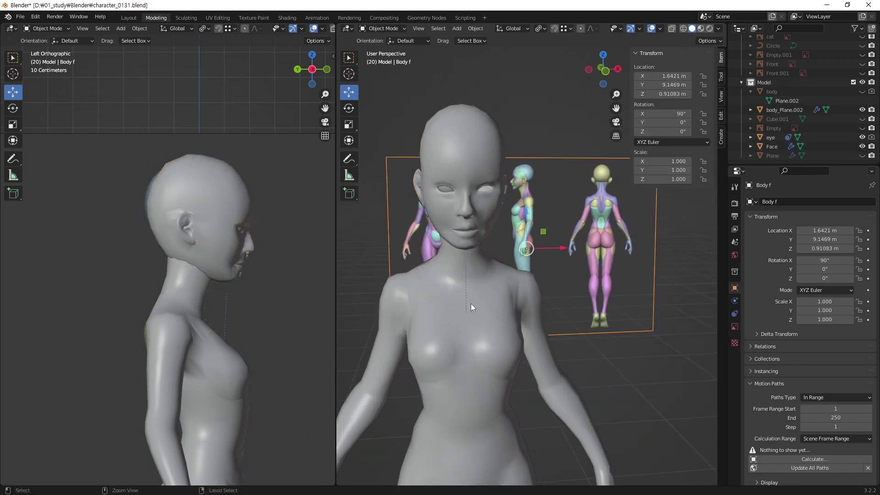
click(460, 133)
mouse_move(460, 133)
middle_down()
mouse_move(455, 251)
mouse_move(386, 275)
mouse_move(518, 265)
middle_up()
click(470, 209)
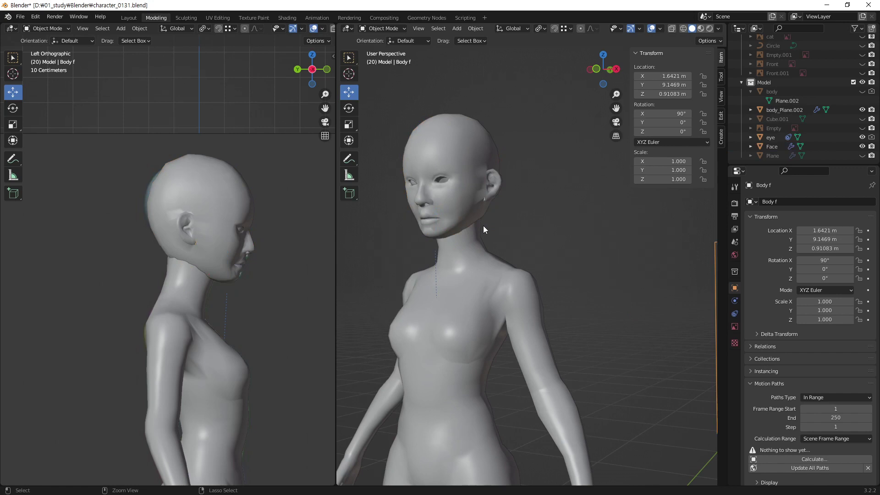
click(483, 226)
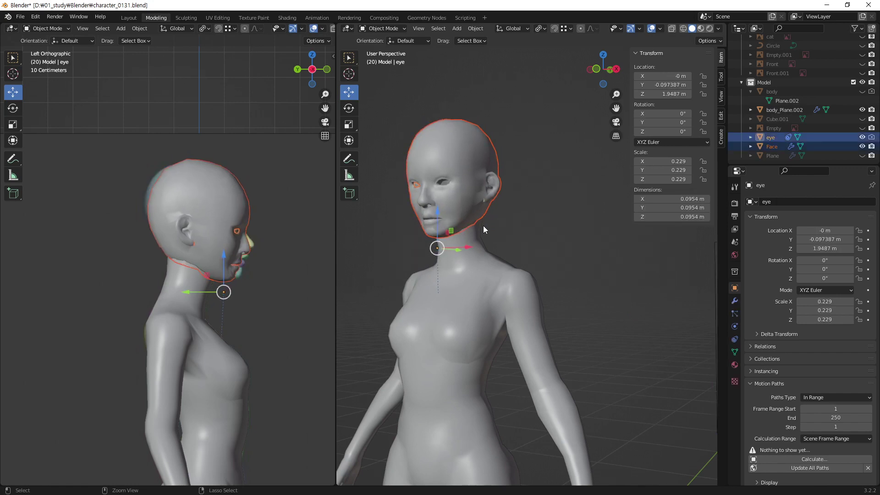
mouse_move(484, 225)
middle_down()
mouse_move(485, 192)
mouse_move(585, 193)
middle_up()
scroll(240, 288, down, 3)
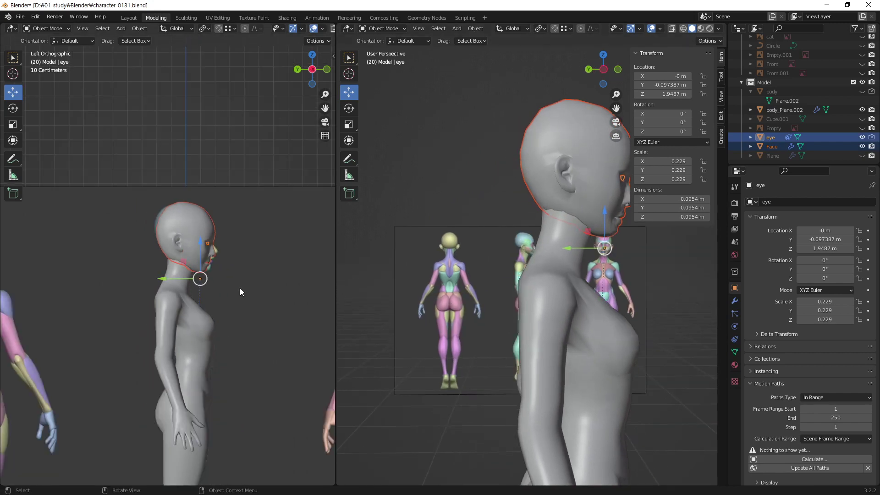
- Scale the eye and head down to 0.857
key(s)
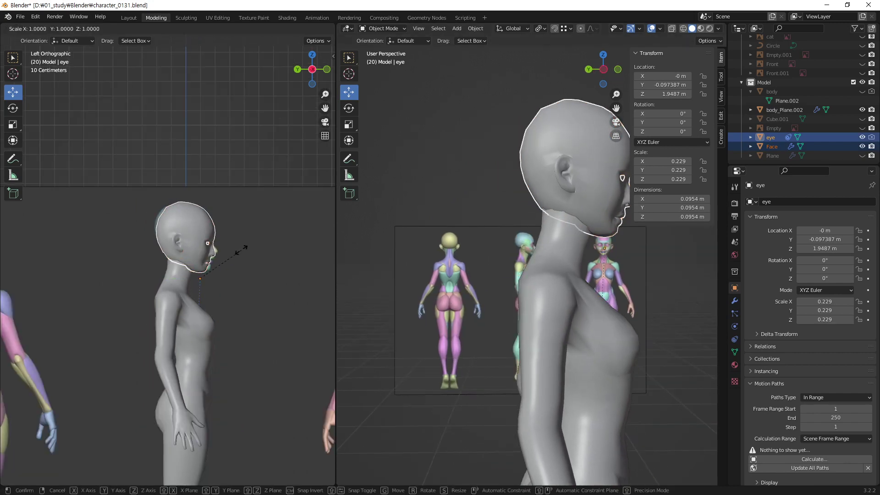
click(237, 251)
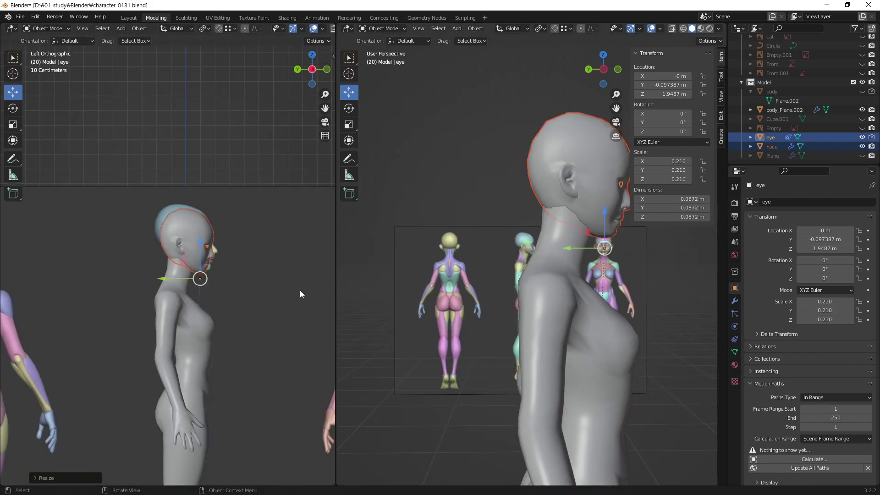
middle_drag(300, 290, 89, 287)
mouse_move(575, 214)
middle_down()
mouse_move(437, 221)
mouse_move(555, 243)
mouse_move(463, 270)
mouse_move(523, 222)
middle_up()
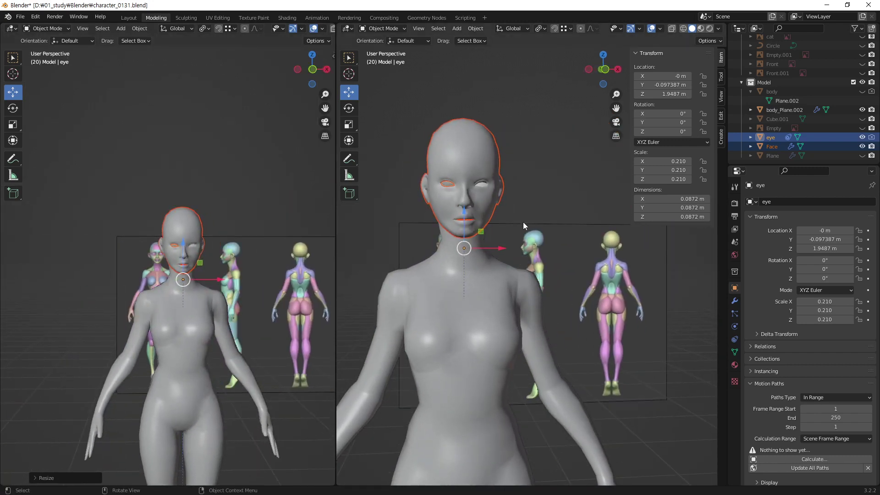
key(s)
click(521, 232)
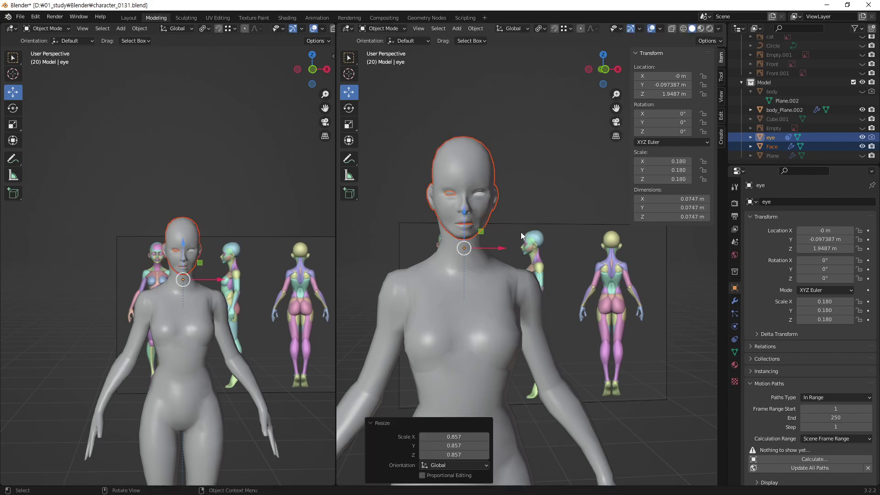
- Rescale the eye and head to 0.188, then select the Body f reference plane
middle_drag(460, 298, 543, 292)
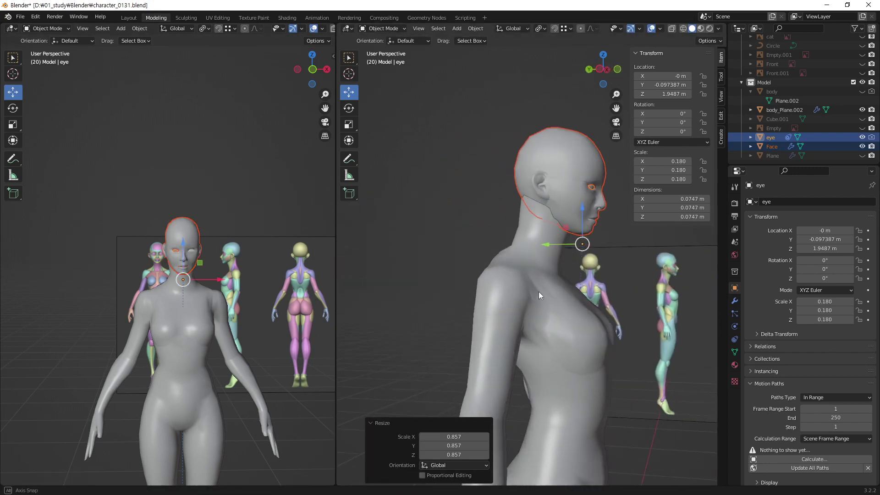
scroll(117, 308, down, 1)
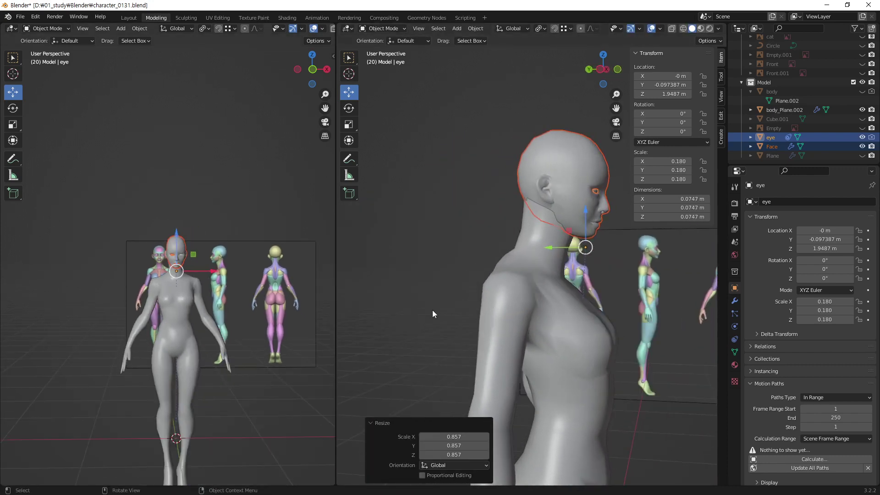
mouse_move(432, 310)
middle_down()
mouse_move(495, 296)
mouse_move(507, 337)
middle_up()
key(s)
click(515, 296)
scroll(524, 299, down, 3)
click(495, 349)
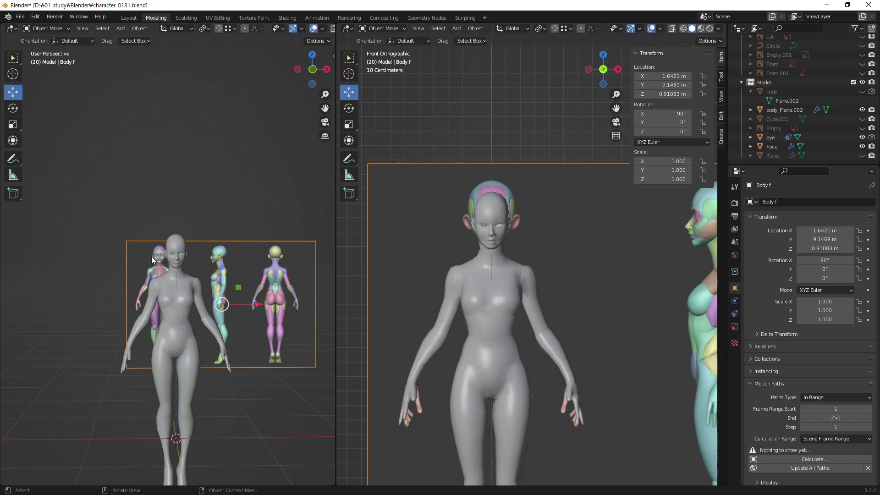
- Zoom and orbit the left viewport to check the head against the body from the side
scroll(176, 324, up, 1)
scroll(177, 324, up, 2)
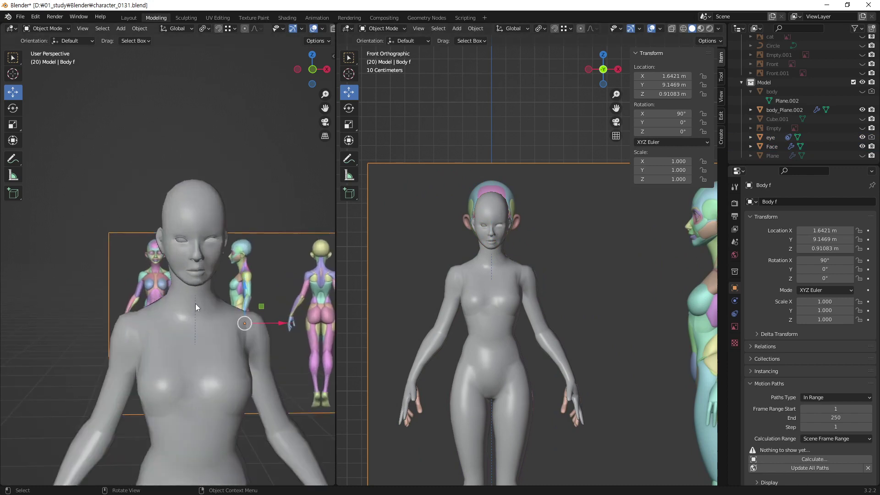
middle_drag(195, 304, 189, 303)
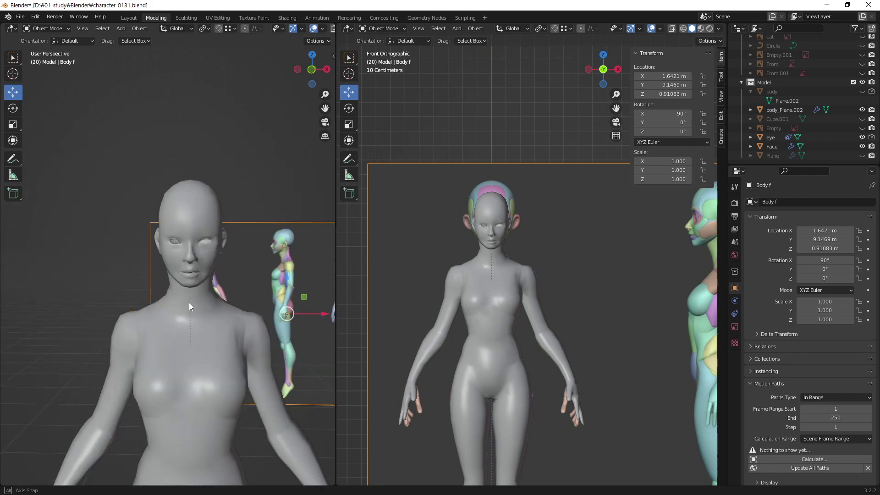
scroll(200, 335, down, 2)
scroll(180, 356, down, 1)
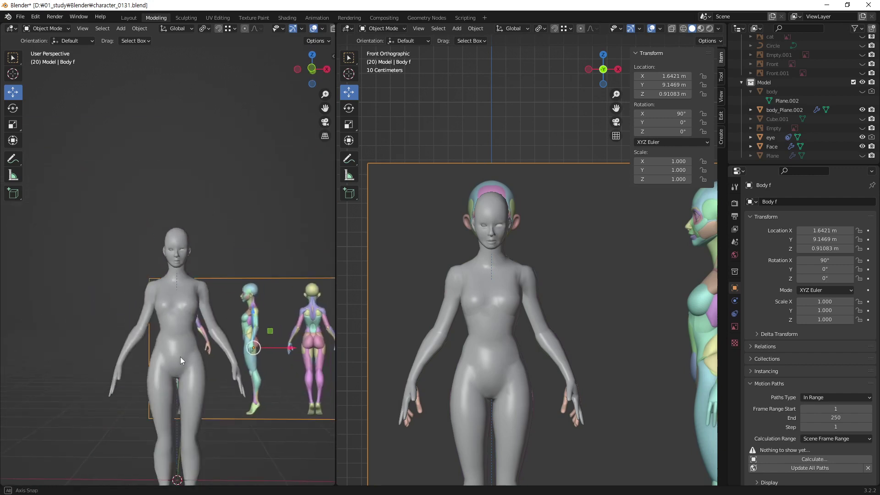
middle_drag(180, 356, 181, 348)
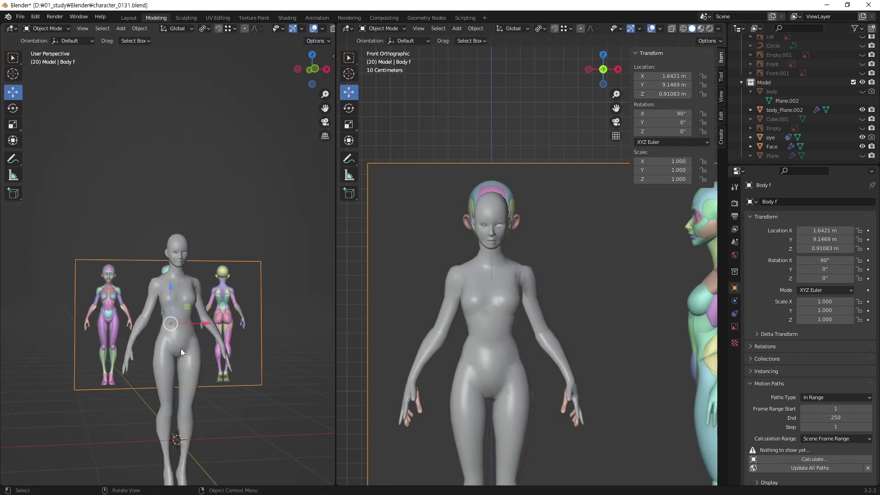
scroll(181, 349, down, 1)
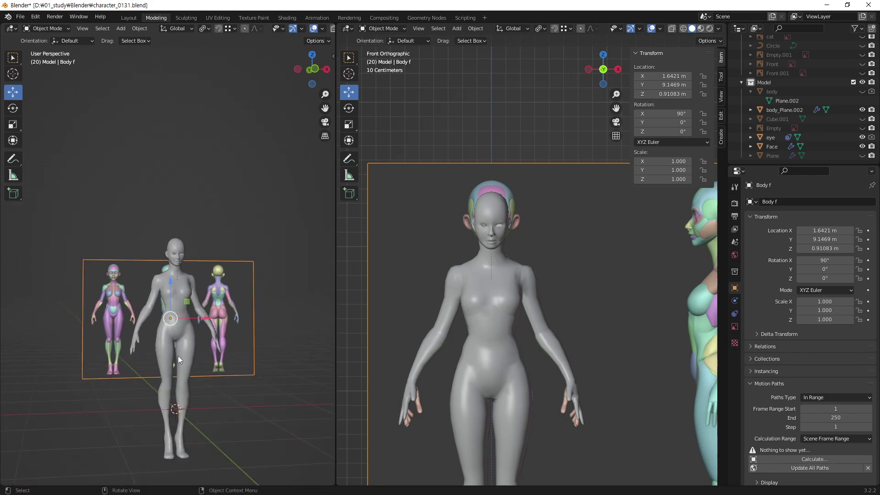
- Make Face active with the eye, scale both up about 1.051 to 0.198, then deselect
click(772, 146)
scroll(490, 256, up, 5)
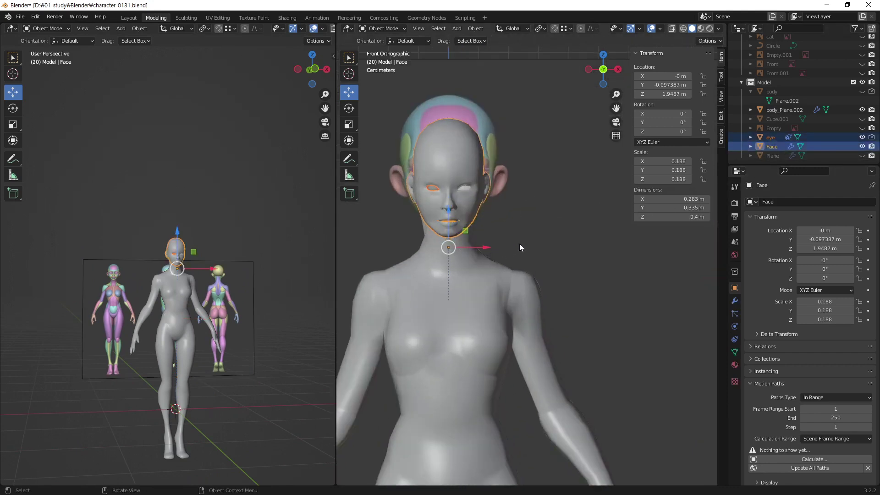
key(s)
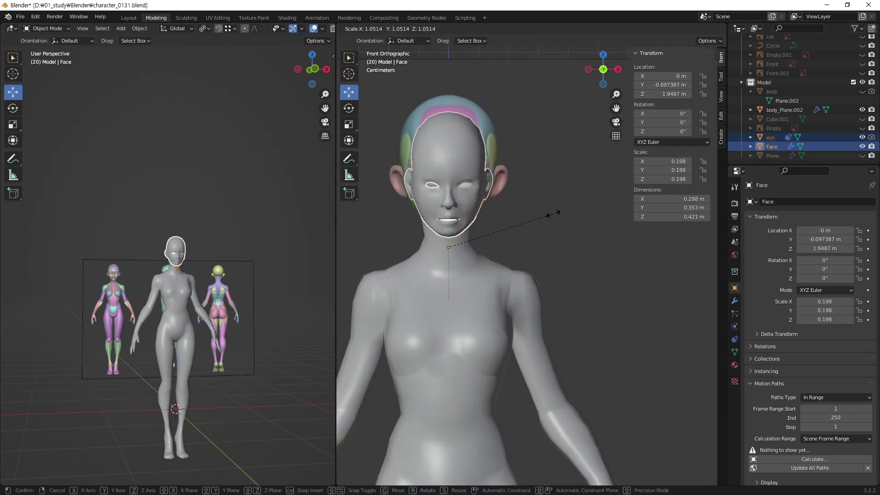
click(553, 214)
click(288, 231)
scroll(172, 313, up, 3)
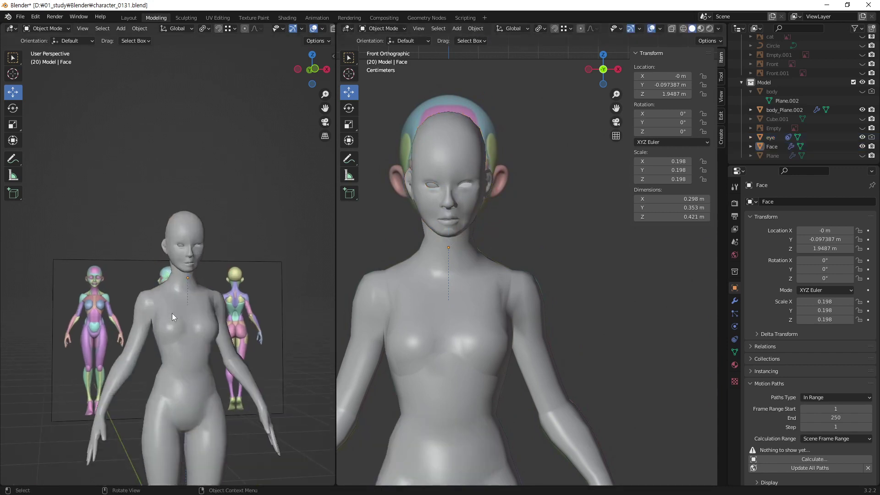
scroll(191, 331, up, 2)
mouse_move(192, 331)
middle_down()
mouse_move(116, 326)
mouse_move(117, 333)
mouse_move(232, 326)
mouse_move(264, 337)
middle_up()
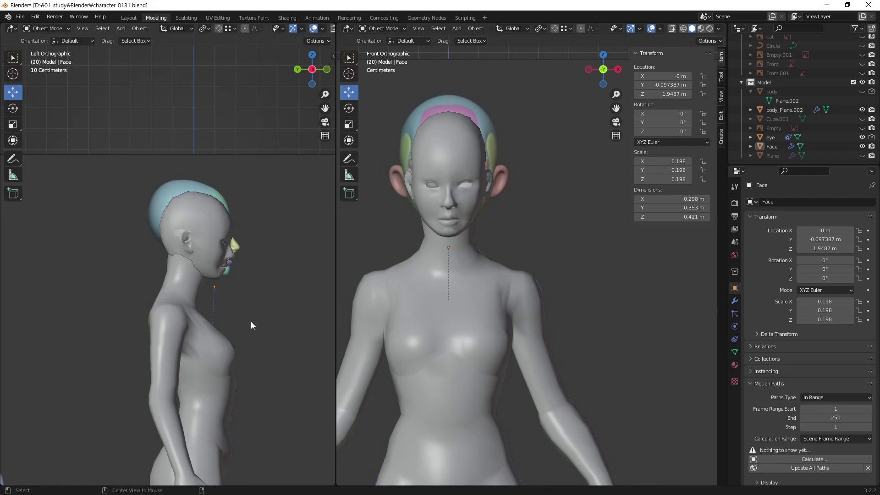
- Orbit and zoom around the head to inspect the ear, neck and back of the head
scroll(198, 356, down, 1)
scroll(197, 355, down, 1)
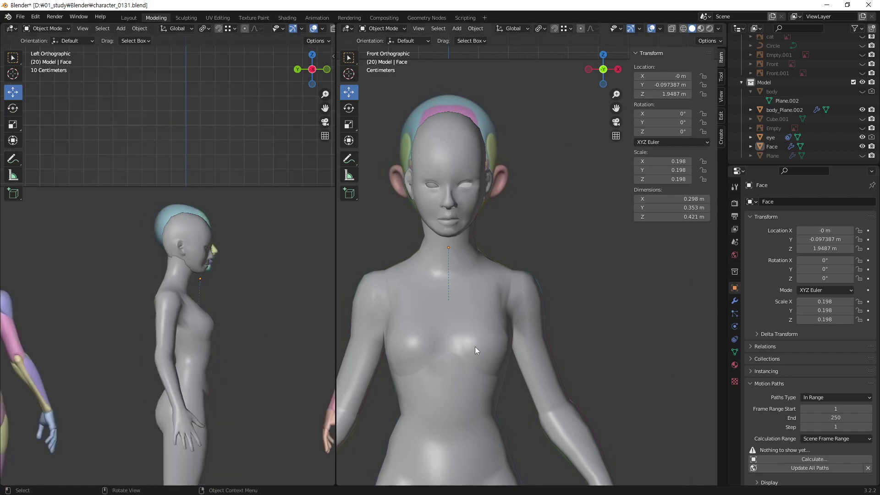
mouse_move(475, 347)
middle_down()
mouse_move(394, 347)
mouse_move(469, 372)
mouse_move(580, 378)
mouse_move(529, 304)
mouse_move(542, 252)
mouse_move(527, 266)
middle_up()
mouse_move(188, 331)
middle_down()
mouse_move(142, 352)
mouse_move(197, 387)
mouse_move(184, 276)
mouse_move(168, 258)
mouse_move(119, 266)
mouse_move(218, 264)
mouse_move(205, 265)
middle_up()
scroll(205, 143, up, 3)
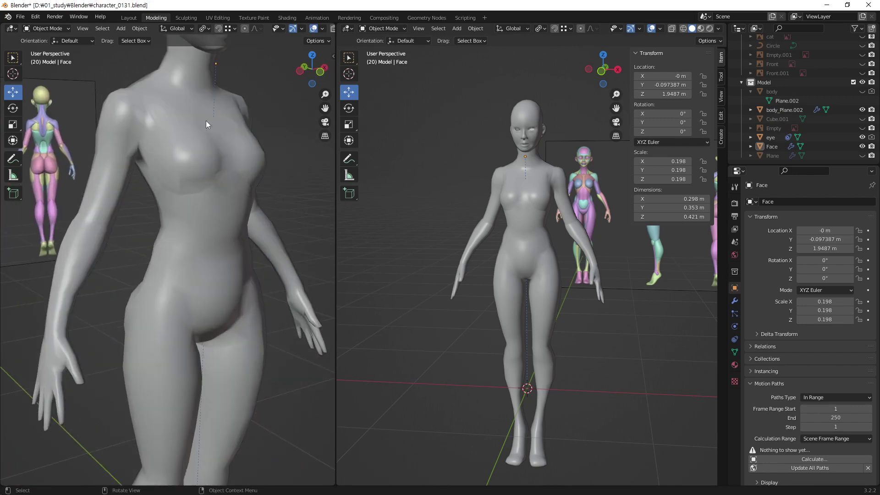
mouse_move(205, 120)
middle_down()
mouse_move(158, 243)
mouse_move(168, 295)
mouse_move(121, 273)
mouse_move(157, 280)
mouse_move(157, 208)
middle_up()
scroll(157, 183, up, 5)
mouse_move(157, 176)
middle_down()
mouse_move(146, 204)
mouse_move(115, 224)
mouse_move(286, 319)
mouse_move(237, 303)
mouse_move(257, 328)
mouse_move(221, 318)
mouse_move(230, 293)
middle_up()
scroll(227, 337, down, 3)
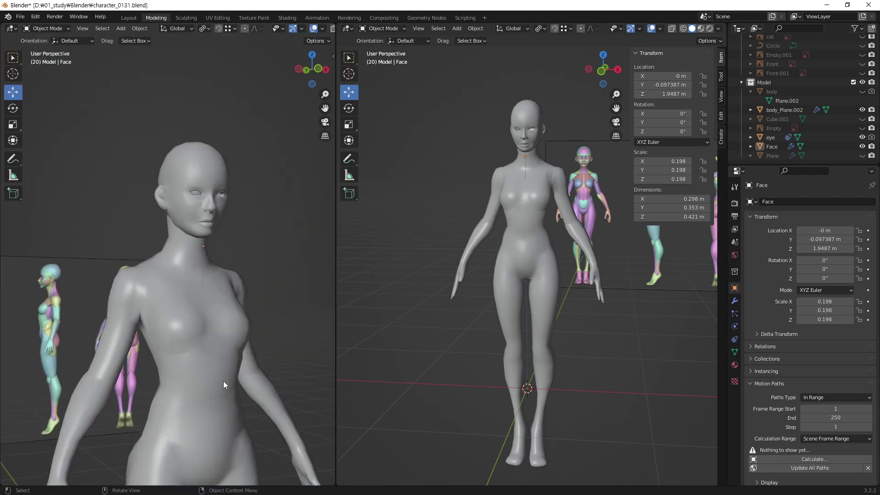
mouse_move(223, 381)
middle_down()
mouse_move(199, 386)
mouse_move(211, 229)
middle_up()
scroll(217, 214, up, 5)
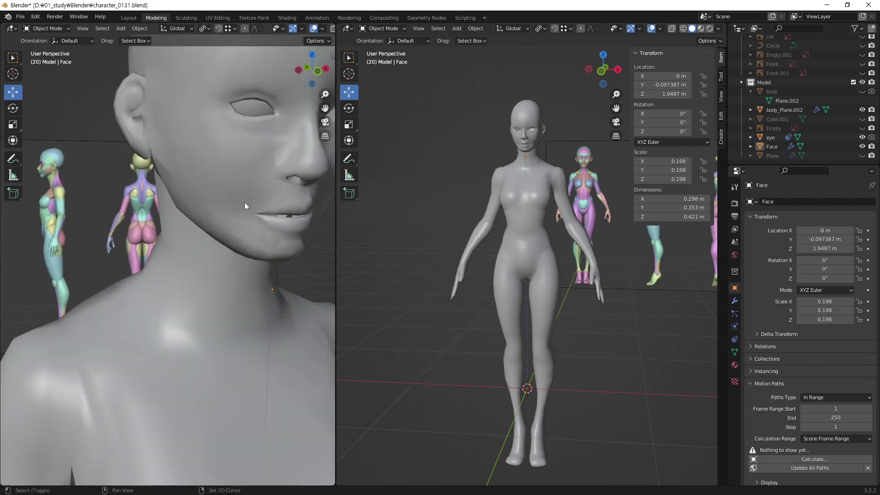
mouse_move(244, 202)
middle_down()
mouse_move(194, 282)
mouse_move(188, 322)
mouse_move(238, 307)
mouse_move(277, 321)
mouse_move(251, 322)
middle_up()
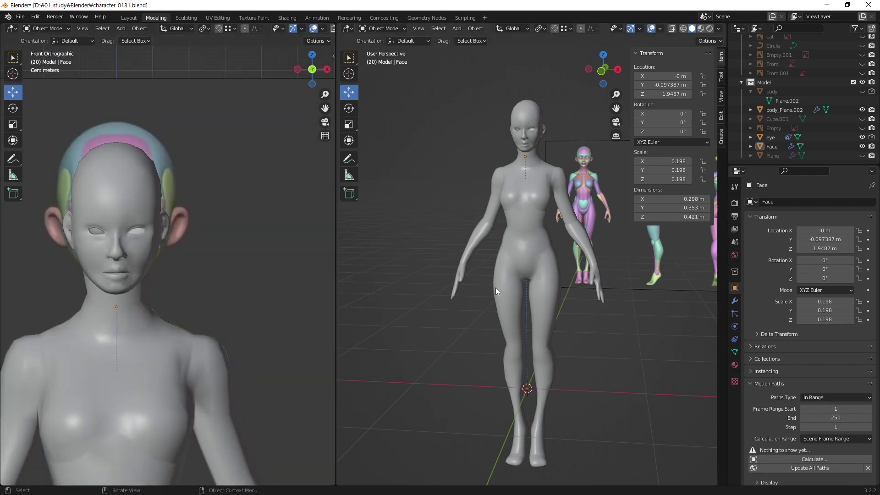
- Set the right viewport to a straight side view and recentre both views on the head
mouse_move(496, 288)
middle_down()
mouse_move(651, 262)
mouse_move(607, 222)
mouse_move(513, 224)
middle_up()
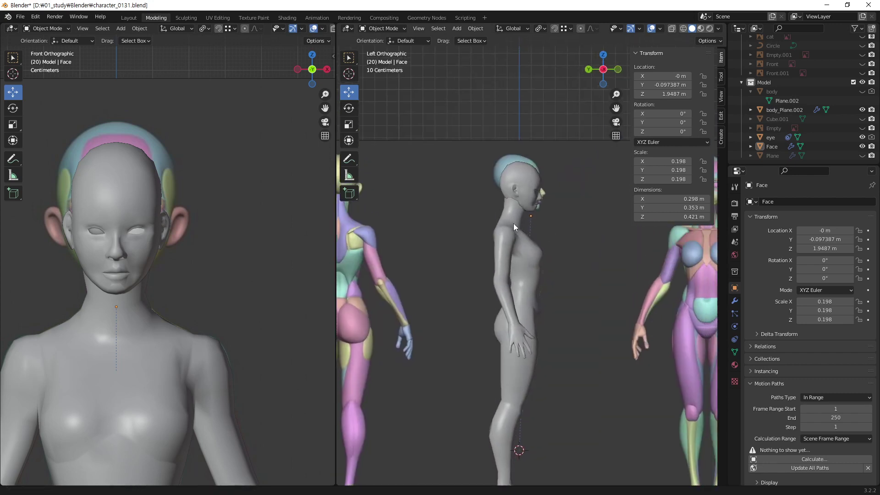
scroll(513, 255, up, 3)
scroll(521, 245, up, 2)
scroll(517, 283, up, 2)
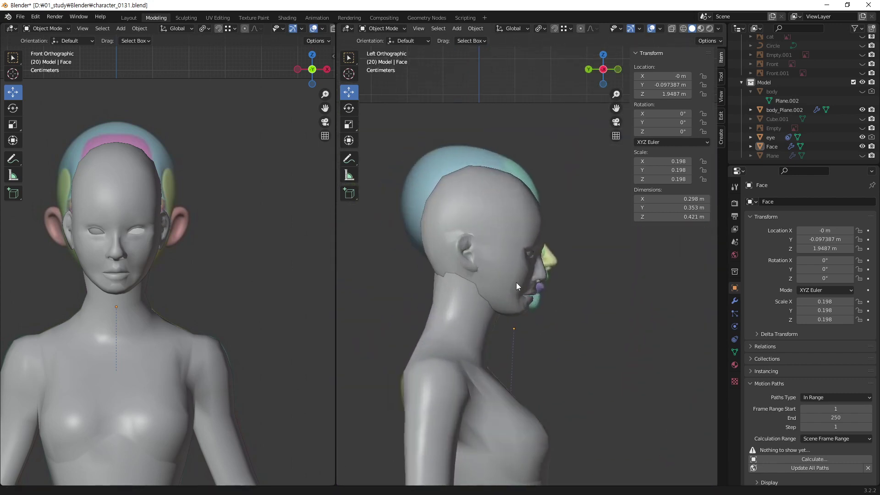
shift+middle_drag(517, 286, 499, 288)
shift+middle_drag(89, 291, 193, 364)
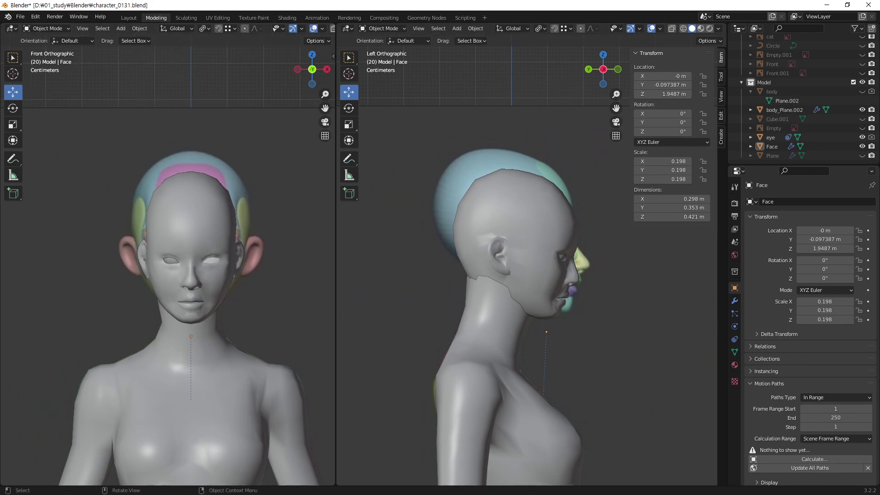
- Orbit close around the ear and jaw seam and select the Face mesh
mouse_move(471, 260)
middle_down()
mouse_move(486, 315)
mouse_move(462, 294)
middle_up()
scroll(505, 271, up, 2)
scroll(473, 330, up, 2)
mouse_move(472, 330)
middle_down()
mouse_move(472, 312)
mouse_move(444, 320)
mouse_move(511, 260)
mouse_move(529, 359)
mouse_move(645, 262)
mouse_move(529, 235)
mouse_move(514, 298)
middle_up()
scroll(515, 298, up, 2)
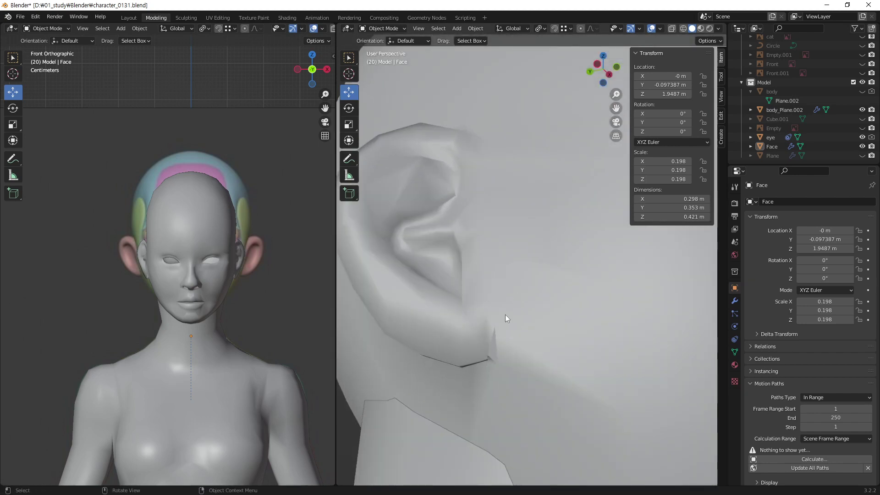
scroll(505, 314, up, 2)
middle_drag(430, 388, 480, 310)
click(480, 310)
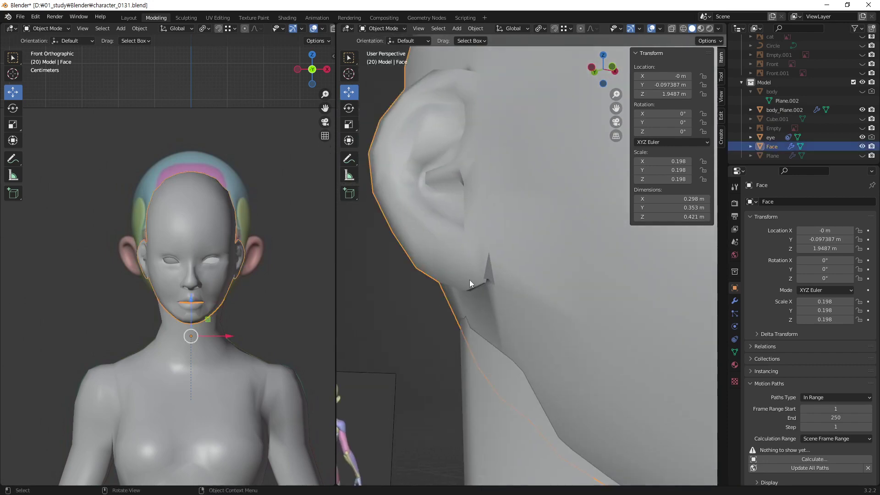
mouse_move(470, 280)
middle_down()
mouse_move(480, 263)
mouse_move(473, 254)
middle_up()
- Enter Edit Mode on the Face mesh and frame the gap below the ear
key(Tab)
scroll(450, 180, up, 3)
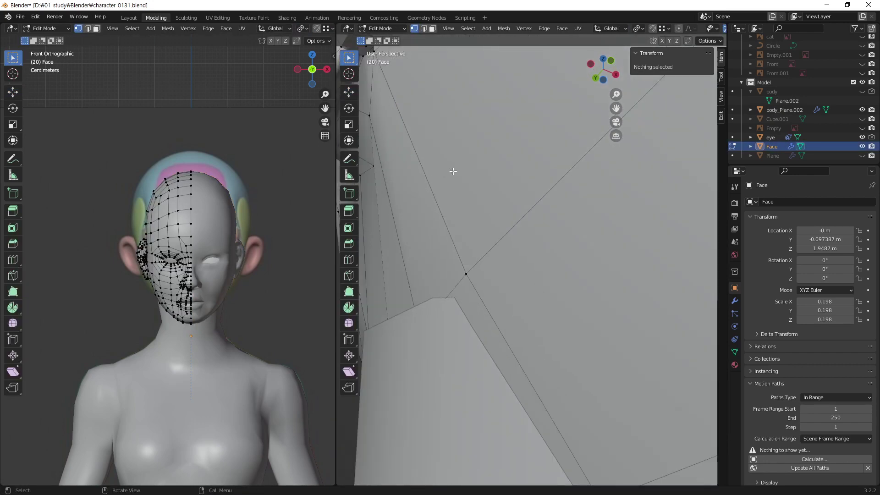
mouse_move(452, 171)
middle_down()
mouse_move(569, 286)
mouse_move(545, 276)
mouse_move(514, 344)
mouse_move(523, 338)
mouse_move(512, 326)
middle_up()
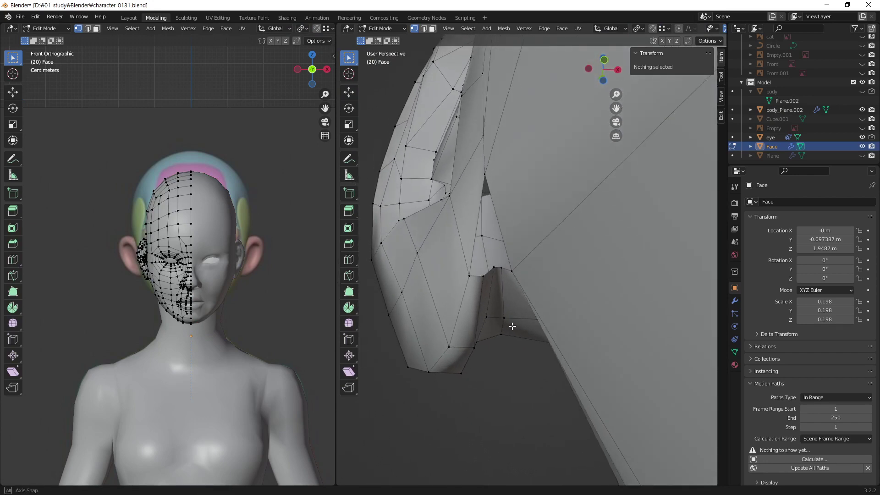
middle_drag(410, 257, 594, 310)
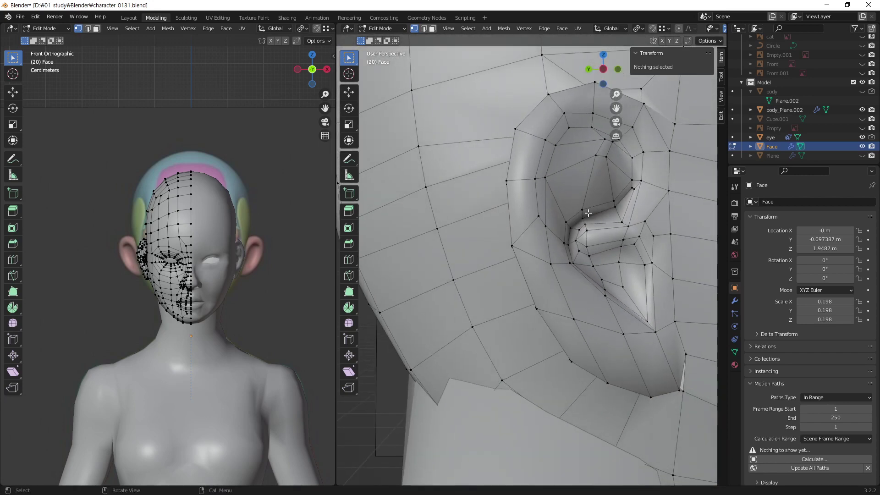
mouse_move(627, 267)
middle_down()
mouse_move(552, 240)
mouse_move(584, 259)
mouse_move(578, 297)
mouse_move(596, 311)
mouse_move(603, 283)
mouse_move(620, 274)
mouse_move(487, 284)
middle_up()
scroll(451, 335, up, 3)
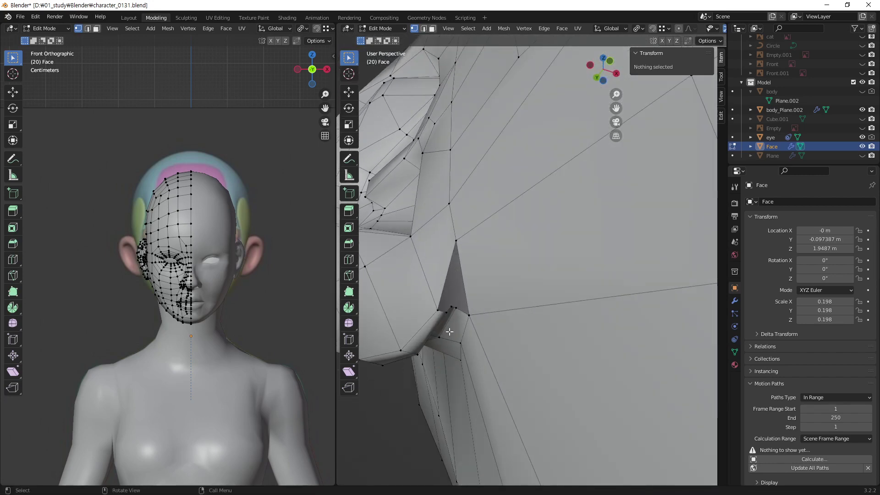
scroll(450, 334, up, 2)
scroll(451, 335, down, 2)
shift+middle_drag(451, 334, 437, 352)
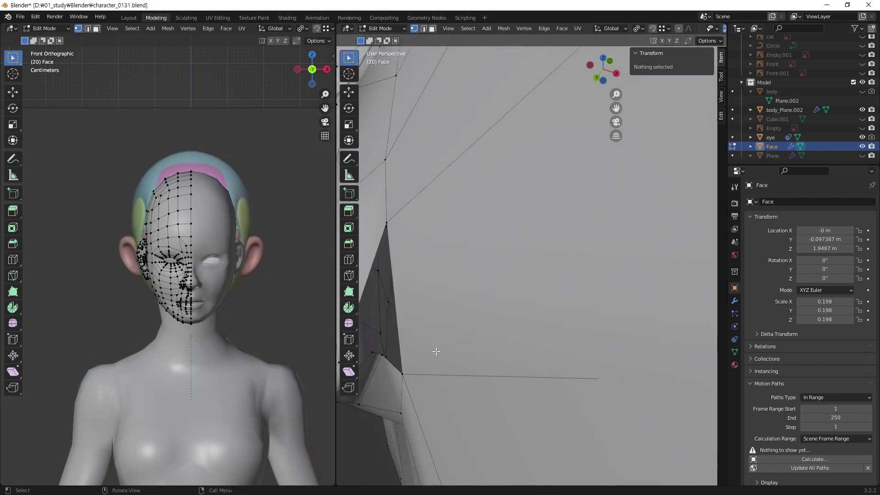
scroll(437, 352, down, 2)
scroll(436, 352, down, 2)
scroll(462, 348, up, 3)
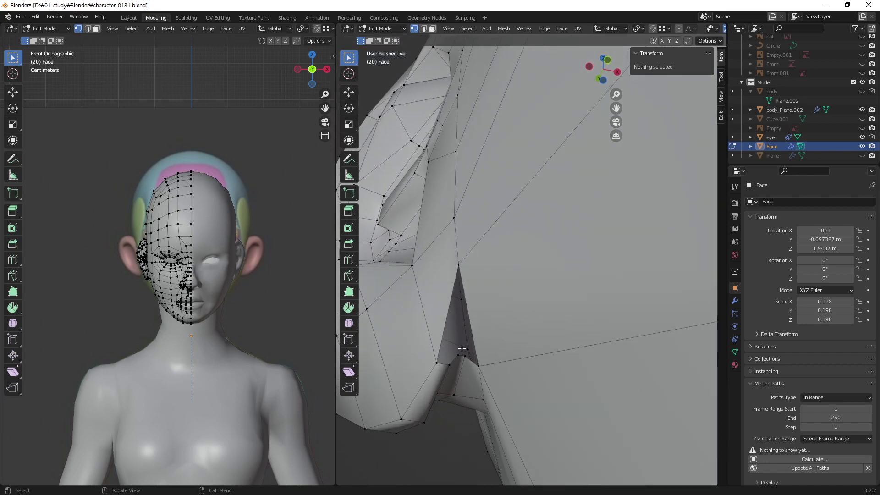
- Select the narrow triangular face below the ear at the jaw seam
key(2)
click(450, 321)
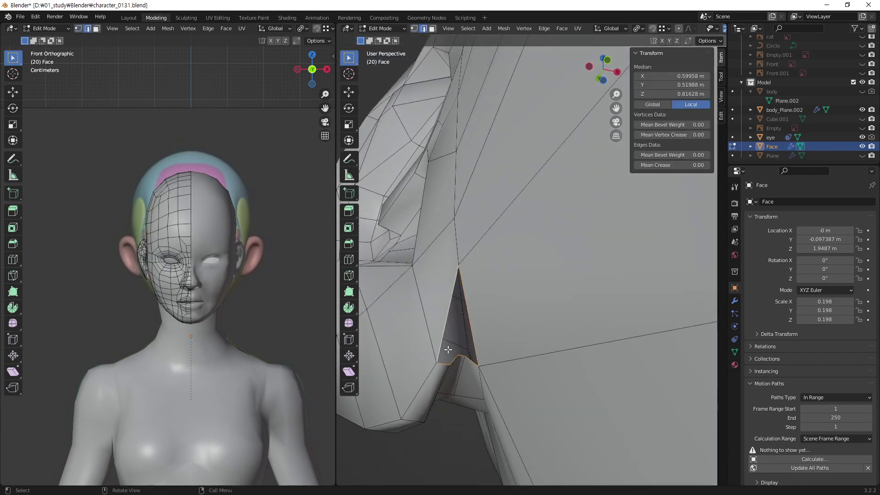
key(1)
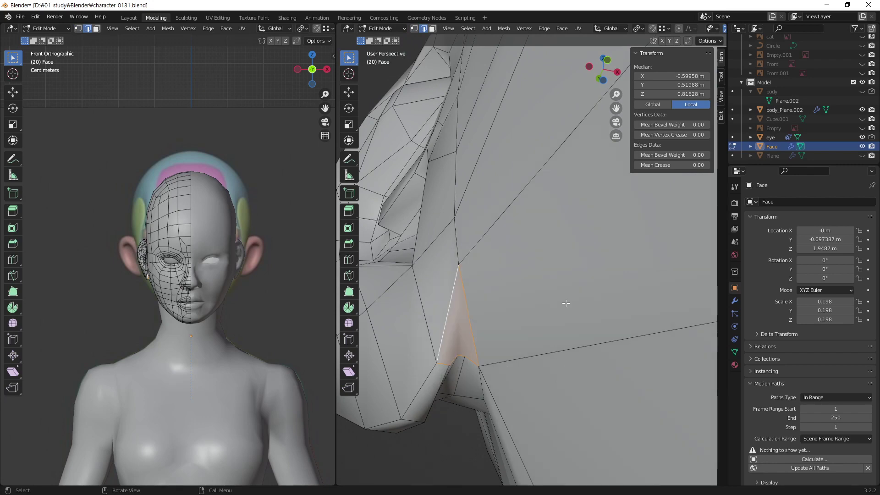
middle_drag(453, 340, 427, 394)
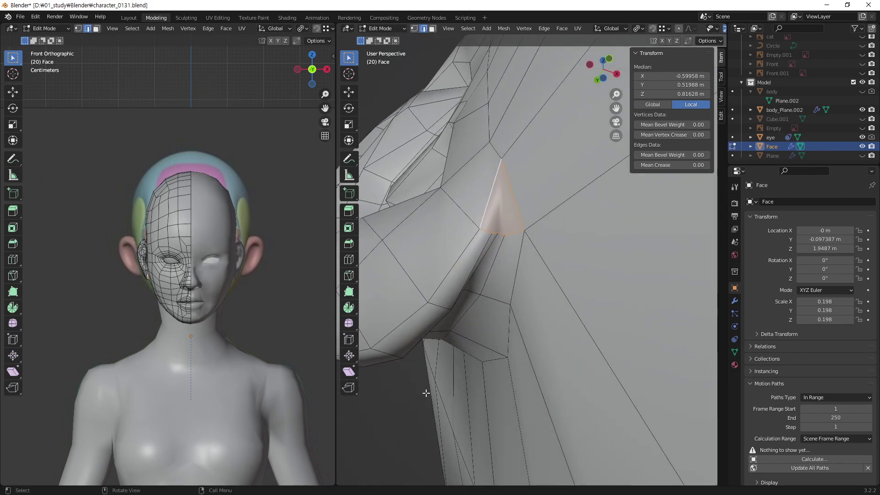
mouse_move(501, 322)
middle_down()
mouse_move(519, 310)
mouse_move(483, 327)
middle_up()
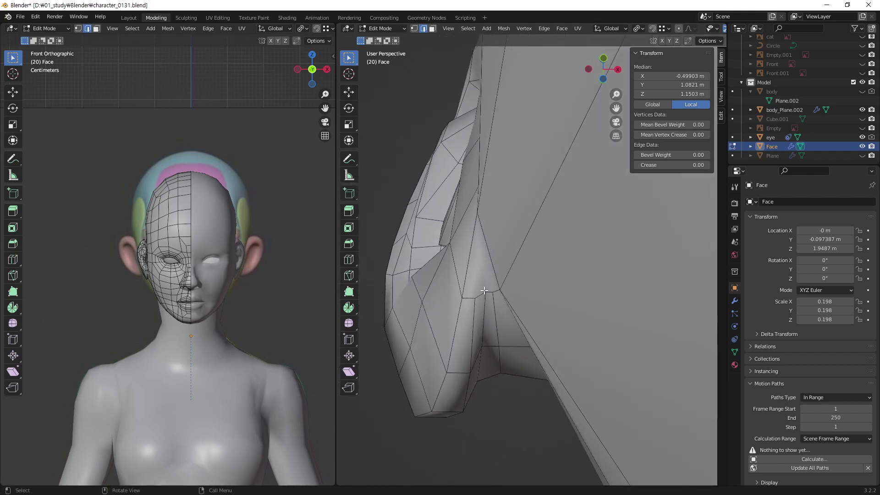
- Knife-cut a new edge down to the triangle's lower corner, then clear the selection
key(k)
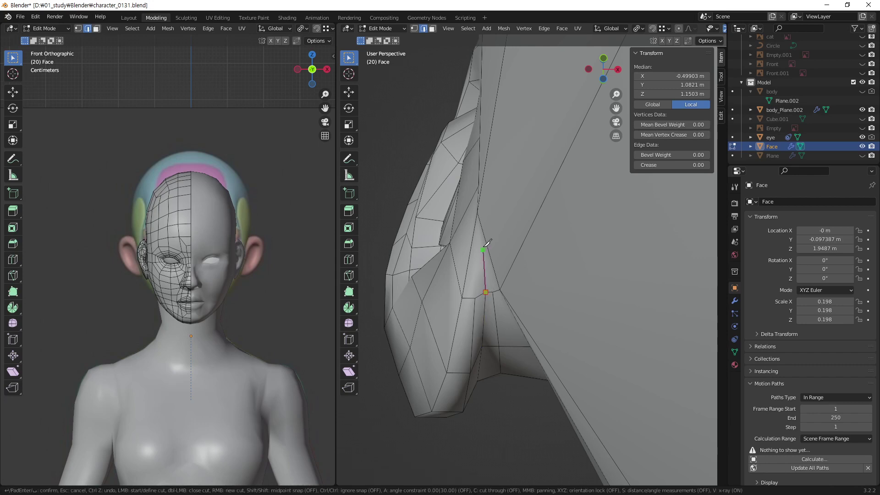
click(478, 212)
key(Return)
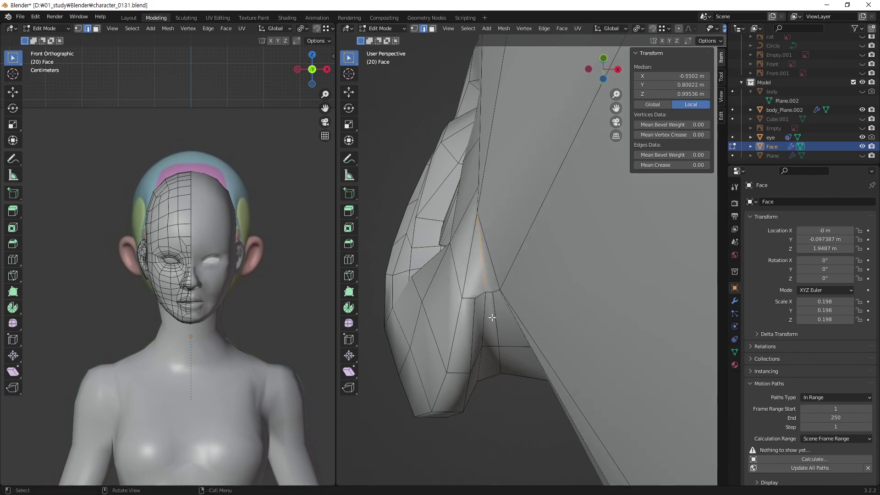
key(alt+a)
mouse_move(517, 370)
middle_down()
mouse_move(512, 416)
mouse_move(549, 421)
mouse_move(549, 285)
mouse_move(519, 271)
middle_up()
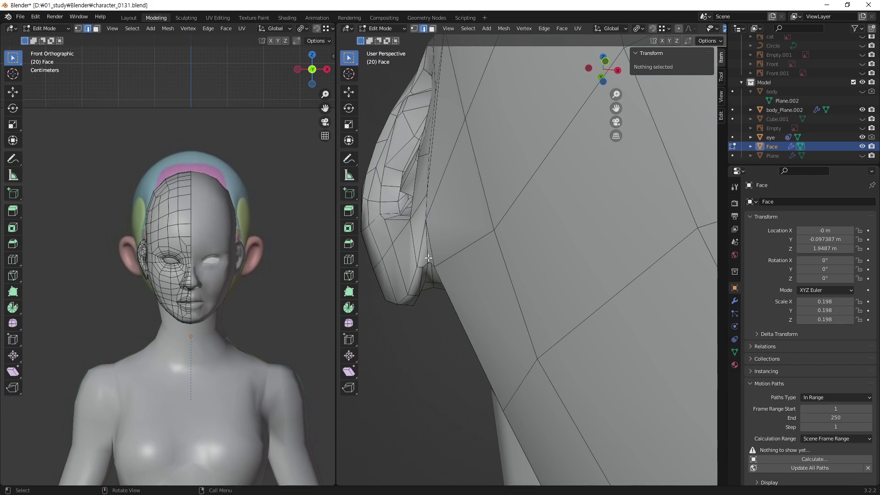
middle_drag(428, 258, 412, 303)
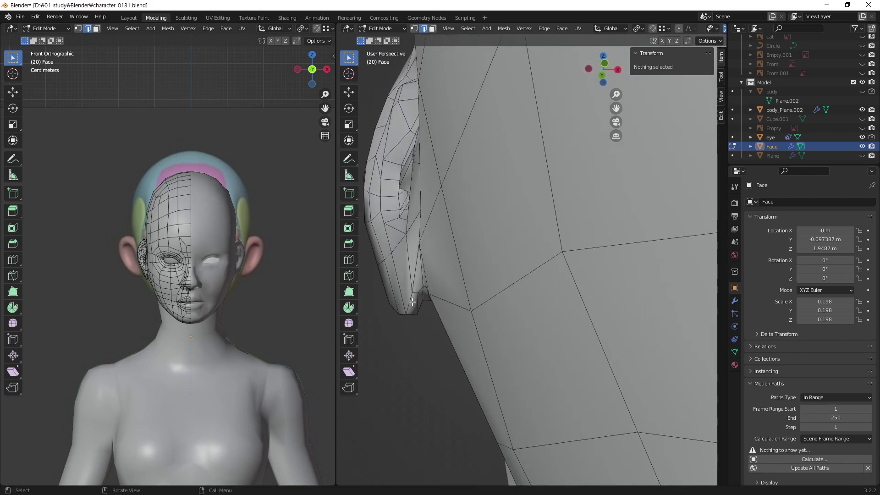
mouse_move(412, 302)
shift+middle_down()
mouse_move(554, 287)
mouse_move(532, 274)
shift+middle_up()
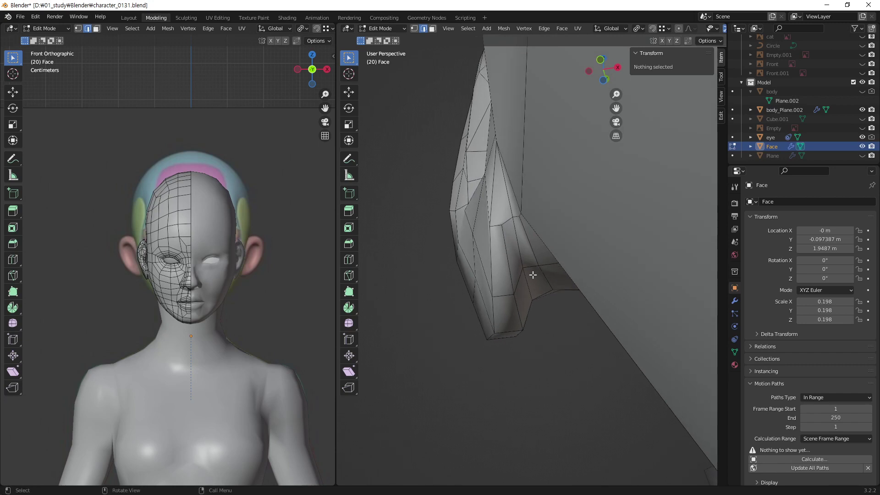
- Nudge three jaw-seam vertices below the ear slightly along X
key(1)
click(511, 218)
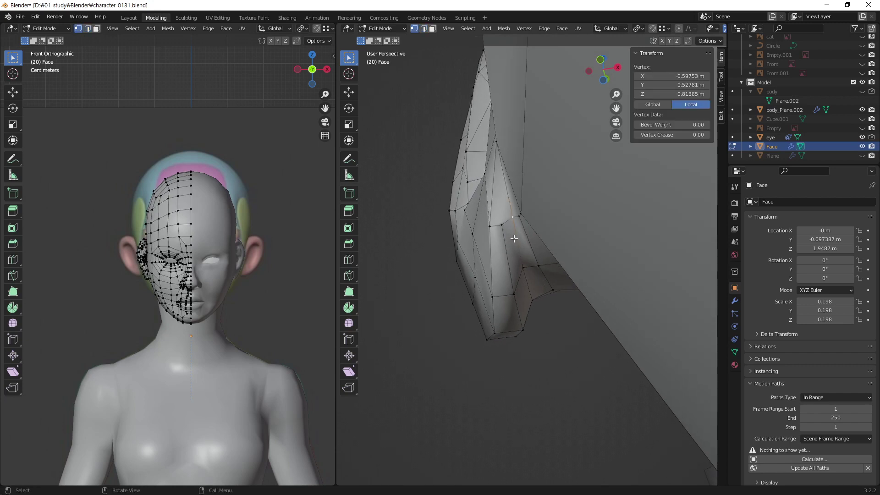
key(g)
key(x)
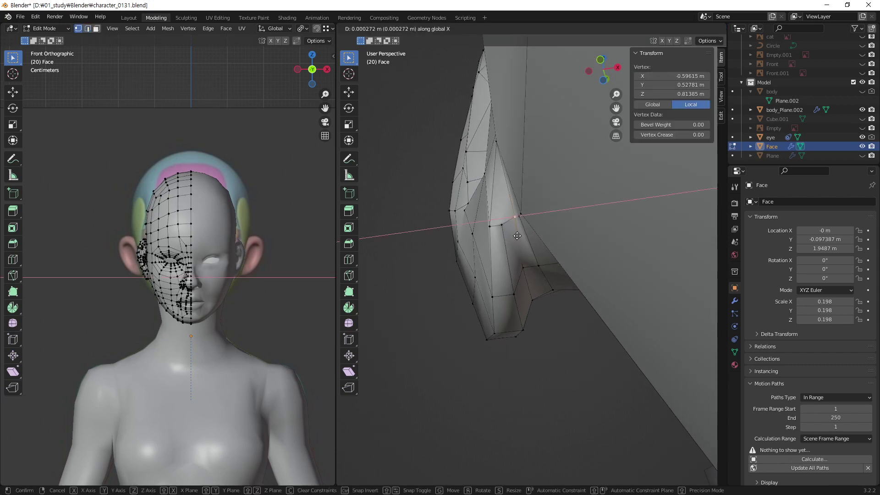
click(518, 236)
click(501, 226)
key(g)
key(x)
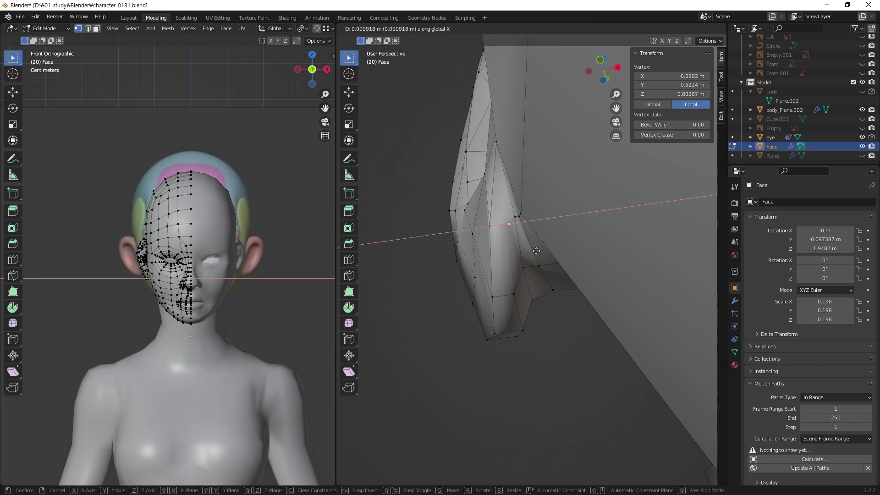
click(538, 251)
click(527, 270)
key(g)
key(x)
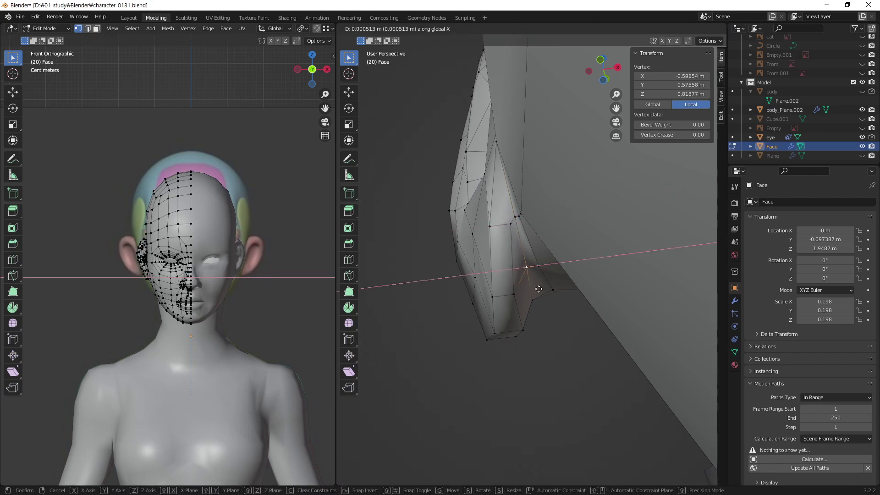
click(541, 288)
- Move the lower seam vertex along X, undoing an accidental free move first
click(516, 293)
key(g)
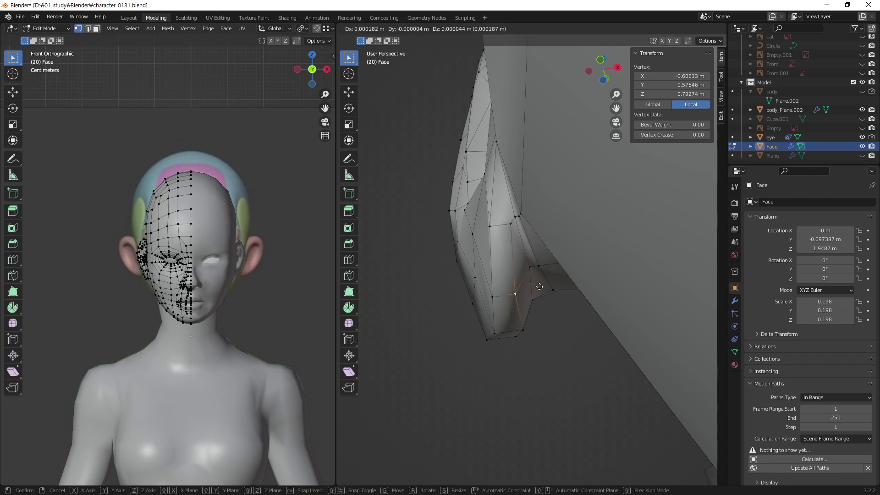
click(541, 287)
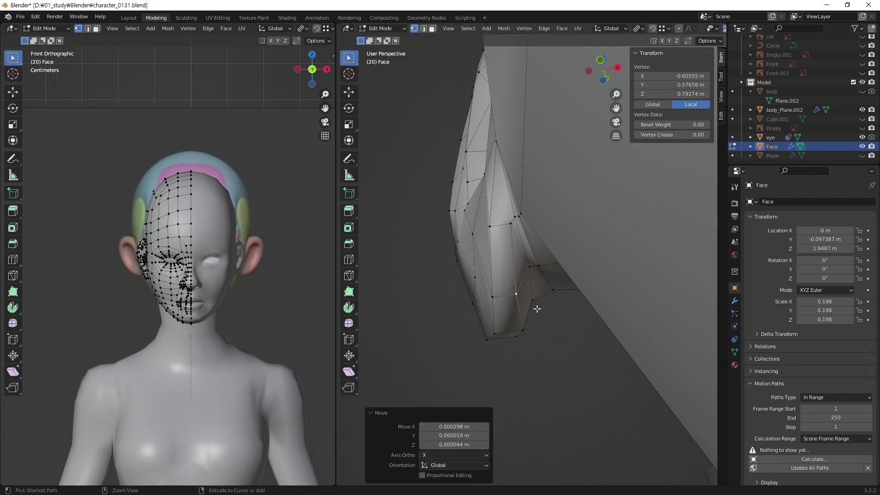
key(ctrl+z)
key(g)
key(x)
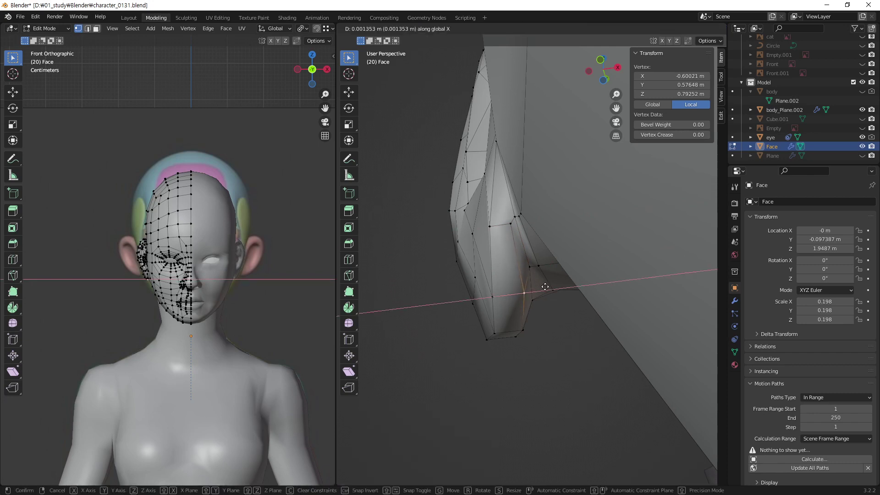
click(545, 287)
- Nudge the upper seam vertex along X, clear the selection, and inspect the jaw seam
click(489, 227)
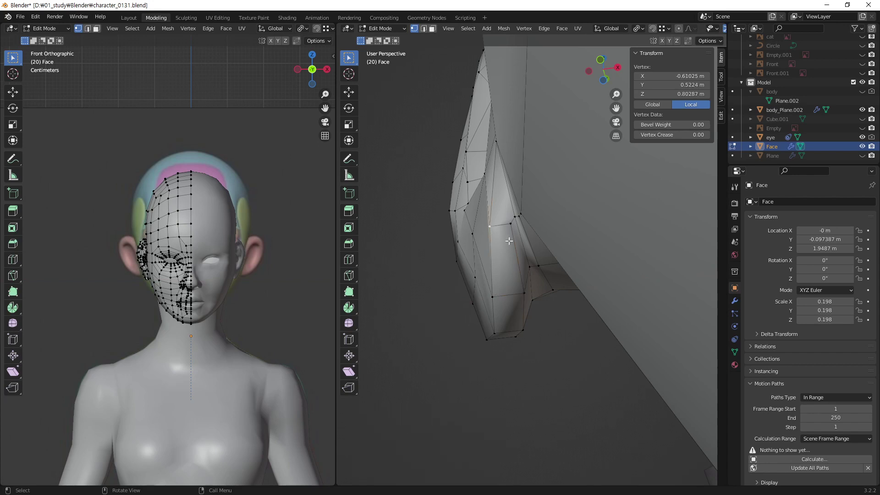
key(g)
key(x)
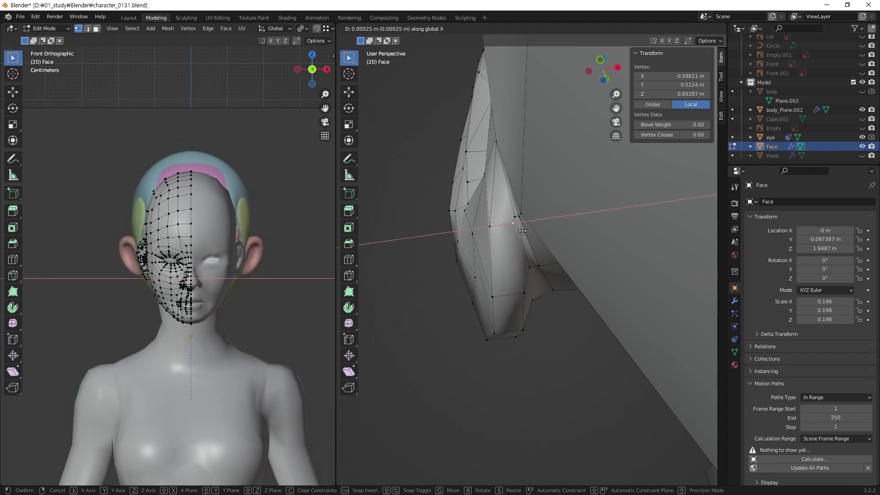
click(521, 231)
key(alt+a)
mouse_move(521, 231)
middle_down()
mouse_move(588, 281)
mouse_move(456, 222)
middle_up()
scroll(588, 280, up, 5)
scroll(456, 221, up, 2)
- Nudge two jaw-corner vertices along the Y axis
click(414, 218)
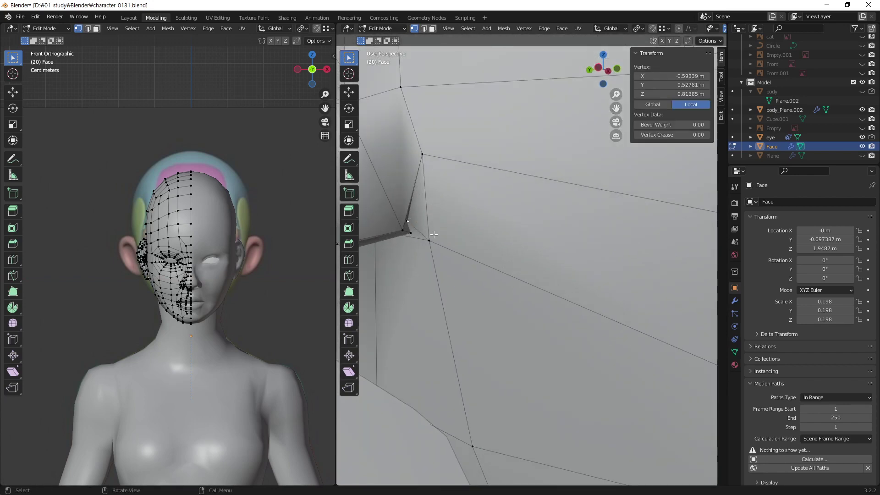
key(g)
key(y)
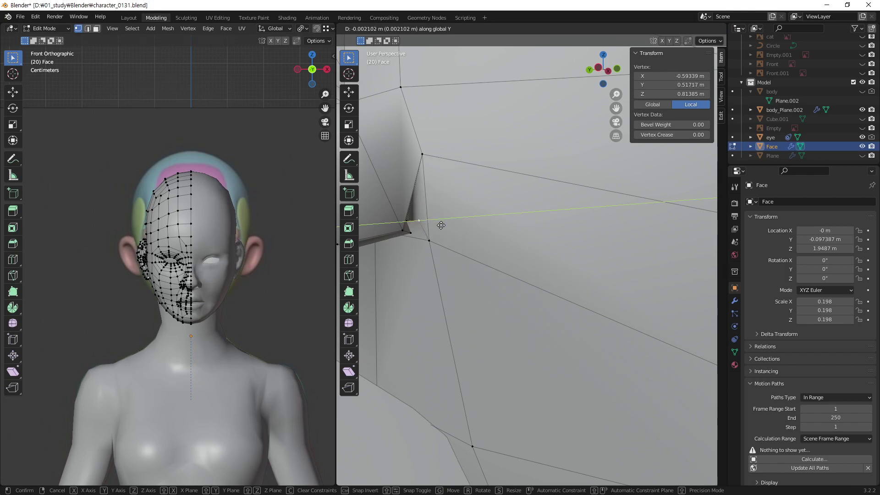
click(442, 225)
click(412, 221)
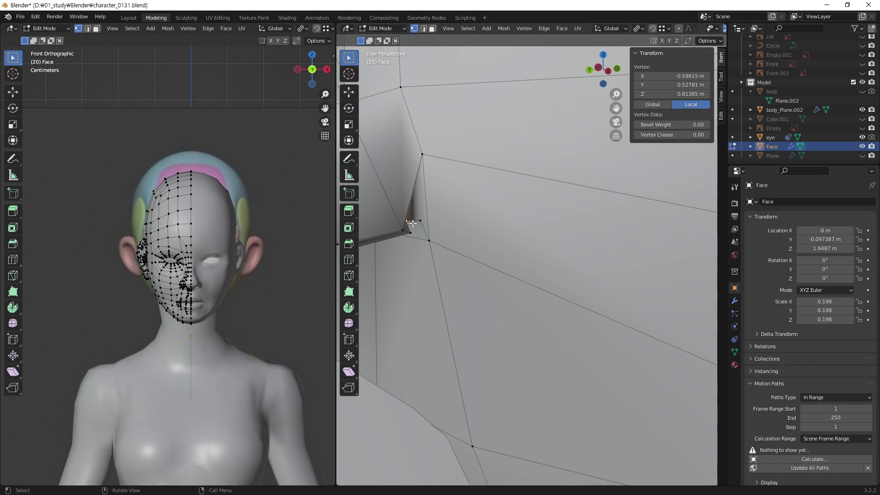
key(g)
key(y)
click(422, 229)
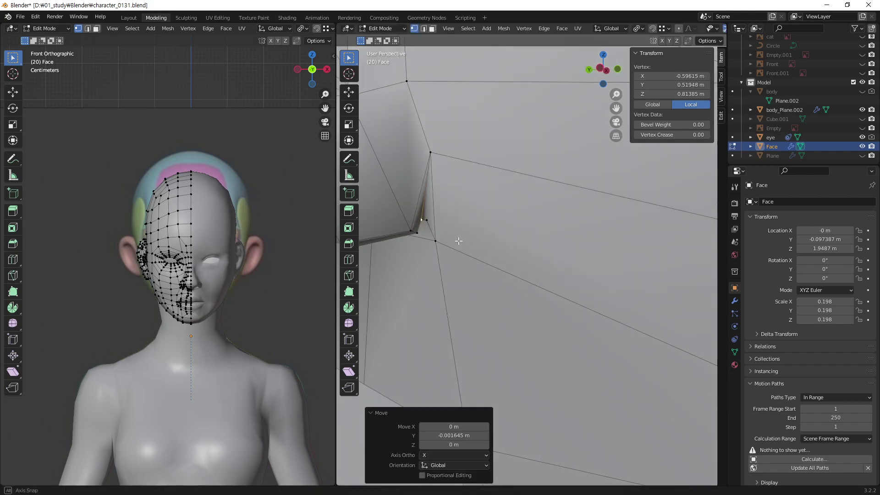
- Knife-cut a new edge from the jaw-corner vertex up to the upper vertex
mouse_move(426, 234)
middle_down()
mouse_move(477, 250)
mouse_move(456, 233)
mouse_move(455, 133)
mouse_move(413, 251)
middle_up()
click(456, 233)
click(475, 147)
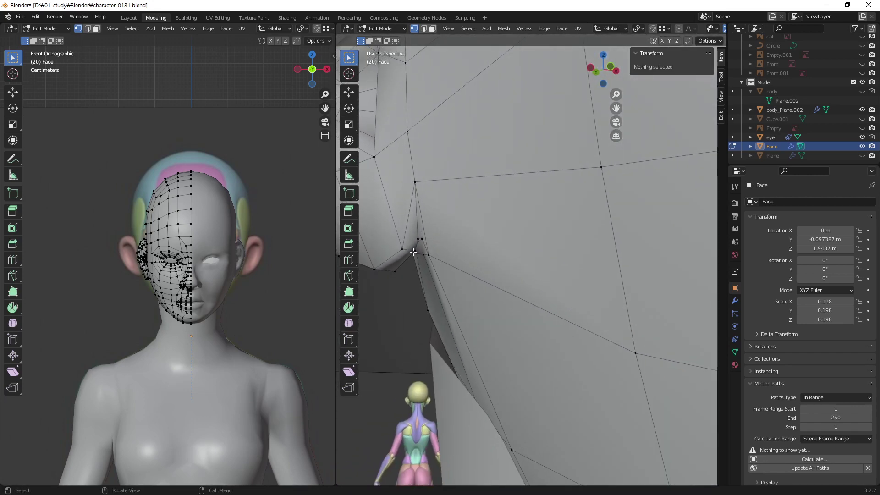
click(422, 239)
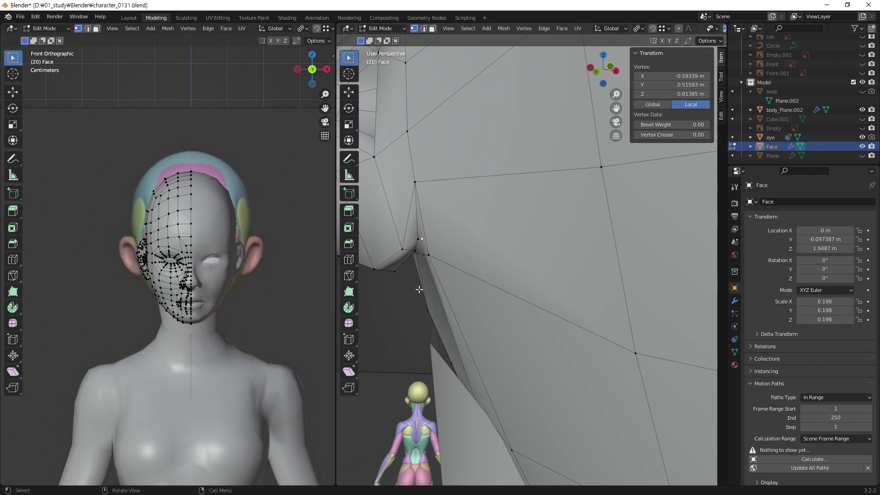
middle_drag(419, 290, 475, 244)
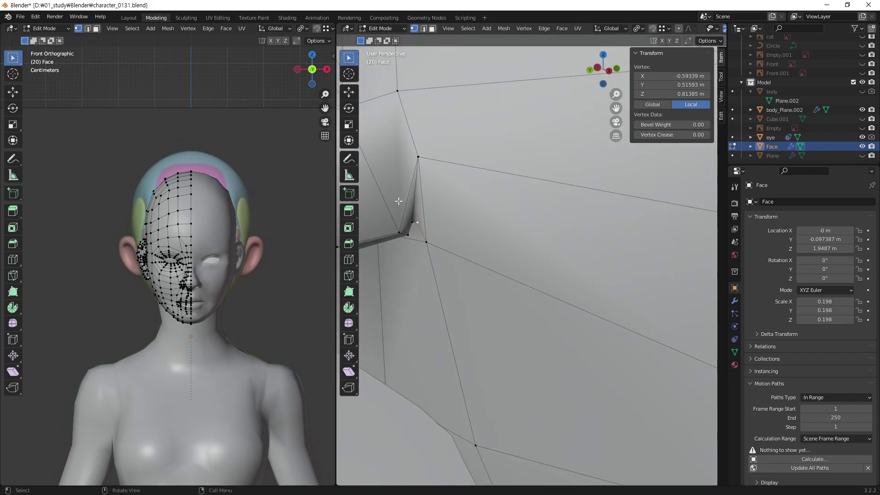
key(k)
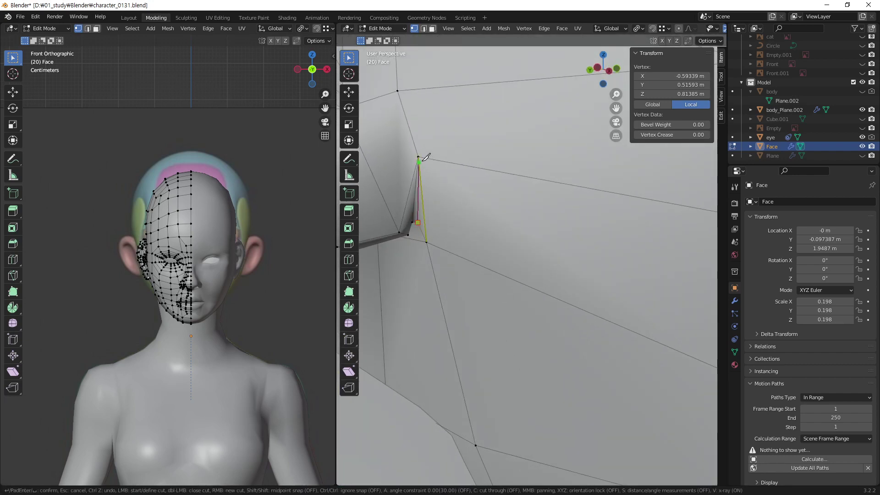
click(419, 156)
key(Return)
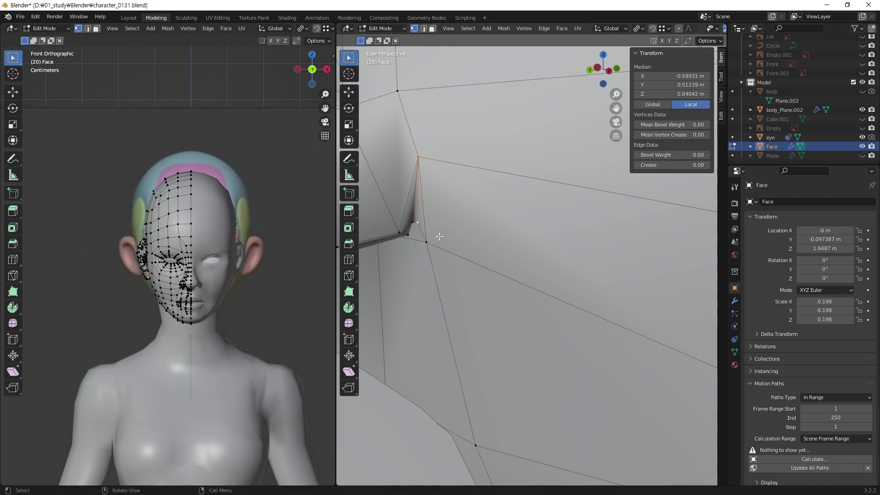
- Knife-cut a second edge from the jaw corner to the neighbouring vertex
middle_drag(454, 285, 431, 287)
key(alt+a)
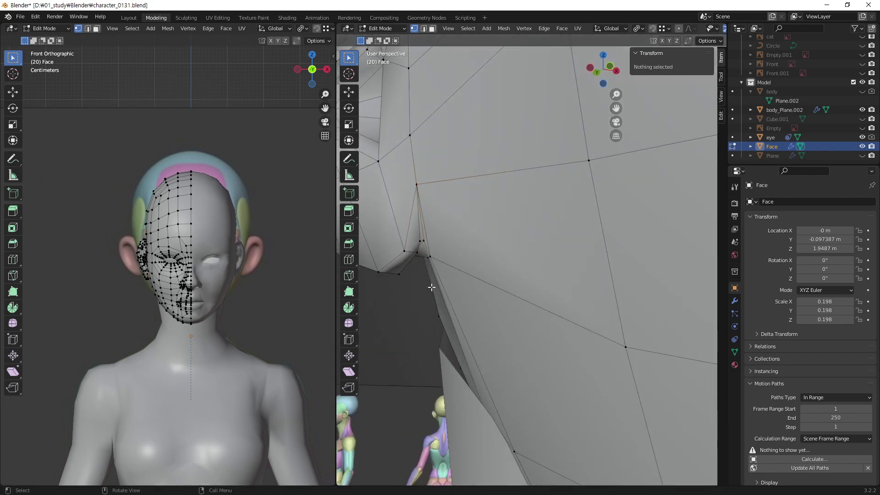
scroll(412, 239, up, 1)
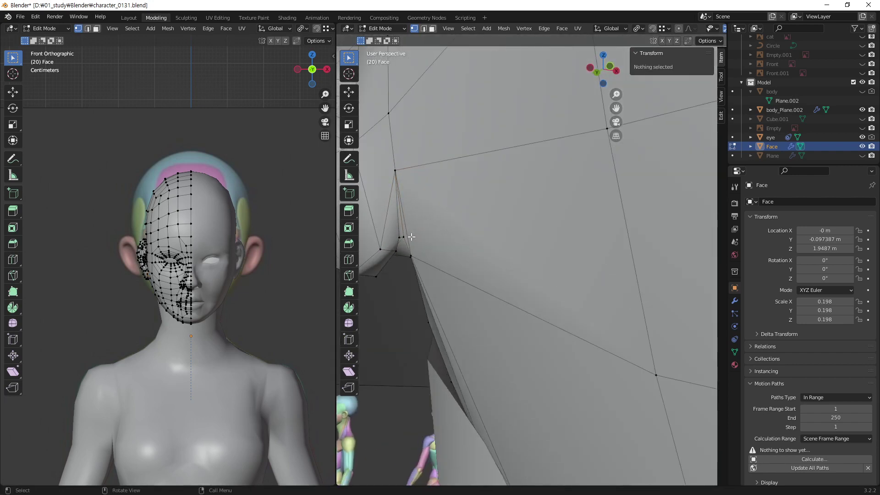
key(k)
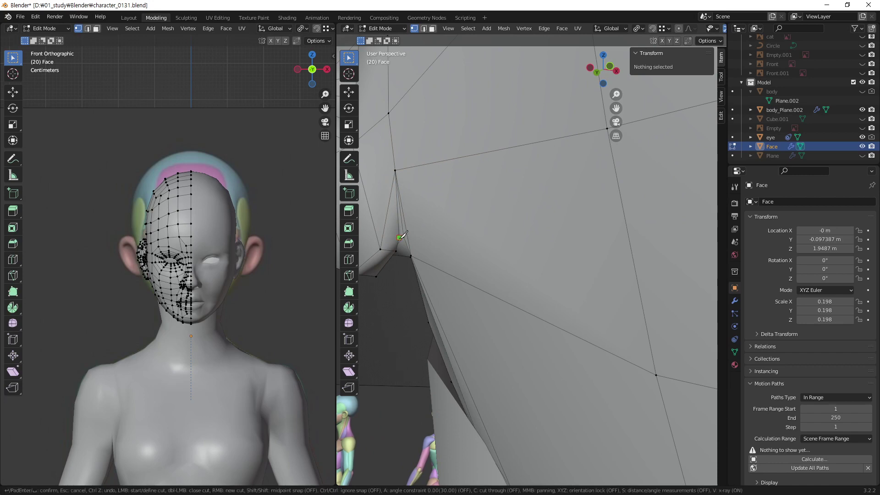
click(380, 248)
key(Return)
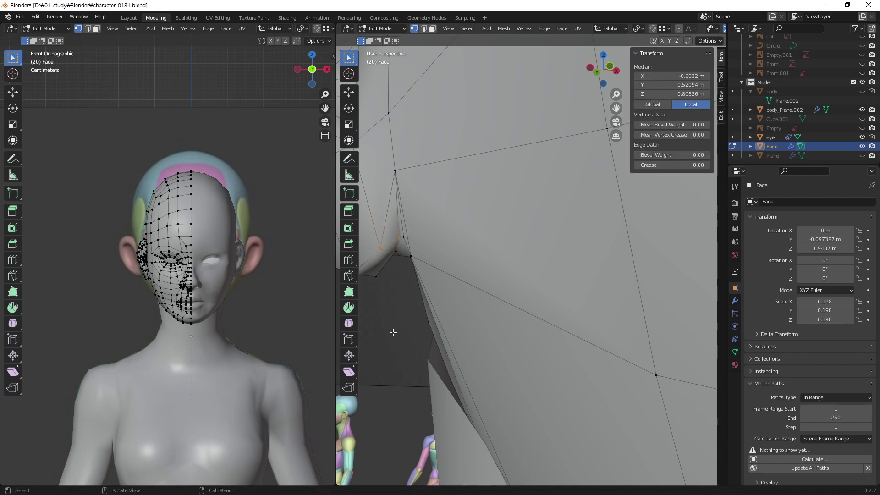
key(alt+a)
scroll(393, 332, down, 3)
mouse_move(393, 332)
middle_down()
mouse_move(500, 271)
mouse_move(493, 275)
middle_up()
scroll(492, 275, down, 2)
scroll(468, 289, down, 2)
- Take the Face mesh out to Object Mode, deselect, and return to Edit Mode
scroll(442, 305, down, 2)
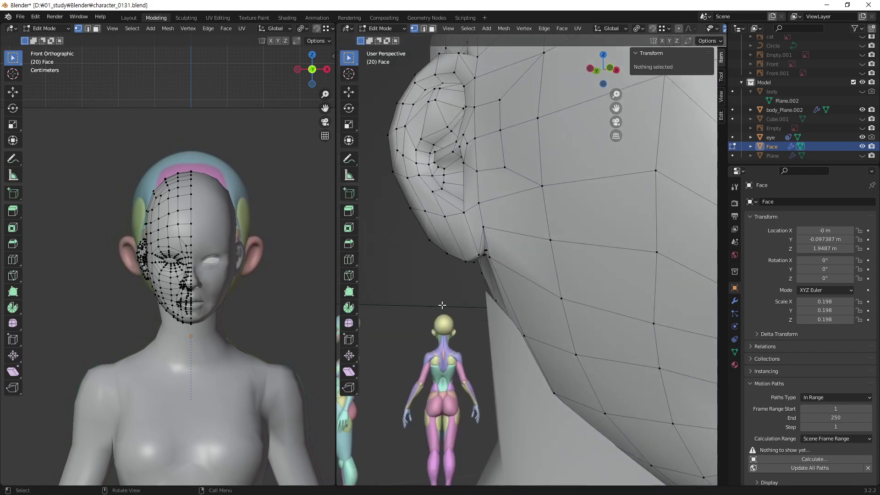
mouse_move(432, 252)
middle_down()
mouse_move(415, 271)
mouse_move(495, 250)
mouse_move(468, 251)
mouse_move(486, 268)
mouse_move(486, 244)
mouse_move(507, 224)
mouse_move(604, 237)
mouse_move(637, 282)
mouse_move(609, 287)
mouse_move(472, 263)
mouse_move(475, 147)
mouse_move(547, 252)
mouse_move(573, 232)
mouse_move(605, 248)
mouse_move(552, 286)
middle_up()
key(Tab)
key(alt+a)
scroll(573, 232, up, 2)
key(Tab)
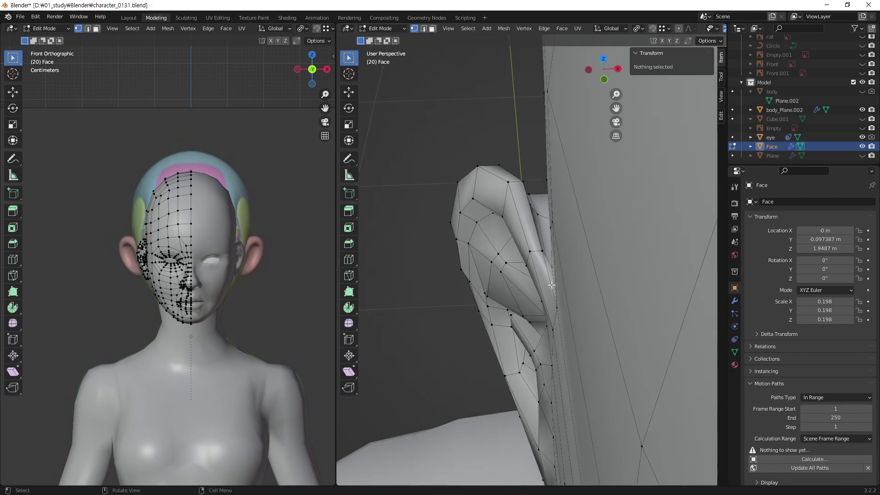
- Nudge two ear vertices, then a single ear vertex, slightly along X
click(533, 261)
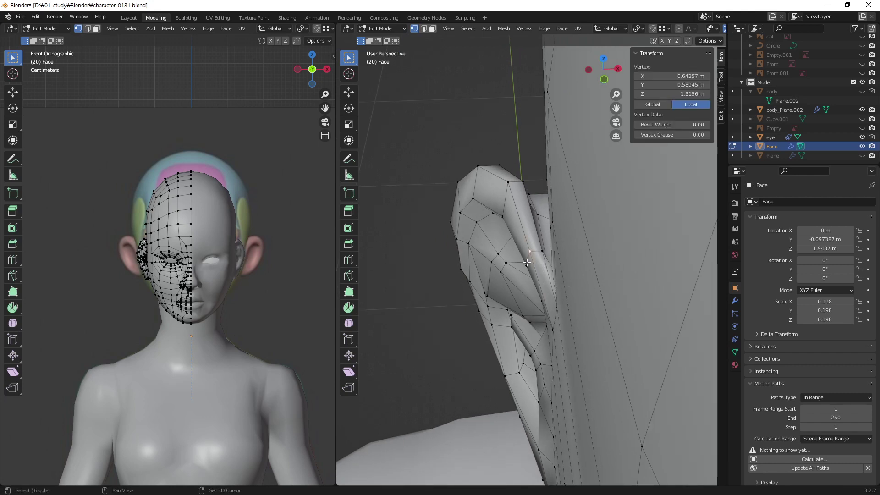
shift+click(527, 262)
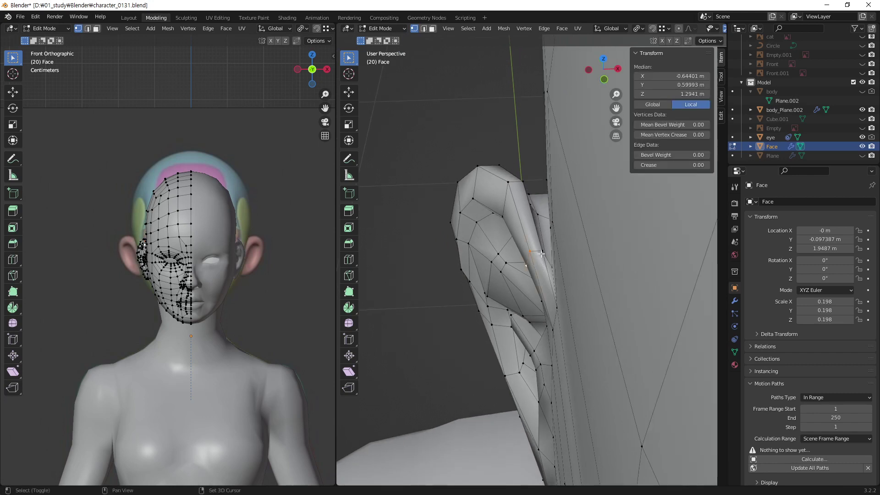
key(g)
key(x)
click(519, 268)
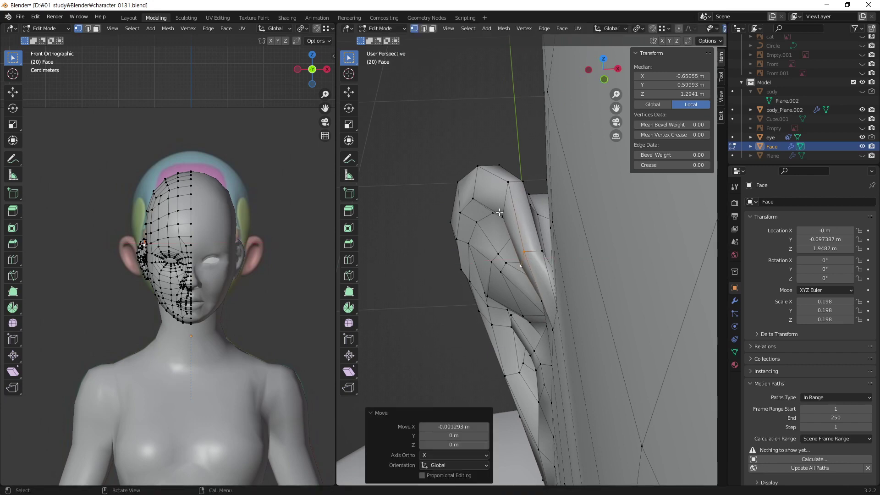
click(544, 252)
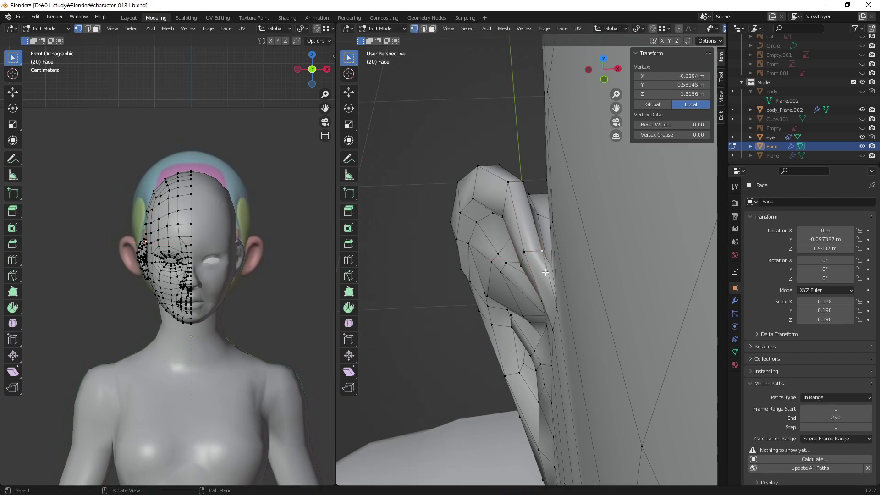
key(g)
key(x)
click(549, 272)
mouse_move(474, 295)
middle_down()
mouse_move(691, 258)
mouse_move(385, 222)
mouse_move(571, 209)
mouse_move(640, 290)
mouse_move(409, 255)
middle_up()
- Switch to edge select mode and select an edge along the ear seam
middle_drag(507, 285, 492, 296)
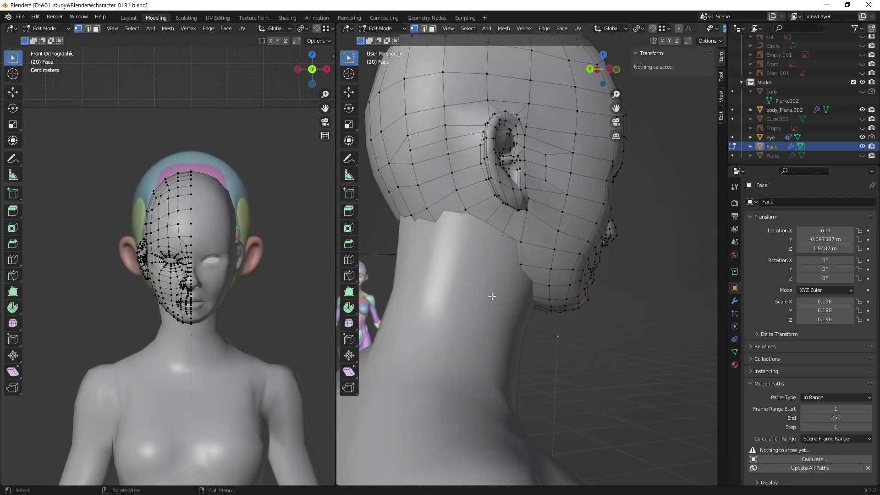
middle_drag(523, 213, 526, 254)
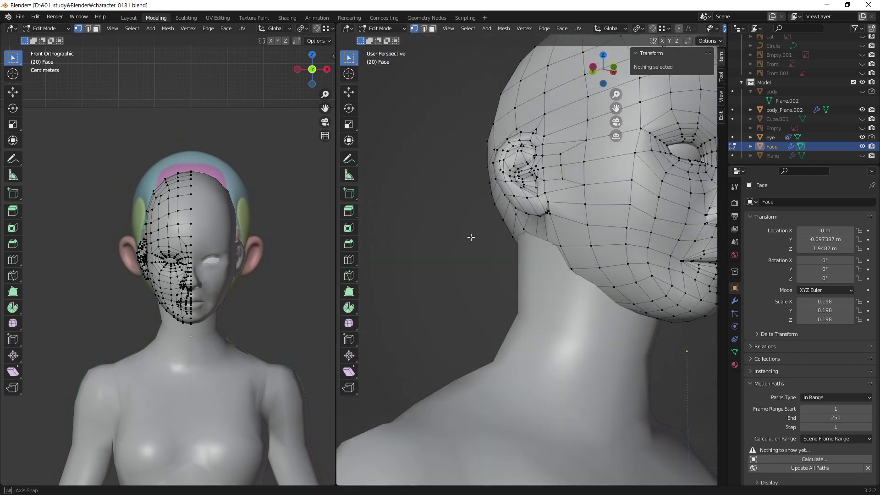
scroll(543, 231, up, 3)
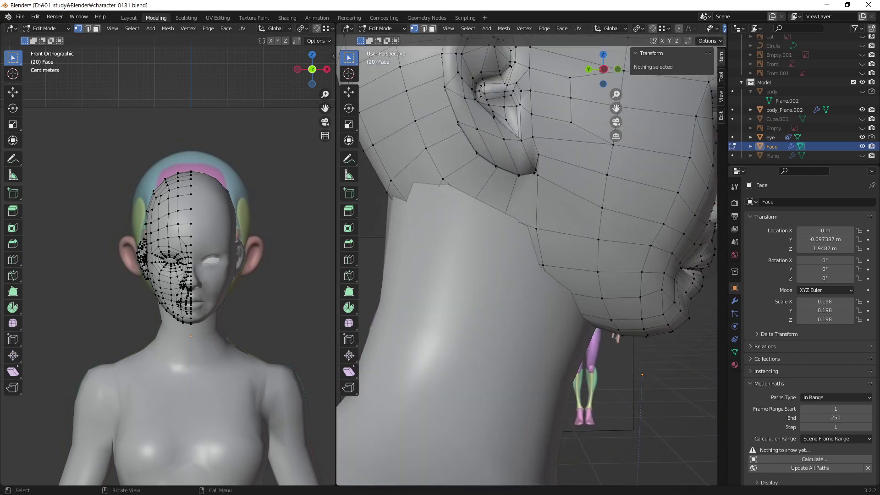
key(2)
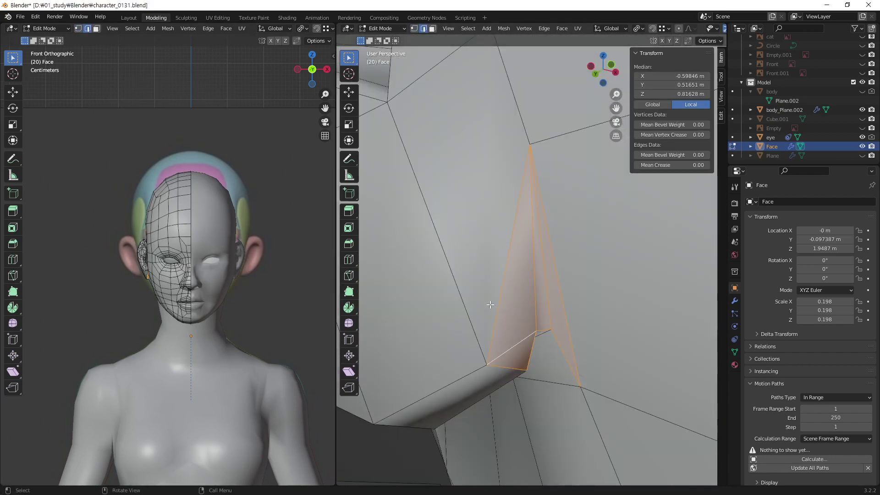
mouse_move(477, 294)
middle_down()
mouse_move(568, 357)
mouse_move(577, 350)
middle_up()
scroll(576, 349, down, 3)
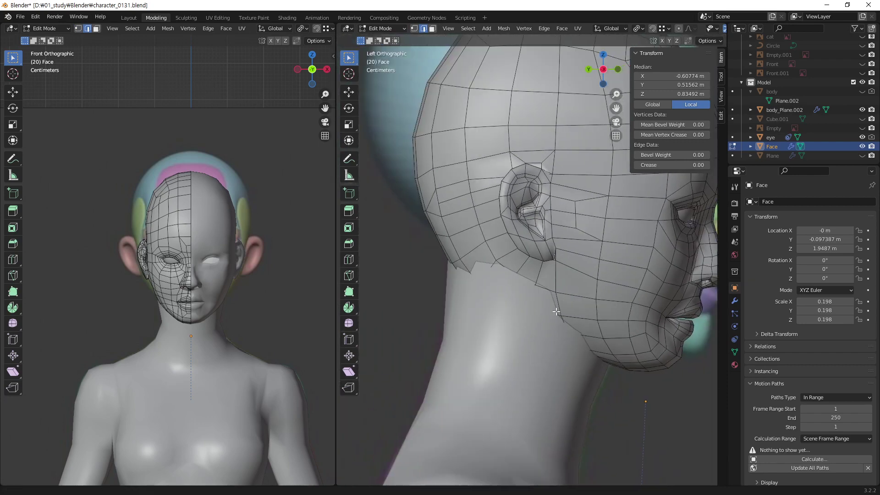
- Turn on X-ray, leave Edit Mode, and select the body_Plane.002 mesh
key(alt+z)
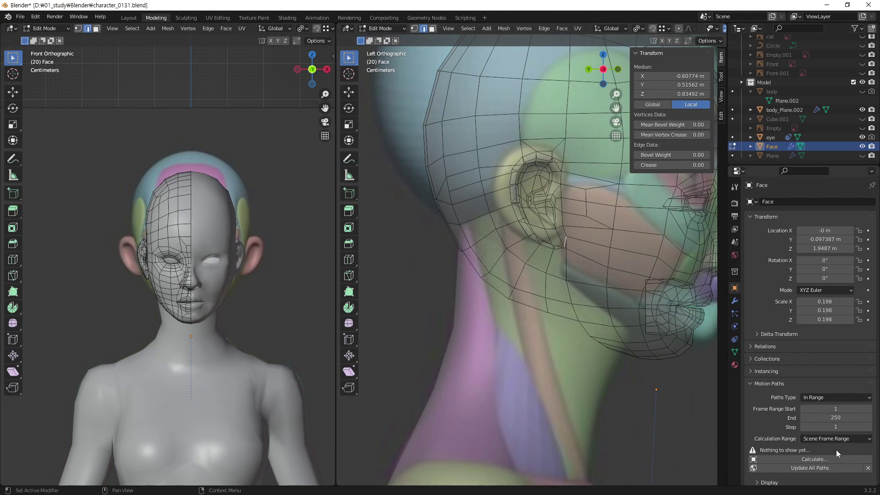
click(534, 388)
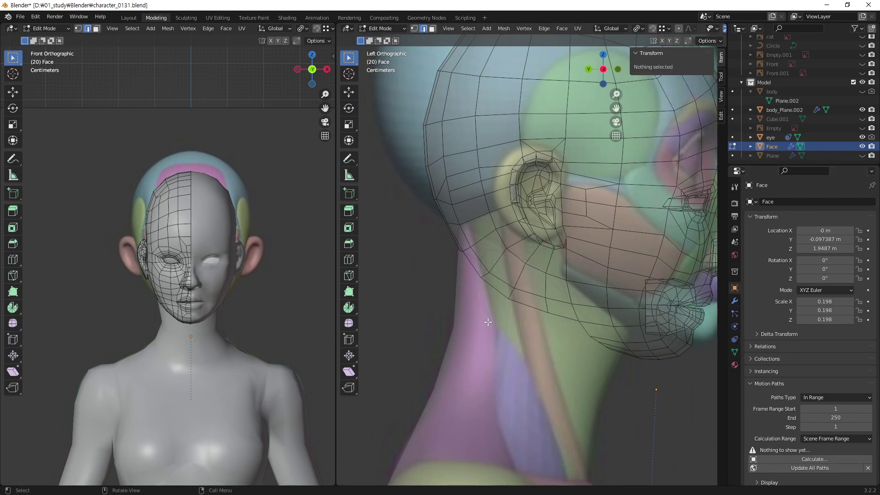
key(Tab)
click(537, 354)
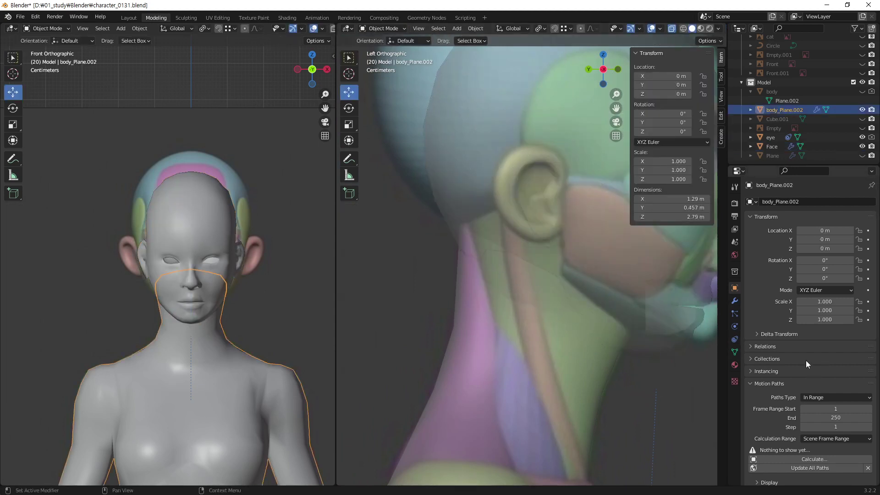
- Enable Wireframe display for body_Plane.002 in Viewport Display
scroll(777, 393, down, 8)
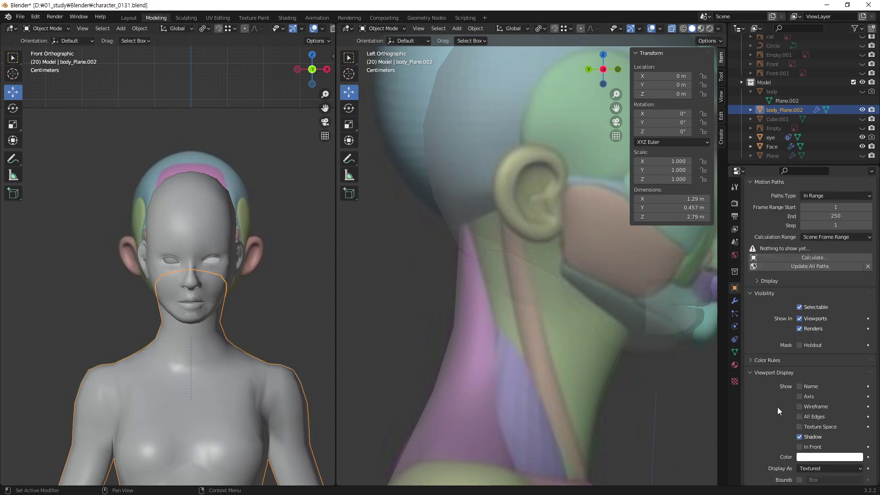
scroll(777, 407, down, 2)
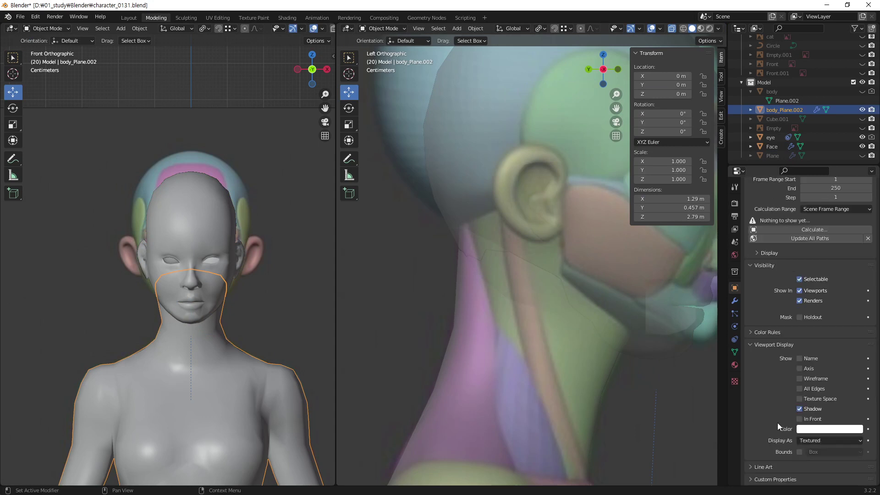
click(800, 379)
- Toggle the Face object's wireframe on and off, then reopen Face in Edit Mode
click(479, 172)
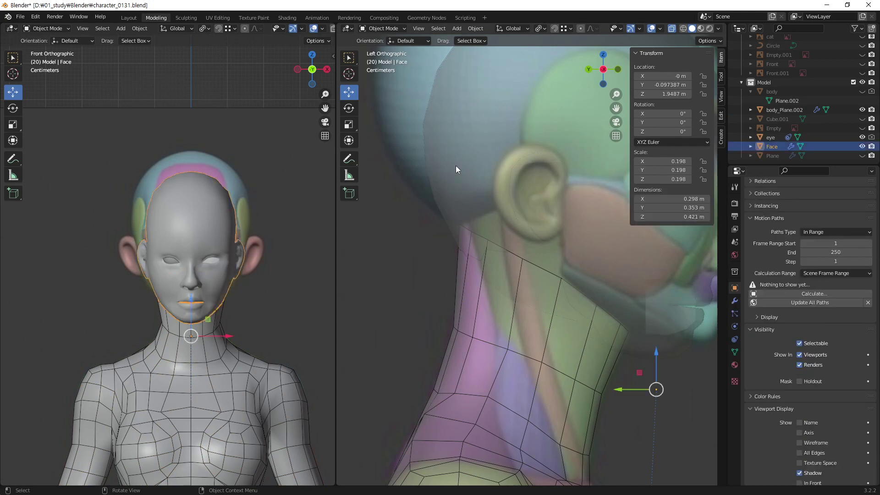
click(800, 442)
click(801, 443)
click(465, 145)
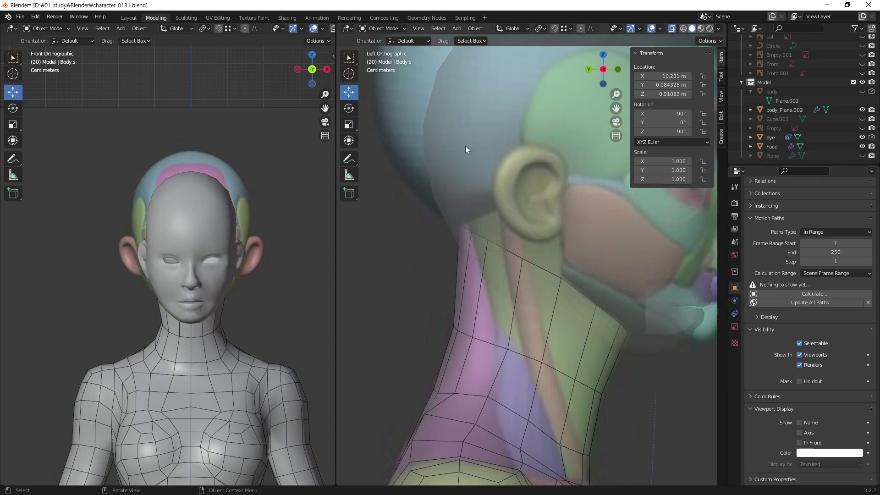
click(428, 149)
key(Tab)
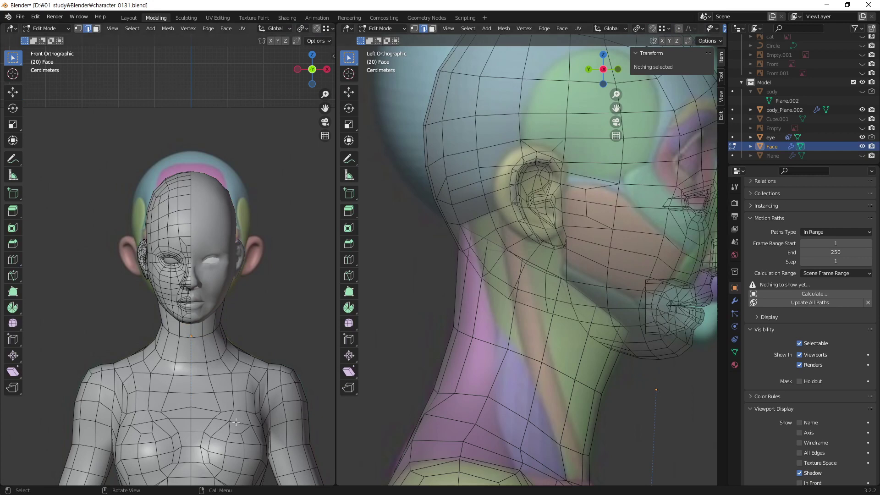
- Orbit around the head and shoulders, setting the left viewport to Left Orthographic
middle_drag(175, 363, 261, 339)
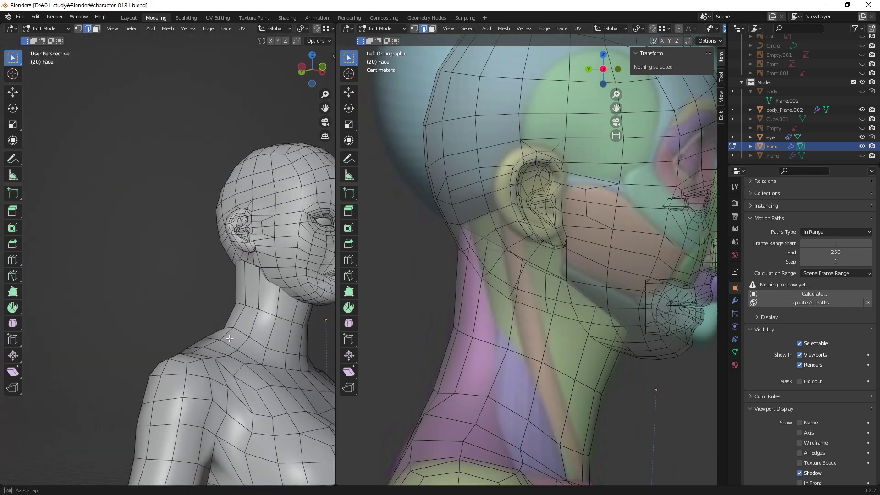
mouse_move(272, 301)
middle_down()
mouse_move(245, 344)
mouse_move(297, 363)
mouse_move(35, 367)
middle_up()
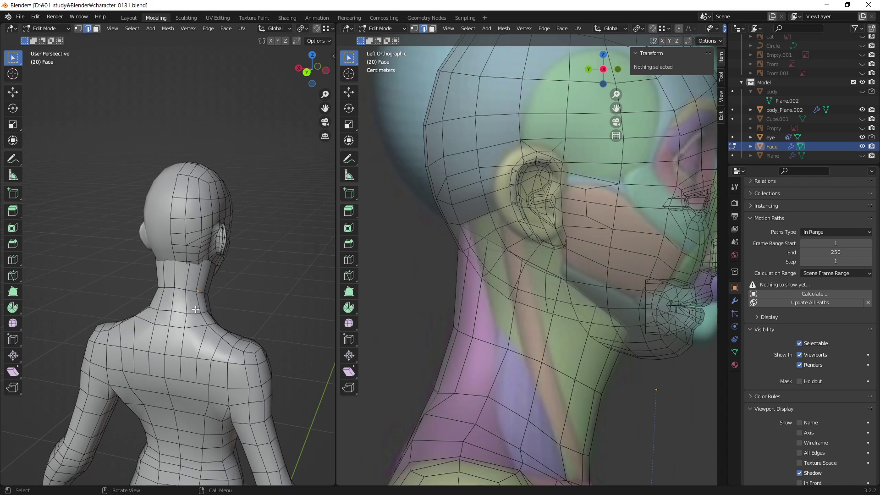
mouse_move(202, 288)
middle_down()
mouse_move(64, 299)
mouse_move(420, 274)
middle_up()
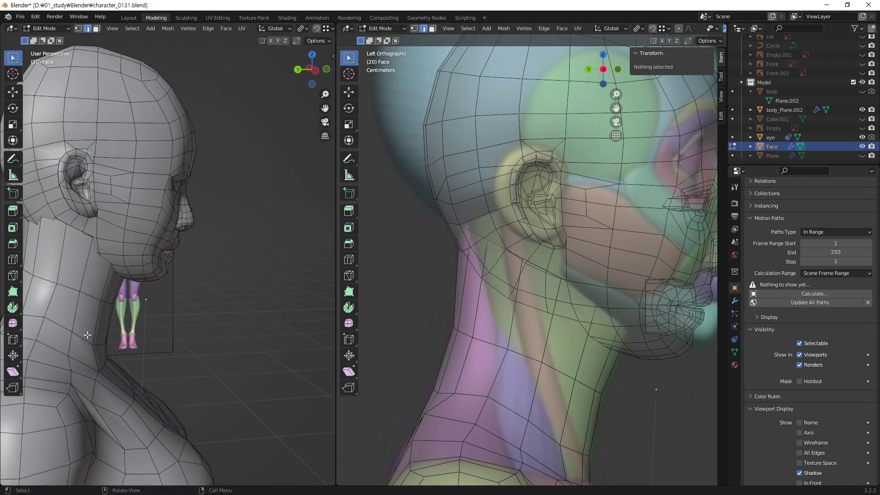
mouse_move(87, 335)
middle_down()
mouse_move(46, 333)
mouse_move(73, 331)
middle_up()
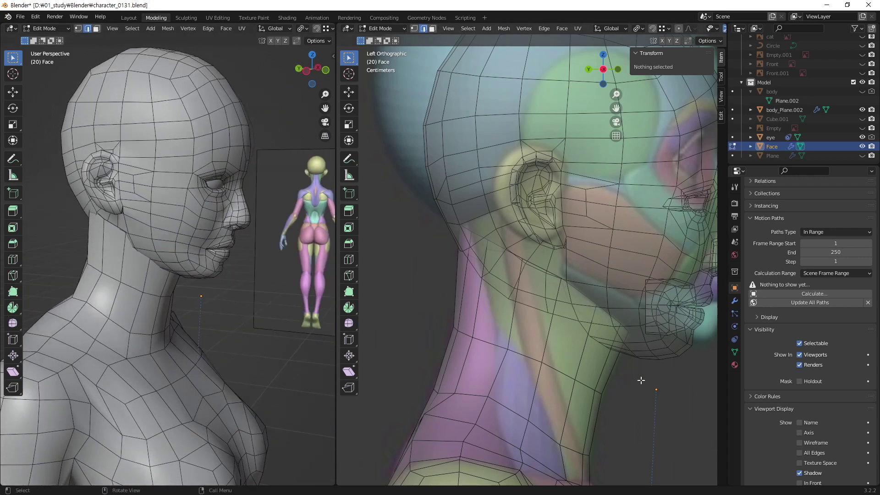
click(629, 273)
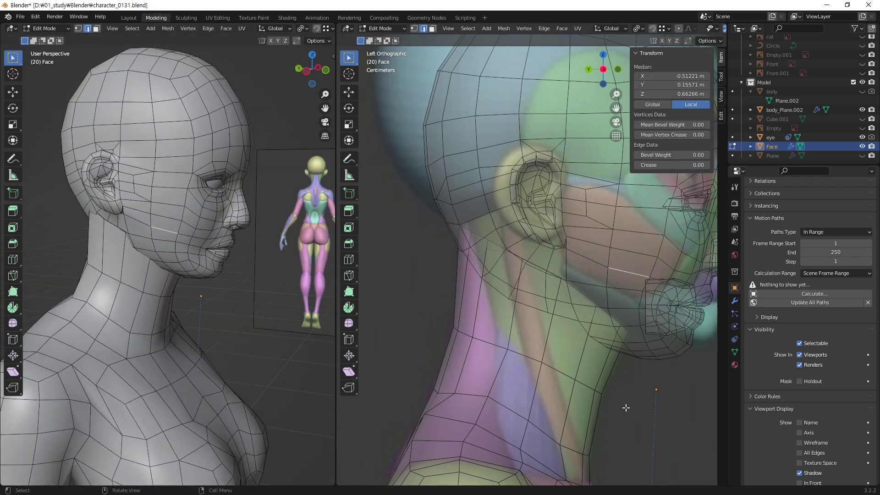
key(alt+a)
key(ctrl+KP_3)
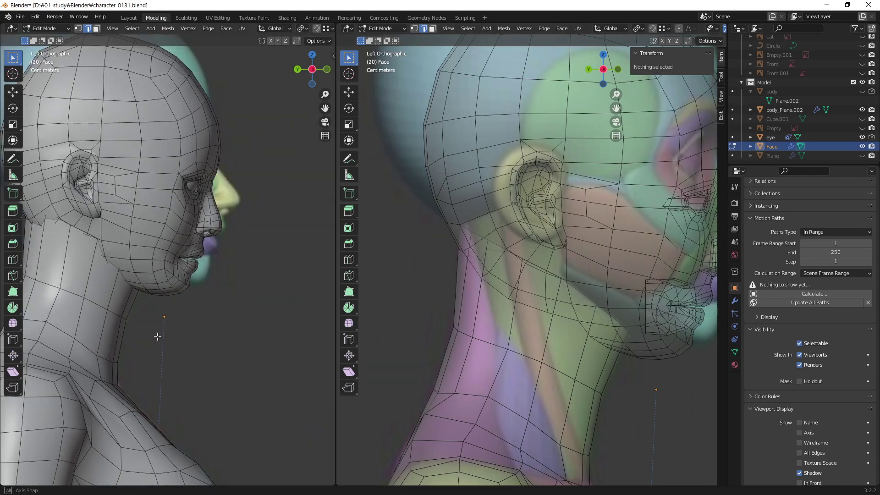
scroll(546, 287, down, 3)
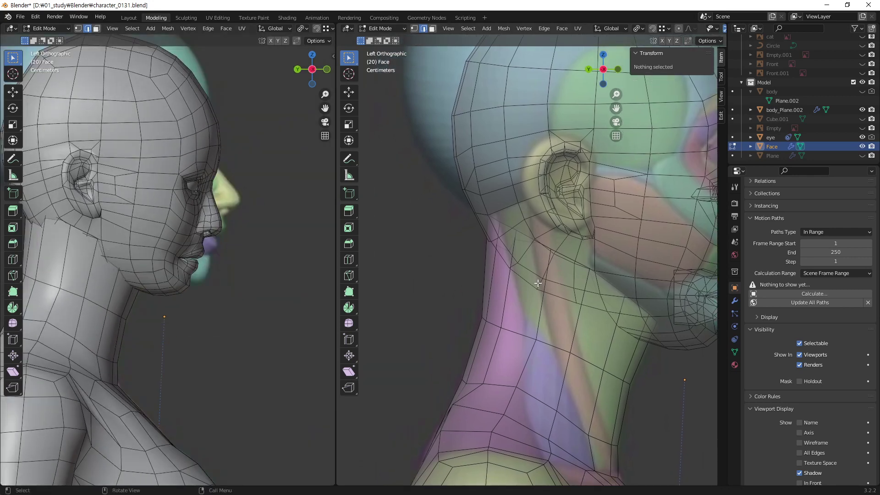
mouse_move(550, 299)
middle_down()
mouse_move(653, 290)
mouse_move(627, 283)
middle_up()
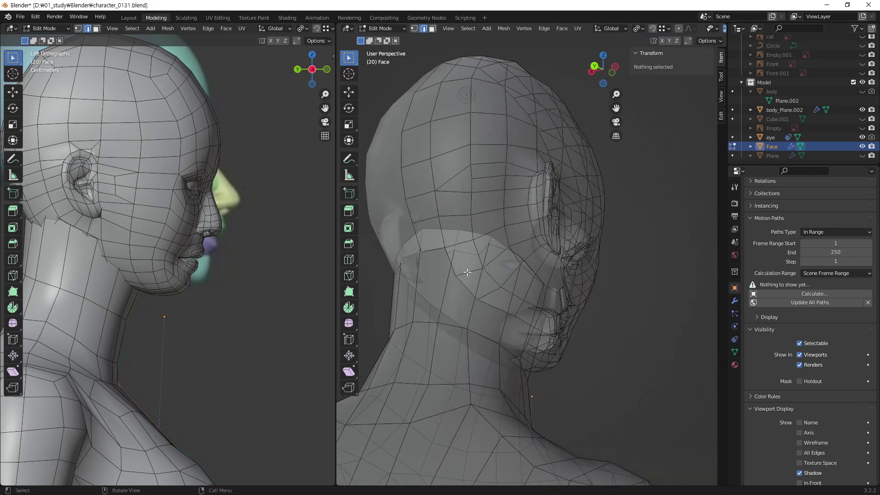
click(441, 248)
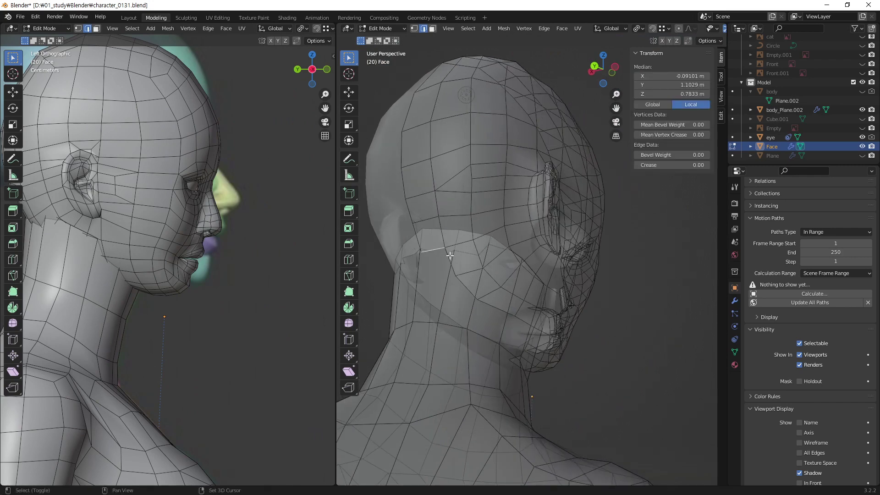
shift+click(451, 263)
shift+click(466, 289)
shift+click(500, 310)
shift+click(527, 321)
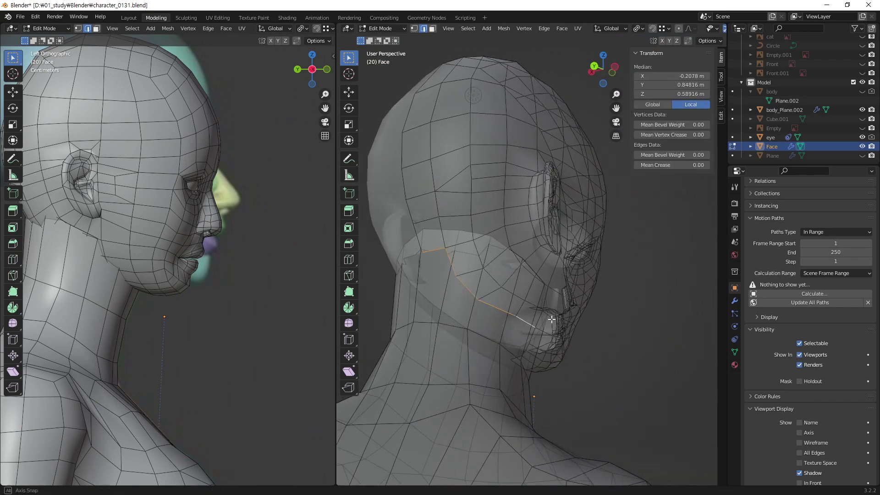
middle_drag(526, 321, 485, 296)
shift+click(631, 351)
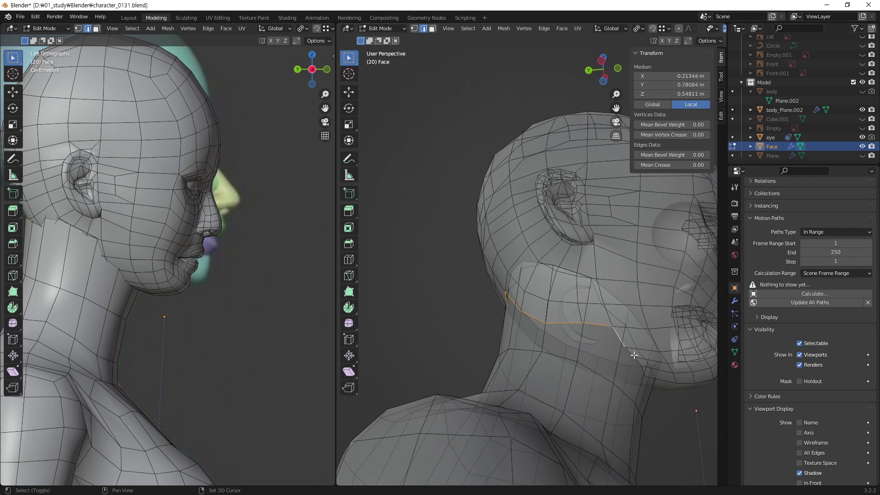
shift+click(634, 356)
middle_drag(634, 355, 556, 303)
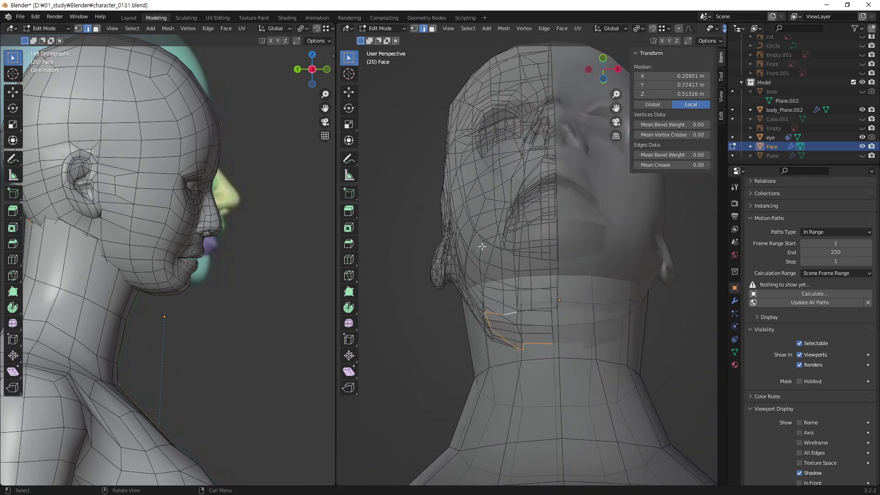
middle_drag(523, 279, 639, 414)
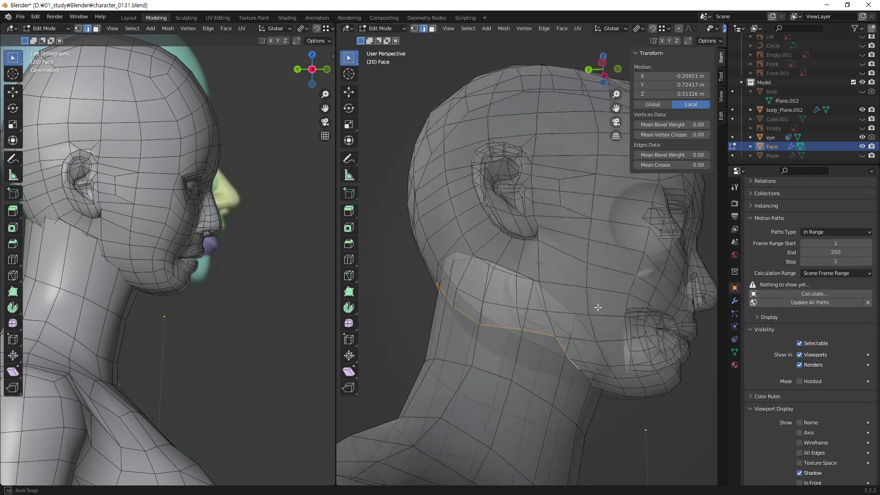
click(629, 391)
mouse_move(633, 376)
middle_down()
mouse_move(616, 334)
mouse_move(551, 338)
mouse_move(677, 365)
mouse_move(511, 315)
middle_up()
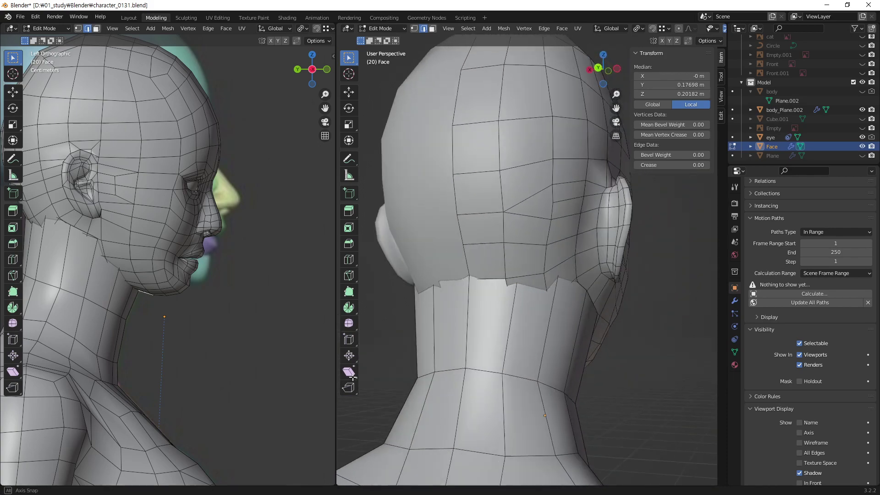
middle_drag(522, 277, 391, 288)
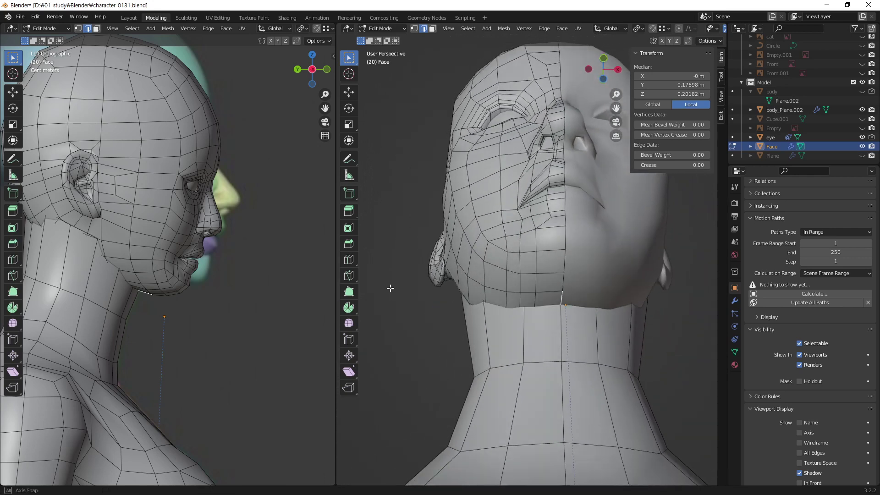
mouse_move(551, 276)
middle_down()
mouse_move(552, 293)
mouse_move(556, 277)
middle_up()
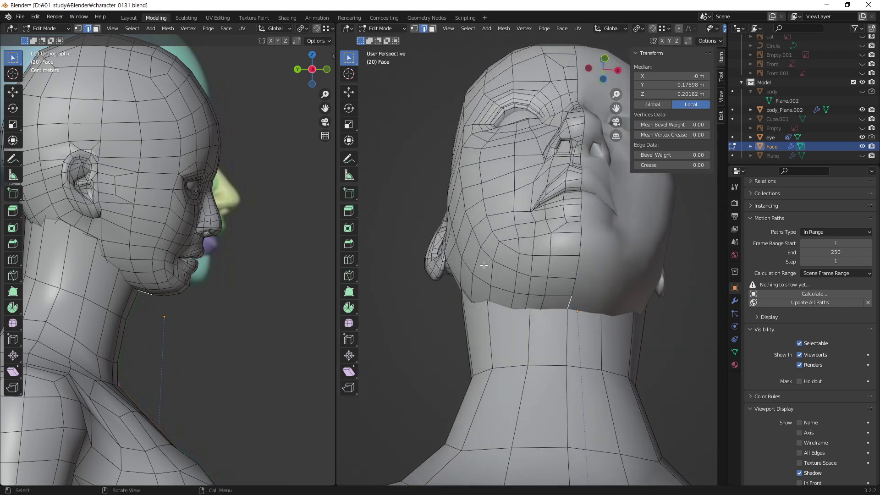
mouse_move(484, 265)
middle_down()
mouse_move(514, 259)
mouse_move(554, 209)
mouse_move(503, 289)
mouse_move(484, 281)
middle_up()
scroll(539, 279, up, 3)
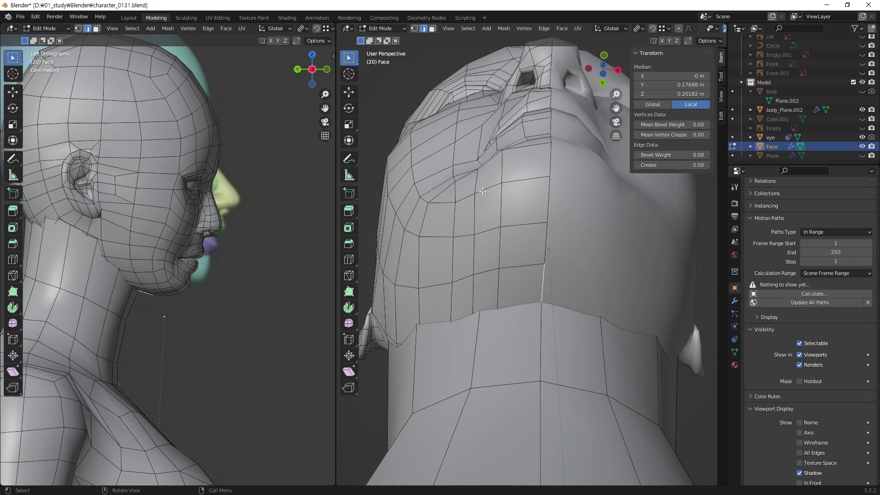
- Select the vertical edges under the chin
click(473, 219)
click(480, 258)
click(474, 295)
click(479, 269)
click(479, 294)
click(475, 265)
click(474, 294)
click(472, 266)
click(473, 296)
click(482, 255)
click(503, 250)
- Knife-cut a new line across the chin underside edges down to the neck
key(k)
click(452, 283)
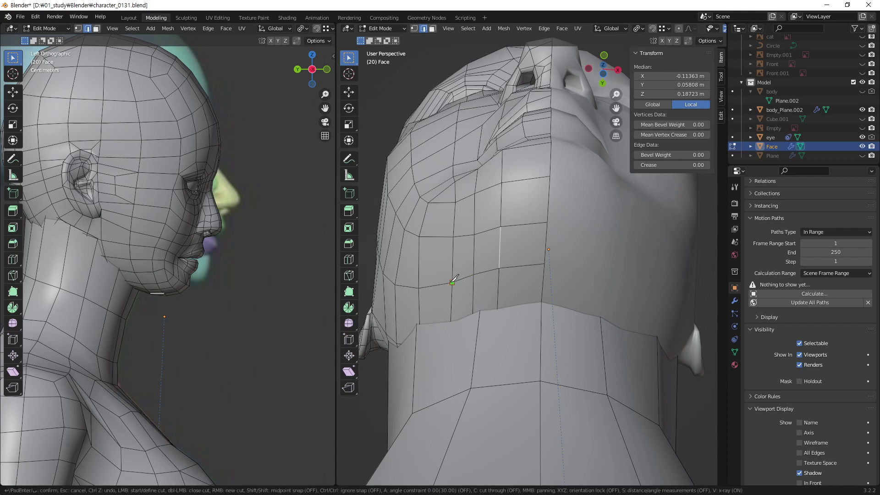
click(474, 256)
click(500, 248)
click(546, 244)
key(Return)
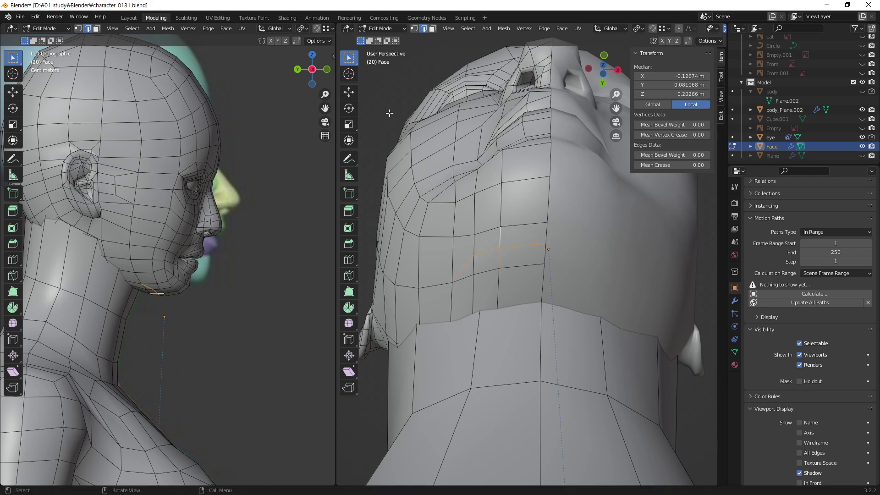
- Select the two vertical edges left below the jaw cut
click(613, 210)
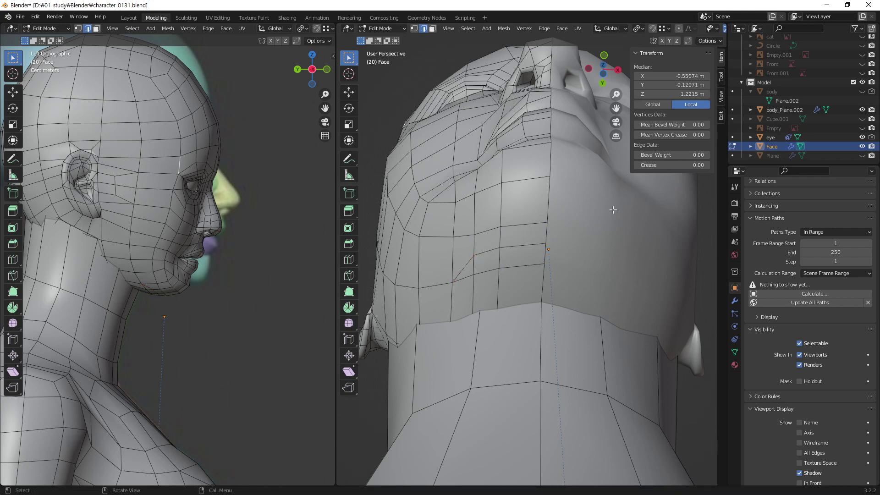
click(525, 246)
shift+click(487, 252)
shift+click(465, 267)
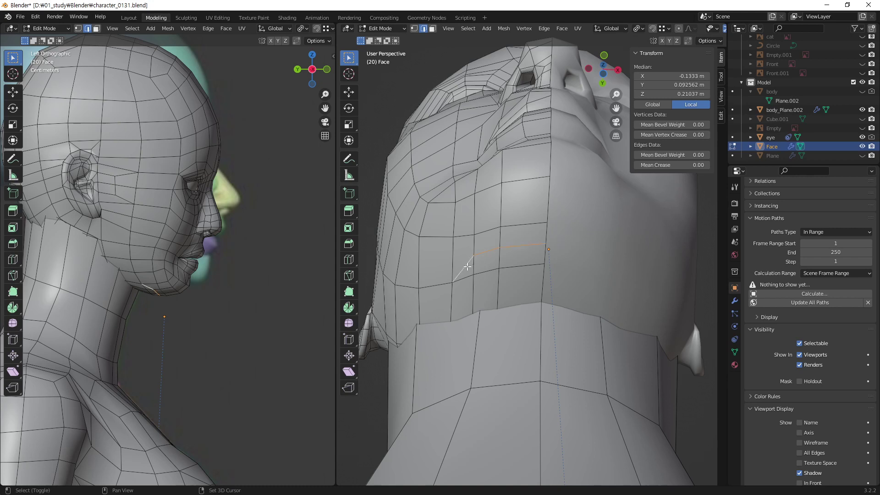
drag(455, 286, 475, 259)
click(474, 265)
shift+click(472, 292)
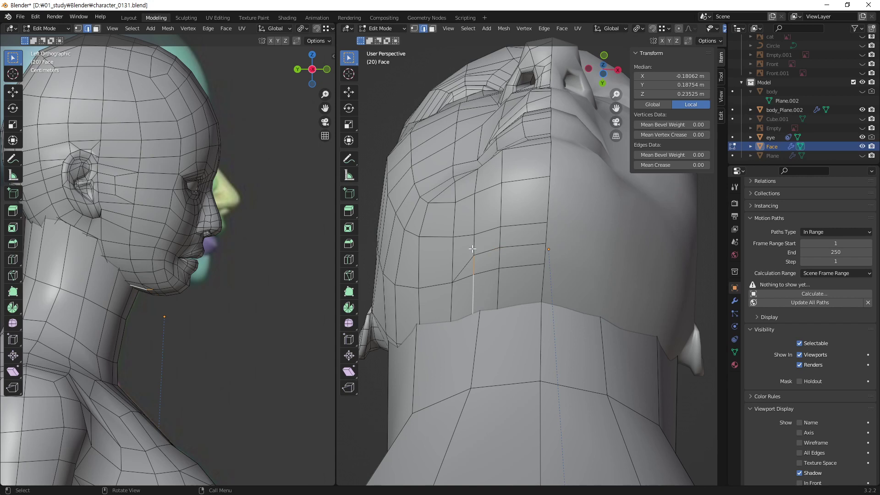
- Dissolve the selected vertical edges with X > Dissolve Edges
key(x)
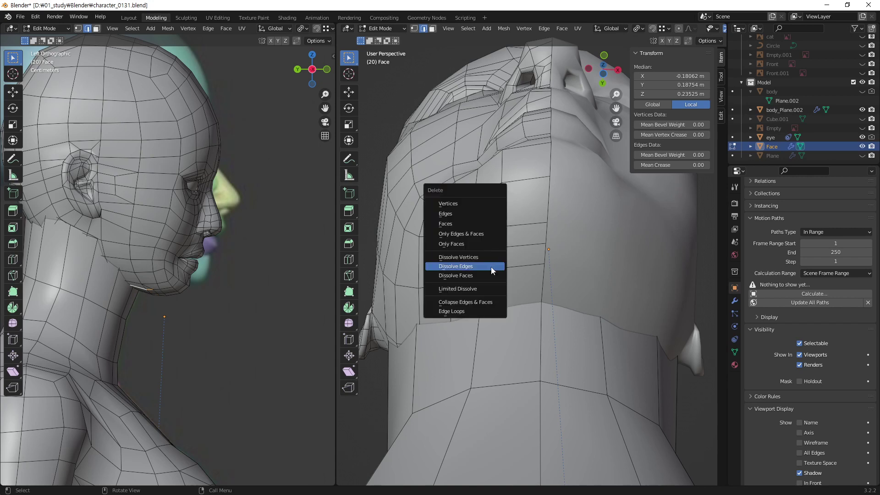
click(491, 267)
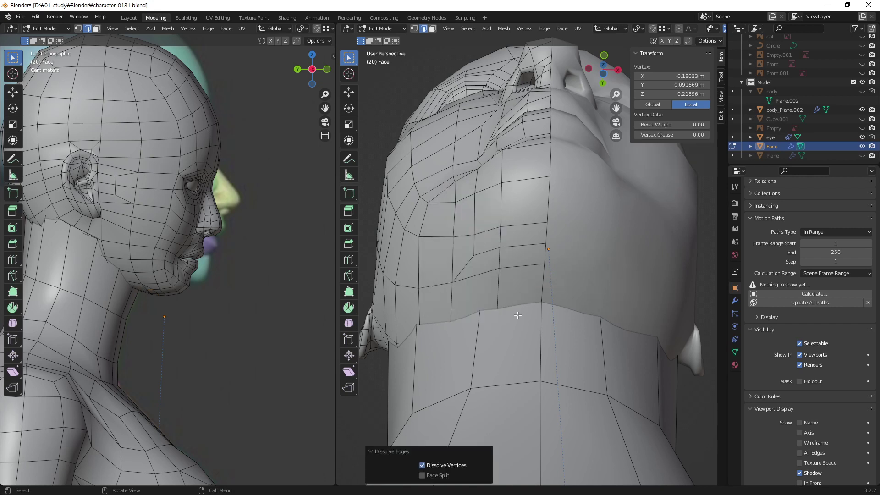
middle_drag(496, 281, 584, 406)
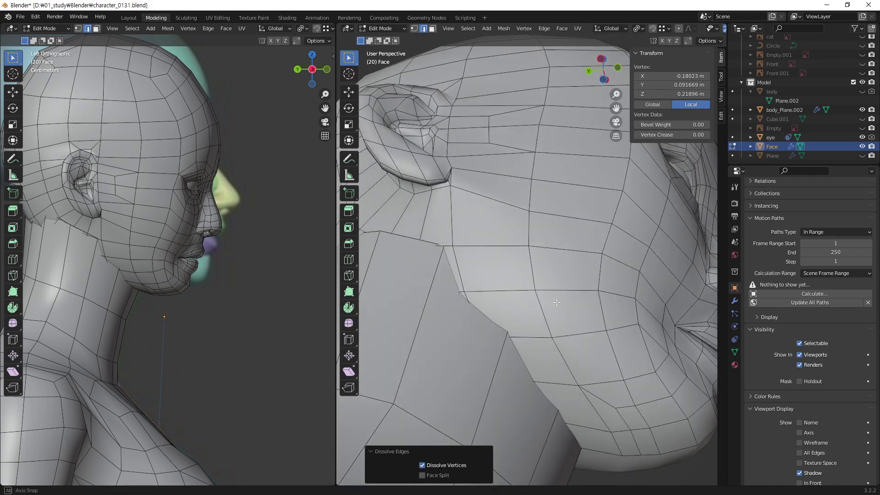
mouse_move(472, 312)
middle_down()
mouse_move(551, 328)
mouse_move(471, 268)
middle_up()
scroll(509, 313, up, 3)
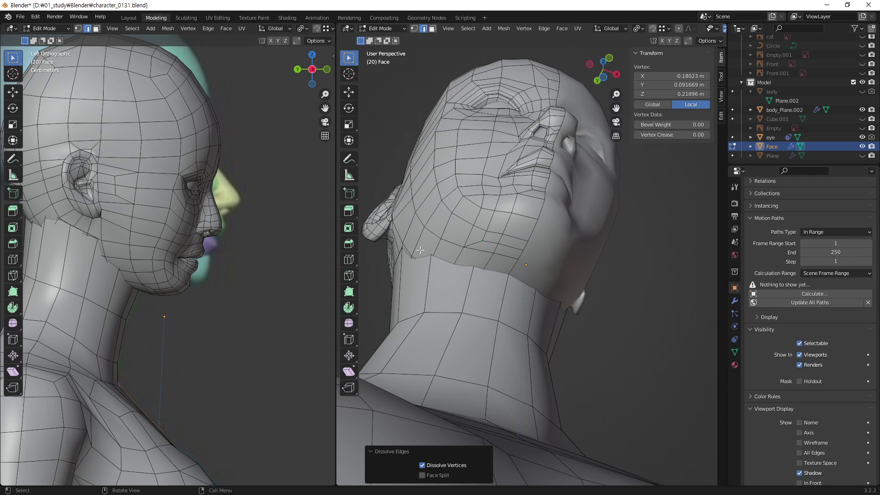
- Orbit around the ear and the back of the neck to inspect the merged faces
middle_drag(471, 268, 198, 383)
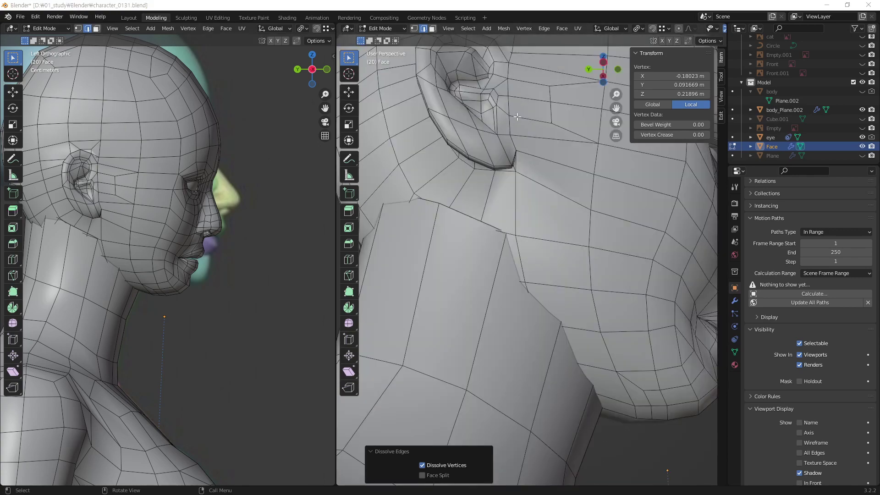
scroll(517, 117, down, 5)
mouse_move(517, 117)
middle_down()
mouse_move(634, 328)
mouse_move(543, 299)
mouse_move(499, 254)
middle_up()
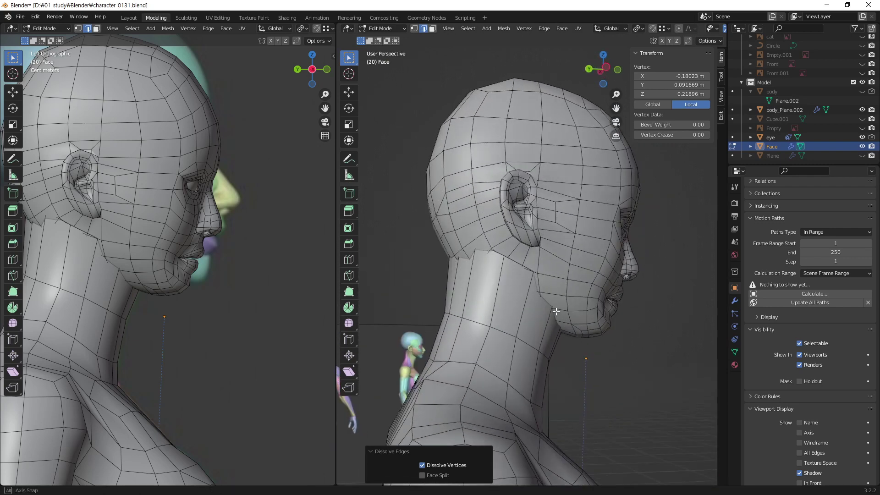
middle_drag(554, 314, 548, 312)
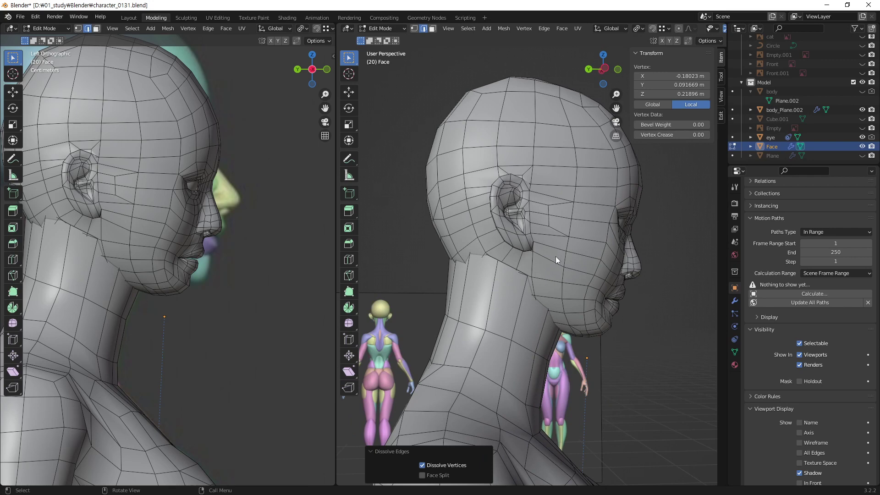
key(Tab)
key(Tab)
key(alt+z)
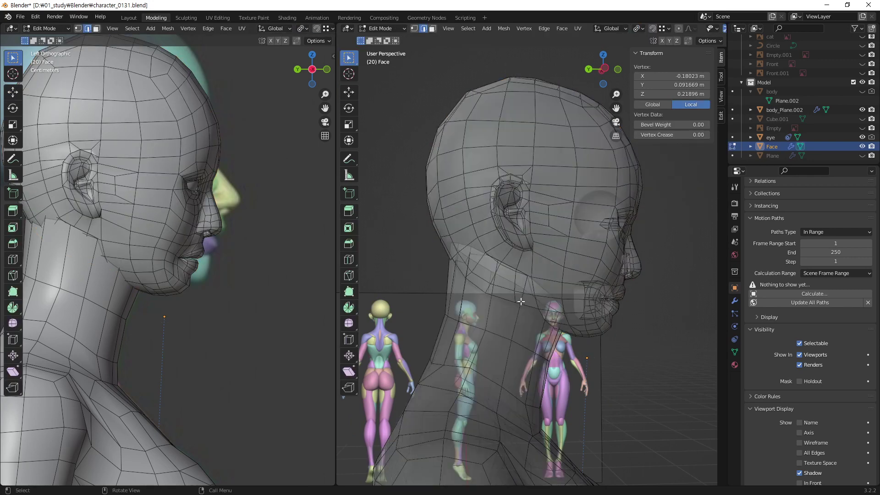
key(ctrl+KP_3)
scroll(546, 318, up, 4)
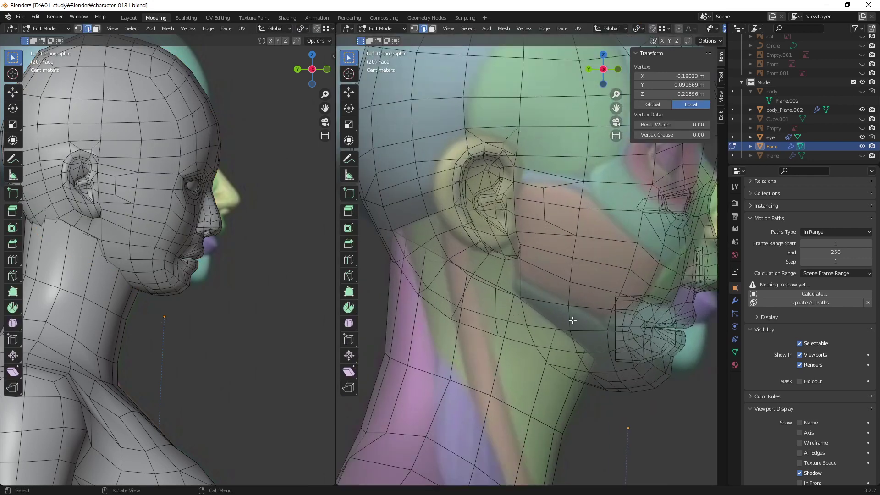
scroll(567, 365, down, 5)
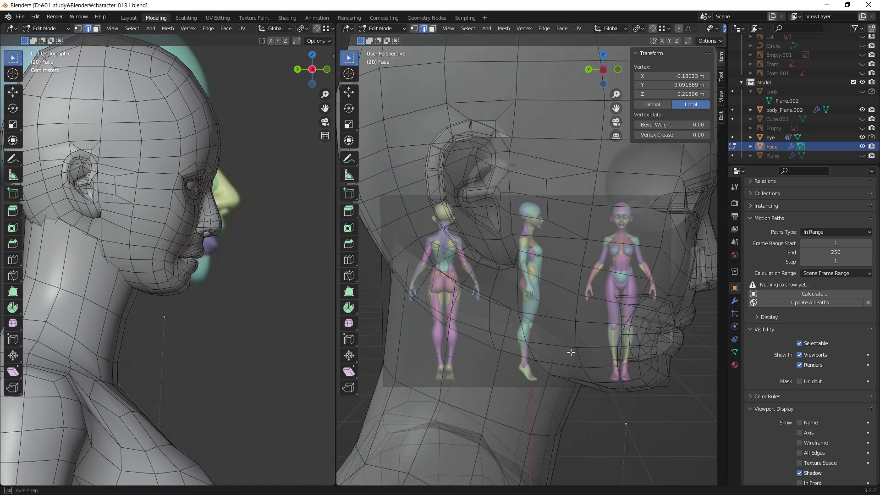
mouse_move(570, 354)
middle_down()
mouse_move(568, 339)
mouse_move(537, 323)
middle_up()
key(3)
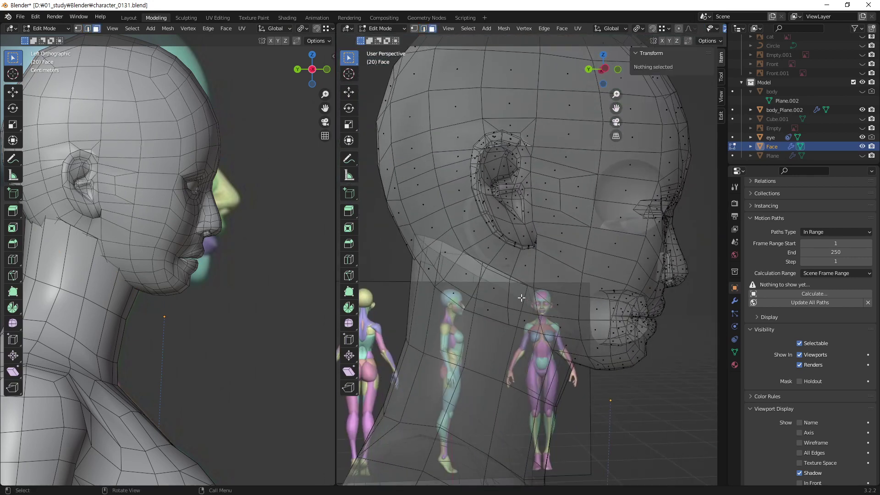
click(523, 299)
shift+click(525, 321)
shift+click(493, 305)
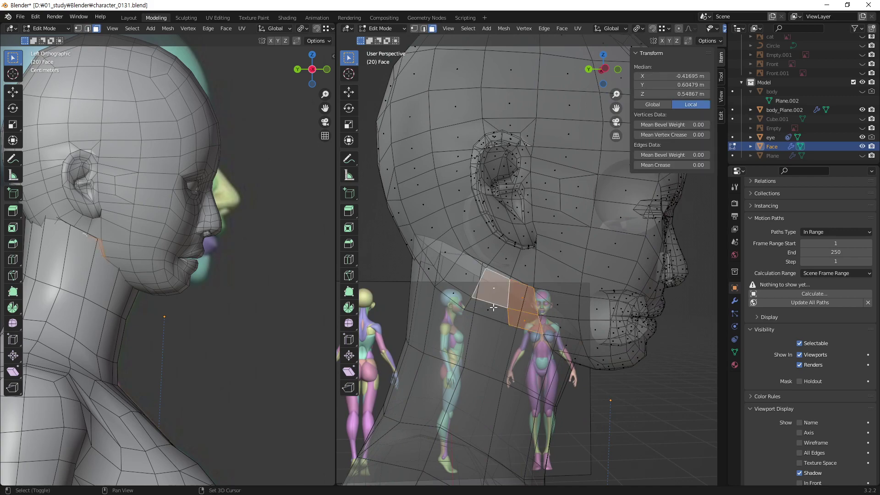
shift+click(474, 278)
shift+click(458, 294)
mouse_move(459, 294)
middle_down()
mouse_move(498, 277)
mouse_move(516, 249)
mouse_move(417, 223)
mouse_move(595, 372)
middle_up()
shift+click(506, 217)
shift+click(509, 248)
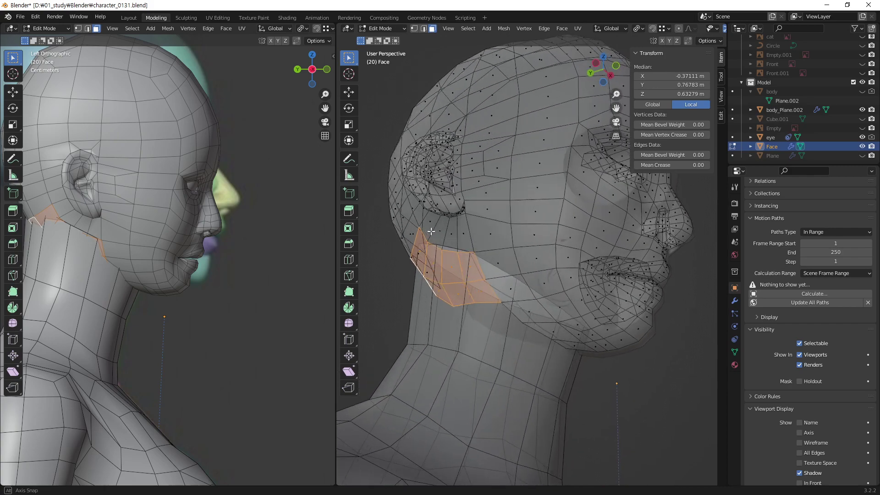
click(662, 370)
key(2)
click(568, 346)
shift+click(557, 318)
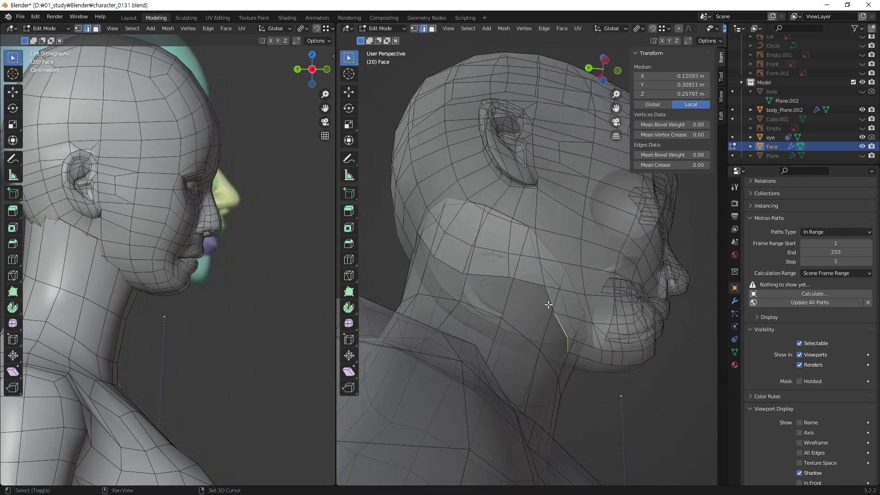
shift+click(500, 273)
shift+click(428, 248)
mouse_move(428, 247)
middle_down()
mouse_move(492, 272)
mouse_move(355, 231)
mouse_move(478, 270)
middle_up()
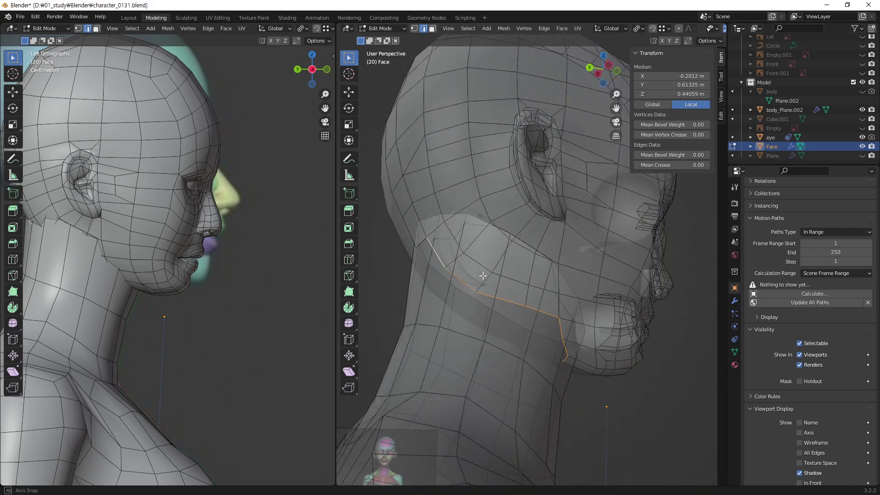
middle_drag(477, 270, 527, 247)
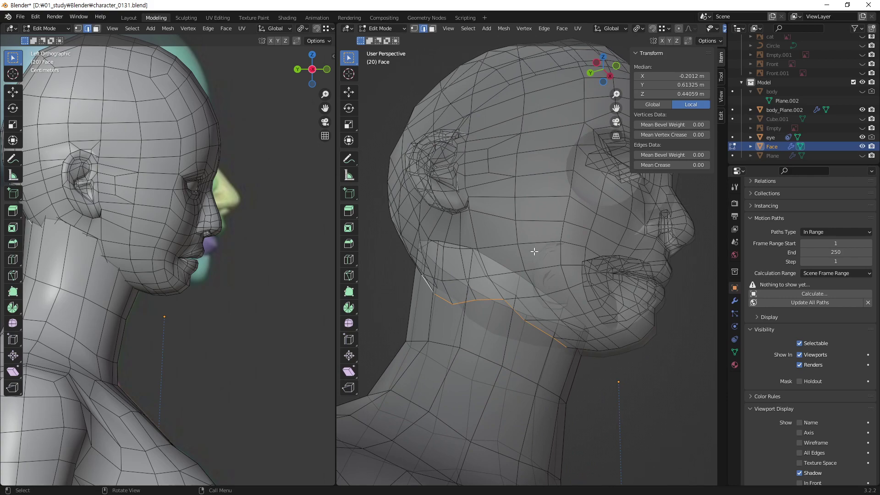
mouse_move(535, 252)
middle_down()
mouse_move(665, 357)
mouse_move(554, 229)
middle_up()
click(665, 356)
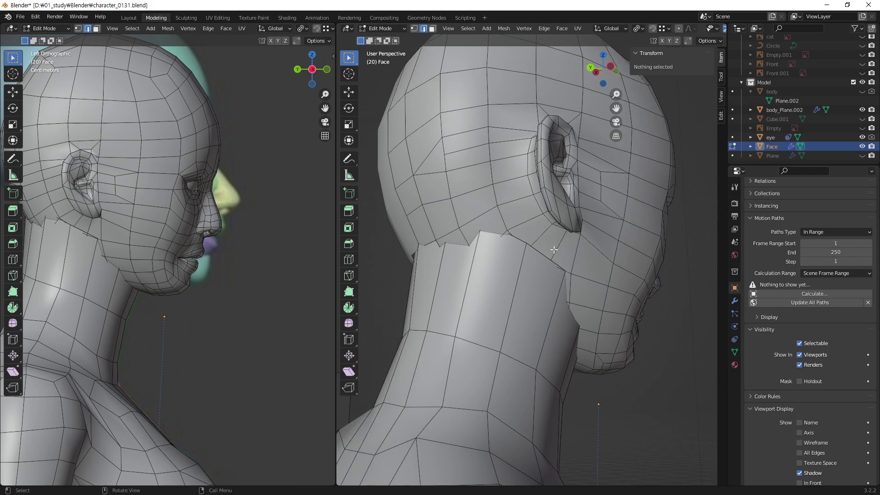
- Zoom to the neck seam behind the ear and place the first knife cut point
scroll(550, 237, up, 3)
scroll(551, 198, up, 2)
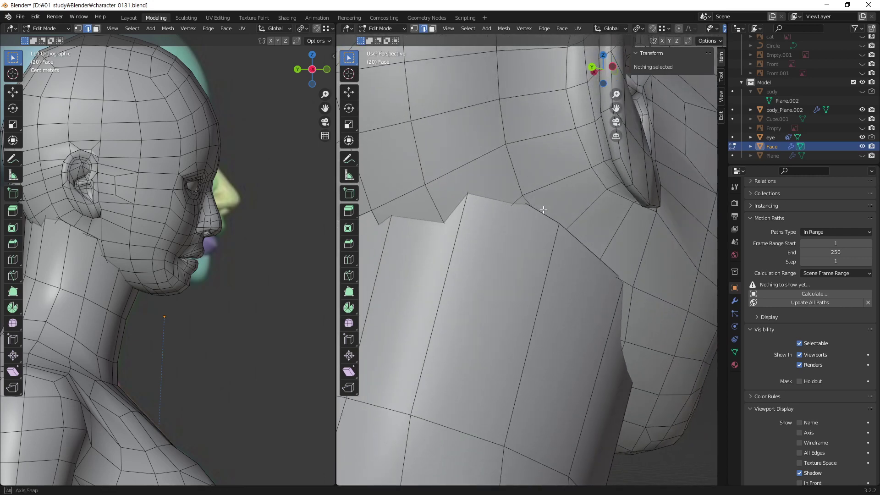
shift+middle_drag(553, 155, 540, 212)
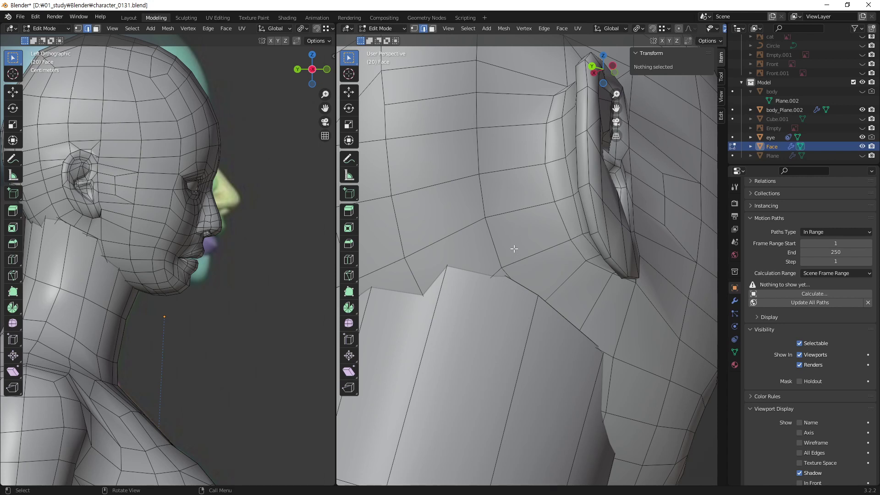
key(k)
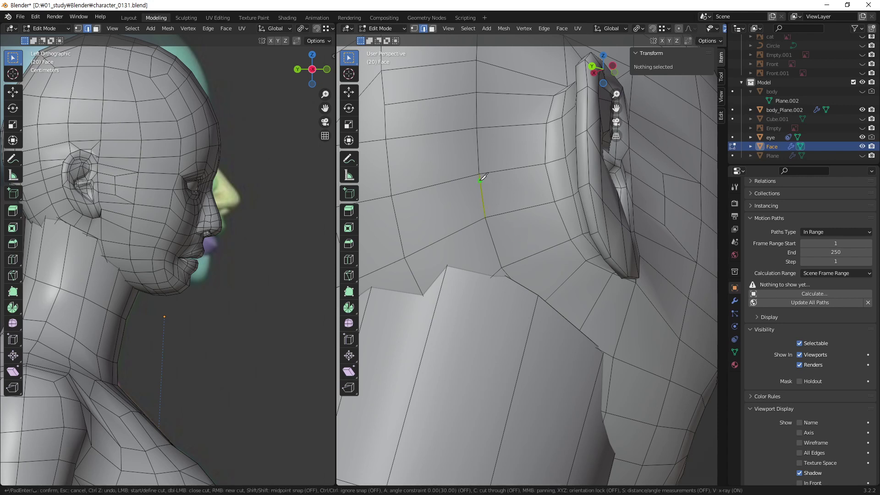
mouse_move(495, 217)
middle_down()
mouse_move(452, 226)
mouse_move(415, 193)
mouse_move(490, 239)
mouse_move(513, 229)
middle_up()
click(503, 234)
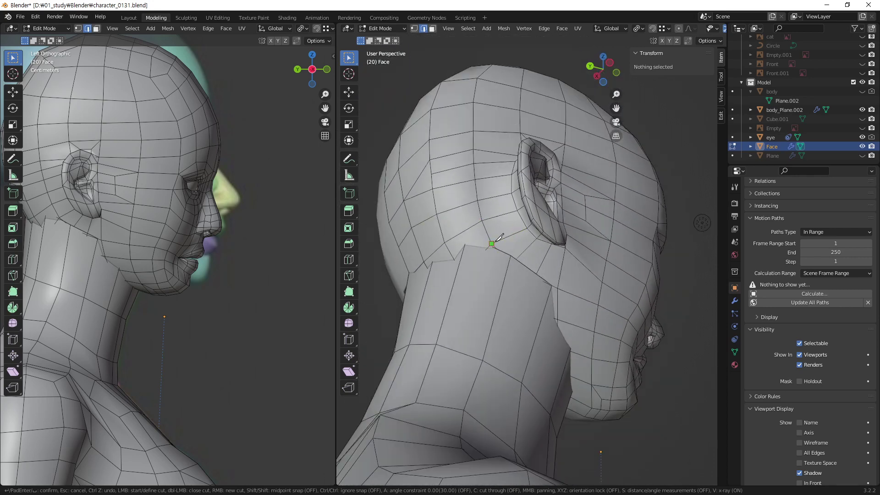
scroll(499, 238, up, 3)
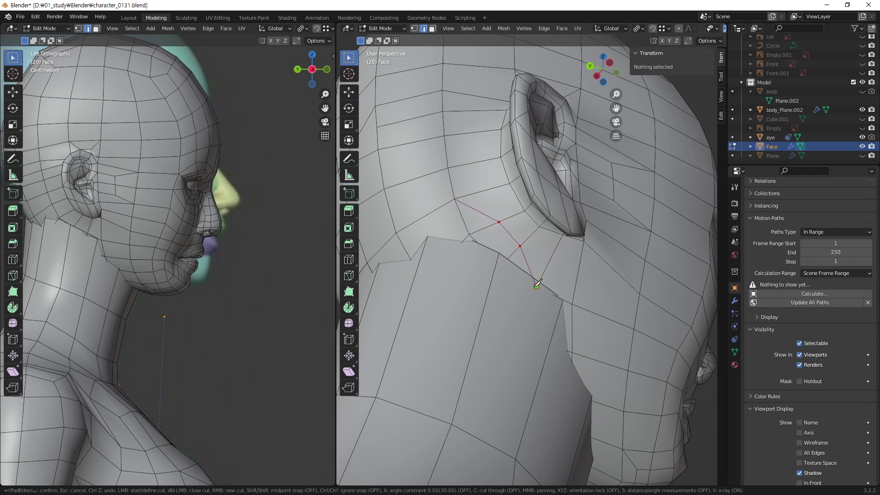
- Cancel the unfinished knife cut and hide body_Plane.002 so only the Face head shows
key(Escape)
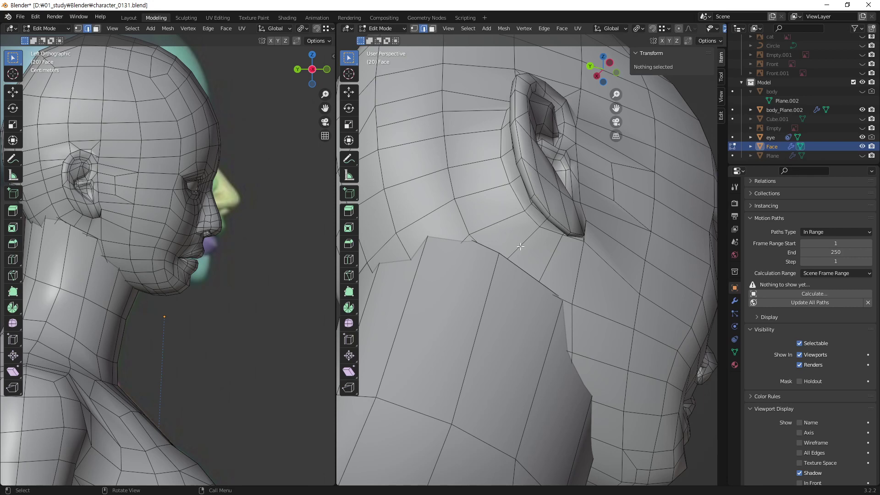
scroll(521, 247, down, 4)
scroll(521, 247, down, 2)
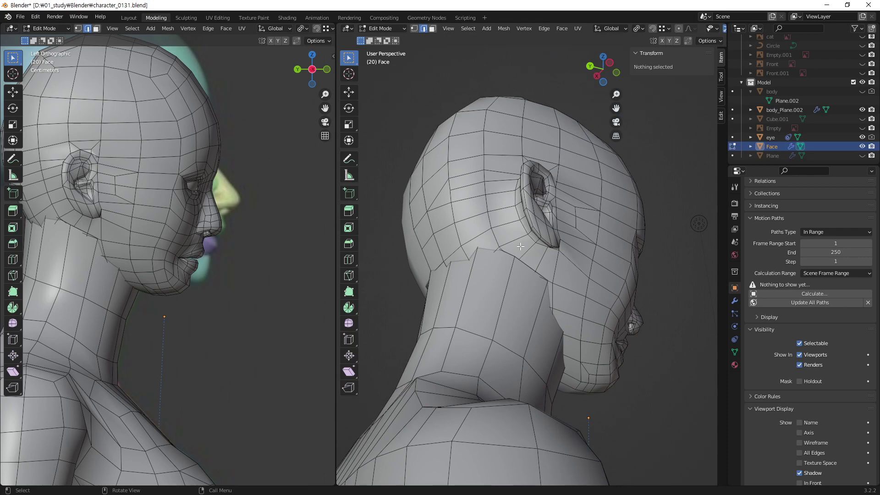
scroll(518, 267, up, 1)
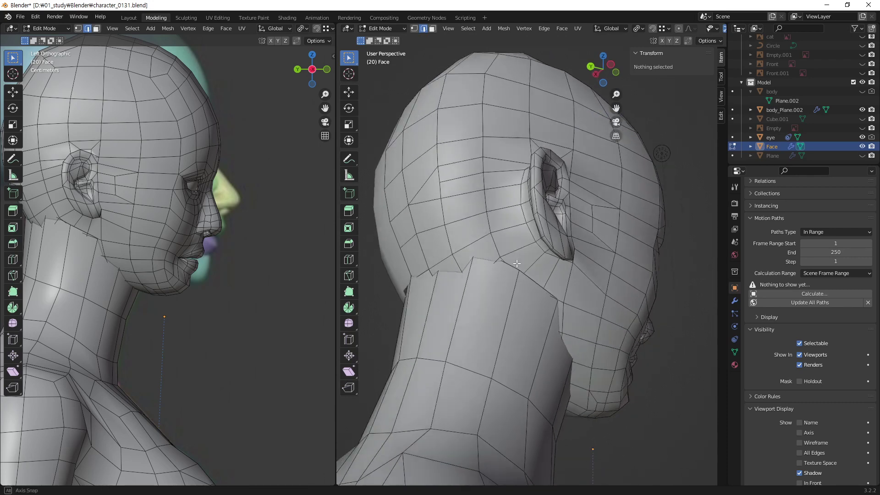
middle_drag(511, 283, 473, 273)
middle_drag(556, 332, 571, 331)
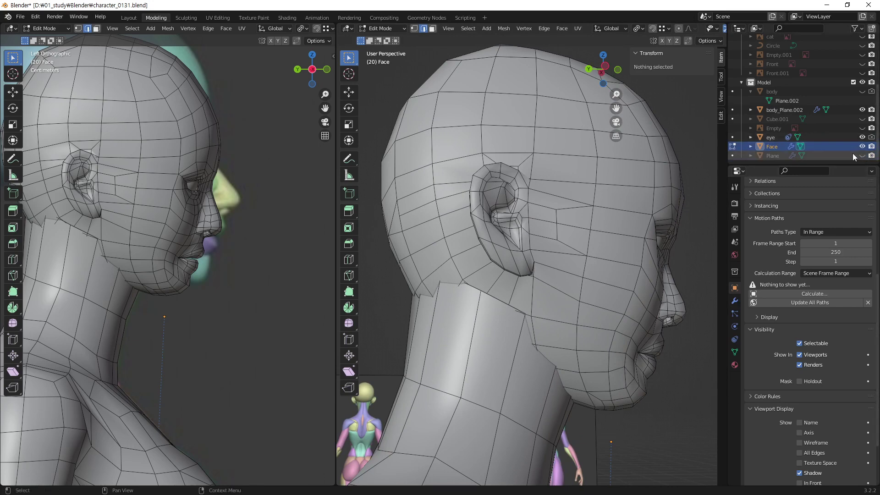
click(863, 110)
mouse_move(515, 341)
middle_down()
mouse_move(535, 319)
mouse_move(610, 293)
middle_up()
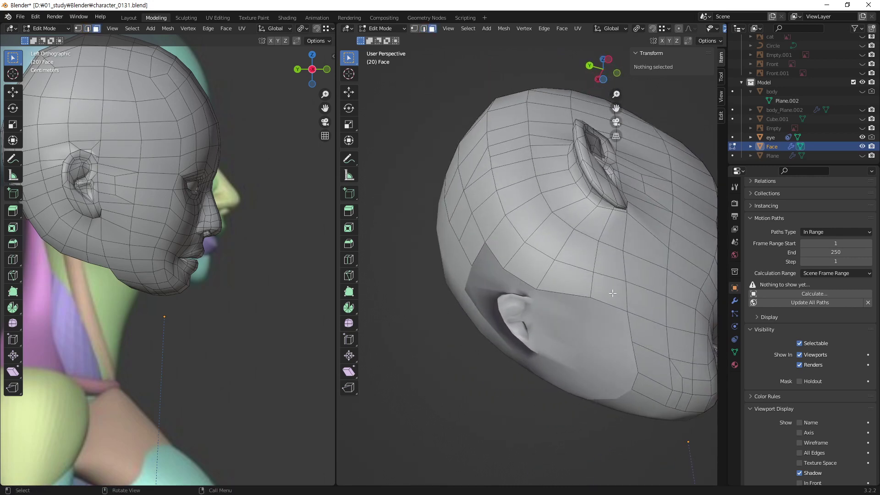
- Select the band of faces along the head's lower back edge
click(610, 293)
shift+click(563, 280)
shift+click(538, 269)
shift+click(506, 251)
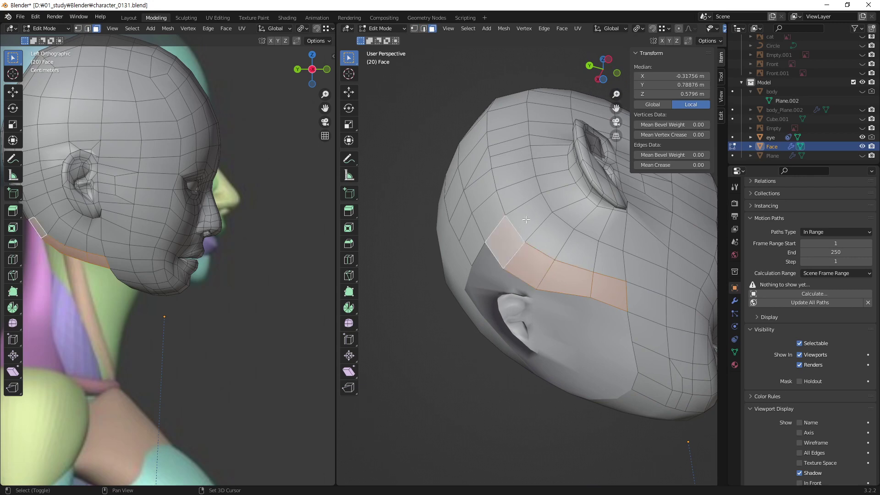
shift+click(527, 220)
shift+click(550, 236)
shift+click(580, 253)
shift+click(607, 267)
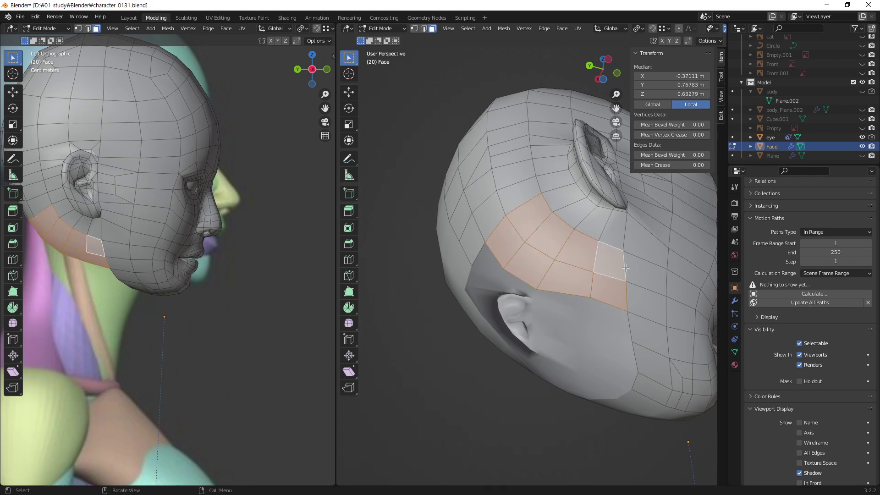
middle_drag(607, 267, 651, 238)
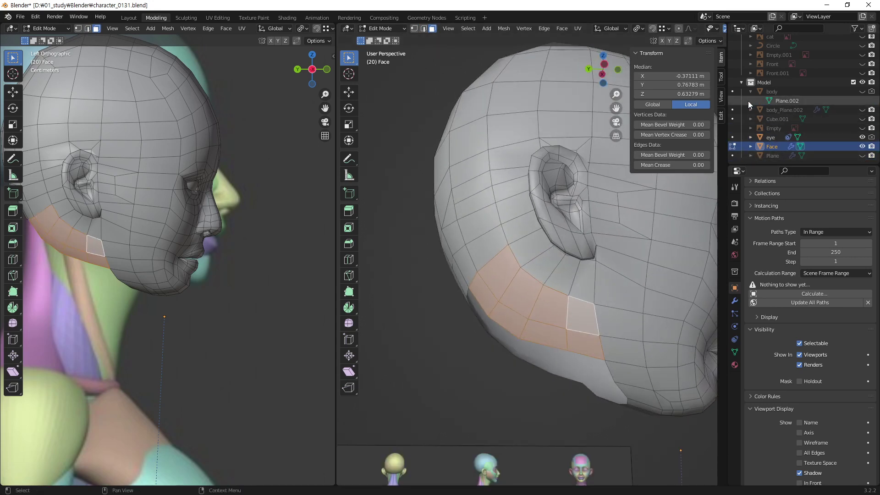
- Compare against the body mesh and deselect one face that should stay
click(861, 92)
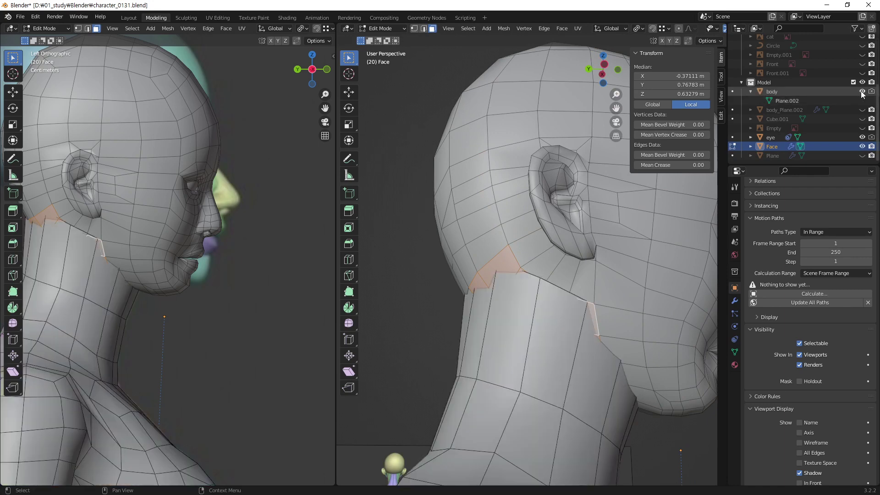
click(861, 91)
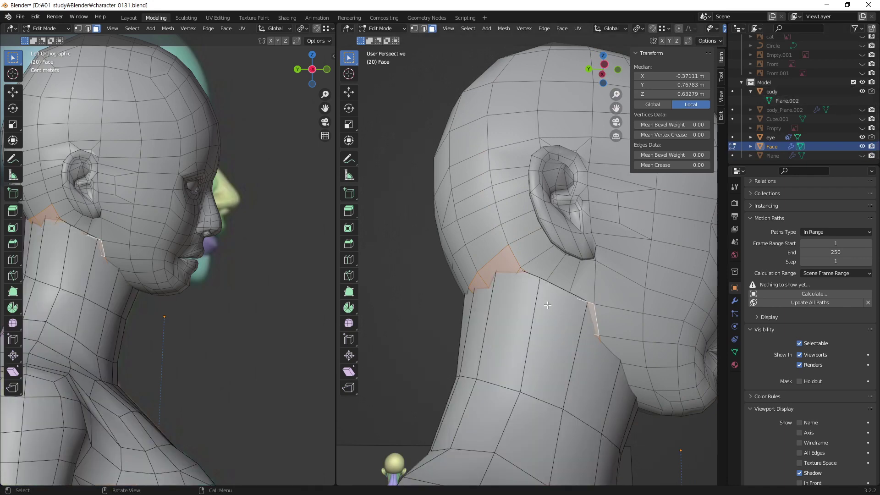
shift+click(500, 263)
mouse_move(499, 278)
middle_down()
mouse_move(512, 282)
mouse_move(655, 173)
middle_up()
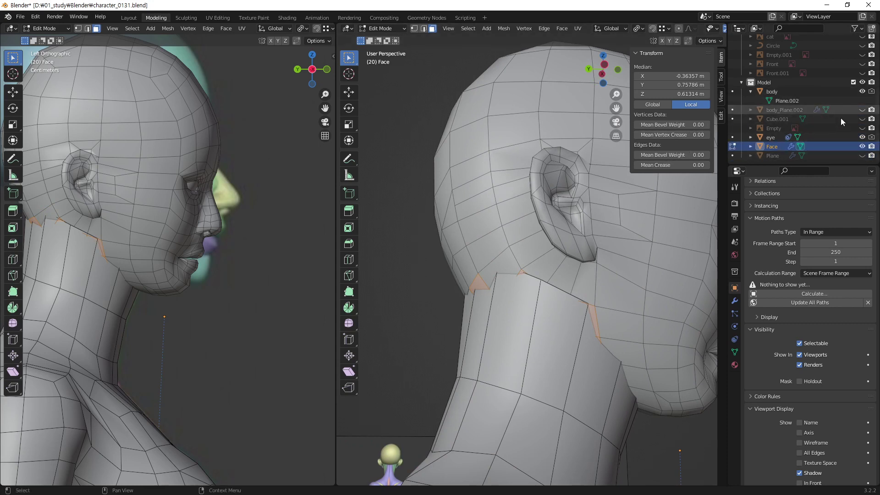
click(862, 91)
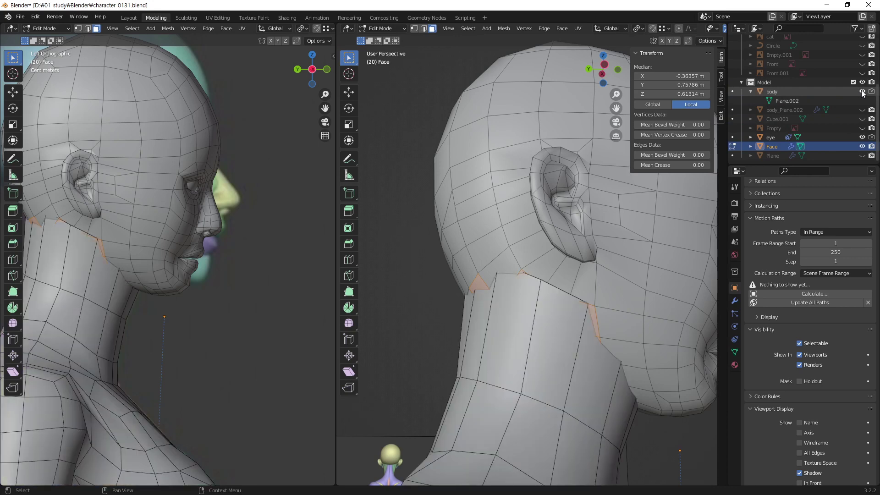
click(863, 92)
middle_drag(605, 302, 626, 284)
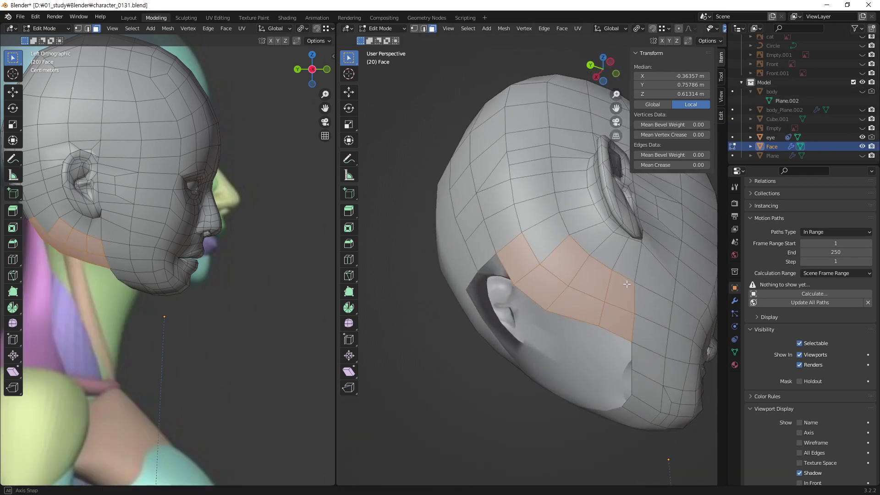
- Delete the selected faces with X > Faces to open the back of the head
key(x)
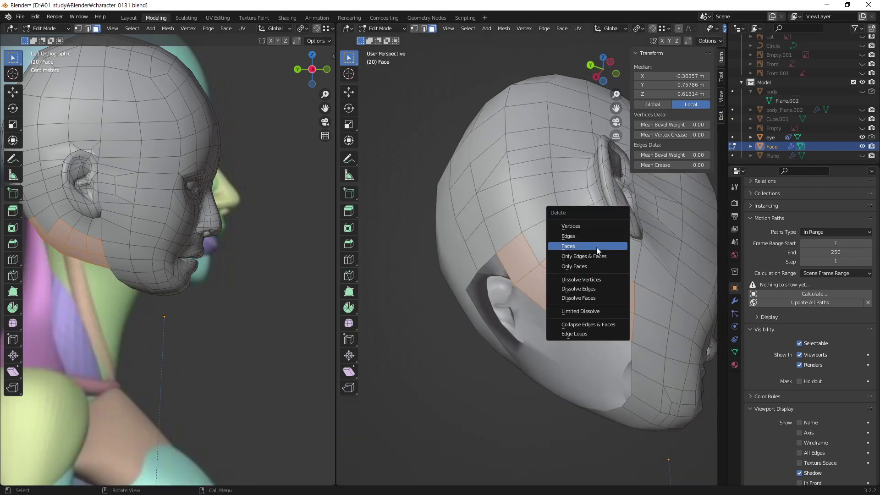
click(596, 246)
middle_drag(596, 247, 648, 348)
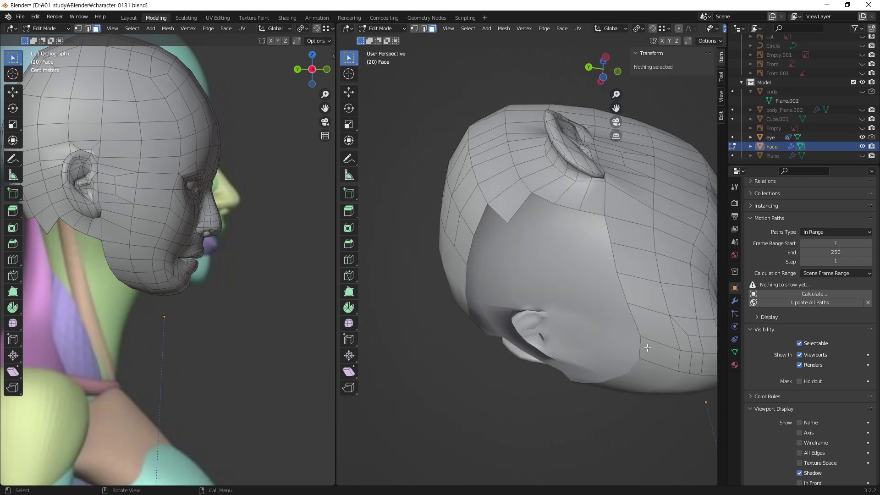
- In edge mode, select the border edges around the new opening
key(2)
click(640, 348)
shift+click(630, 316)
shift+click(617, 268)
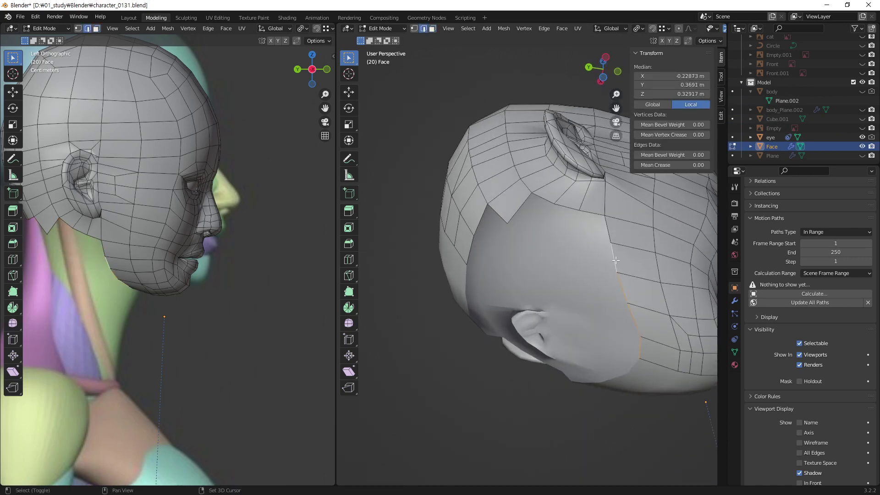
shift+click(607, 229)
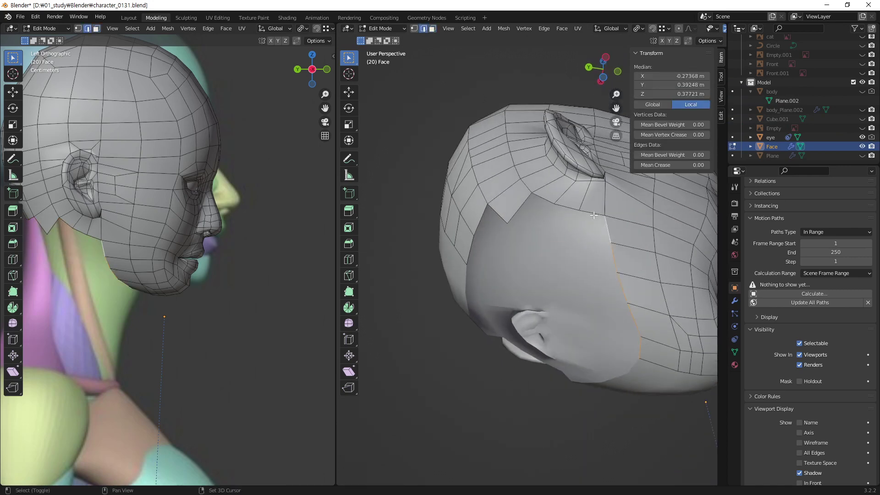
shift+click(517, 213)
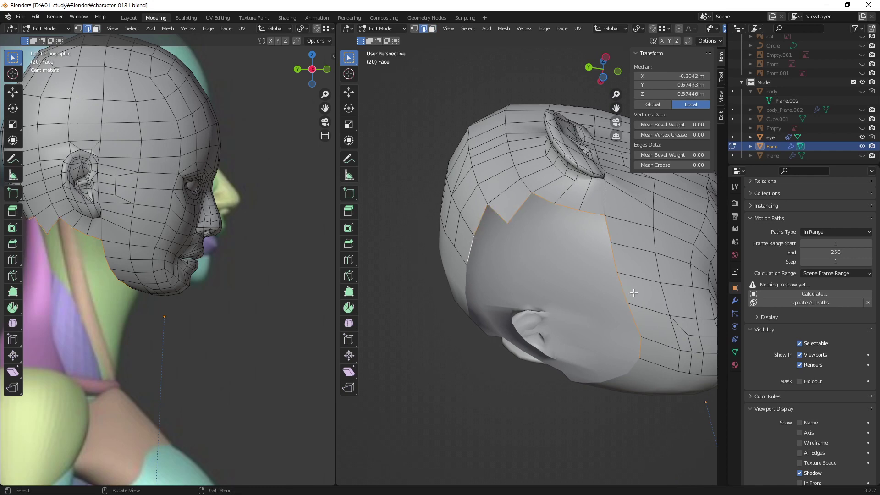
mouse_move(634, 292)
middle_down()
mouse_move(701, 287)
mouse_move(592, 253)
mouse_move(639, 286)
mouse_move(623, 342)
middle_up()
mouse_move(465, 213)
middle_down()
mouse_move(652, 272)
mouse_move(638, 288)
mouse_move(584, 238)
mouse_move(821, 219)
middle_up()
- Deselect all, select body then Face, unhide body and return to Object Mode
key(alt+a)
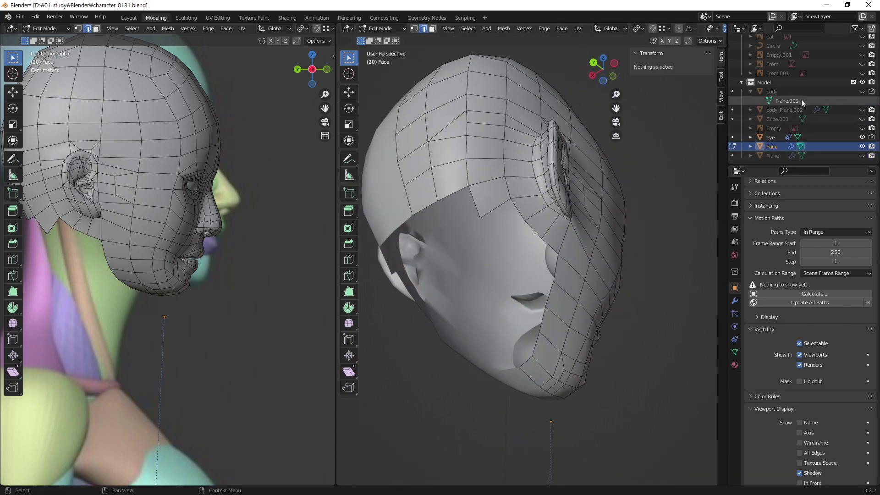
click(801, 94)
ctrl+click(774, 147)
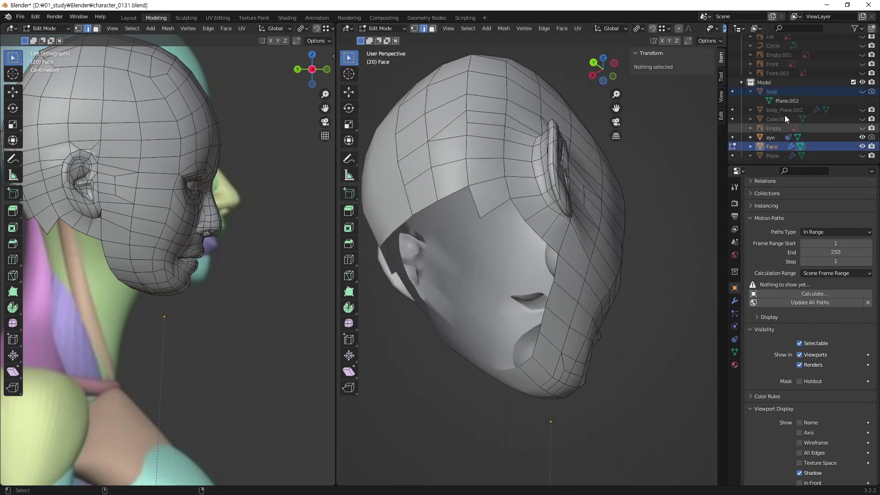
click(863, 91)
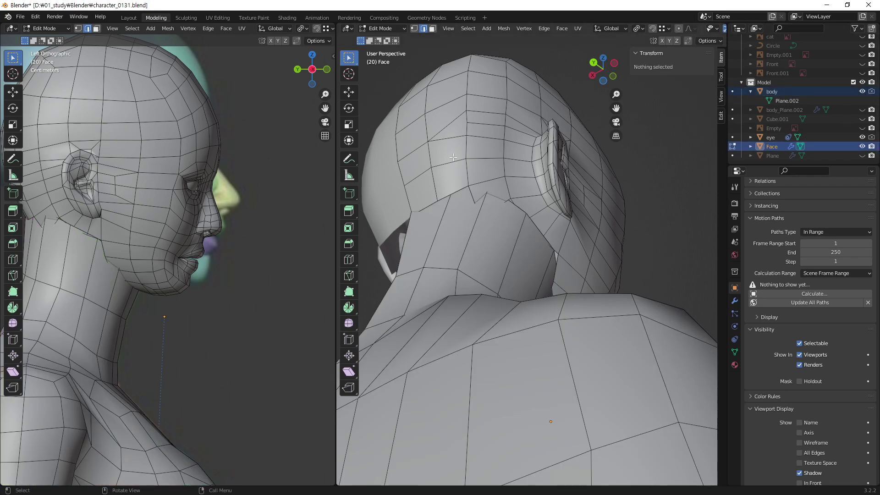
key(Tab)
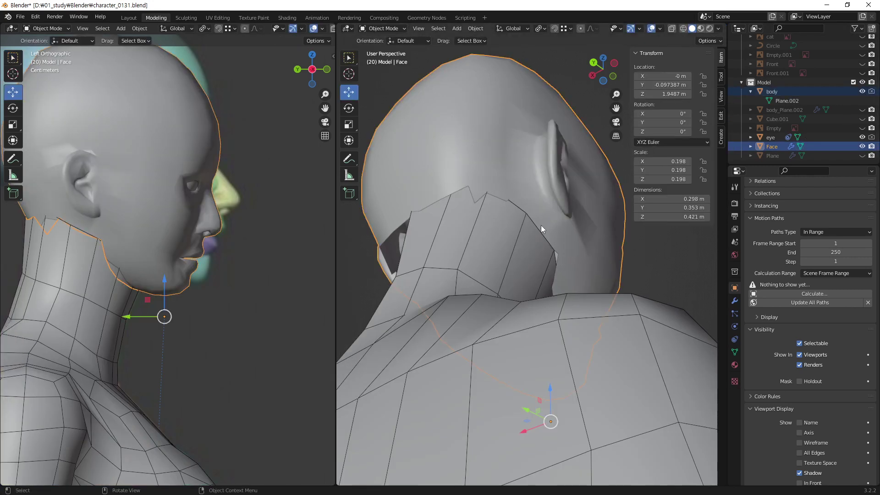
- Join the Face head into the body object with Ctrl+J
shift+click(495, 246)
middle_drag(527, 207, 526, 243)
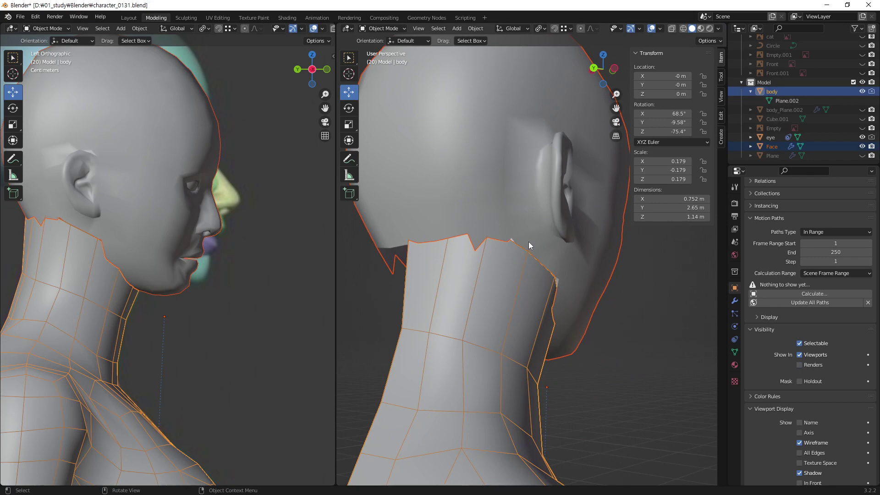
key(ctrl+j)
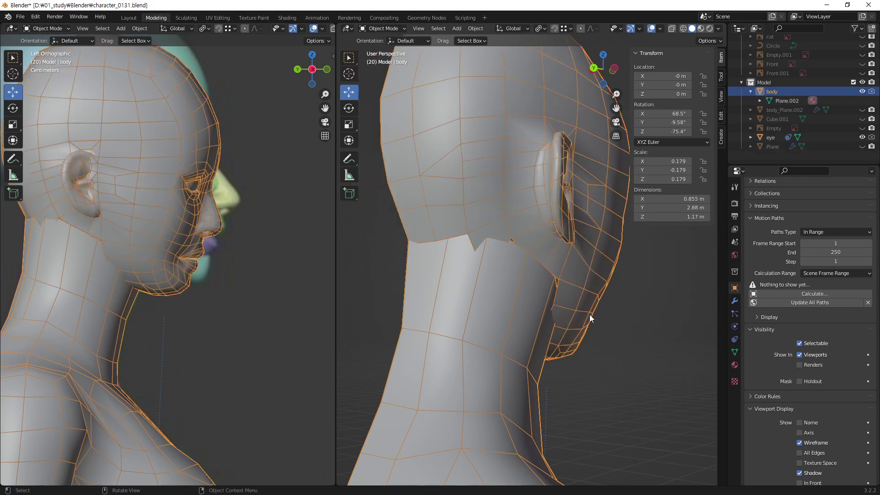
mouse_move(455, 294)
middle_down()
mouse_move(472, 299)
mouse_move(395, 279)
mouse_move(485, 279)
mouse_move(516, 298)
mouse_move(548, 289)
mouse_move(559, 301)
mouse_move(646, 275)
mouse_move(641, 239)
mouse_move(618, 236)
mouse_move(636, 262)
mouse_move(425, 354)
mouse_move(498, 338)
mouse_move(590, 273)
mouse_move(609, 216)
mouse_move(495, 282)
mouse_move(566, 283)
mouse_move(642, 313)
middle_up()
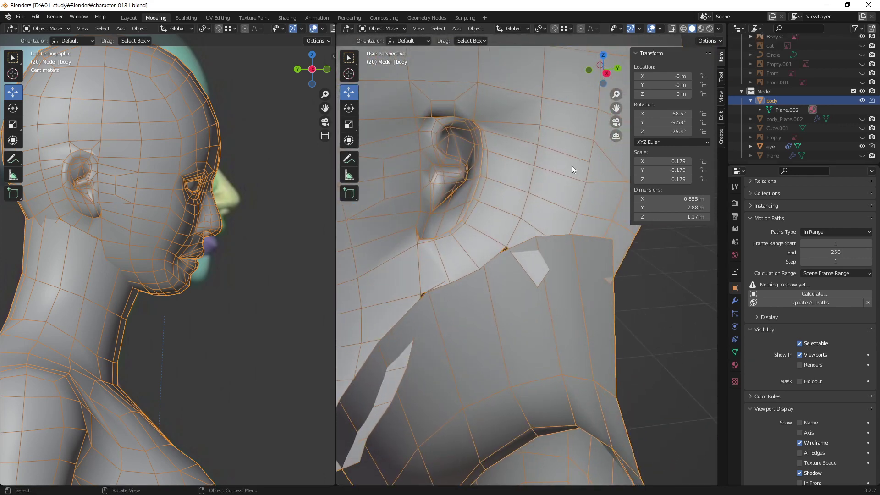
- Unhide the joined body and the Reference collection, then enter Edit Mode
key(1)
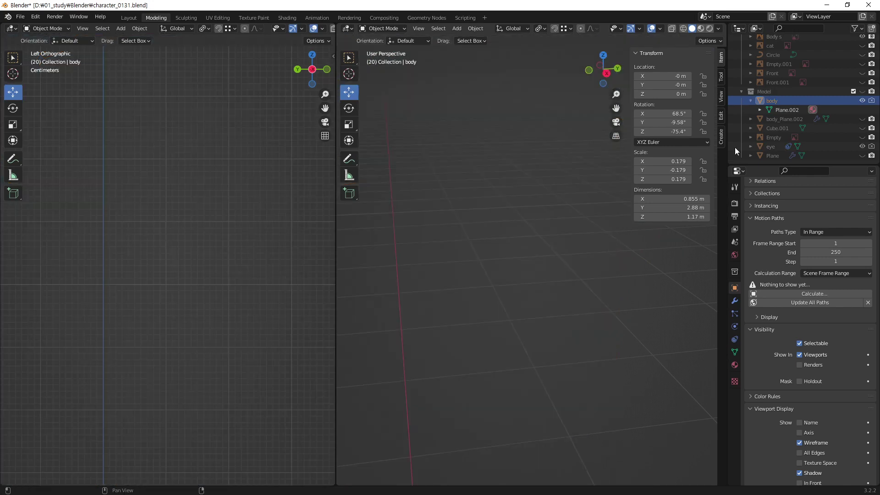
scroll(847, 89, down, 1)
scroll(848, 91, up, 1)
click(863, 100)
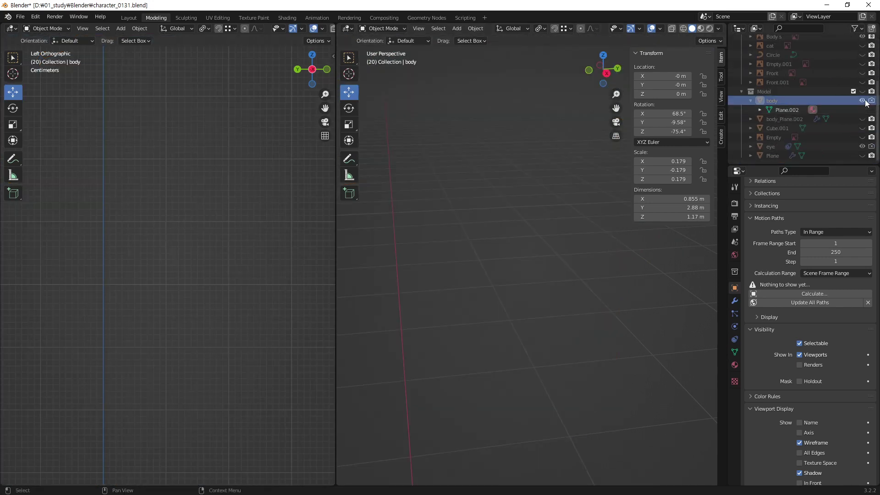
click(863, 100)
scroll(855, 95, up, 2)
scroll(841, 96, up, 1)
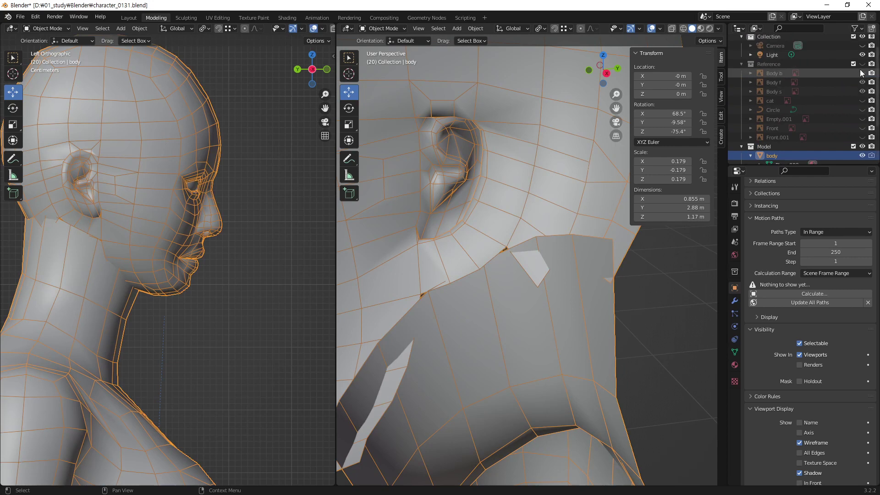
click(861, 73)
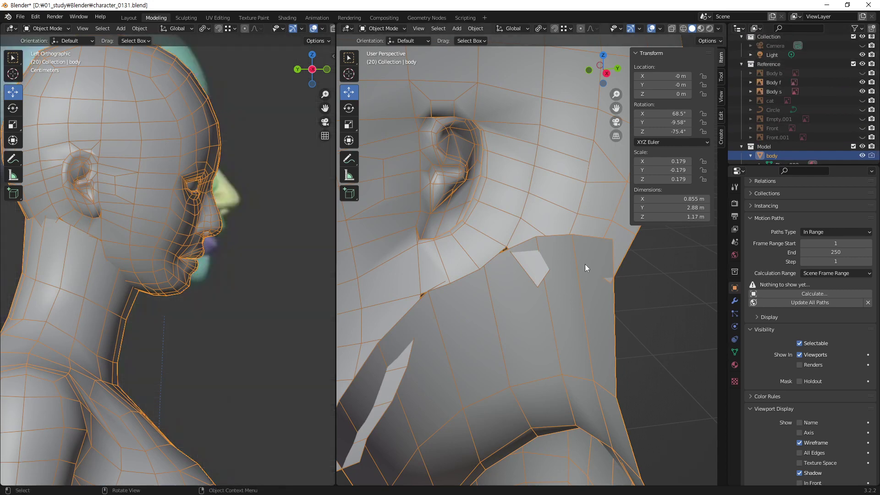
key(Tab)
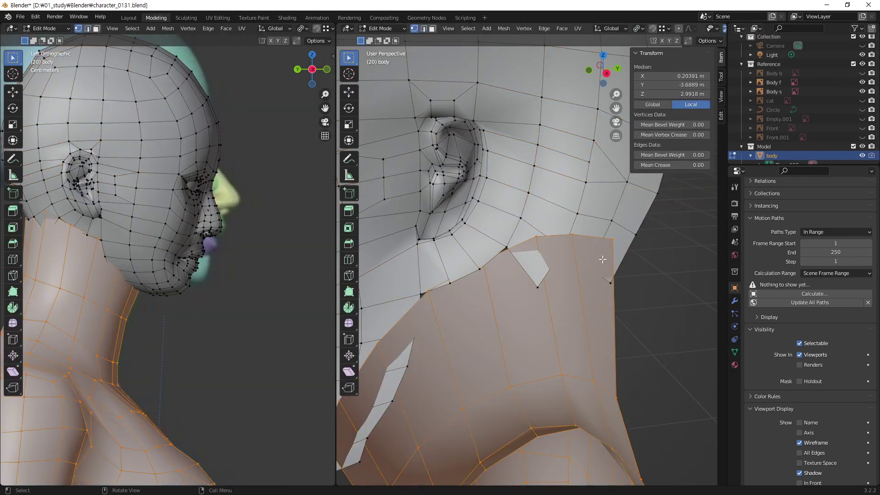
- Weld two neck-top corner vertices onto the head's underside using Merge At Last
click(613, 241)
middle_drag(613, 241, 575, 333)
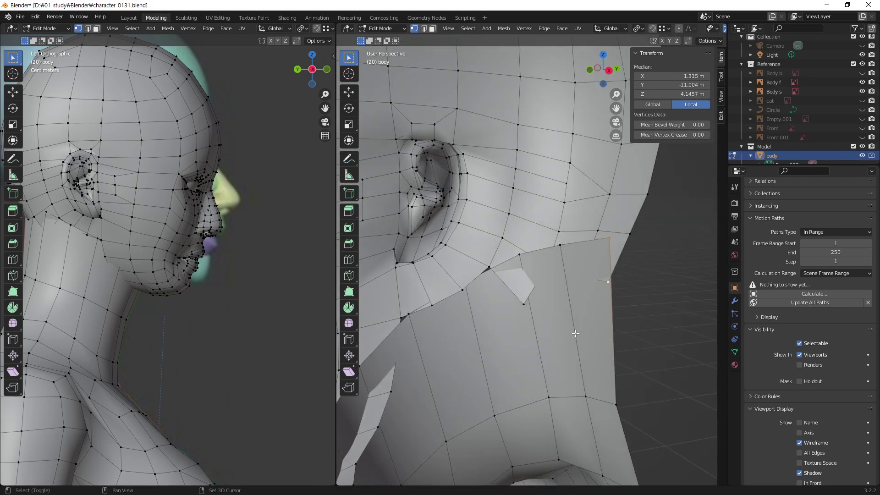
key(m)
click(584, 273)
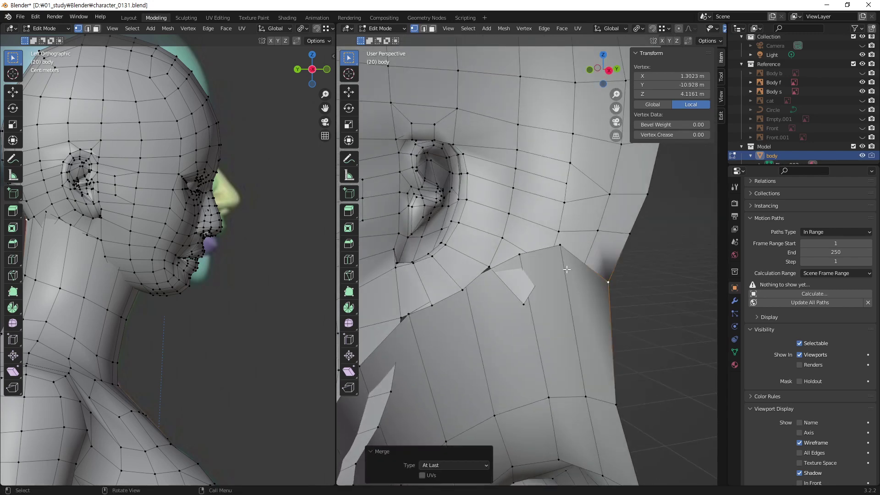
click(562, 245)
middle_drag(562, 246, 421, 267)
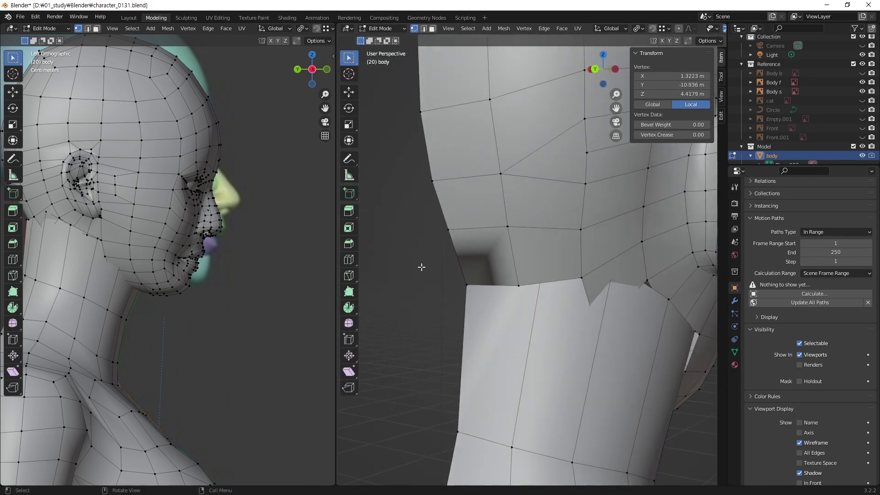
shift+click(516, 286)
key(m)
click(539, 308)
mouse_move(589, 338)
middle_down()
mouse_move(602, 303)
mouse_move(604, 239)
middle_up()
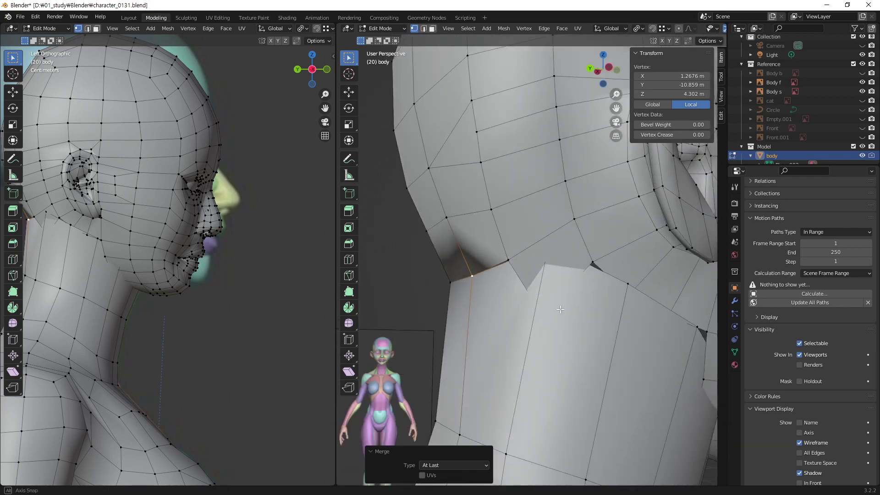
- Delete the stray neck face and merge its hole's corner vertices closed
key(3)
click(579, 255)
key(x)
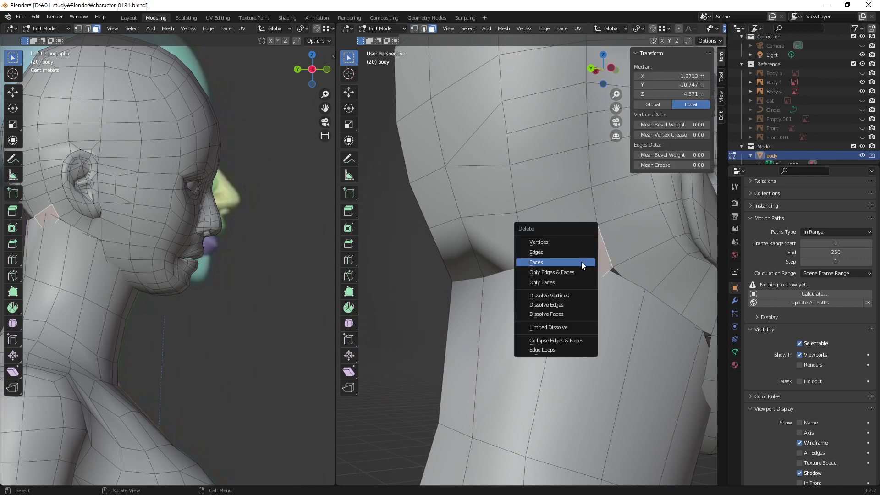
click(582, 263)
key(1)
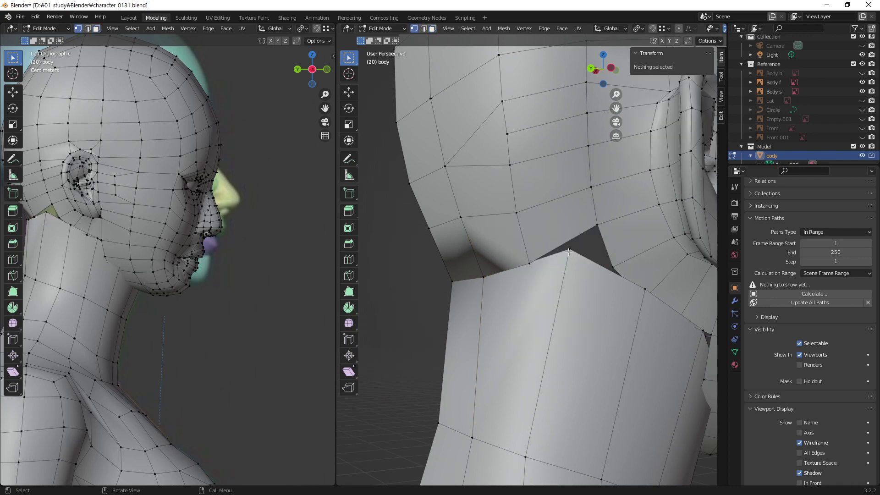
click(569, 250)
shift+click(606, 225)
key(m)
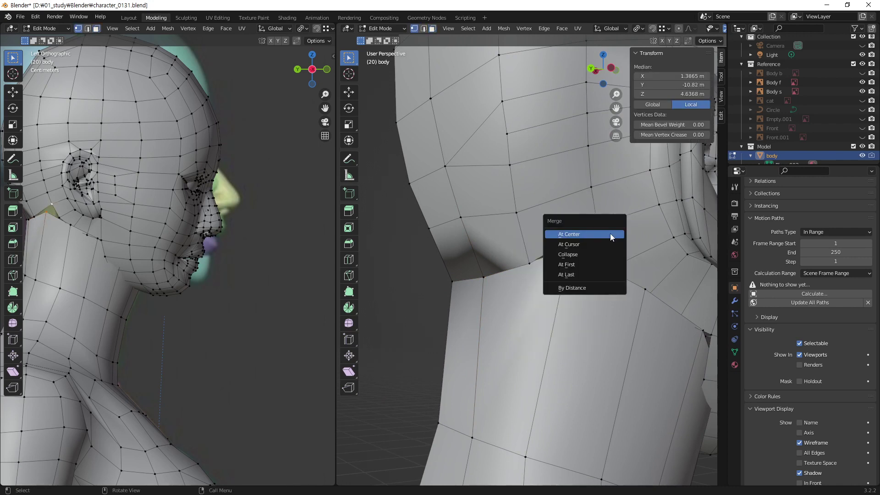
click(610, 232)
mouse_move(624, 302)
middle_down()
mouse_move(651, 280)
mouse_move(653, 232)
mouse_move(511, 249)
mouse_move(524, 261)
mouse_move(560, 229)
mouse_move(590, 230)
mouse_move(532, 259)
mouse_move(648, 348)
mouse_move(577, 264)
mouse_move(469, 248)
mouse_move(466, 205)
mouse_move(413, 216)
mouse_move(553, 241)
mouse_move(589, 274)
mouse_move(519, 307)
mouse_move(615, 349)
mouse_move(702, 371)
middle_up()
- Weld the next loose neck vertex onto its matching head vertex
click(532, 261)
scroll(529, 296, up, 2)
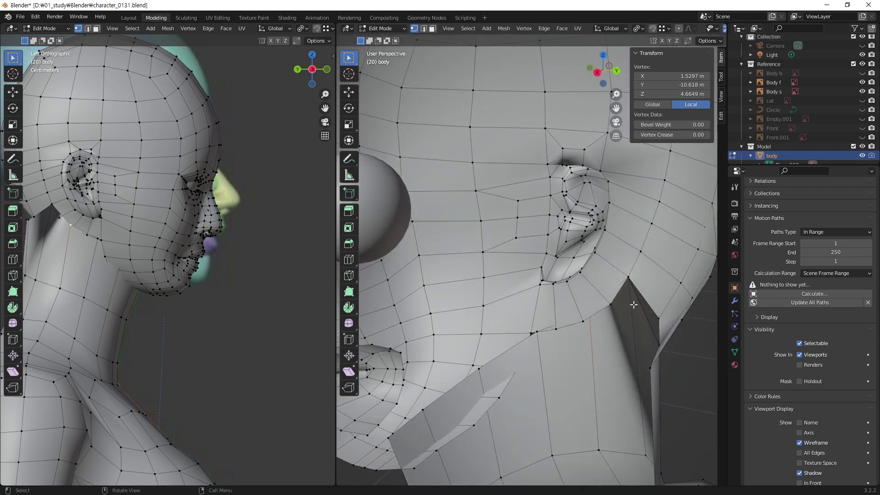
shift+click(610, 304)
key(m)
click(624, 330)
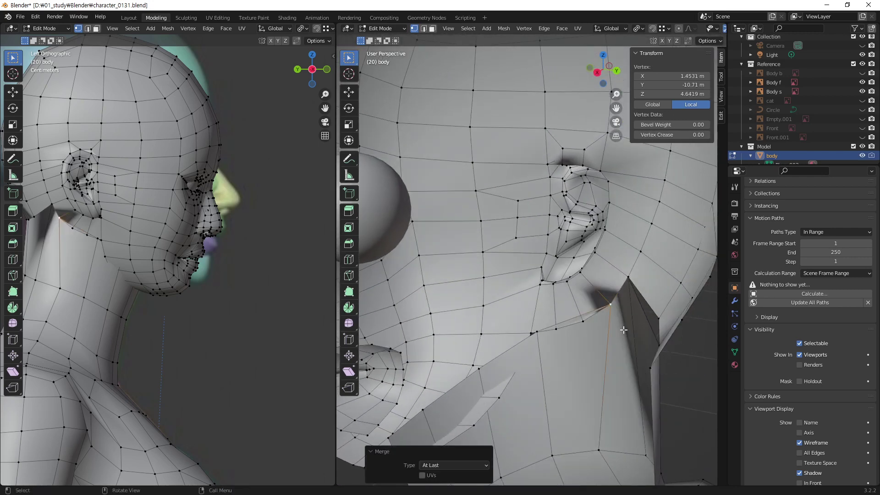
mouse_move(624, 330)
middle_down()
mouse_move(488, 294)
mouse_move(435, 294)
middle_up()
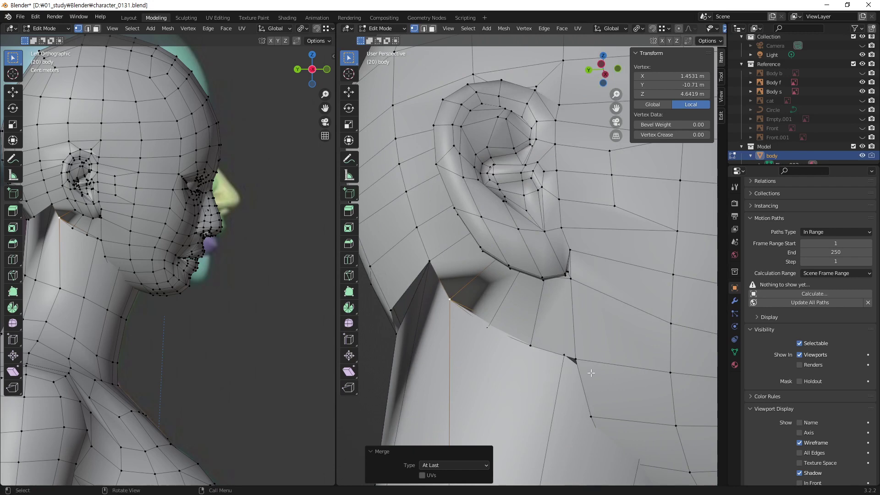
middle_drag(567, 364, 573, 303)
- Weld the loose vertex near the jaw, redoing the merge onto a better target
click(575, 291)
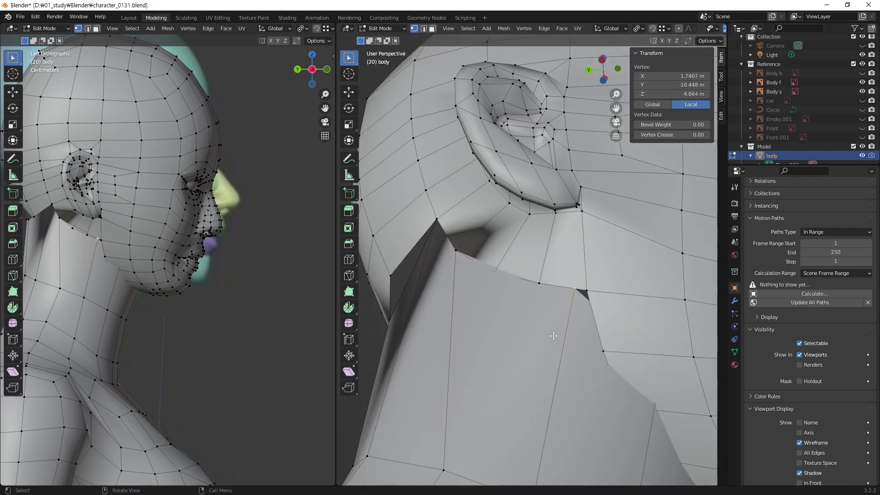
mouse_move(553, 336)
middle_down()
mouse_move(621, 360)
mouse_move(489, 349)
mouse_move(519, 349)
middle_up()
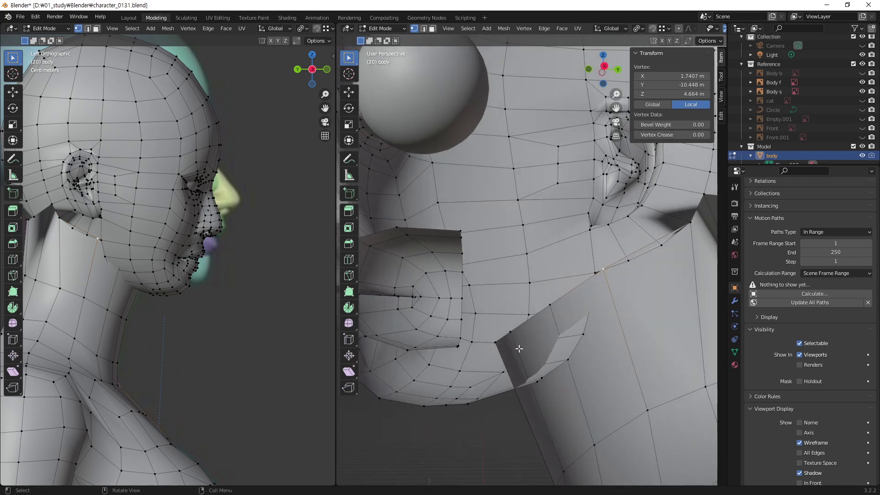
click(496, 343)
shift+click(536, 383)
key(m)
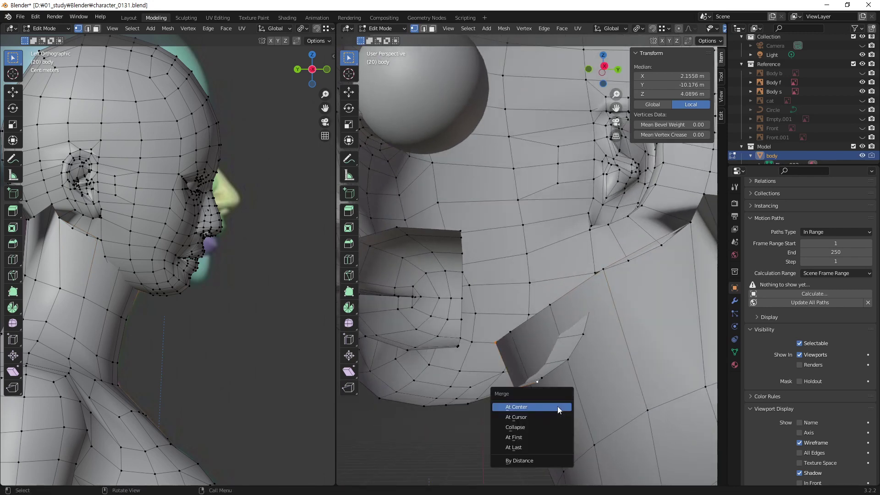
click(558, 407)
mouse_move(560, 374)
middle_down()
mouse_move(531, 374)
mouse_move(492, 353)
middle_up()
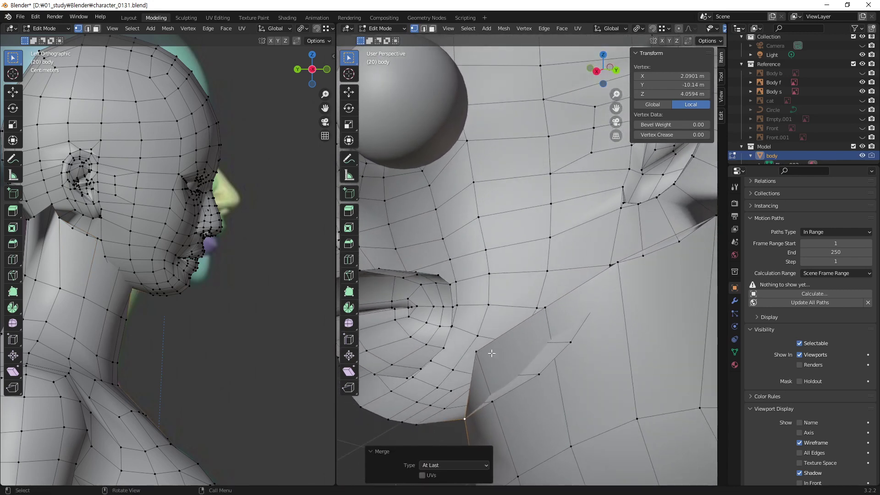
key(ctrl+z)
shift+click(540, 376)
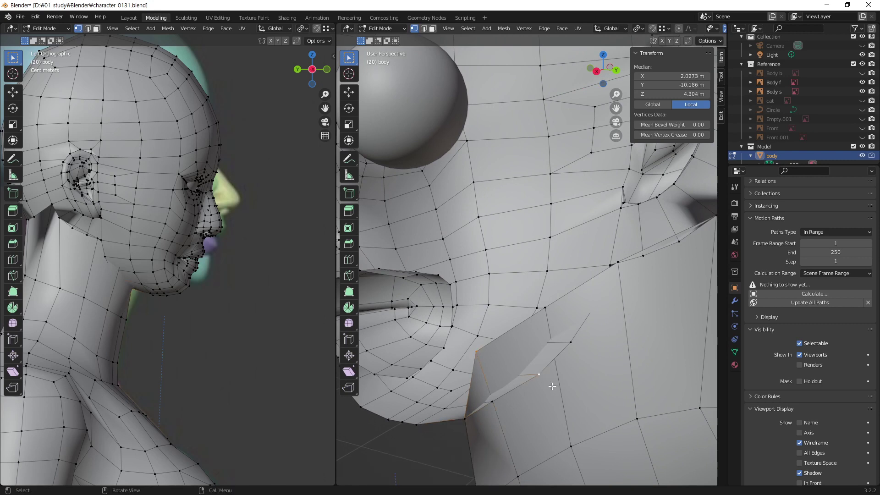
key(m)
click(552, 386)
- Weld two more seam vertex pairs at the side of the neck
click(546, 308)
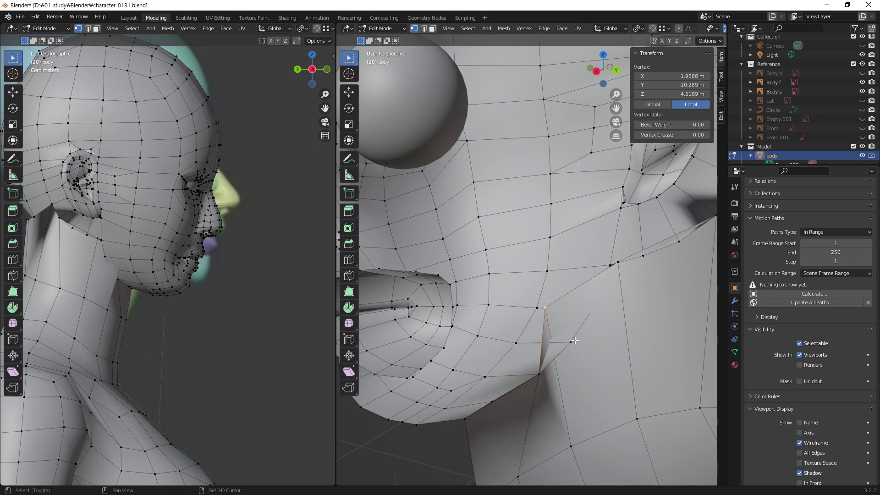
shift+click(571, 343)
key(m)
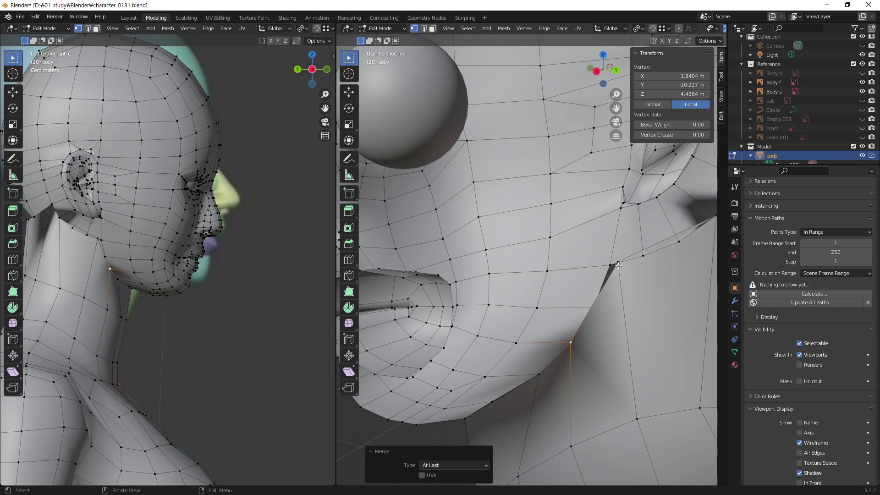
middle_drag(619, 266, 614, 255)
click(612, 252)
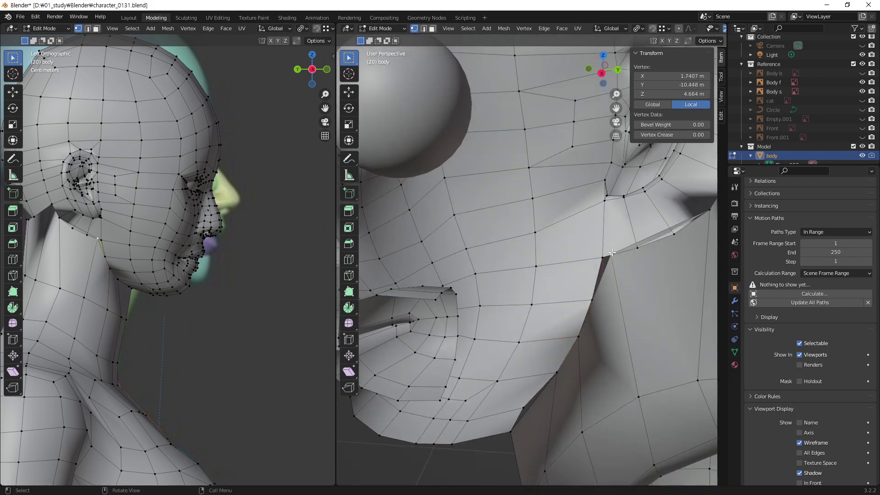
shift+click(602, 257)
key(m)
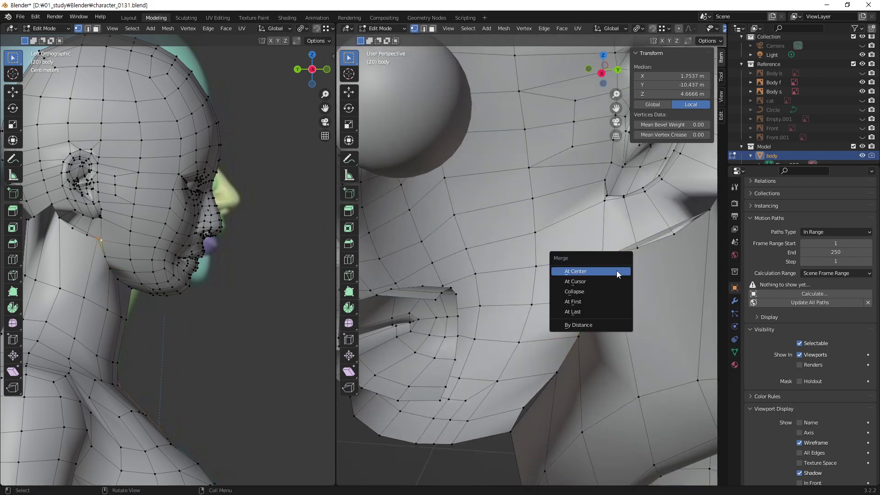
click(619, 274)
mouse_move(619, 275)
middle_down()
mouse_move(384, 259)
mouse_move(599, 351)
middle_up()
mouse_move(621, 339)
middle_down()
mouse_move(641, 326)
mouse_move(477, 291)
middle_up()
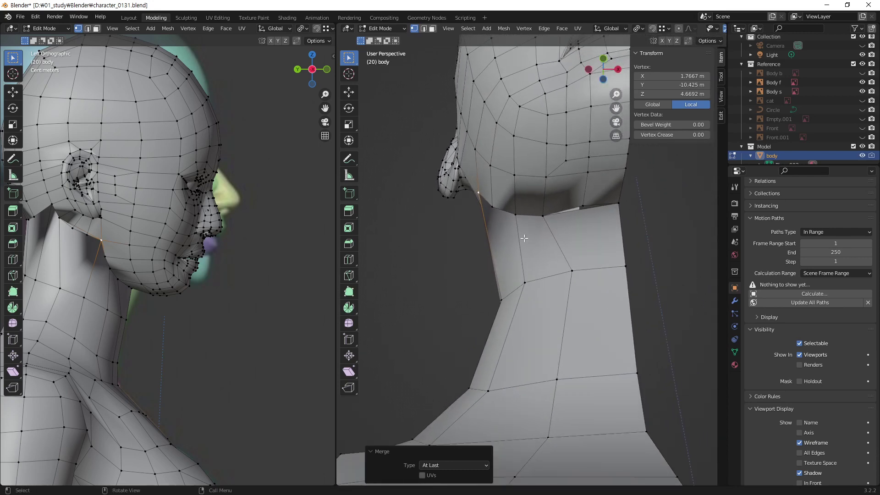
middle_drag(524, 238, 564, 294)
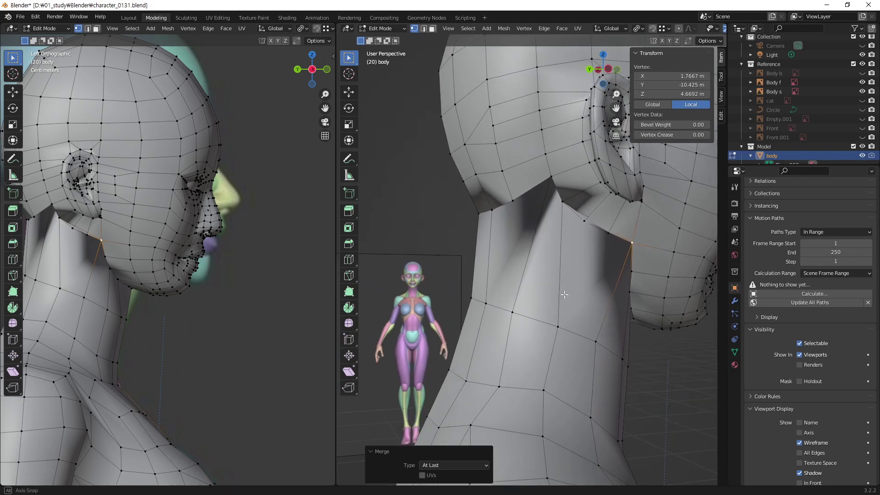
scroll(564, 294, down, 4)
middle_drag(565, 294, 514, 300)
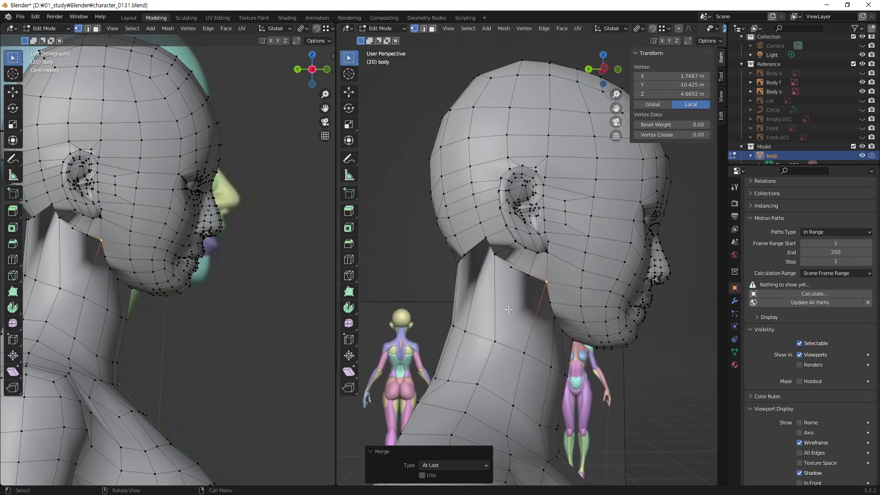
mouse_move(508, 321)
middle_down()
mouse_move(540, 319)
mouse_move(549, 301)
middle_up()
scroll(513, 324, up, 2)
scroll(514, 323, up, 2)
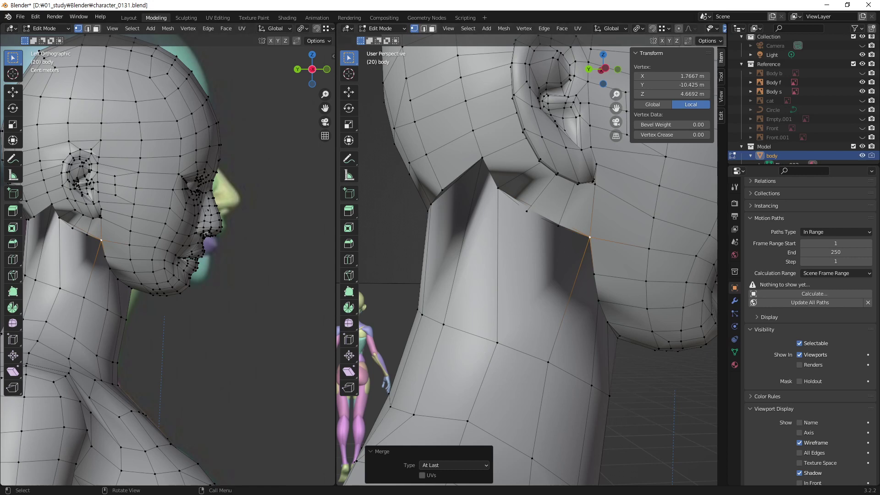
middle_drag(528, 275, 541, 294)
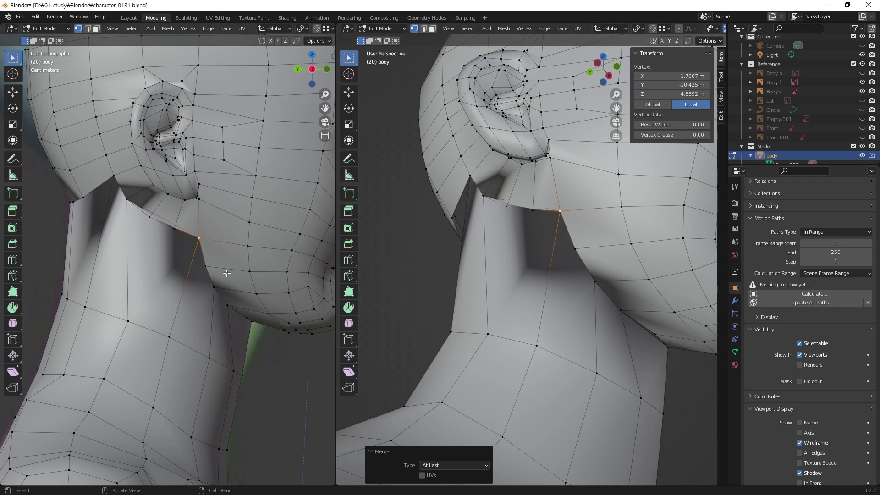
mouse_move(206, 275)
middle_down()
mouse_move(225, 328)
mouse_move(87, 250)
middle_up()
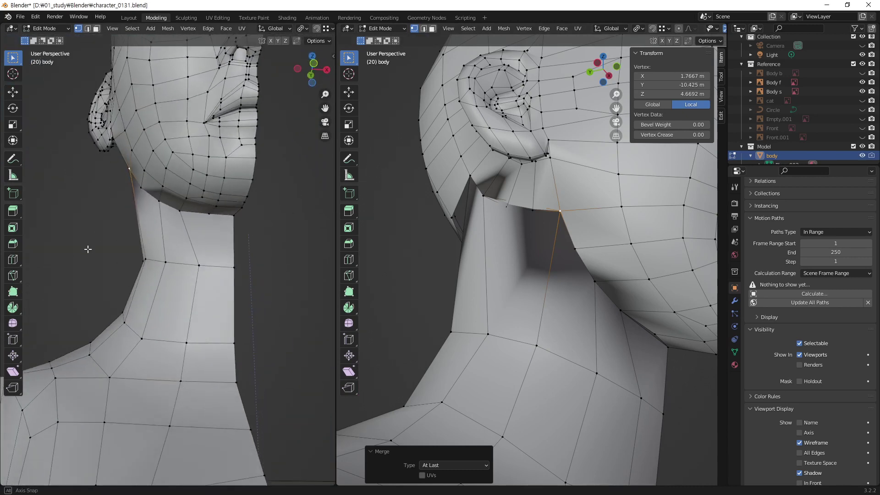
scroll(233, 253, up, 3)
mouse_move(233, 253)
middle_down()
mouse_move(229, 211)
mouse_move(216, 212)
middle_up()
mouse_move(219, 299)
middle_down()
mouse_move(220, 220)
mouse_move(231, 193)
mouse_move(230, 209)
mouse_move(202, 199)
middle_up()
scroll(210, 246, up, 2)
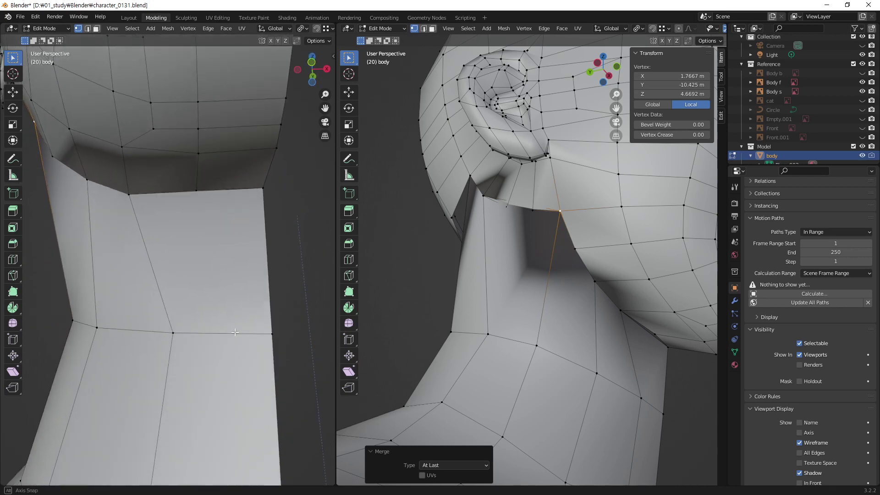
mouse_move(200, 272)
middle_down()
mouse_move(202, 309)
mouse_move(204, 264)
mouse_move(250, 275)
mouse_move(190, 272)
middle_up()
scroll(191, 272, down, 2)
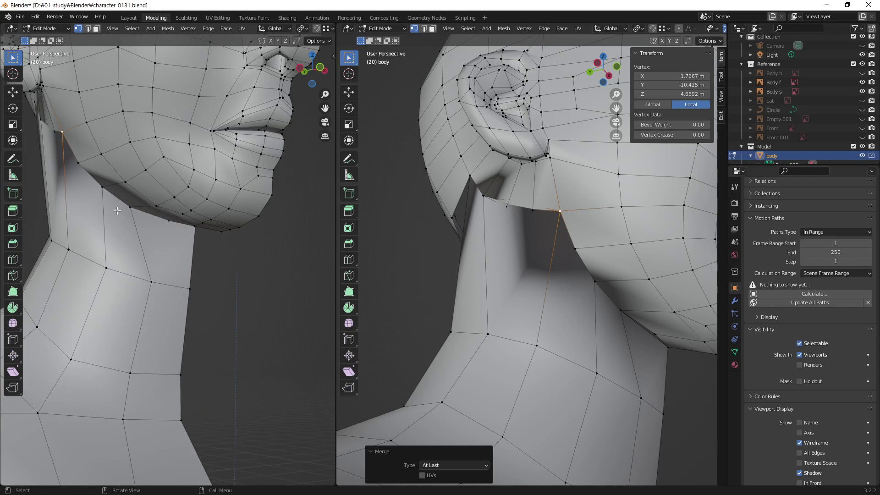
scroll(101, 198, down, 1)
drag(101, 215, 165, 381)
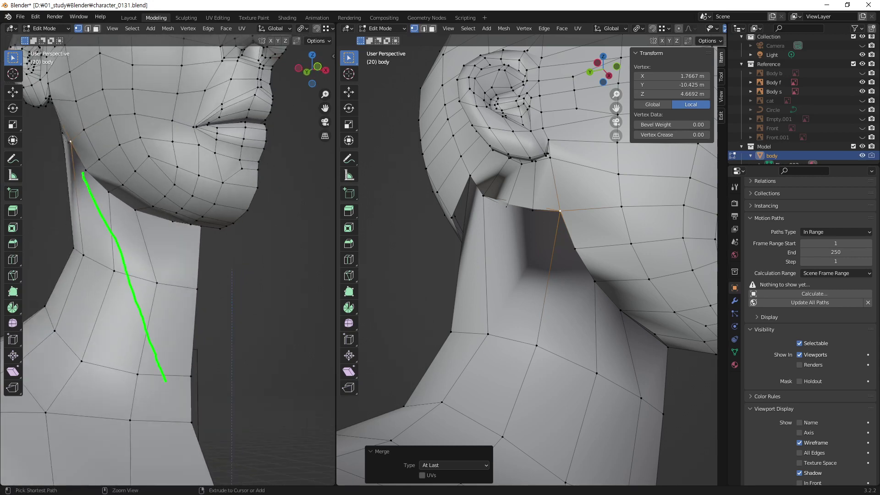
drag(176, 311, 213, 258)
middle_drag(165, 313, 197, 238)
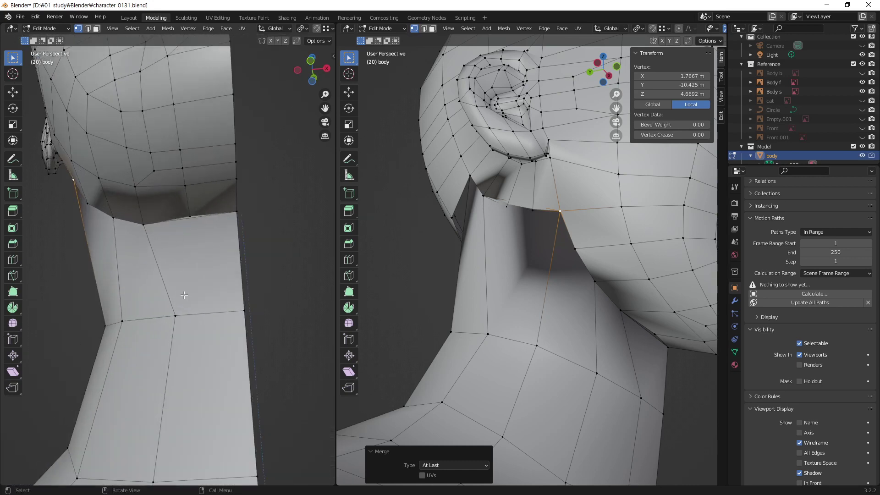
- Knife-cut two edges down the neck front from the head seam to the lower neck edge
key(k)
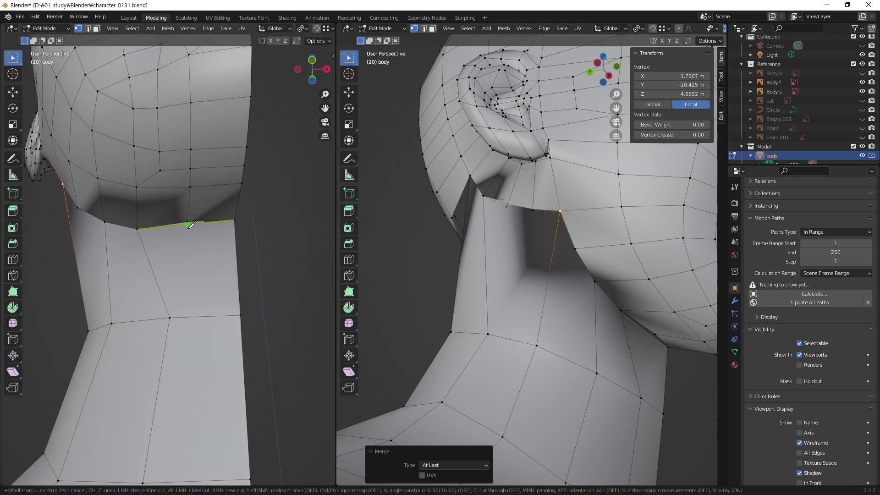
click(188, 224)
click(194, 269)
click(237, 268)
key(Return)
key(k)
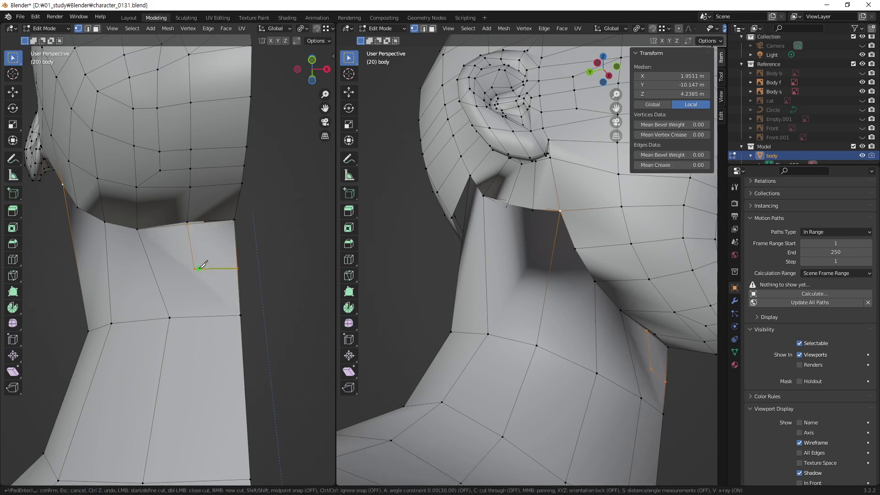
click(194, 269)
click(170, 317)
key(Return)
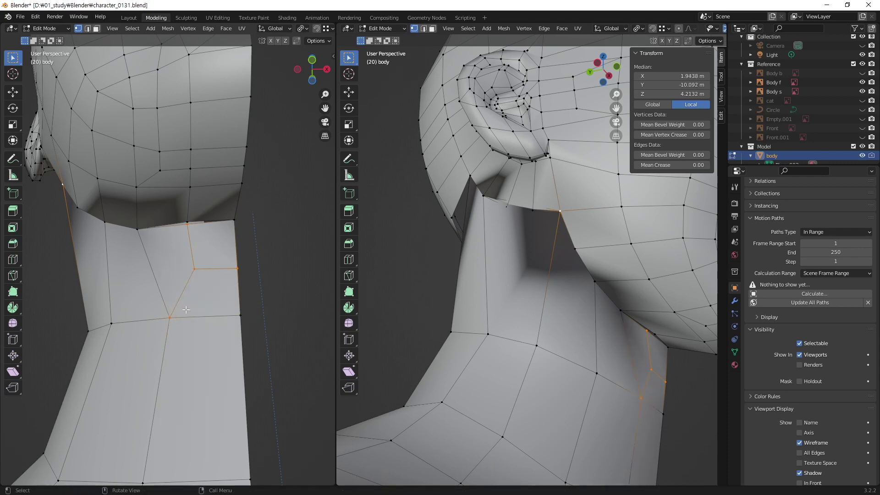
- Merge the extra seam vertex at the top of the cut into one
click(188, 223)
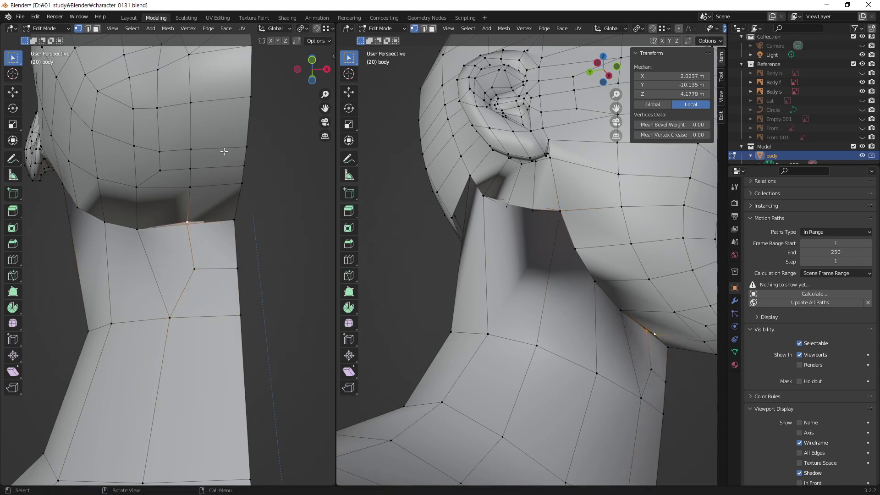
key(m)
click(206, 211)
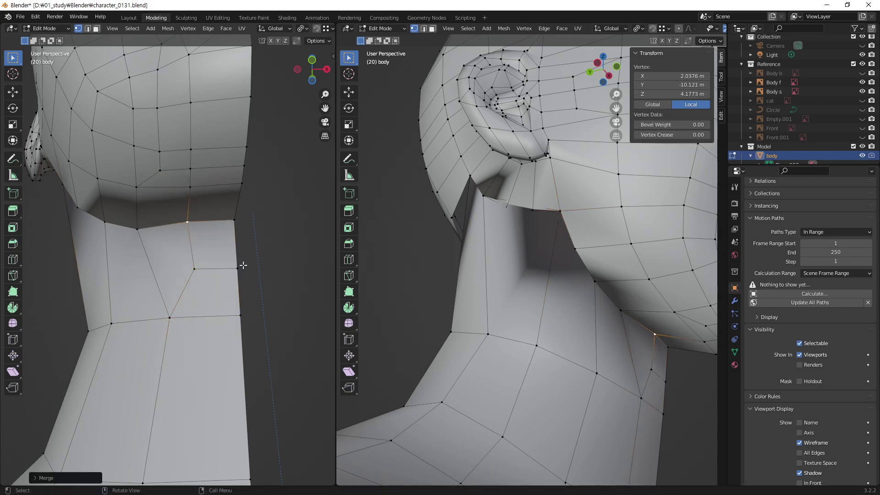
click(243, 265)
mouse_move(243, 266)
middle_down()
mouse_move(216, 263)
mouse_move(84, 172)
mouse_move(201, 266)
mouse_move(196, 272)
middle_up()
scroll(245, 390, down, 5)
mouse_move(242, 393)
middle_down()
mouse_move(128, 354)
mouse_move(138, 372)
mouse_move(157, 362)
mouse_move(206, 305)
mouse_move(171, 249)
mouse_move(266, 355)
middle_up()
mouse_move(144, 308)
middle_down()
mouse_move(243, 323)
mouse_move(251, 212)
mouse_move(259, 341)
middle_up()
- Orbit and zoom the left viewport to inspect the ear and side of the neck
scroll(177, 307, up, 1)
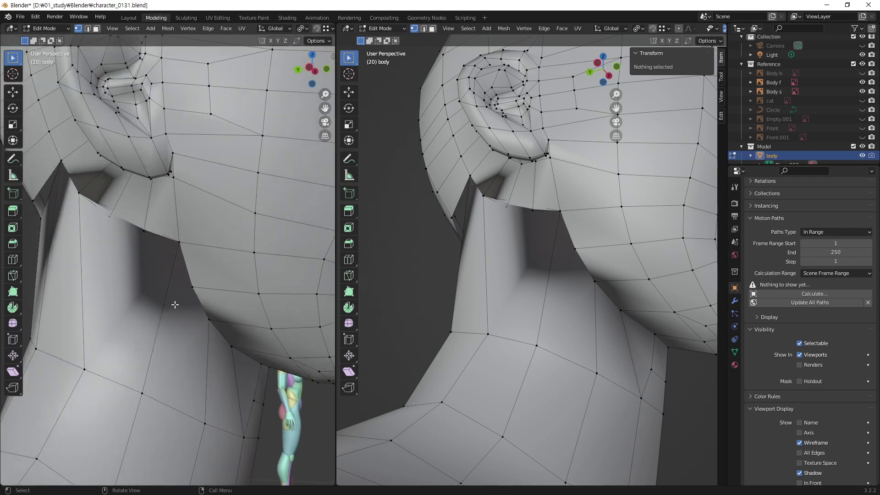
scroll(181, 318, up, 1)
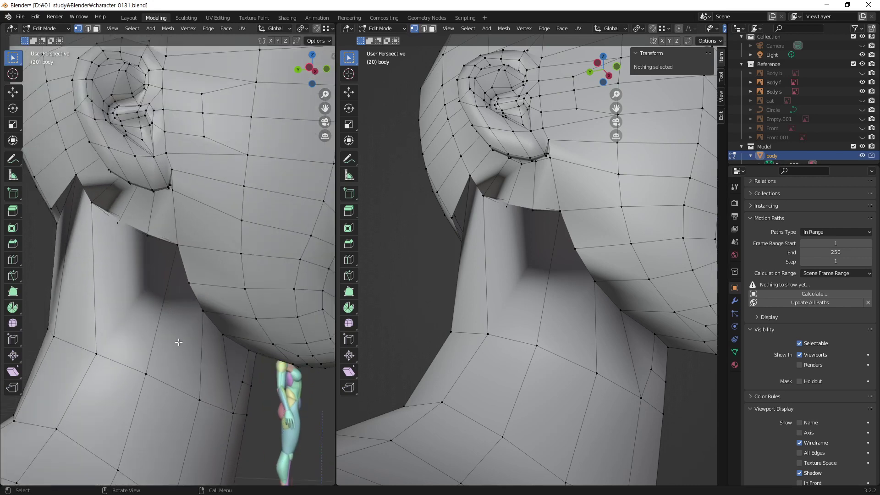
mouse_move(179, 342)
middle_down()
mouse_move(198, 338)
mouse_move(163, 307)
mouse_move(188, 296)
mouse_move(248, 369)
mouse_move(255, 373)
mouse_move(250, 359)
mouse_move(265, 362)
mouse_move(248, 388)
middle_up()
mouse_move(239, 355)
middle_down()
mouse_move(250, 373)
mouse_move(275, 334)
middle_up()
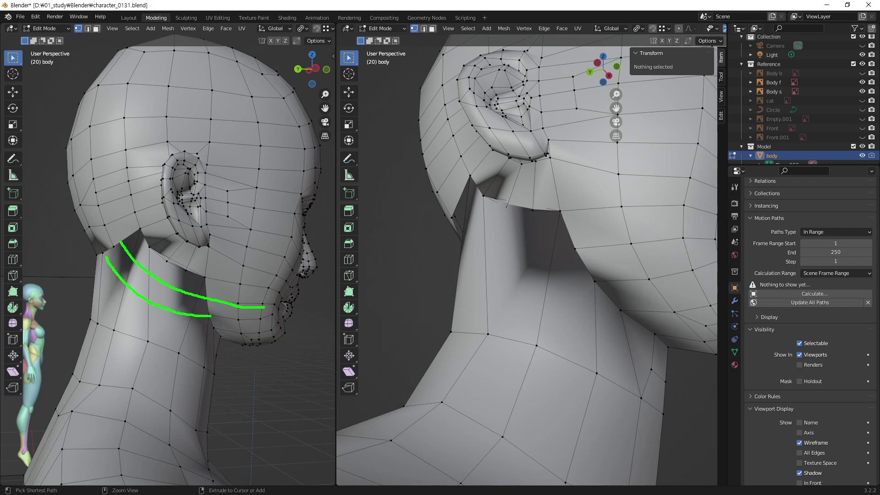
scroll(246, 366, up, 2)
scroll(246, 366, up, 2)
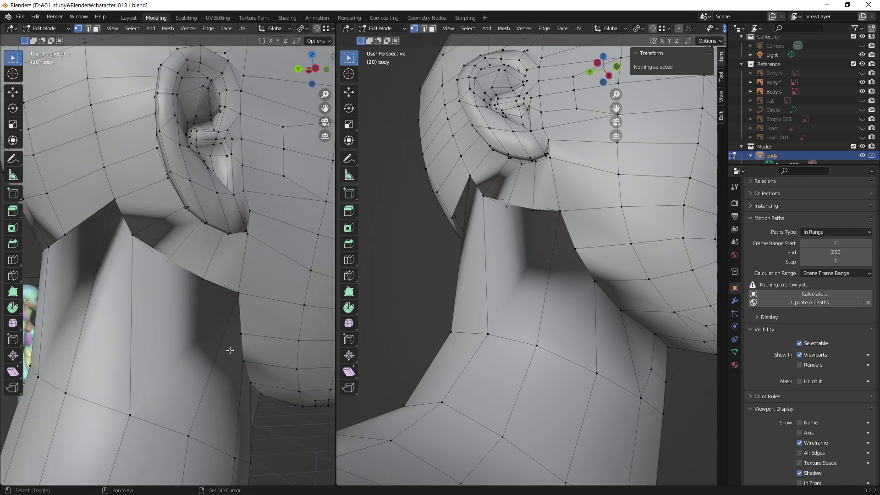
middle_drag(246, 365, 242, 348)
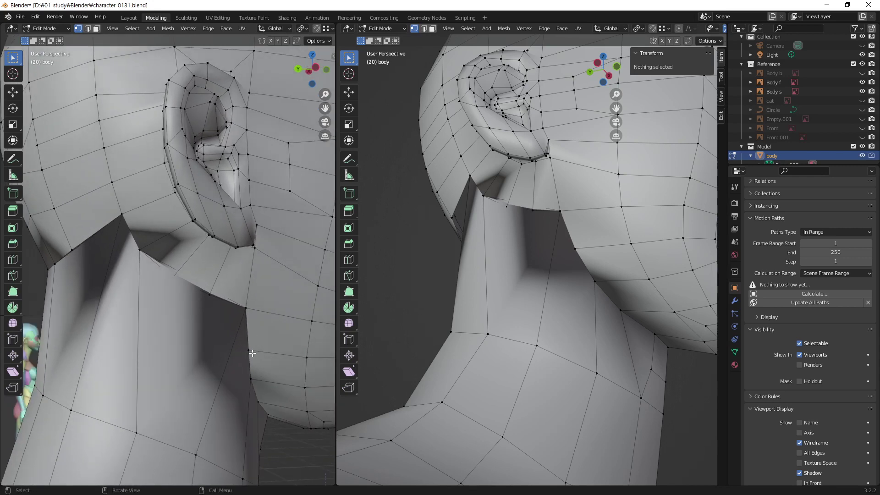
- Knife-cut an edge from the neck edge below the ear up to the jaw seam
key(k)
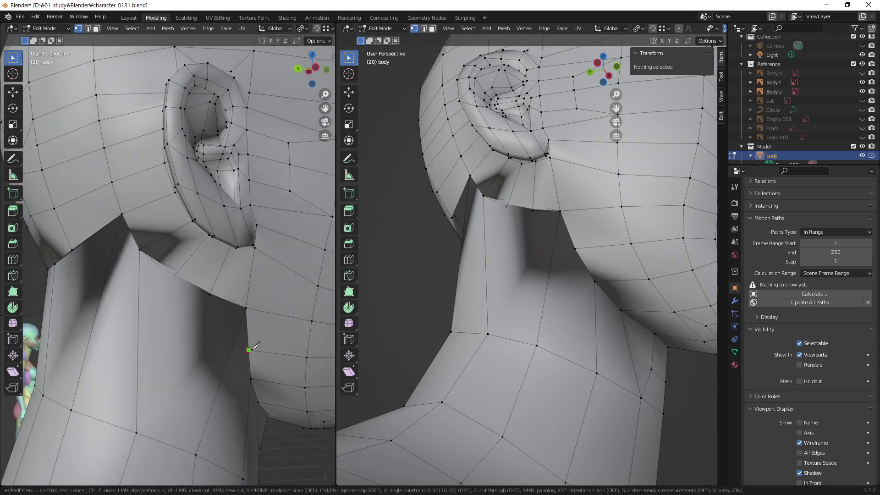
click(233, 345)
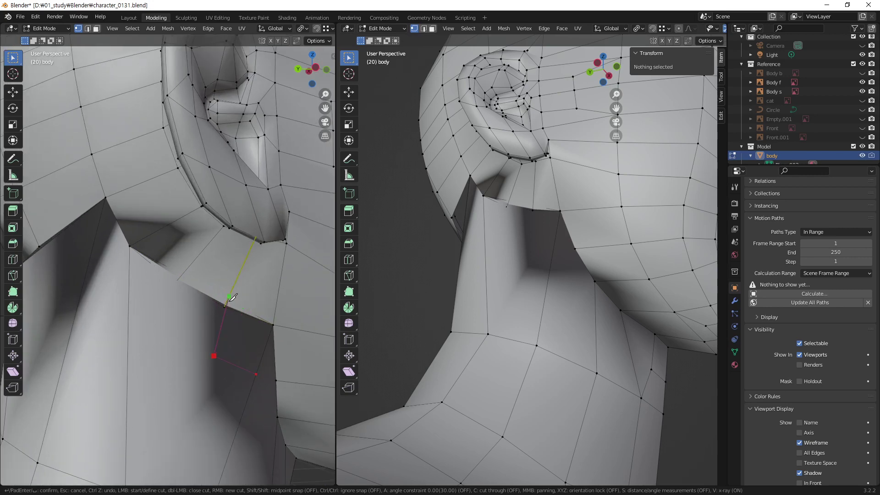
mouse_move(229, 292)
middle_down()
mouse_move(265, 319)
mouse_move(189, 310)
middle_up()
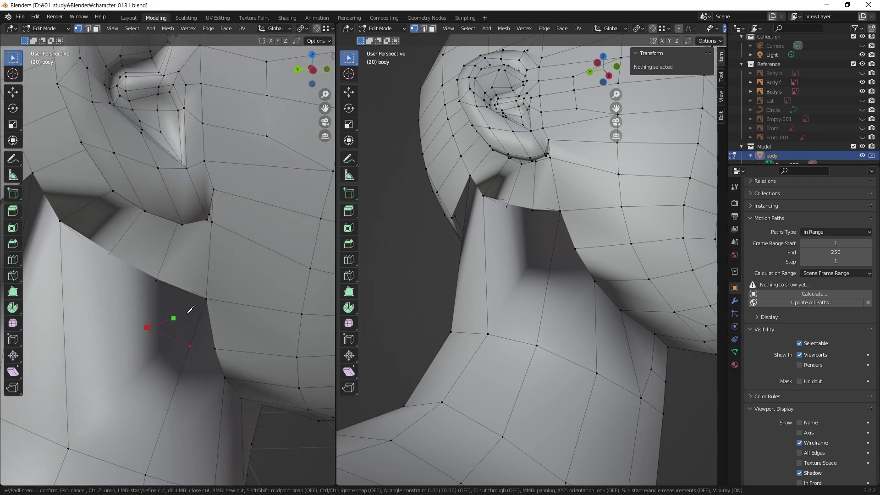
click(205, 304)
scroll(138, 294, down, 5)
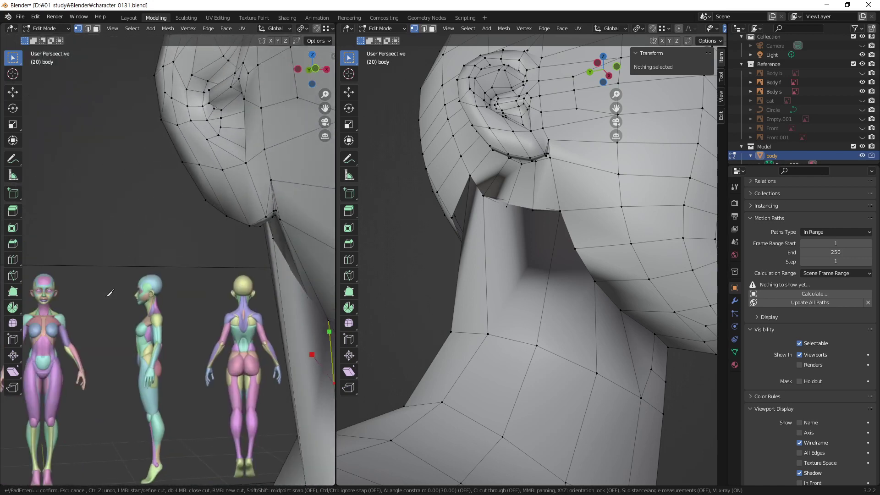
scroll(36, 289, up, 5)
middle_drag(36, 290, 134, 291)
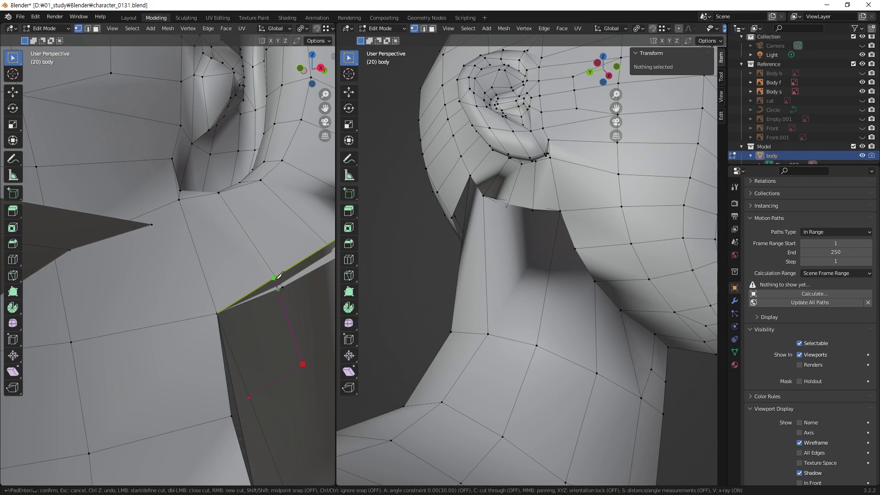
click(275, 278)
key(Return)
- Merge the sliver vertex at the head seam into its neighbouring vertex
click(274, 281)
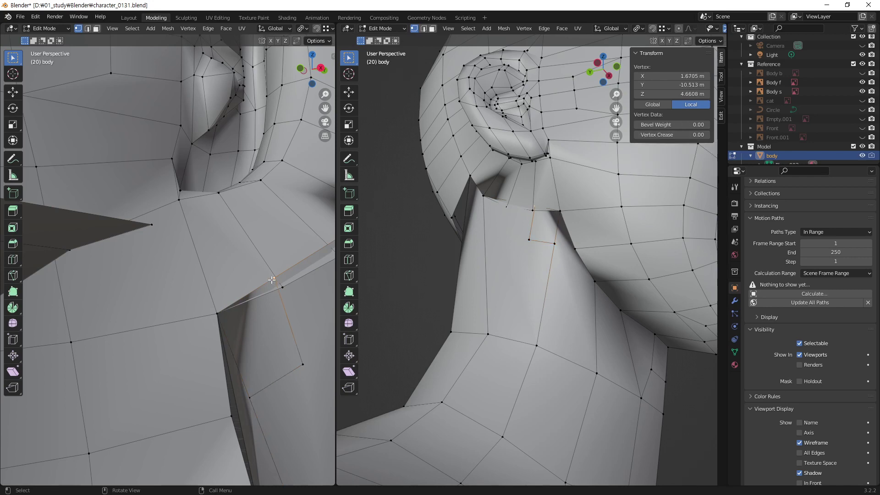
shift+middle_drag(282, 288, 179, 321)
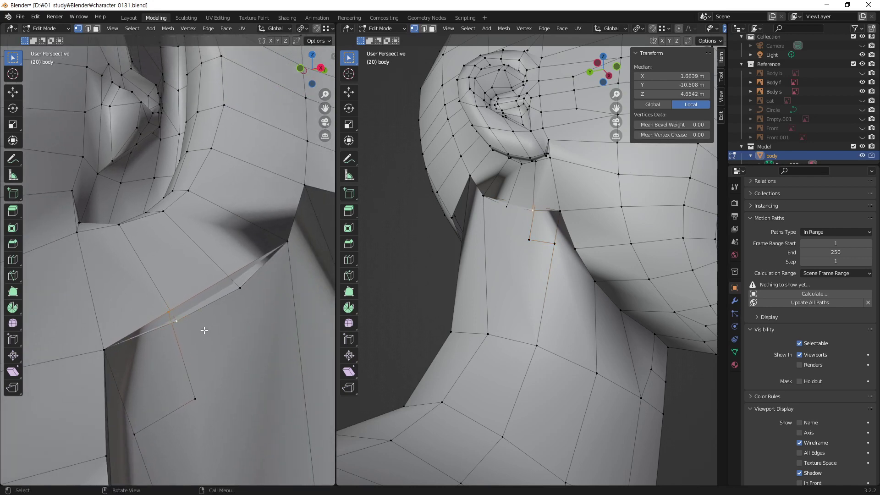
key(m)
click(205, 330)
- Knife-cut from the lower neck vertex up to the seam vertex, forming a new quad
mouse_move(192, 356)
middle_down()
mouse_move(267, 341)
mouse_move(91, 350)
middle_up()
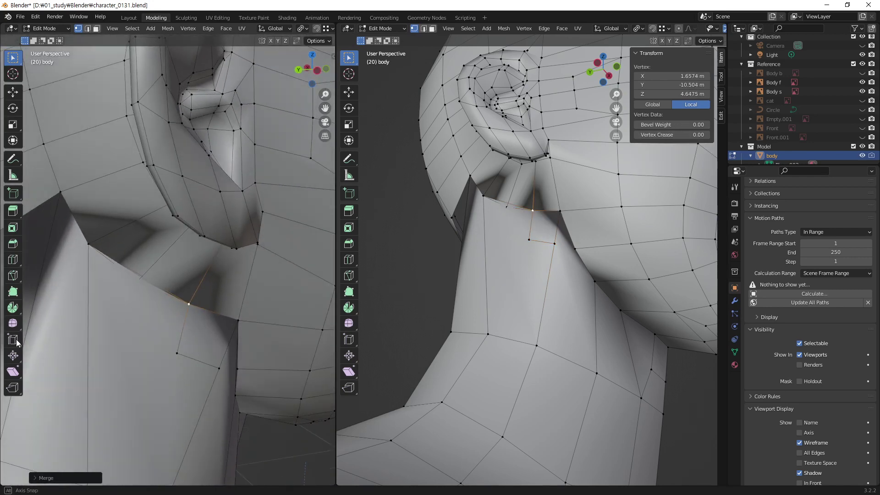
middle_drag(134, 292, 305, 353)
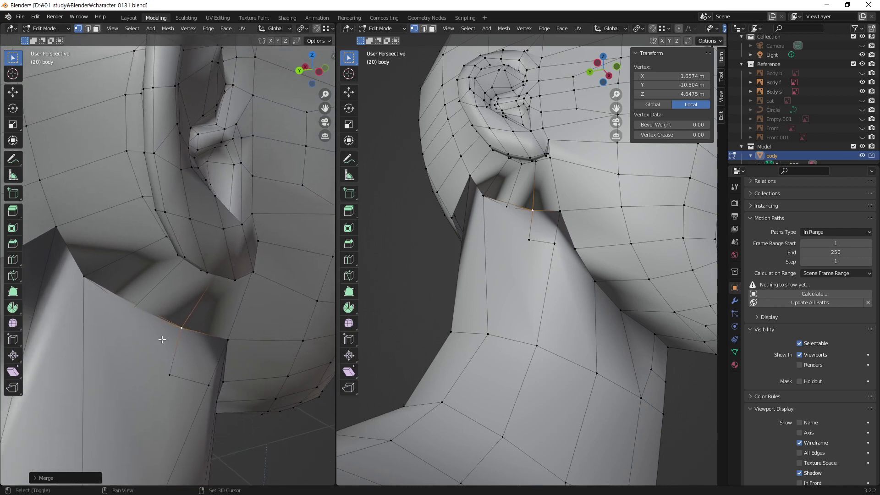
shift+middle_drag(229, 367, 277, 250)
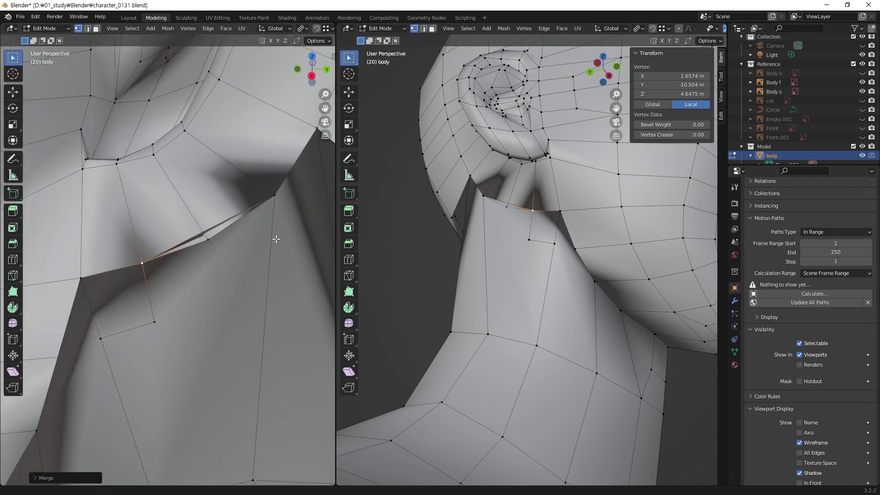
key(k)
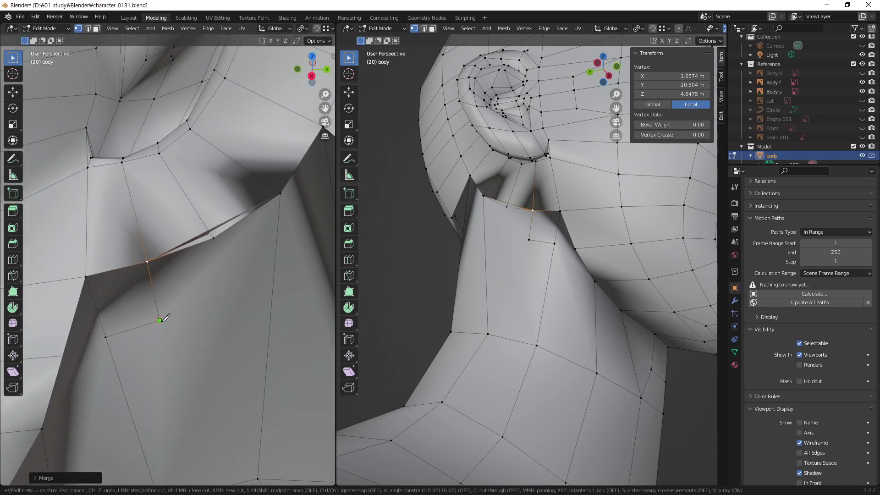
click(160, 321)
click(228, 297)
click(213, 227)
key(Return)
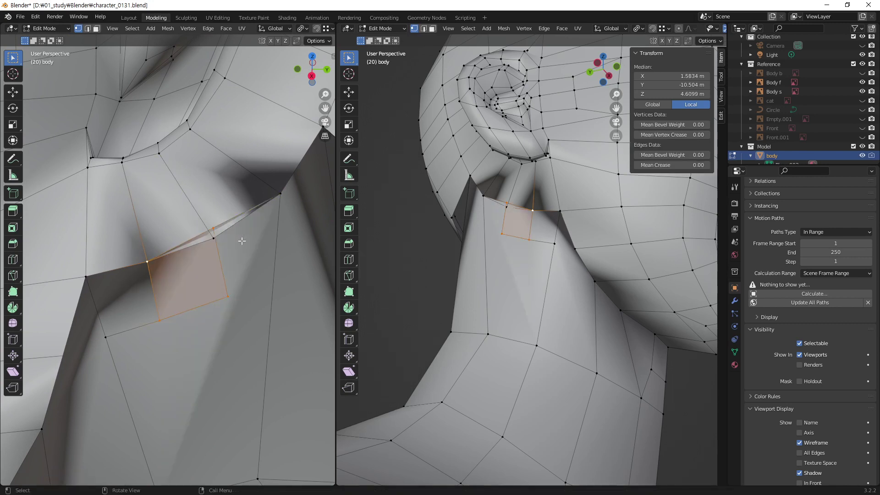
- Merge the new face's upper vertex into the seam vertex
click(214, 225)
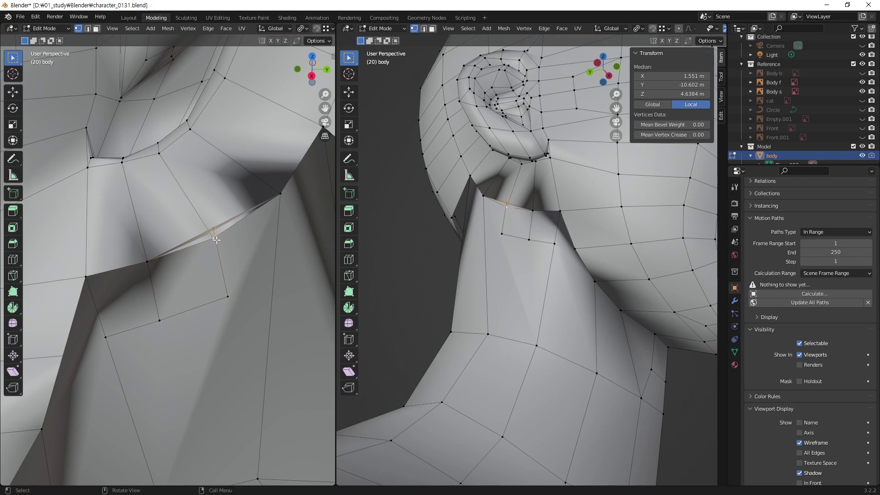
key(m)
click(224, 247)
mouse_move(224, 246)
middle_down()
mouse_move(116, 243)
mouse_move(258, 350)
middle_up()
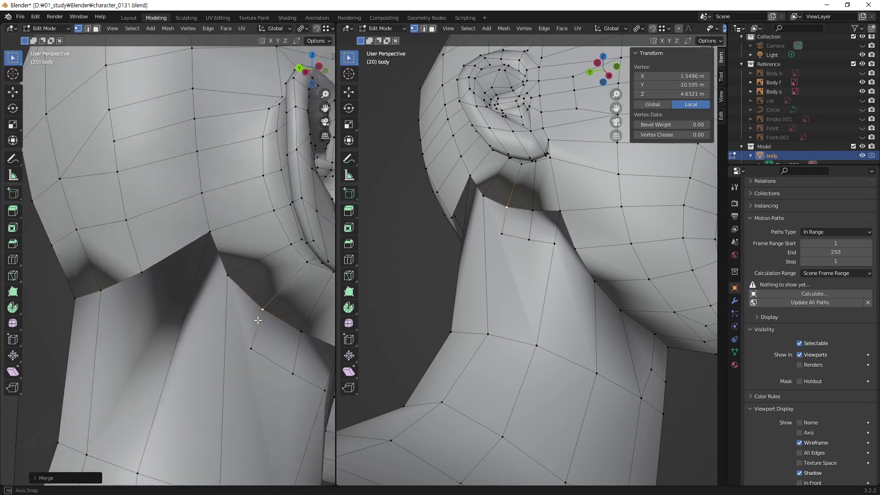
- Knife-cut a new edge from the vertical neck edge toward the ear side
key(k)
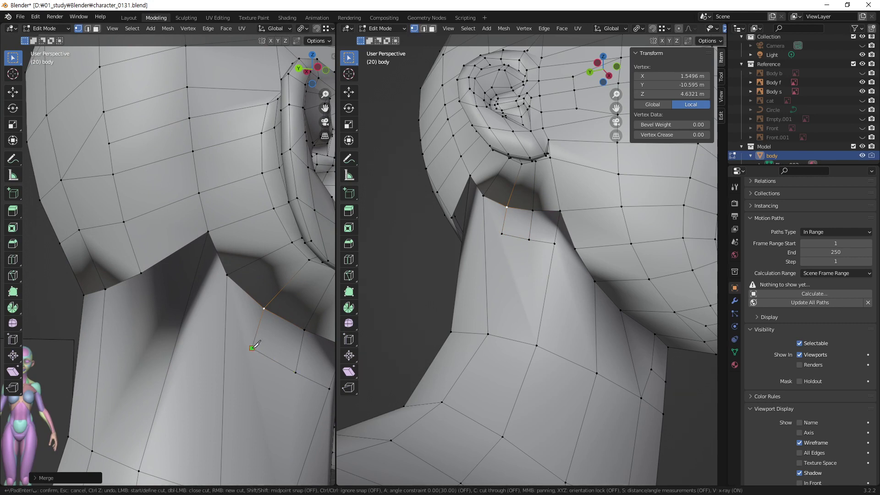
click(226, 329)
middle_drag(161, 301, 179, 317)
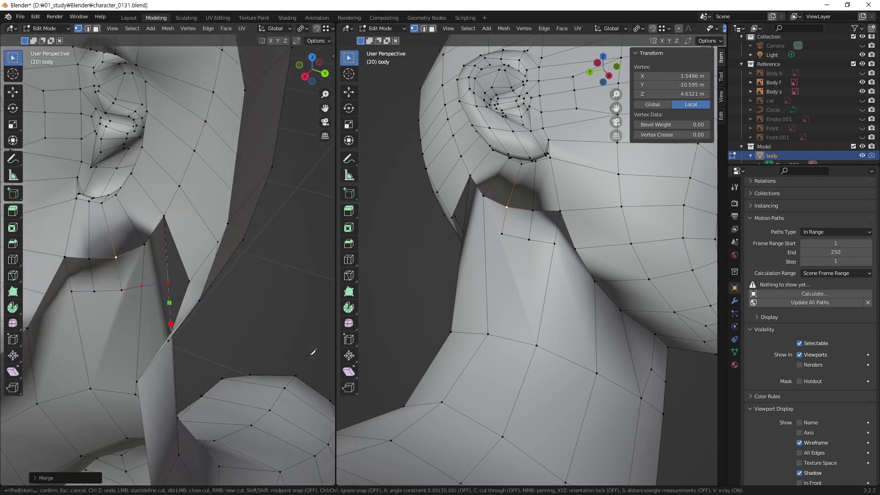
click(179, 277)
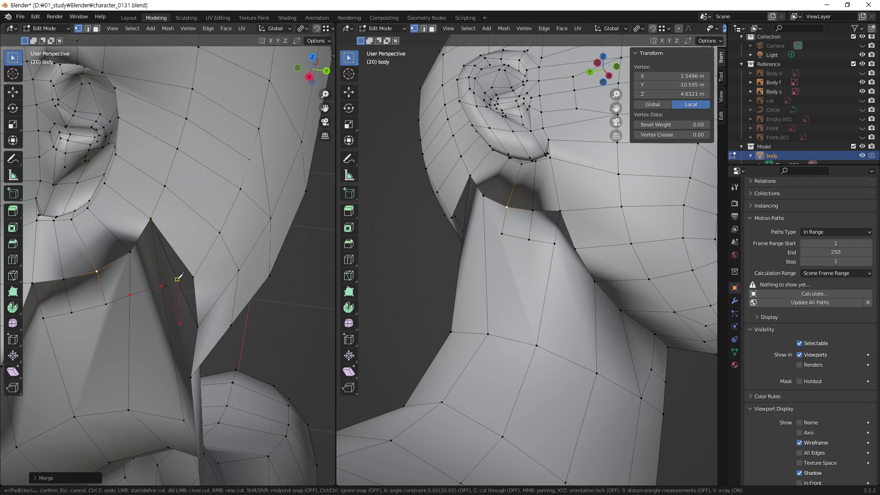
key(Return)
- Merge the overlapping vertices near the jaw seam by distance, then pick another neck vertex
mouse_move(179, 277)
middle_down()
mouse_move(76, 241)
mouse_move(112, 251)
middle_up()
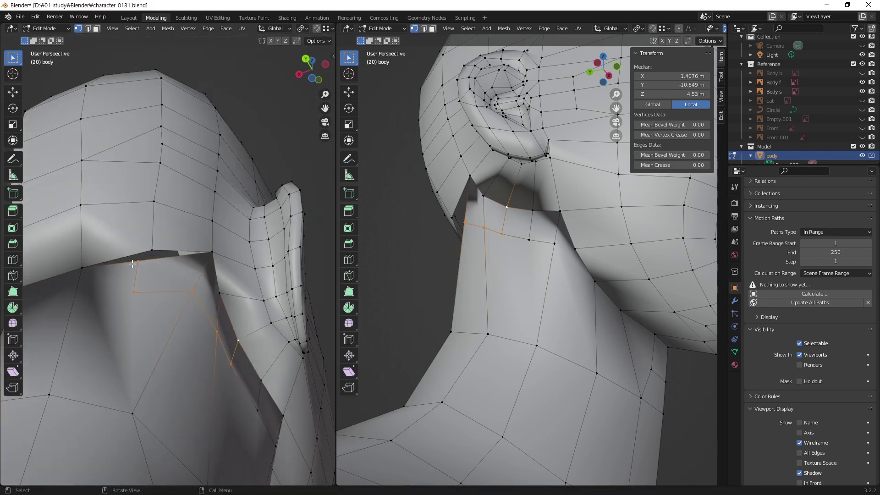
click(152, 251)
key(alt+m)
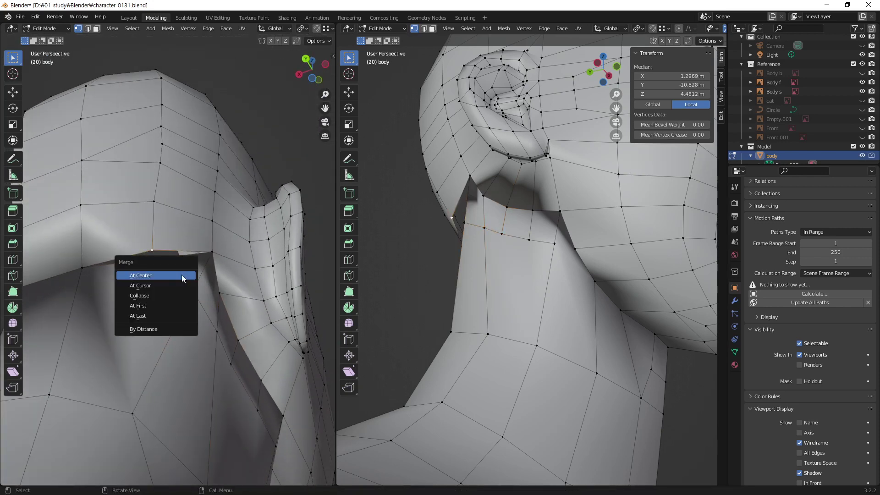
click(173, 334)
scroll(173, 334, down, 2)
mouse_move(173, 333)
middle_down()
mouse_move(108, 388)
mouse_move(242, 407)
mouse_move(211, 337)
mouse_move(272, 344)
mouse_move(256, 287)
middle_up()
click(283, 419)
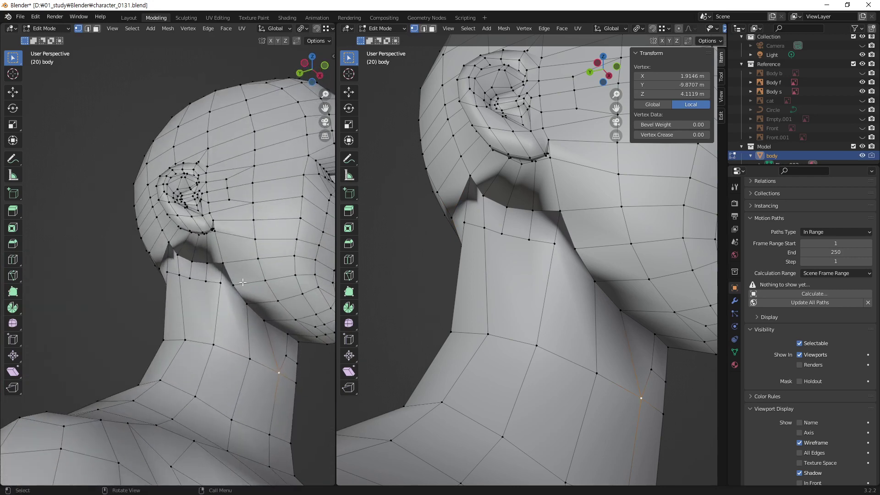
- Reposition a lower neck vertex below the ear with Grab
click(235, 284)
scroll(220, 289, up, 3)
scroll(191, 293, up, 2)
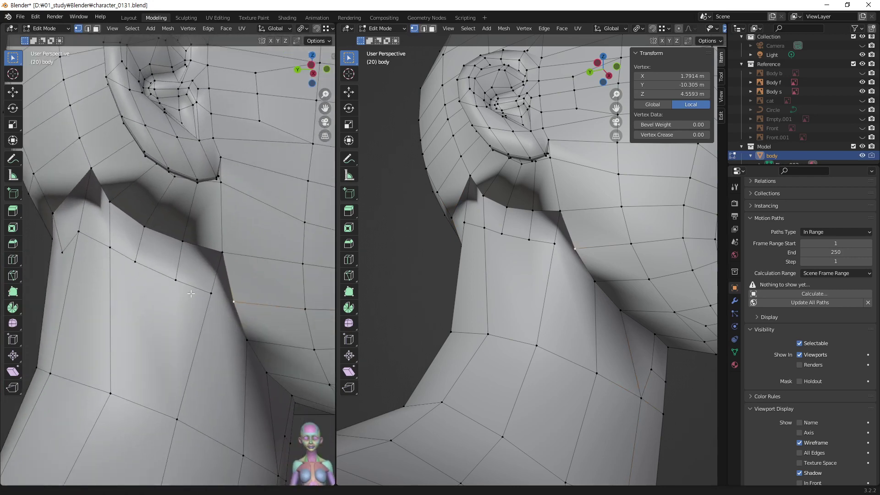
middle_drag(191, 293, 228, 363)
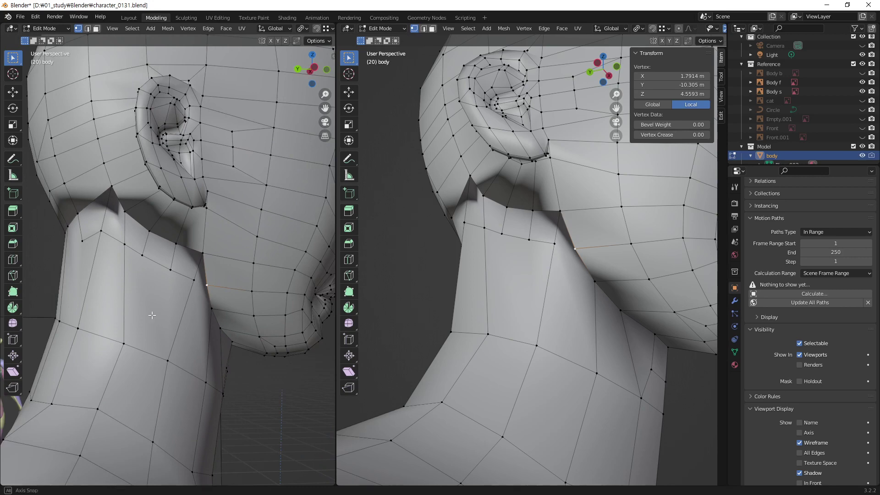
mouse_move(152, 315)
middle_down()
mouse_move(196, 324)
mouse_move(240, 353)
mouse_move(182, 294)
mouse_move(33, 275)
mouse_move(39, 335)
mouse_move(182, 306)
mouse_move(216, 356)
mouse_move(192, 315)
middle_up()
scroll(33, 275, down, 5)
scroll(182, 306, up, 3)
scroll(200, 331, up, 3)
scroll(217, 357, up, 4)
middle_drag(213, 375, 188, 363)
key(g)
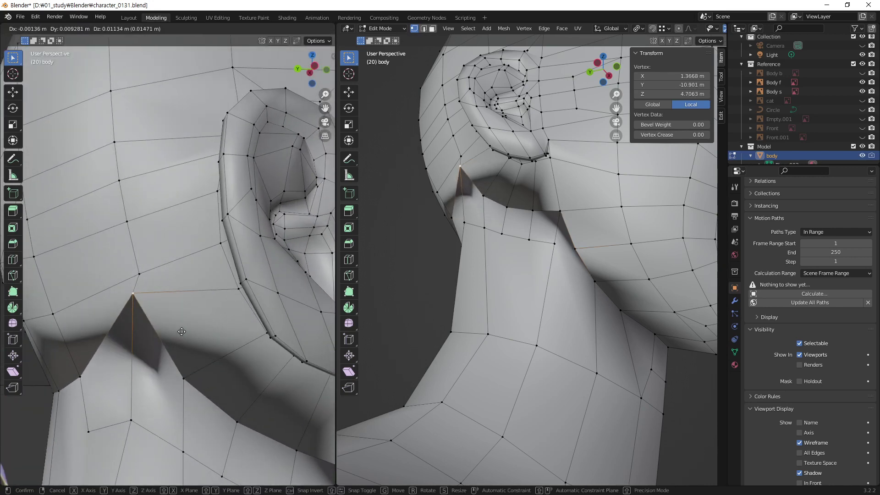
click(187, 363)
- Move a second neck vertex into place and begin a knife cut across the neck
scroll(211, 390, down, 3)
mouse_move(211, 390)
middle_down()
mouse_move(229, 363)
mouse_move(215, 367)
middle_up()
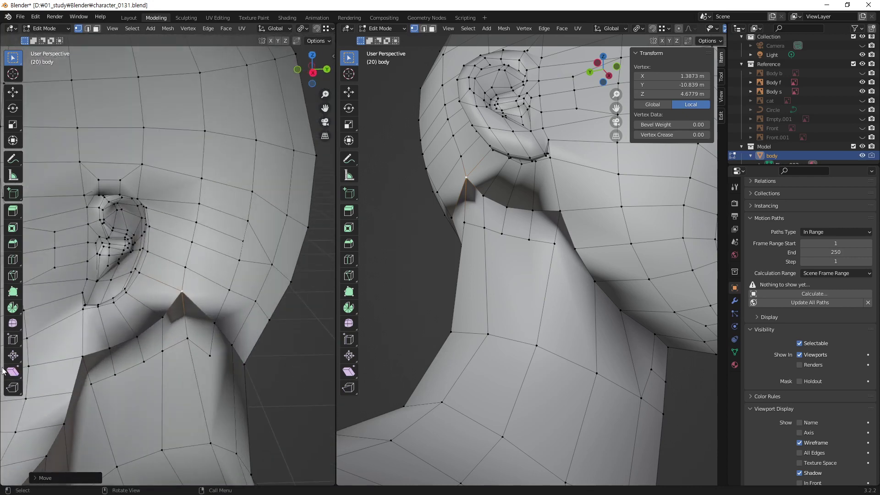
mouse_move(142, 354)
middle_down()
mouse_move(104, 354)
mouse_move(309, 356)
mouse_move(421, 414)
middle_up()
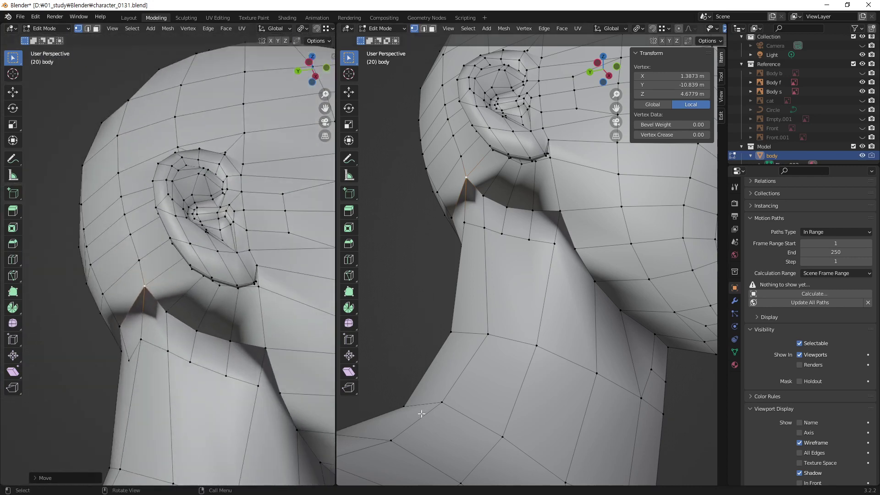
click(283, 392)
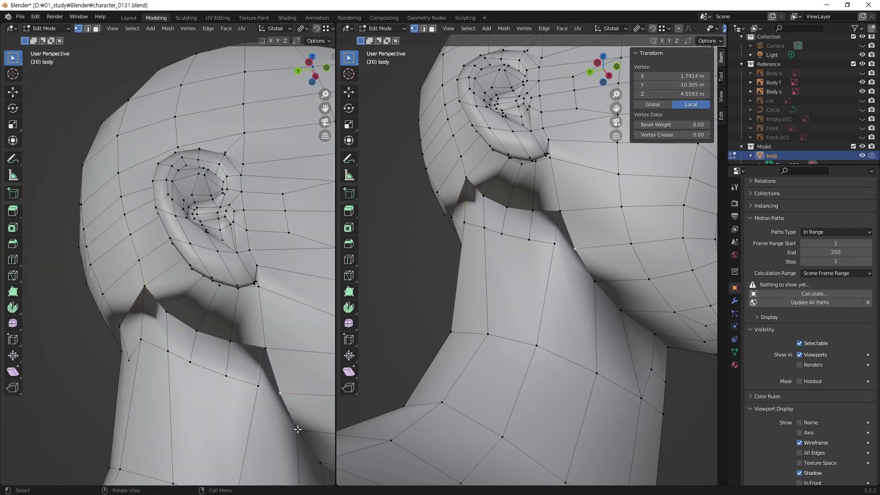
click(314, 396)
mouse_move(279, 432)
shift+middle_down()
mouse_move(191, 294)
mouse_move(180, 327)
shift+middle_up()
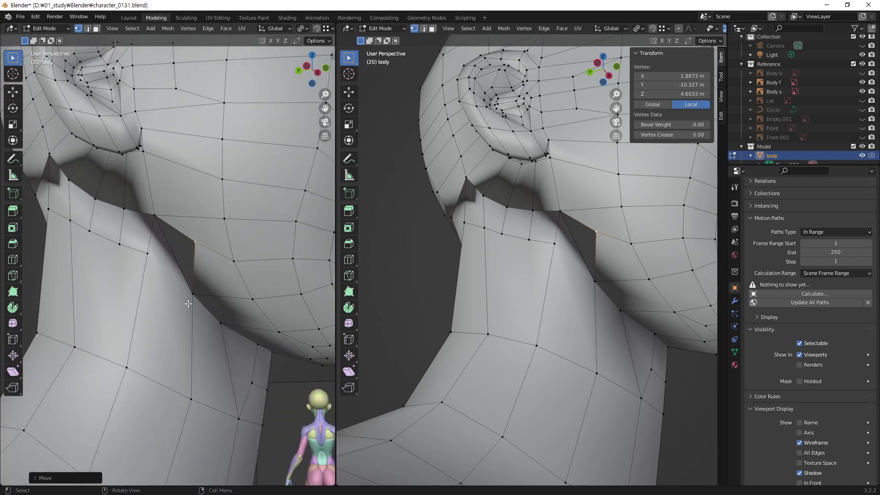
key(k)
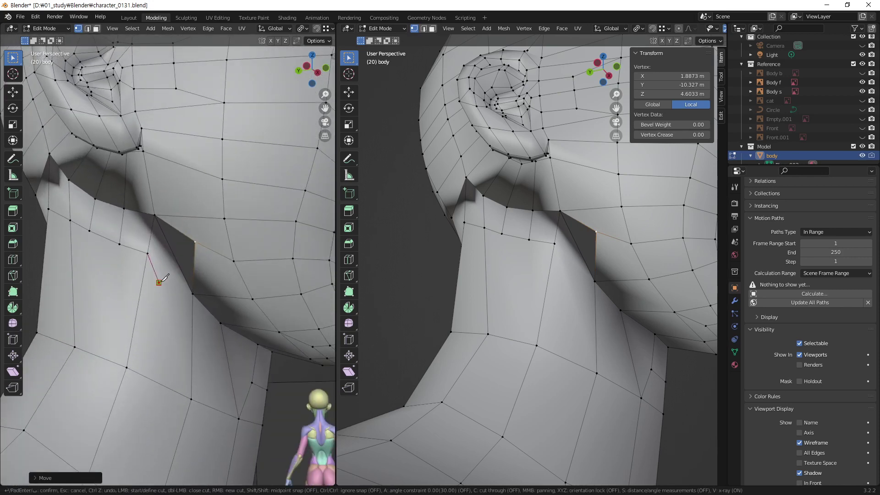
click(159, 282)
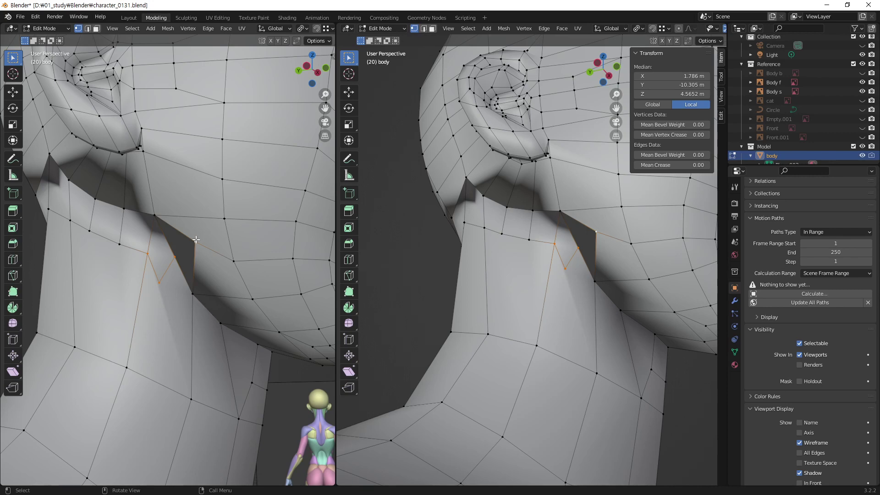
- Merge the vertex beside the new cut with its neighbour, then clear the selection
click(196, 239)
middle_drag(196, 239, 212, 306)
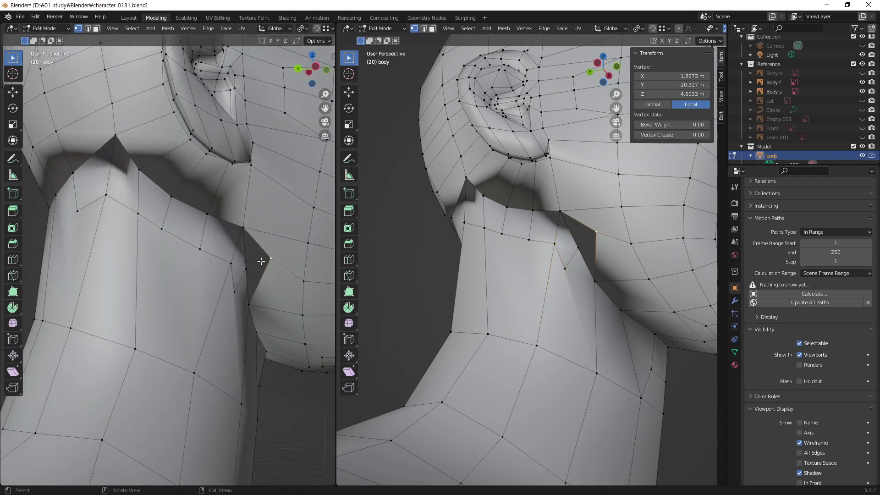
key(g)
click(247, 270)
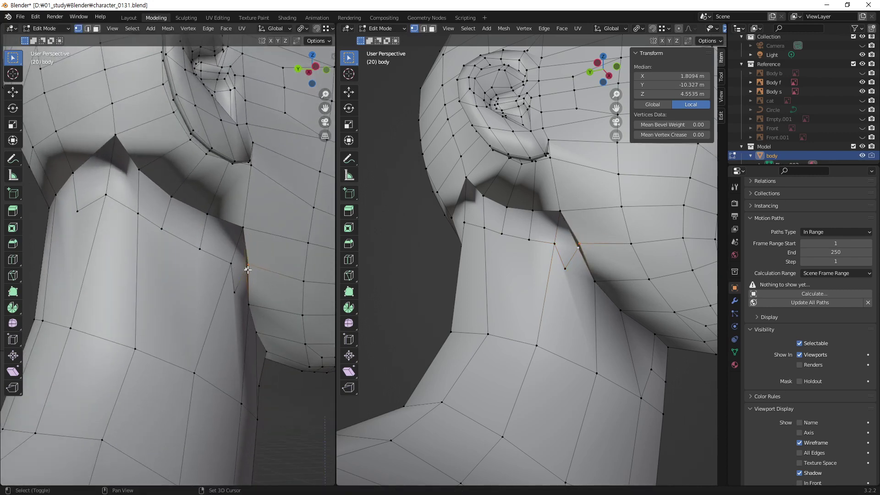
key(m)
click(205, 320)
mouse_move(239, 308)
middle_down()
mouse_move(199, 297)
mouse_move(196, 380)
mouse_move(186, 304)
mouse_move(201, 307)
middle_up()
scroll(196, 379, down, 5)
key(alt+a)
mouse_move(196, 271)
middle_down()
mouse_move(198, 300)
mouse_move(292, 291)
middle_up()
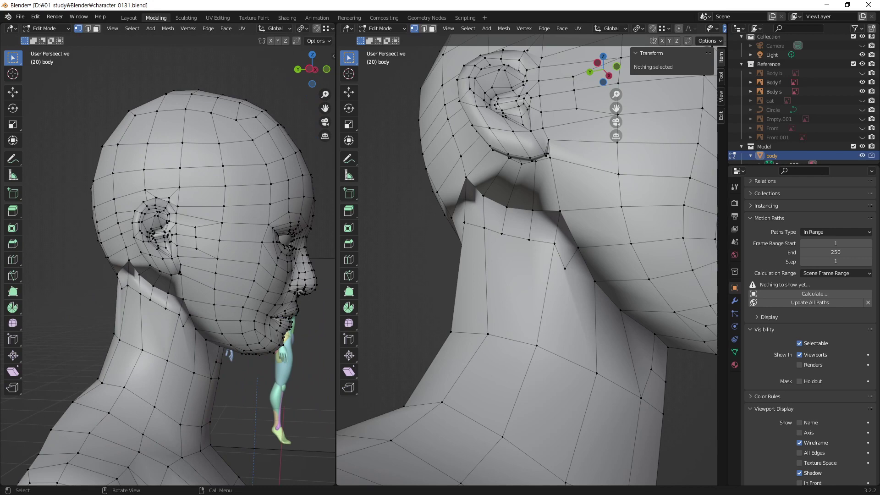
- Widen the left viewport and enable the Face Orientation overlay
drag(336, 362, 497, 363)
mouse_move(315, 295)
middle_down()
mouse_move(288, 300)
mouse_move(357, 311)
middle_up()
scroll(291, 306, up, 5)
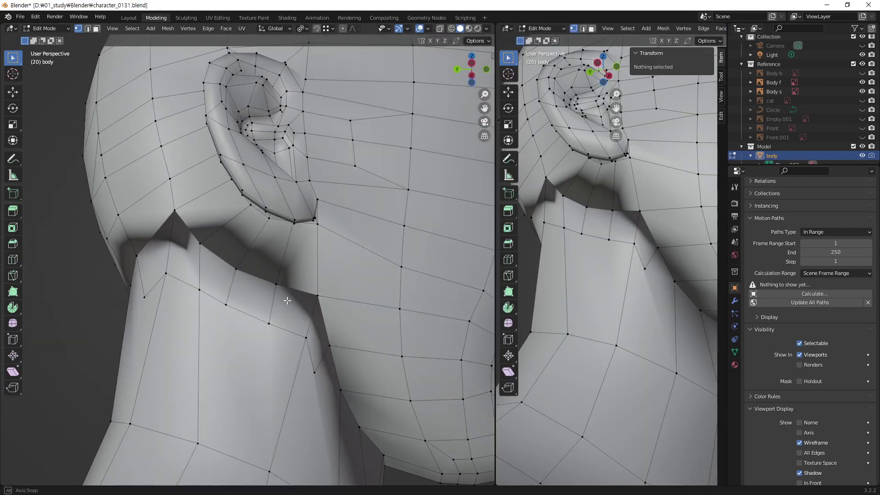
scroll(205, 338, down, 5)
middle_drag(312, 339, 179, 288)
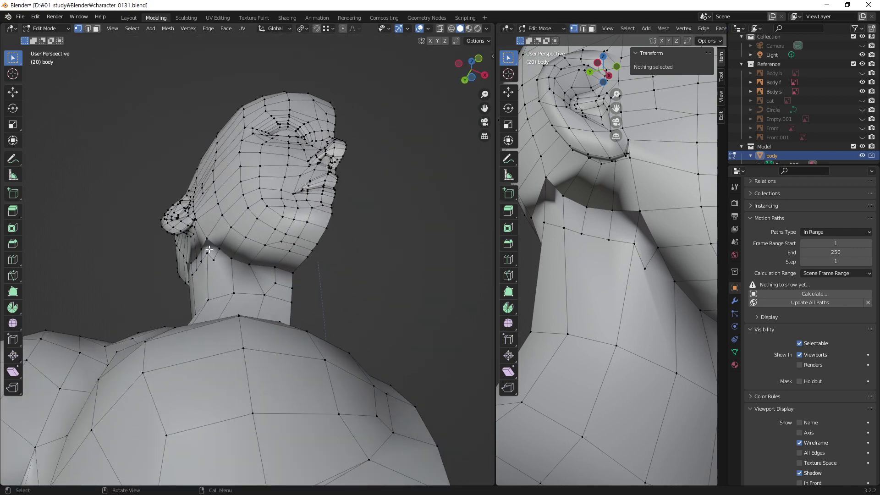
middle_drag(204, 252, 275, 312)
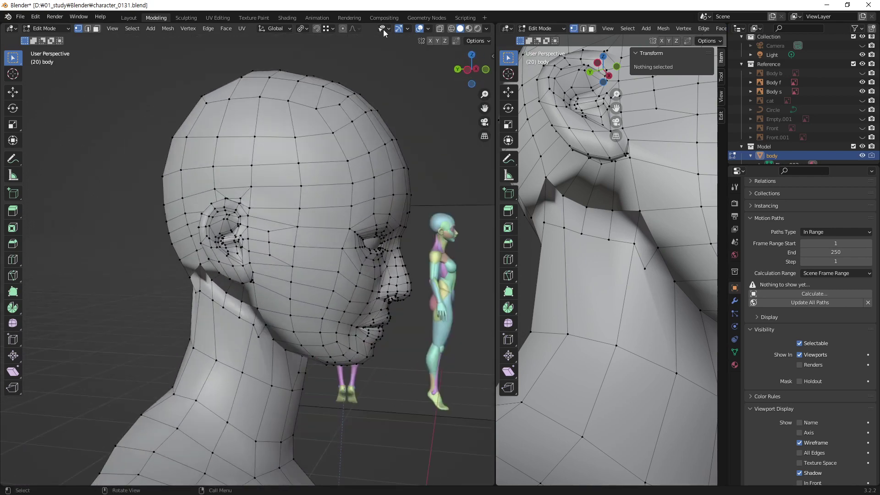
click(428, 28)
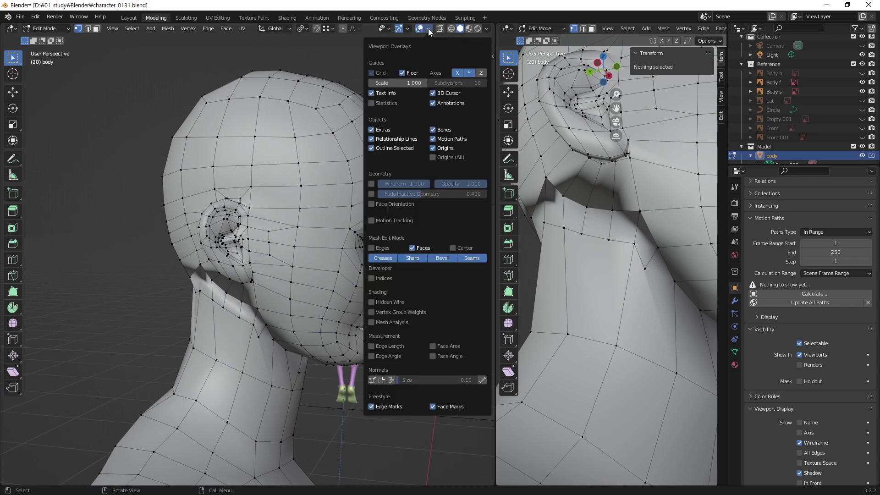
click(371, 204)
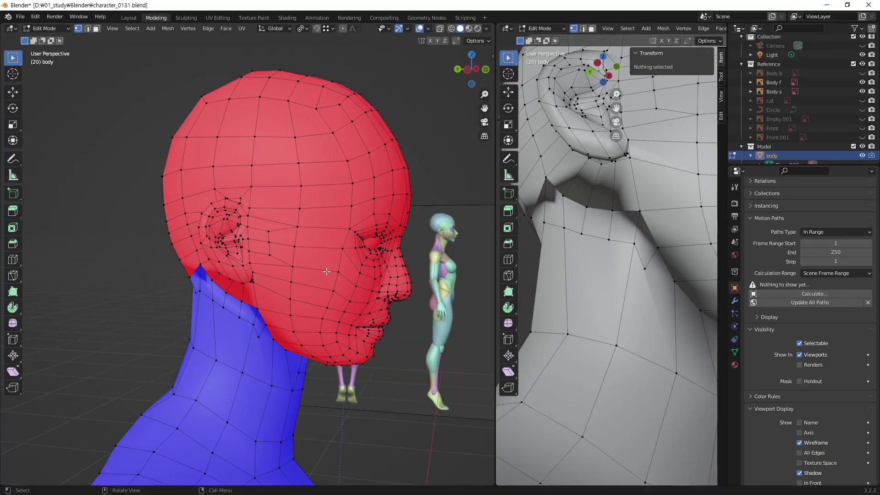
- Check the red and blue face orientation around the character, then return to Object Mode
scroll(327, 272, down, 2)
middle_drag(326, 272, 291, 297)
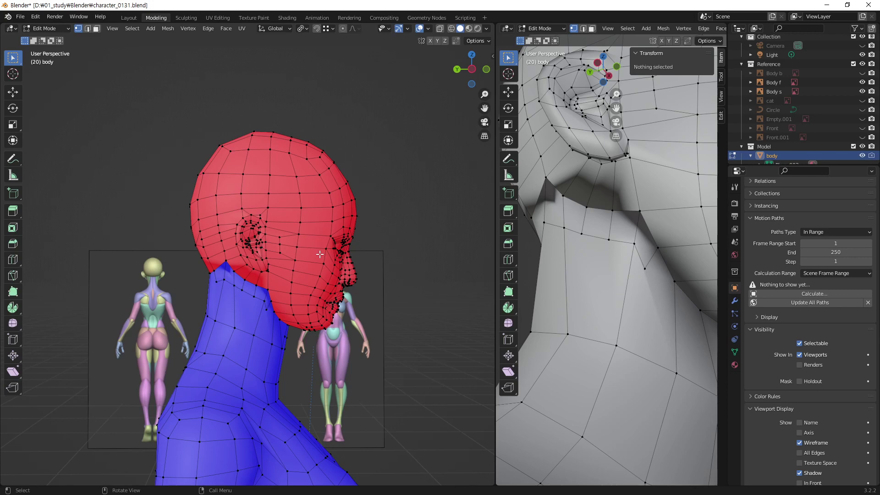
mouse_move(211, 366)
middle_down()
mouse_move(299, 411)
mouse_move(387, 406)
mouse_move(292, 379)
mouse_move(161, 367)
mouse_move(122, 344)
mouse_move(244, 264)
middle_up()
key(Tab)
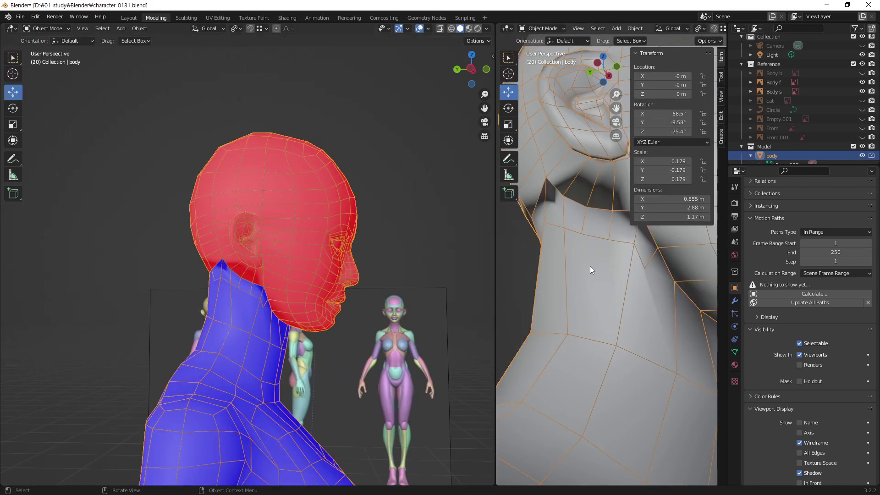
- Set the viewports to left-side and back orthographic views with X-ray on
scroll(323, 283, down, 3)
middle_drag(686, 263, 687, 272)
scroll(688, 273, down, 3)
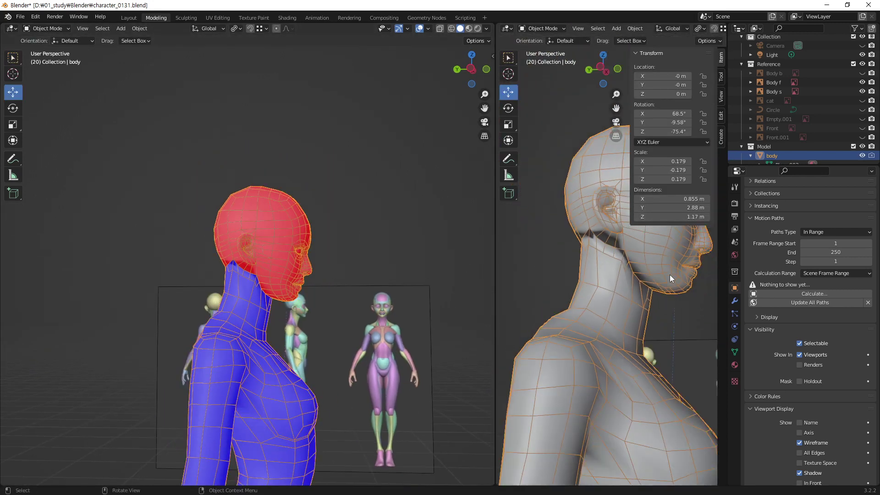
scroll(670, 275, down, 2)
key(ctrl+KP_1)
key(ctrl+KP_3)
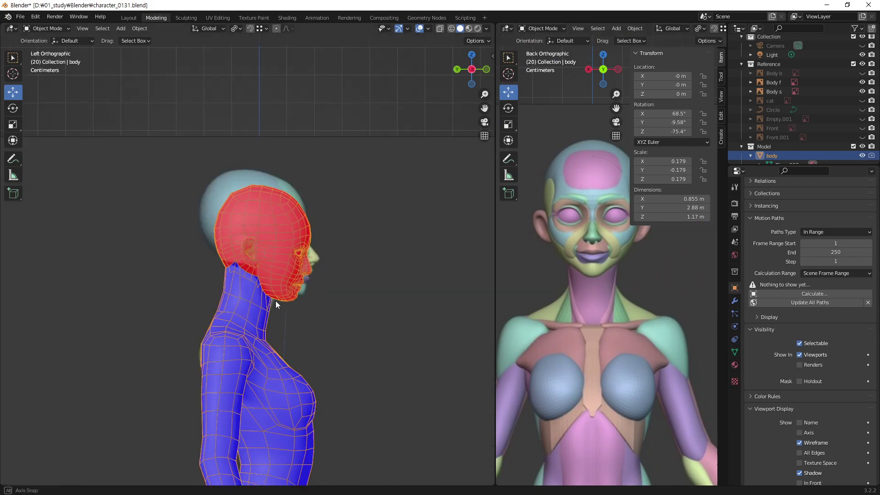
scroll(271, 266, up, 2)
scroll(265, 232, up, 3)
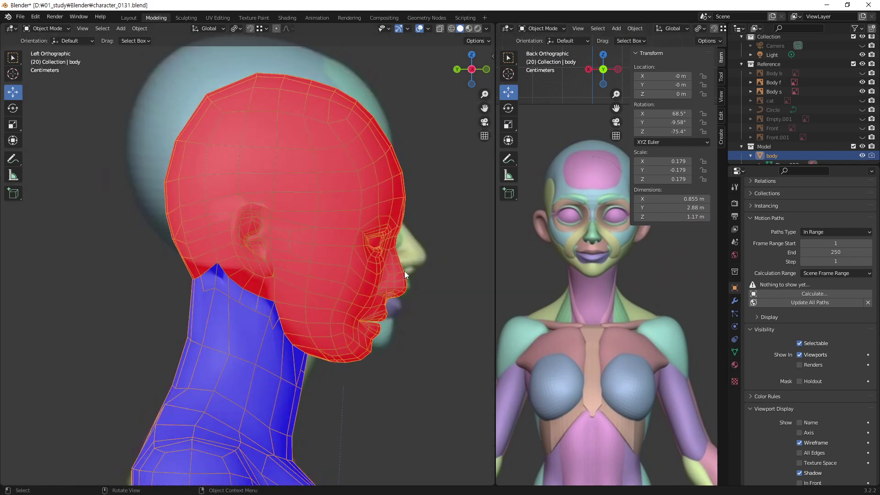
key(alt+z)
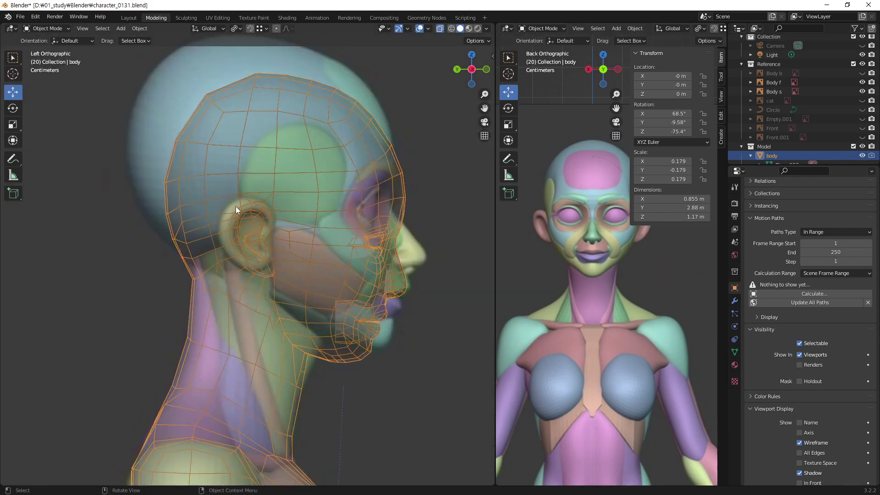
- Lasso-select all the head's faces in Edit Mode face select
key(Tab)
key(3)
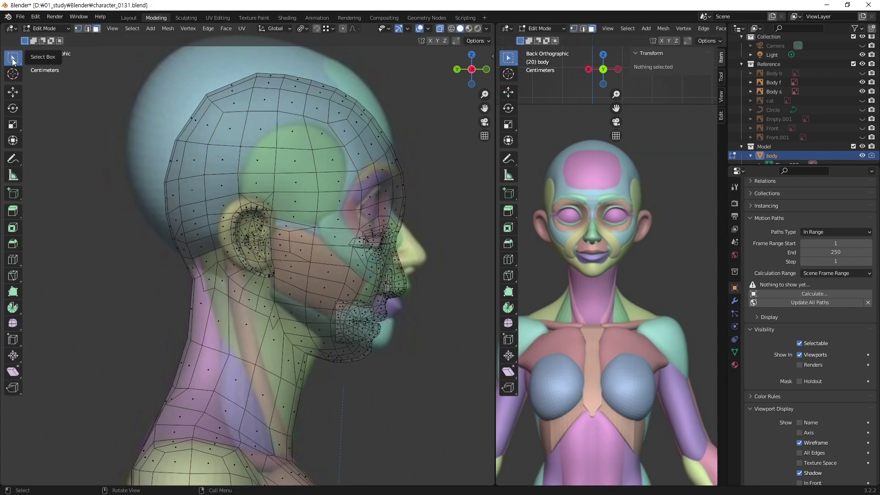
drag(13, 59, 72, 98)
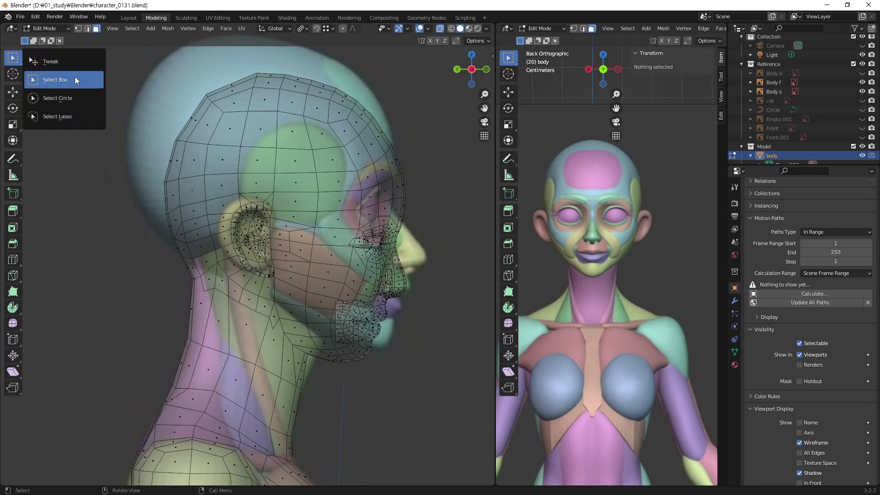
click(64, 118)
mouse_move(231, 67)
mouse_down()
mouse_move(137, 180)
mouse_move(179, 257)
mouse_move(217, 300)
mouse_move(207, 293)
mouse_move(211, 274)
mouse_move(278, 312)
mouse_move(302, 355)
mouse_move(330, 366)
mouse_move(409, 364)
mouse_move(456, 202)
mouse_move(344, 57)
mouse_up()
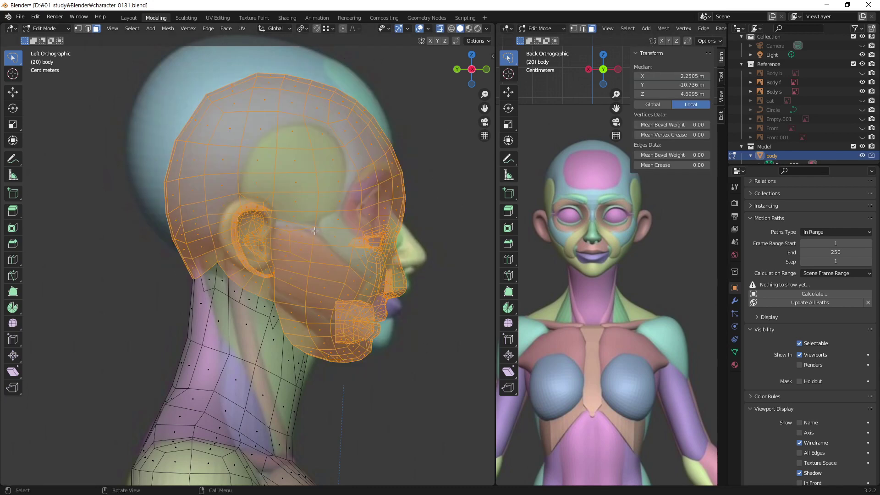
- Flip the selected head faces' normals, turn off X-ray, and deselect everything
key(ctrl+n)
key(alt+n)
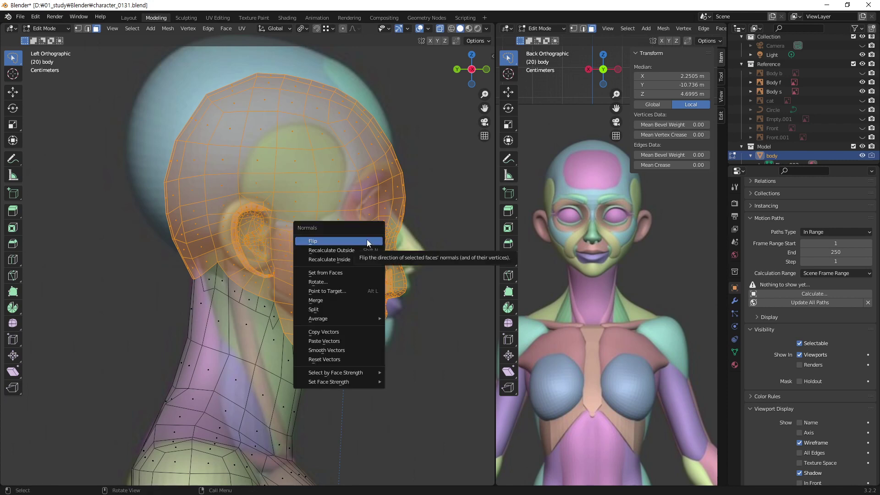
click(367, 240)
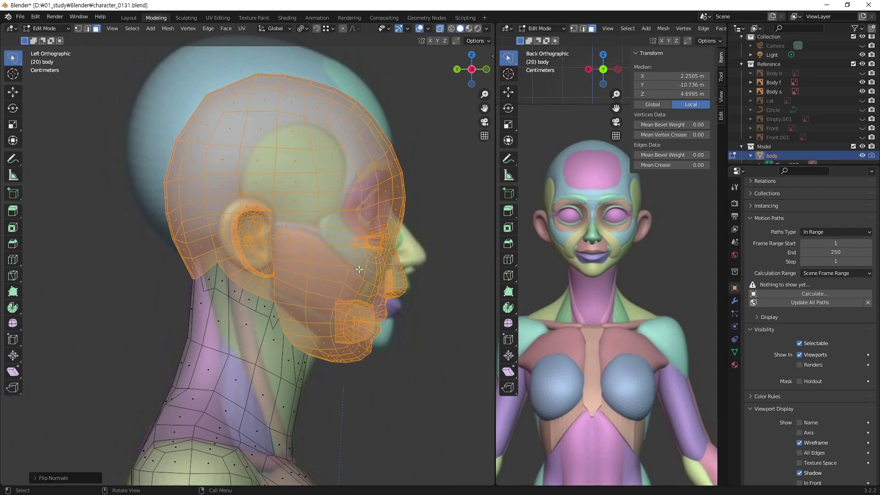
key(alt+z)
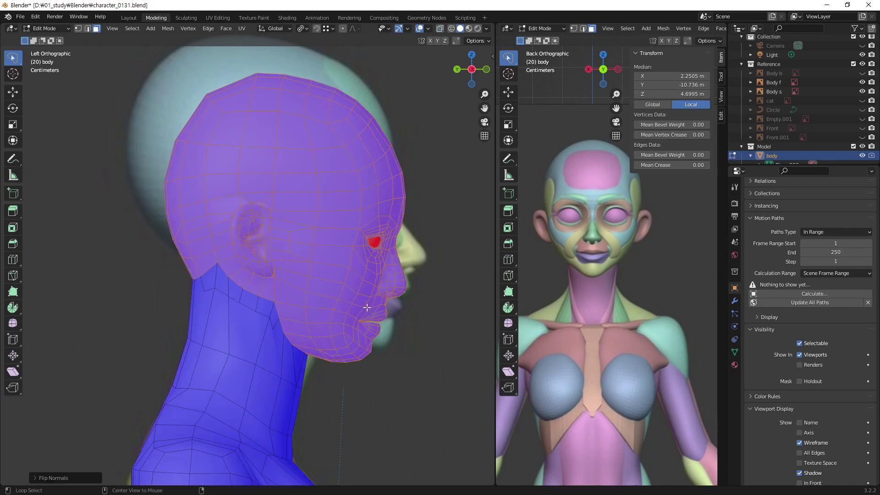
key(alt+a)
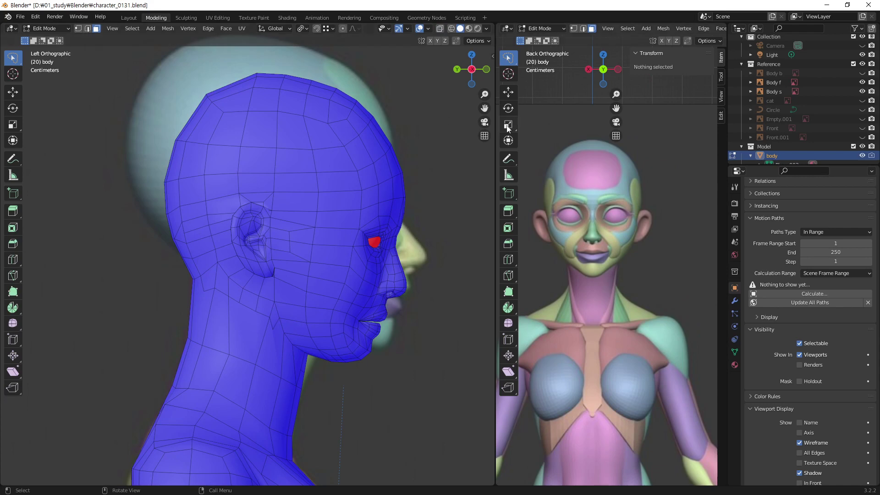
- Select the eye object and select its whole mesh in Edit Mode
mouse_move(386, 190)
middle_down()
mouse_move(172, 209)
mouse_move(315, 179)
middle_up()
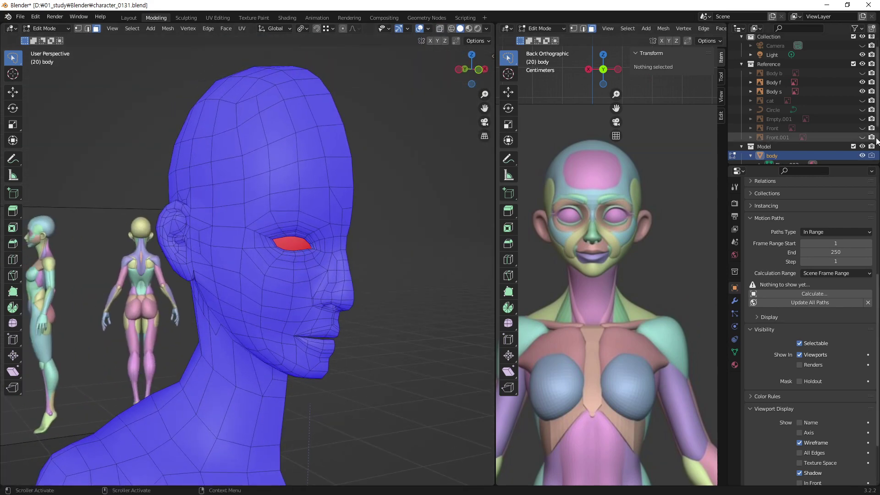
scroll(800, 138, down, 2)
scroll(800, 137, down, 2)
click(768, 150)
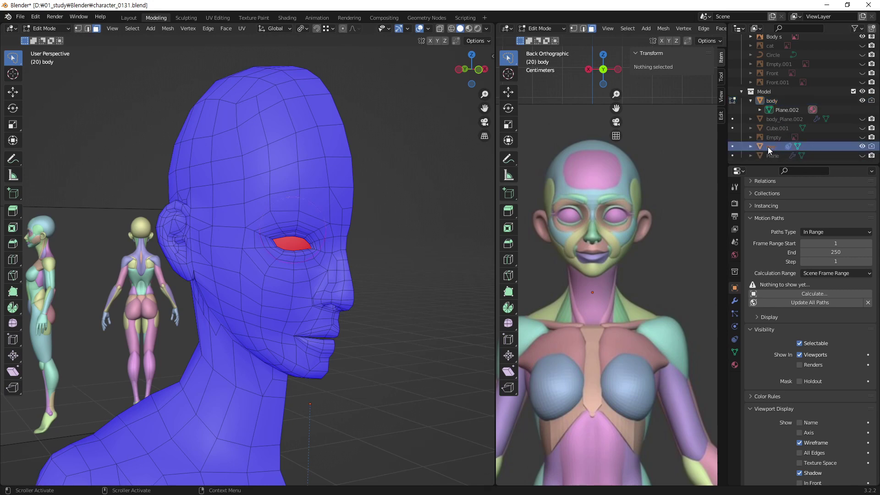
key(Tab)
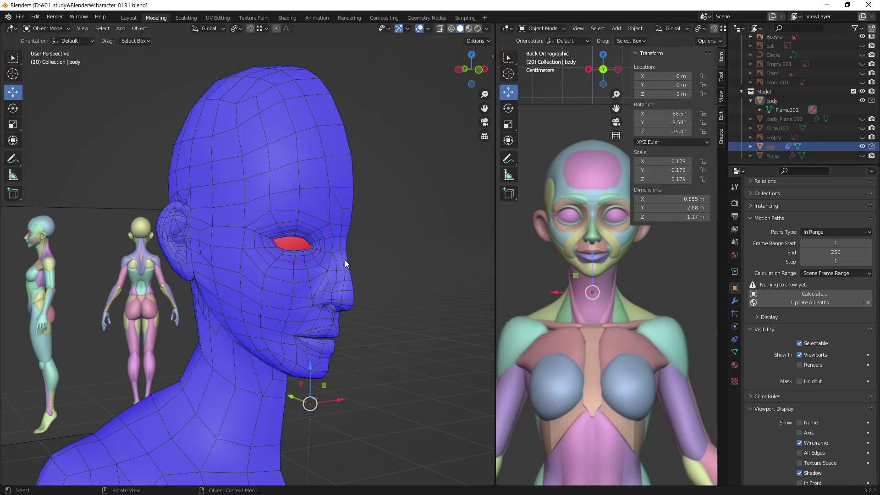
key(Tab)
key(a)
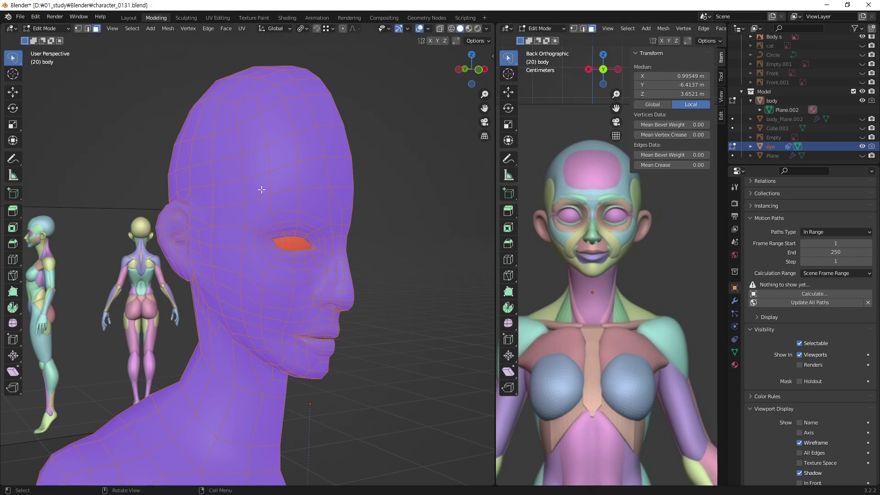
key(Tab)
- Flip the eye mesh's normals in Edit Mode and deselect its faces
click(811, 81)
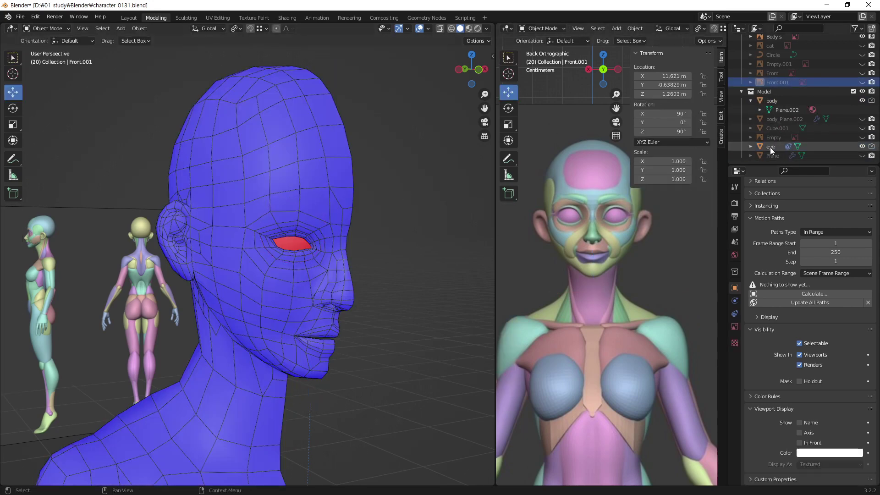
click(770, 147)
key(Tab)
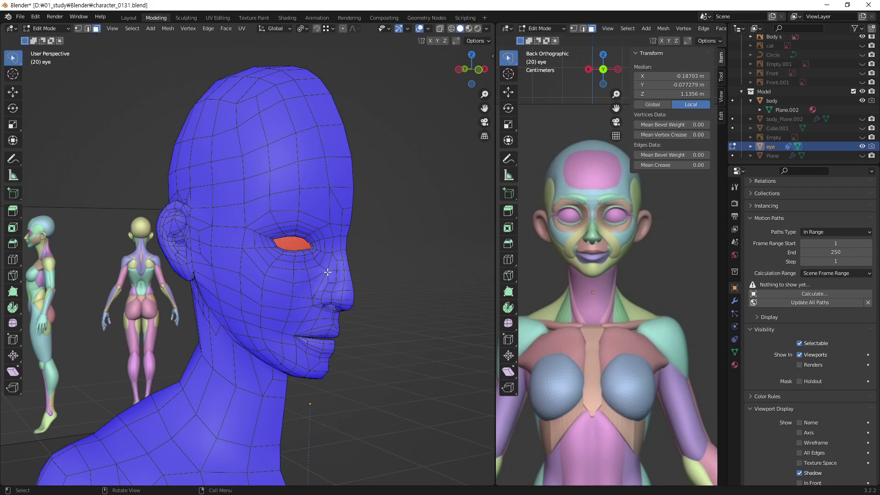
key(alt+n)
click(409, 158)
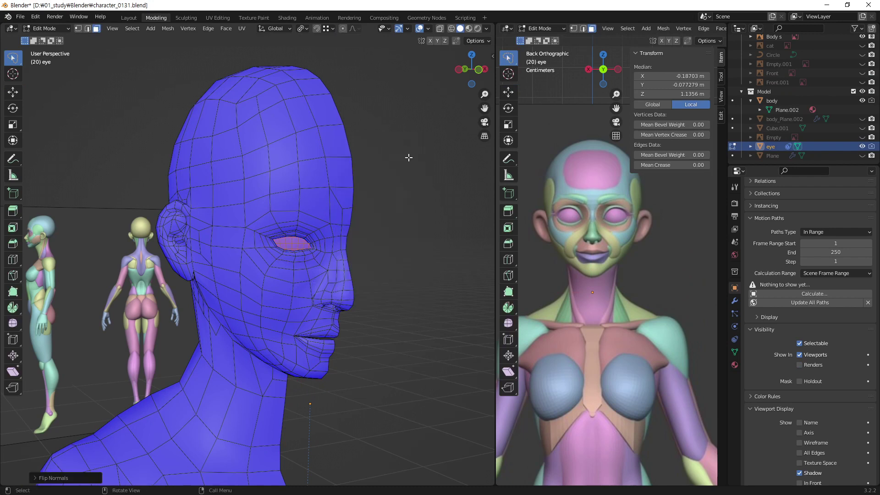
click(465, 265)
- Orbit around the torso and head to check that the surfaces read blue
middle_drag(265, 304, 294, 402)
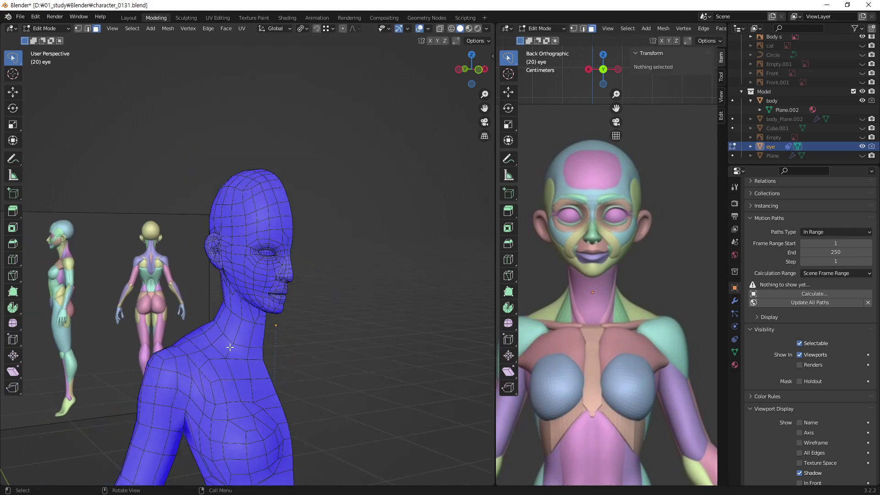
scroll(294, 402, down, 3)
mouse_move(289, 369)
middle_down()
mouse_move(275, 413)
mouse_move(252, 243)
mouse_move(19, 257)
mouse_move(183, 271)
mouse_move(242, 252)
mouse_move(198, 316)
mouse_move(236, 197)
mouse_move(250, 202)
middle_up()
scroll(262, 206, up, 3)
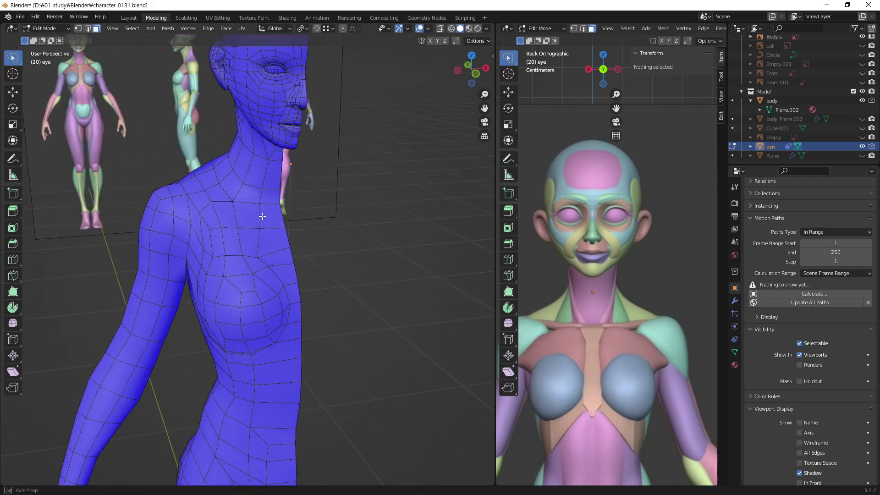
scroll(269, 172, up, 2)
mouse_move(269, 172)
middle_down()
mouse_move(275, 206)
mouse_move(336, 191)
mouse_move(266, 202)
mouse_move(293, 131)
middle_up()
- Select the body object, clear its selection, and frame the side of the neck
click(772, 101)
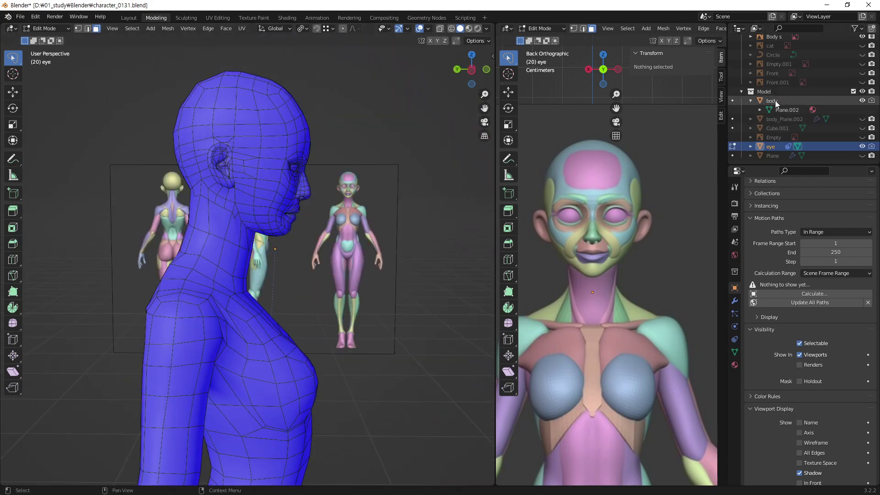
scroll(220, 217, up, 3)
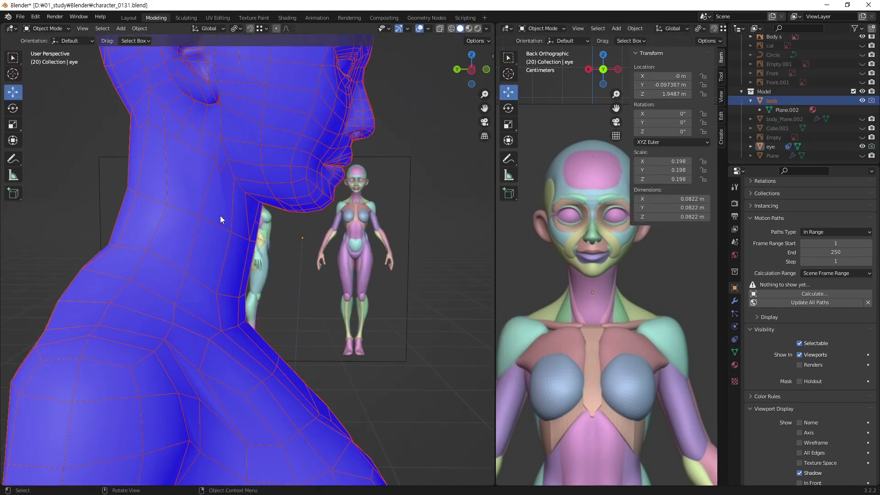
key(alt+a)
middle_drag(220, 178, 135, 219)
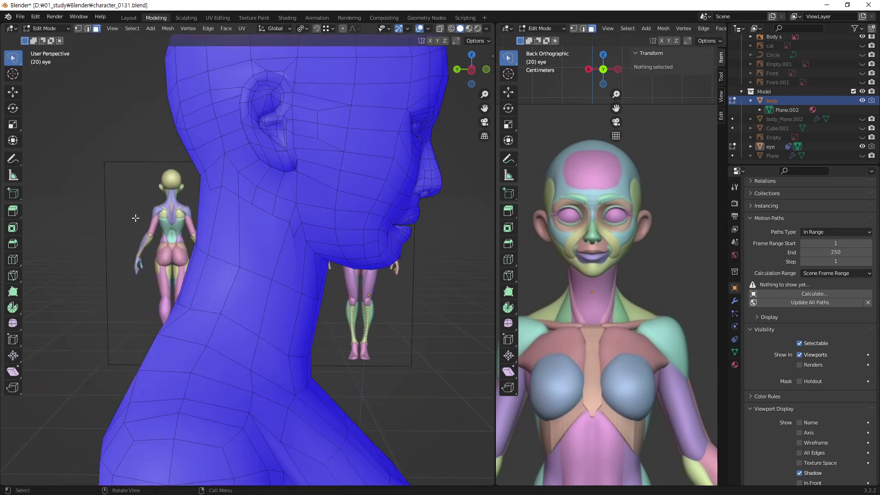
mouse_move(269, 229)
middle_down()
mouse_move(346, 223)
mouse_move(262, 210)
mouse_move(295, 237)
mouse_move(334, 216)
mouse_move(371, 234)
middle_up()
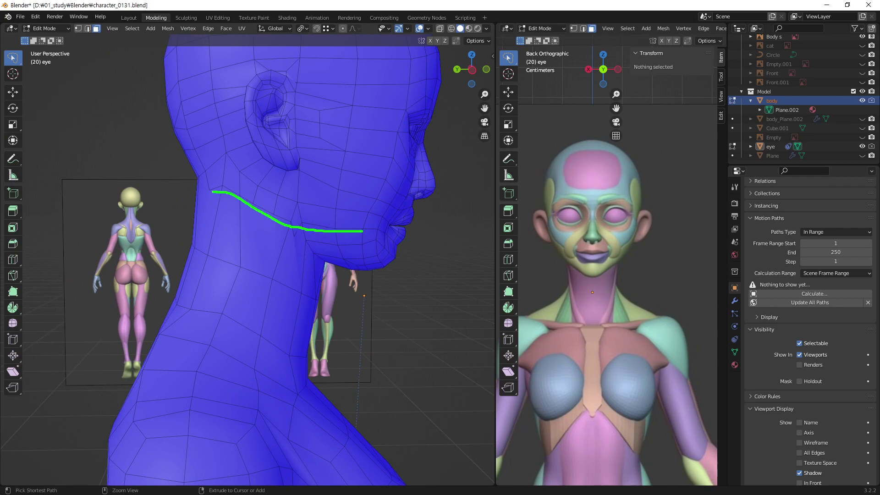
drag(277, 241, 213, 221)
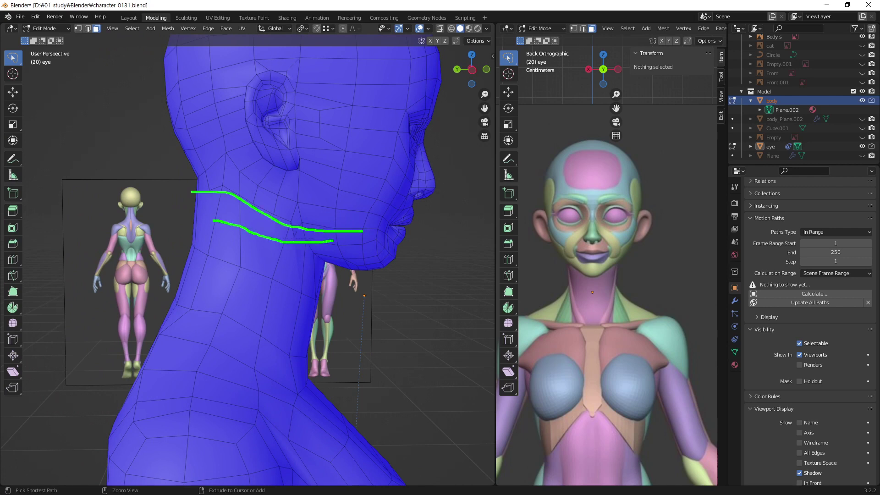
mouse_move(251, 173)
middle_down()
mouse_move(239, 182)
mouse_move(214, 136)
mouse_move(288, 220)
middle_up()
scroll(267, 176, up, 5)
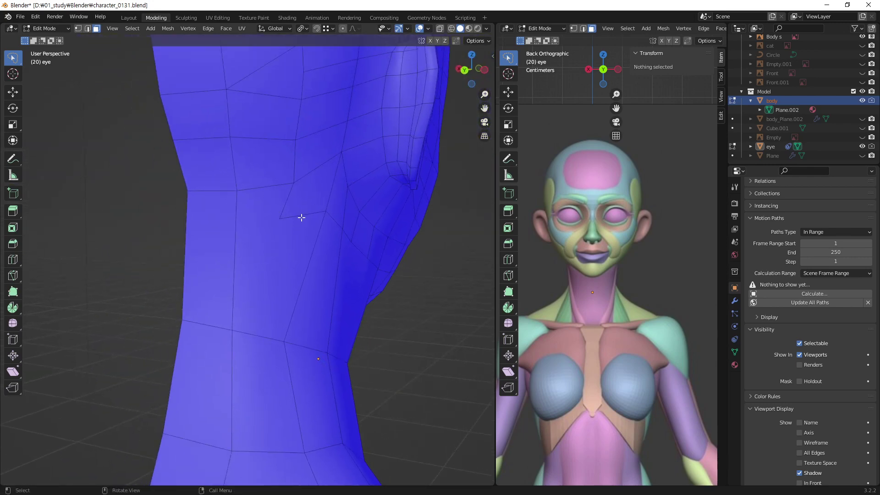
- Knife-cut an edge from a neck vertex across to the neck's outline
click(295, 224)
key(k)
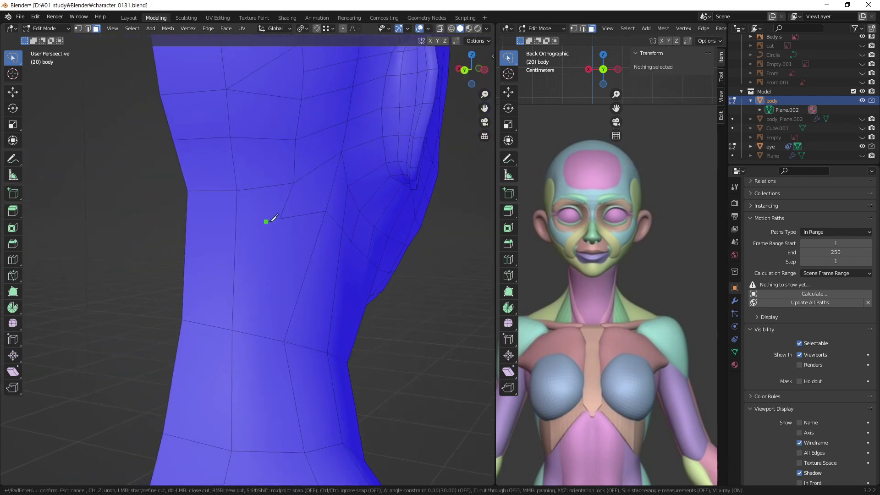
click(280, 219)
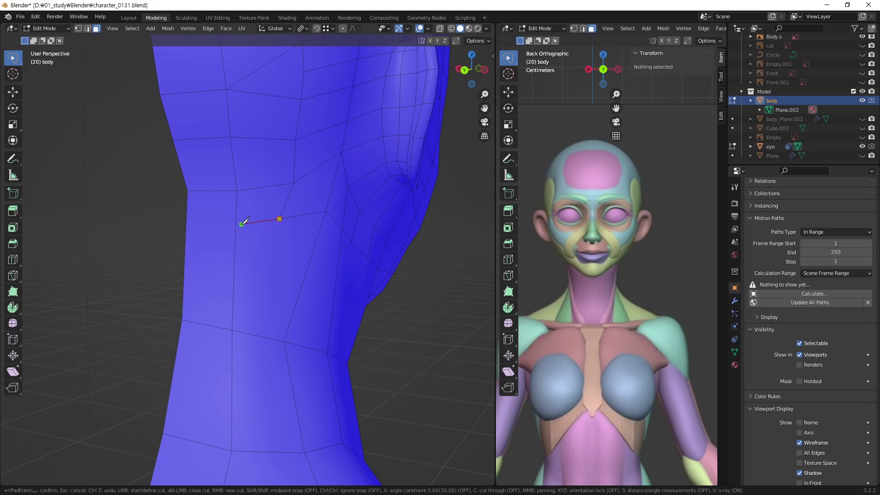
click(186, 224)
key(Return)
mouse_move(326, 289)
middle_down()
mouse_move(248, 281)
mouse_move(290, 291)
mouse_move(285, 279)
middle_up()
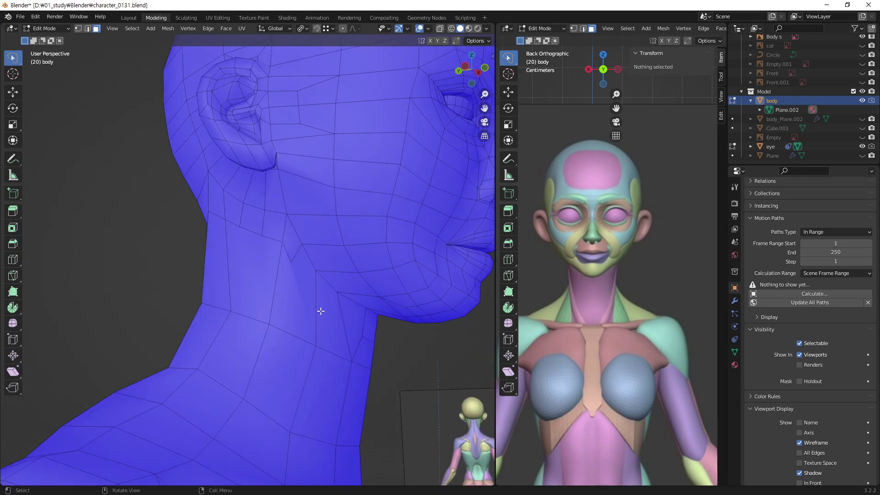
mouse_move(321, 311)
middle_down()
mouse_move(315, 324)
mouse_move(267, 319)
mouse_move(250, 338)
middle_up()
- Turn on X-ray and frame the side of the head and neck
key(alt+z)
scroll(197, 319, up, 2)
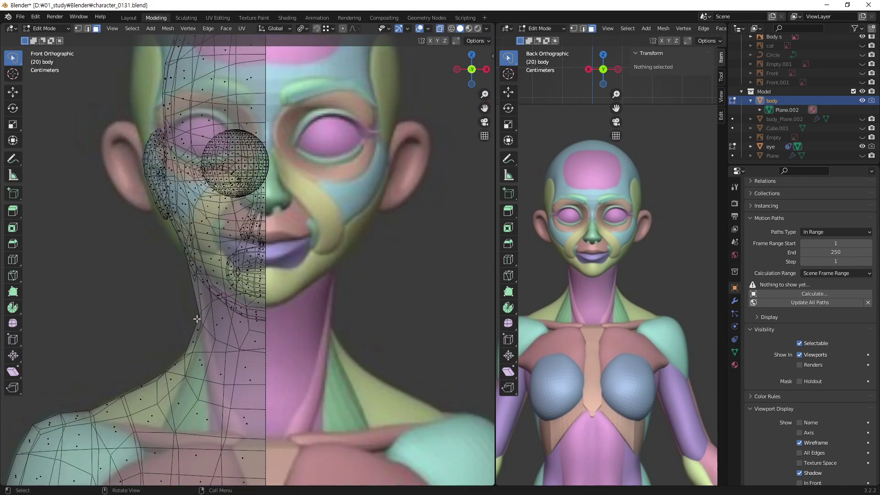
drag(201, 282, 211, 345)
mouse_move(251, 430)
middle_down()
mouse_move(306, 337)
mouse_move(291, 246)
mouse_move(269, 188)
middle_up()
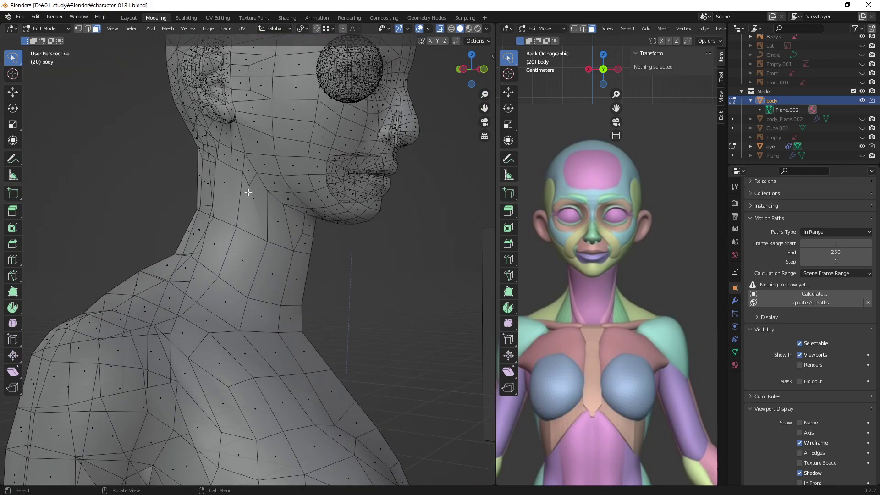
- Knife-cut a three-point edge down the side of the neck toward the shoulder
key(k)
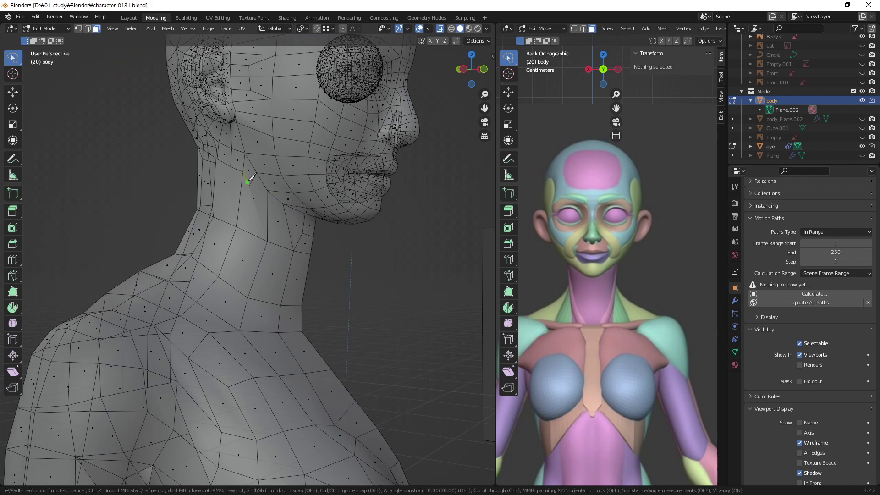
click(249, 186)
click(268, 242)
mouse_move(269, 266)
middle_down()
mouse_move(243, 275)
mouse_move(252, 293)
middle_up()
click(242, 287)
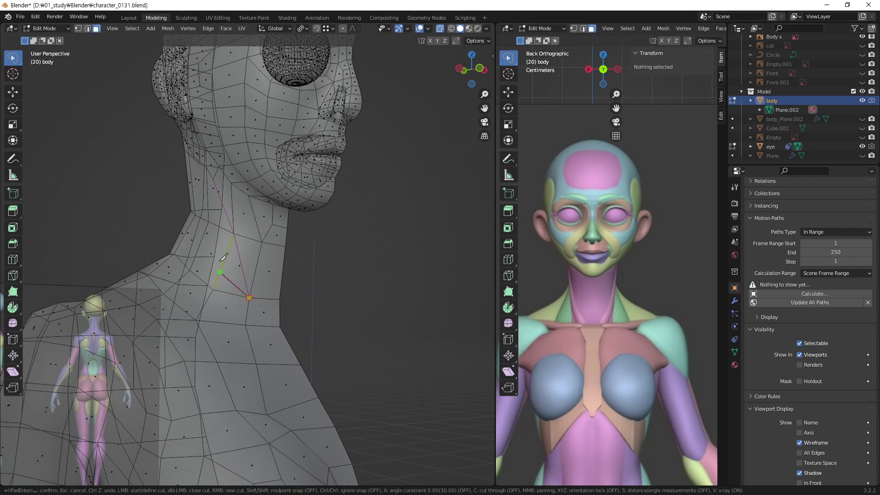
key(Return)
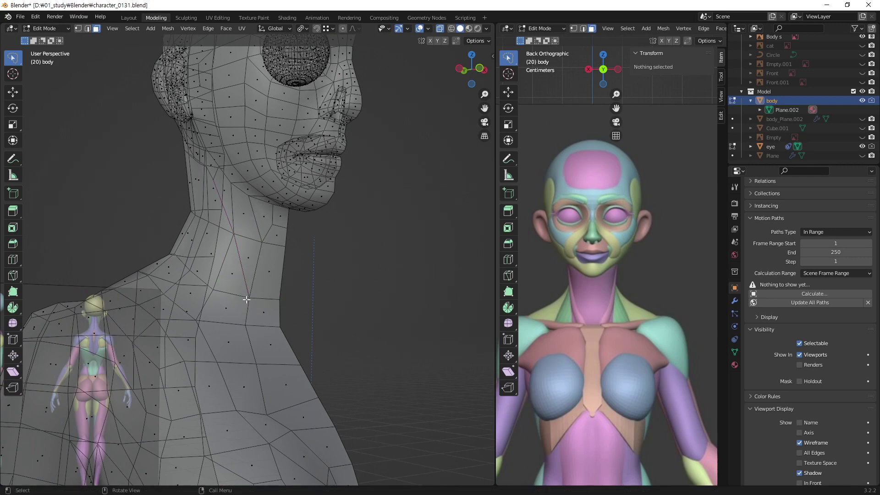
mouse_move(246, 224)
middle_down()
mouse_move(291, 240)
mouse_move(279, 235)
middle_up()
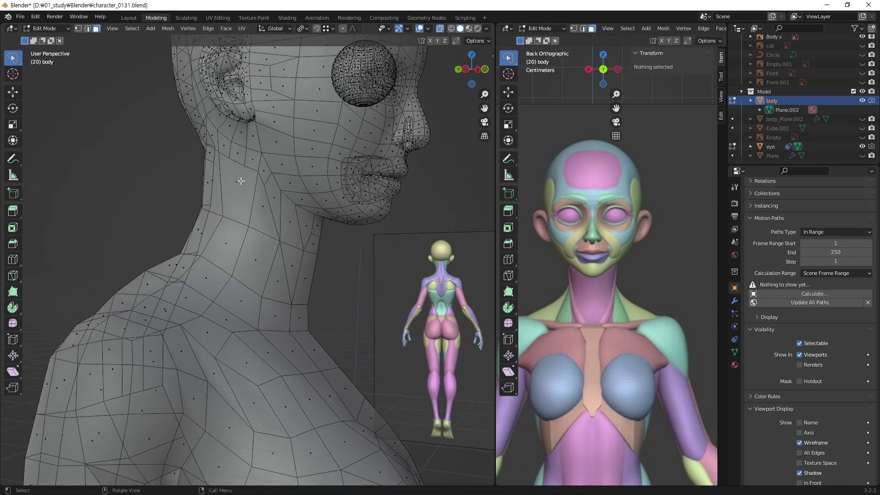
mouse_move(241, 181)
middle_down()
mouse_move(305, 198)
mouse_move(282, 192)
mouse_move(485, 176)
middle_up()
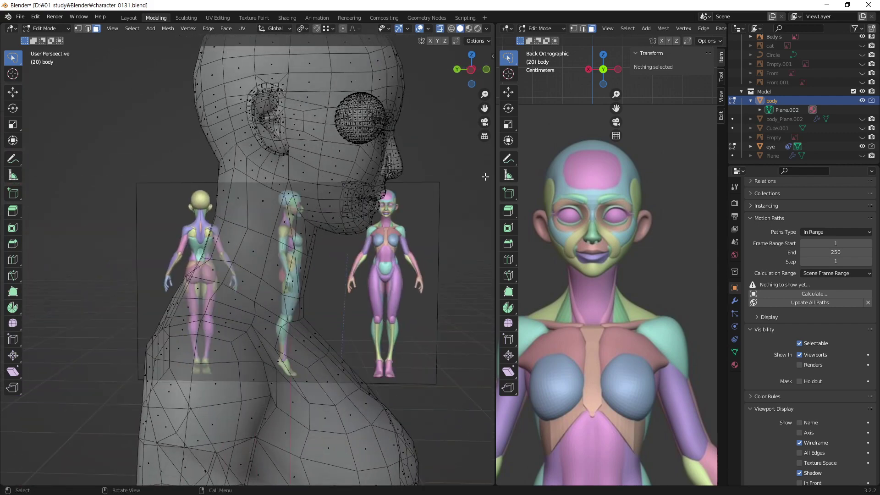
scroll(796, 85, up, 1)
scroll(797, 87, up, 3)
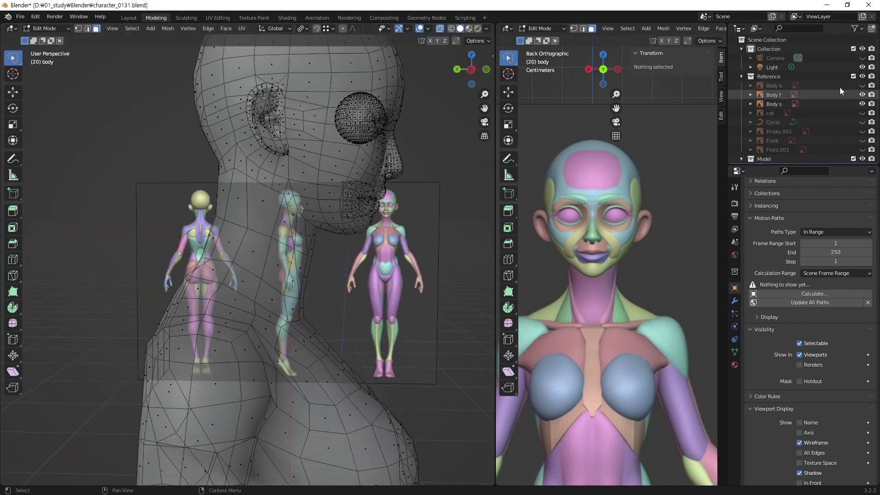
- Hide the reference images, orbit in on the neck and select a neck edge in edge mode
click(862, 76)
mouse_move(286, 226)
middle_down()
mouse_move(275, 229)
mouse_move(291, 208)
mouse_move(283, 206)
mouse_move(260, 240)
mouse_move(289, 244)
mouse_move(231, 245)
mouse_move(247, 250)
middle_up()
scroll(294, 189, up, 3)
scroll(294, 188, down, 3)
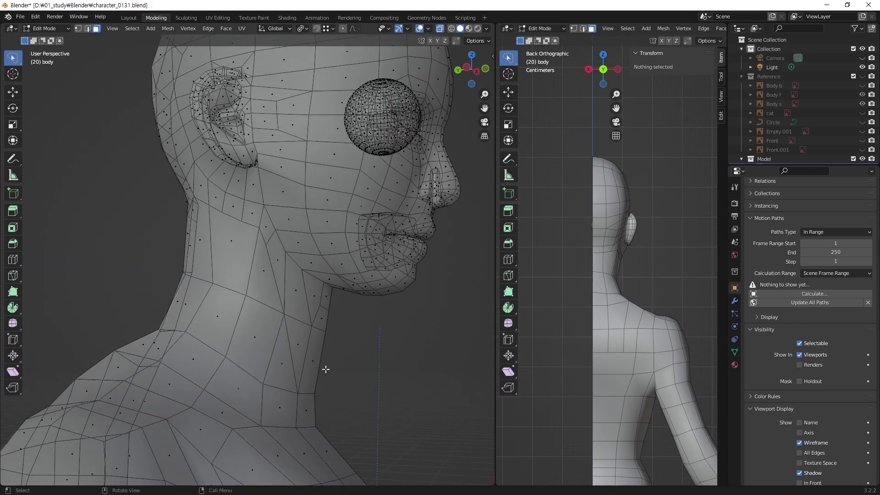
mouse_move(310, 361)
middle_down()
mouse_move(249, 352)
mouse_move(256, 358)
mouse_move(269, 360)
mouse_move(223, 328)
mouse_move(311, 351)
mouse_move(265, 342)
mouse_move(283, 353)
middle_up()
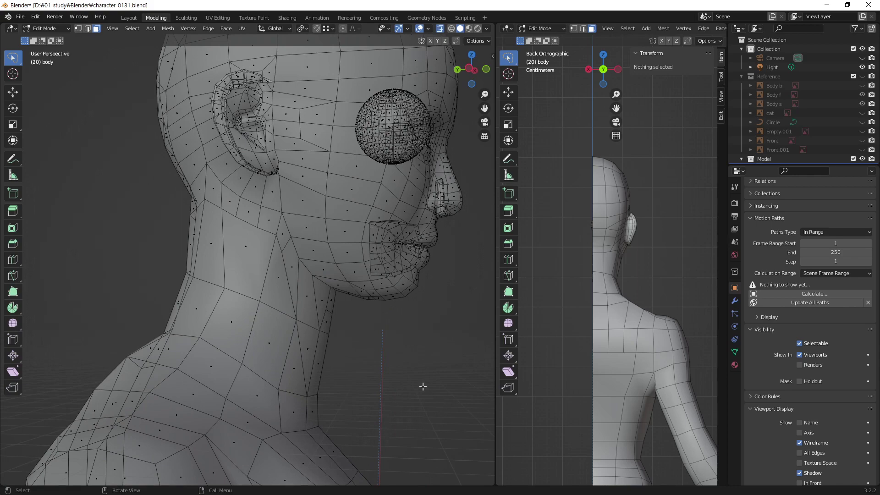
mouse_move(365, 366)
middle_down()
mouse_move(253, 338)
mouse_move(324, 350)
mouse_move(346, 370)
mouse_move(315, 204)
mouse_move(289, 250)
mouse_move(259, 239)
middle_up()
key(2)
click(281, 351)
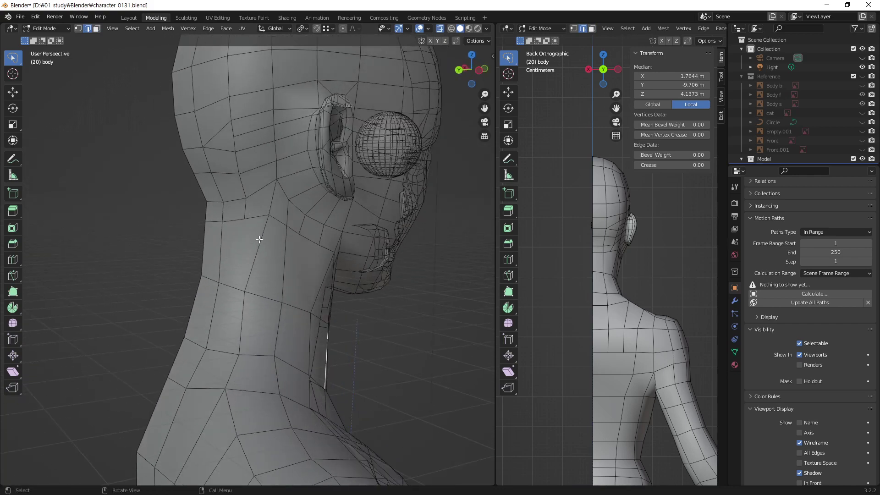
- Knife two short cuts into the neck, then orbit into profile to inspect them
key(k)
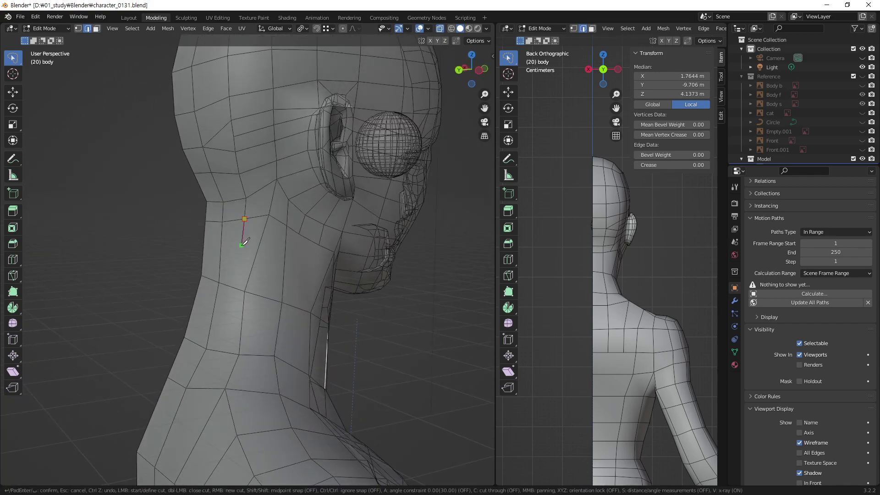
click(221, 252)
click(204, 248)
key(Return)
key(k)
click(239, 249)
click(243, 288)
key(Return)
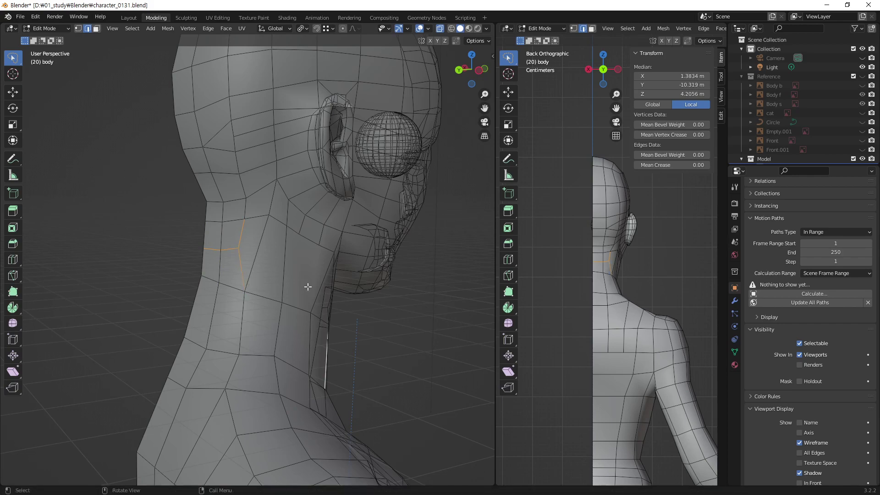
mouse_move(305, 285)
middle_down()
mouse_move(288, 279)
mouse_move(295, 203)
middle_up()
scroll(291, 250, up, 2)
scroll(280, 252, up, 2)
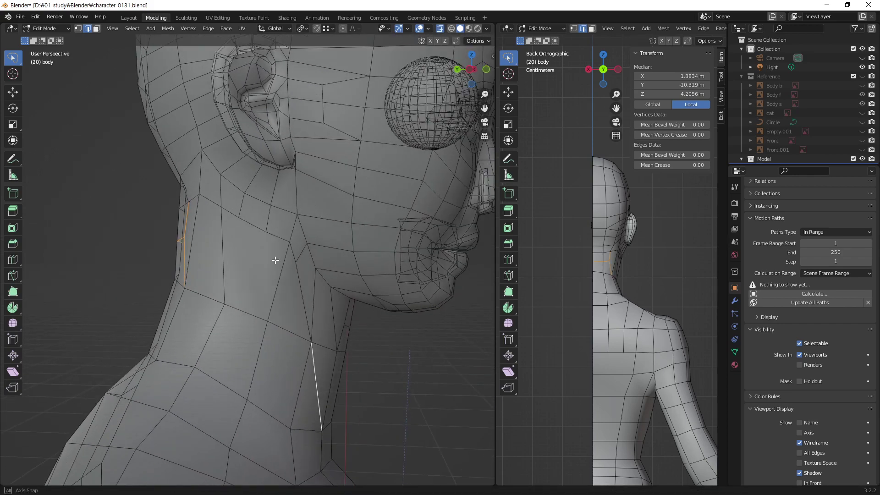
scroll(263, 254, up, 2)
scroll(275, 255, down, 2)
scroll(284, 275, down, 2)
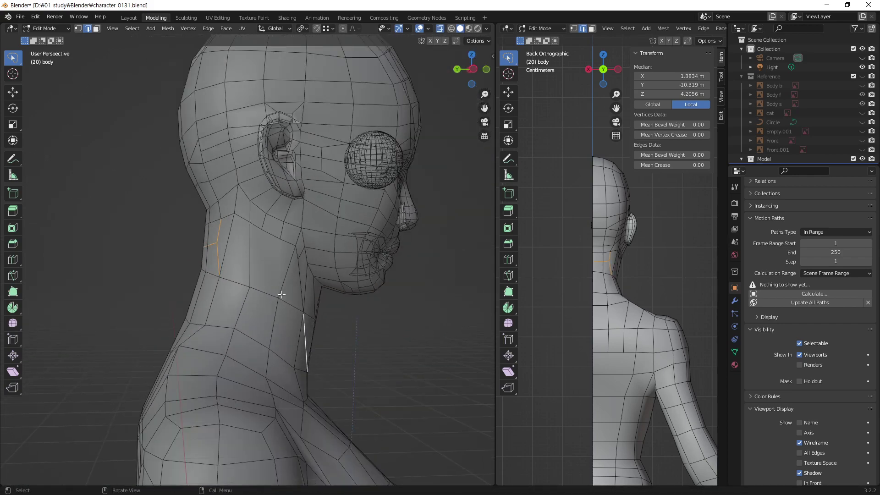
scroll(257, 293, down, 1)
middle_drag(244, 296, 282, 287)
middle_drag(281, 252, 275, 264)
scroll(277, 265, up, 2)
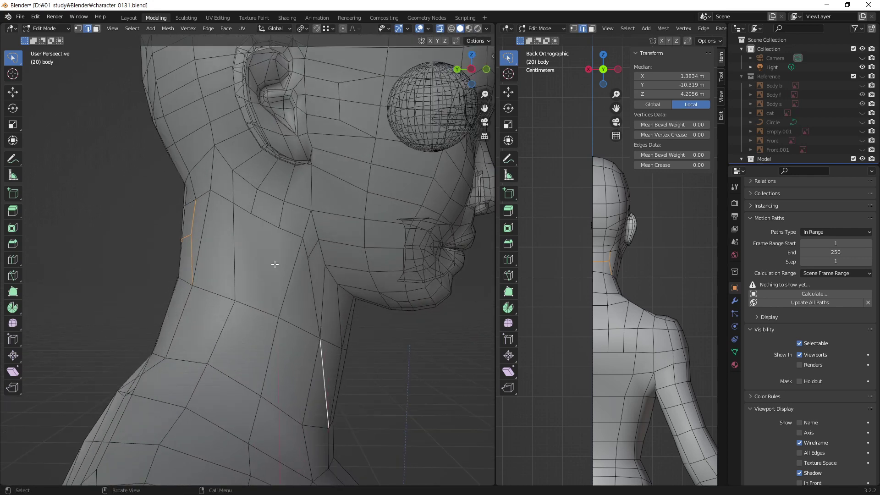
- Knife a four-point cut across the side of the neck faces
key(k)
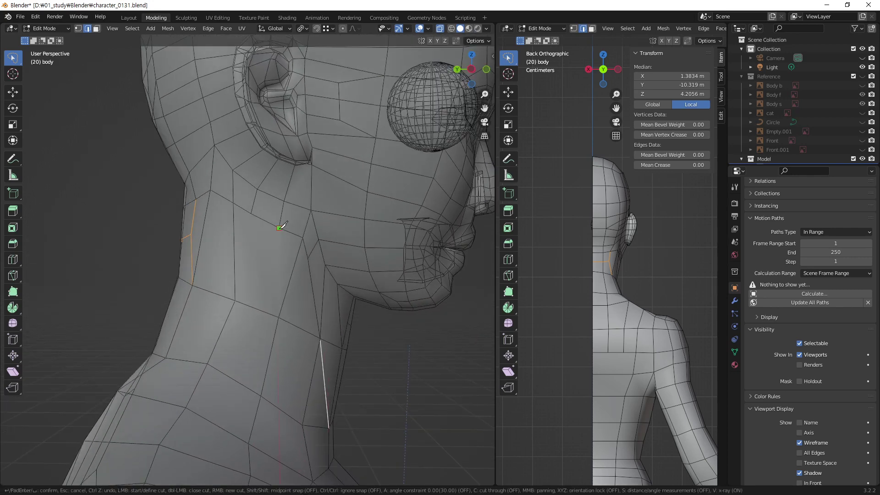
click(278, 228)
click(270, 263)
click(291, 280)
click(306, 259)
key(Return)
mouse_move(297, 297)
middle_down()
mouse_move(314, 295)
mouse_move(282, 291)
mouse_move(356, 295)
middle_up()
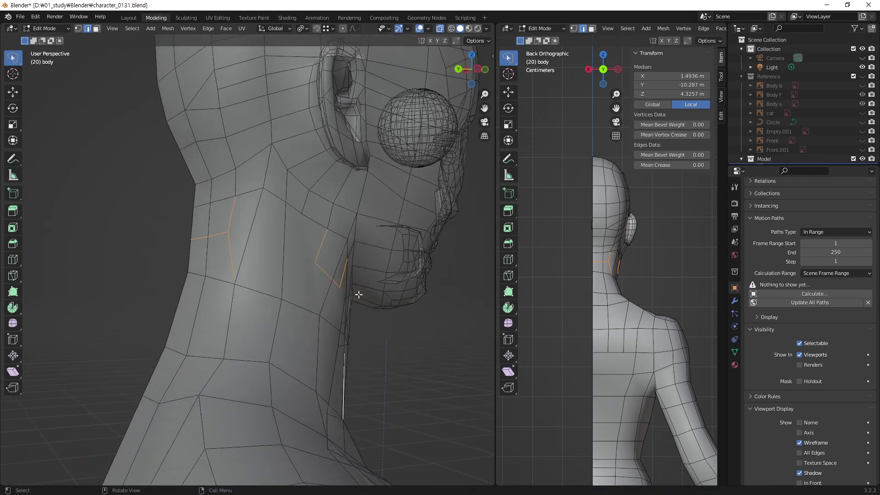
- Undo that cut and make a fresh knife cut on the neck
key(ctrl+z)
key(k)
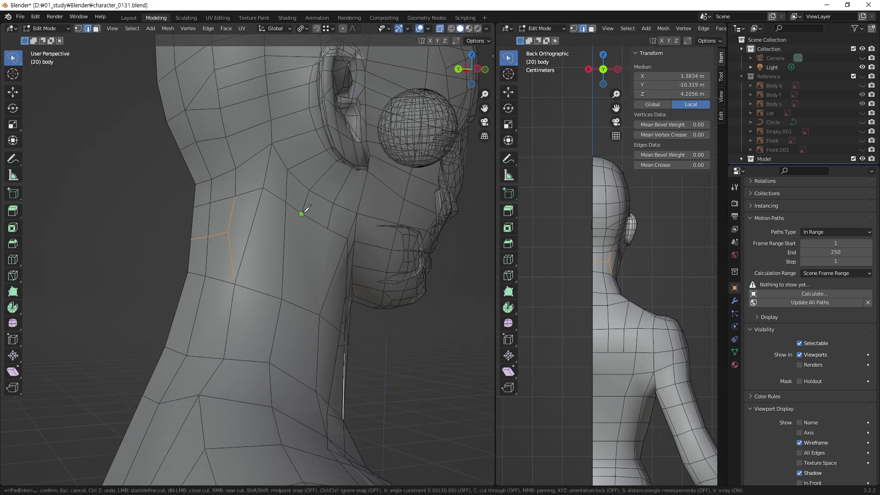
key(Return)
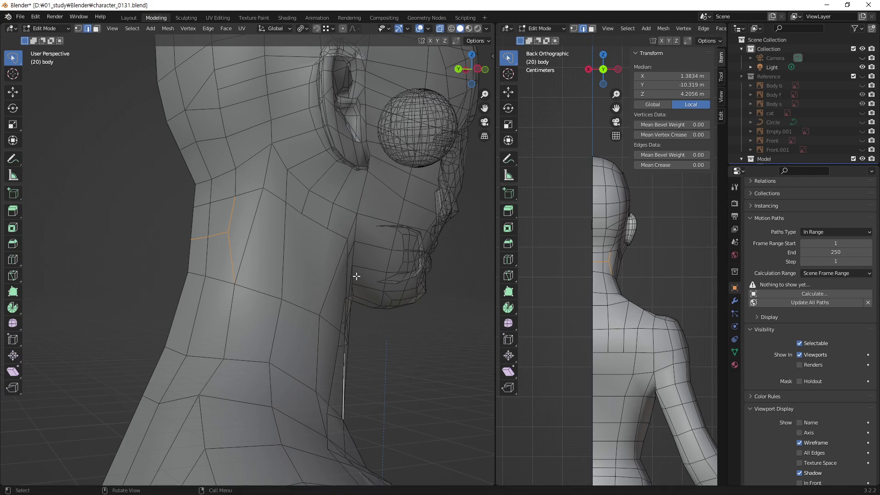
mouse_move(355, 275)
middle_down()
mouse_move(324, 281)
mouse_move(292, 271)
mouse_move(301, 271)
middle_up()
- Dissolve the vertical neck edge and knife a new cut up to the upper neck vertex
key(x)
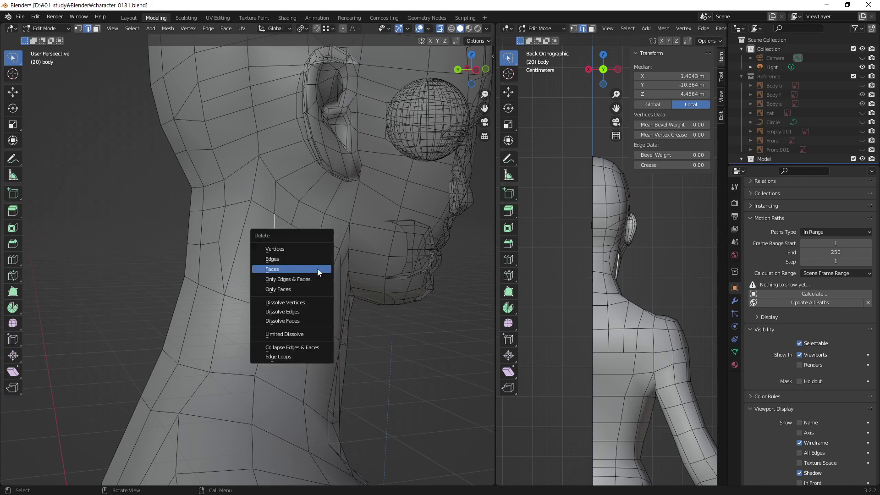
click(307, 311)
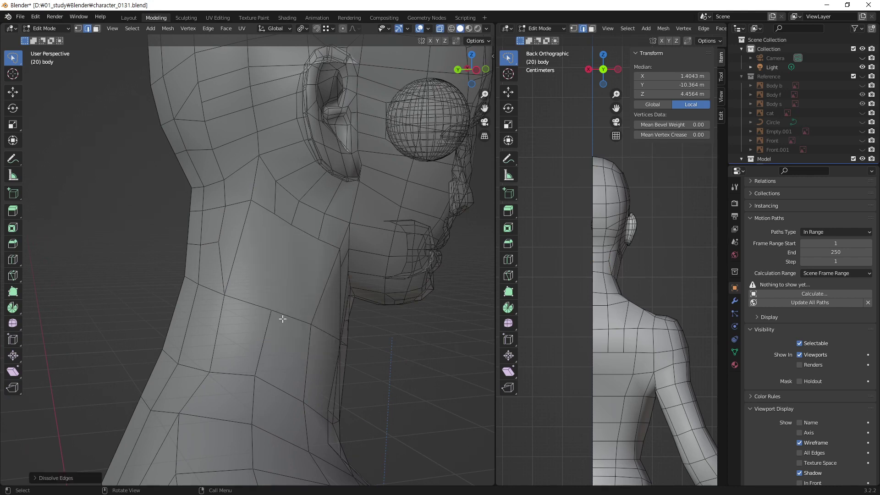
key(k)
click(272, 311)
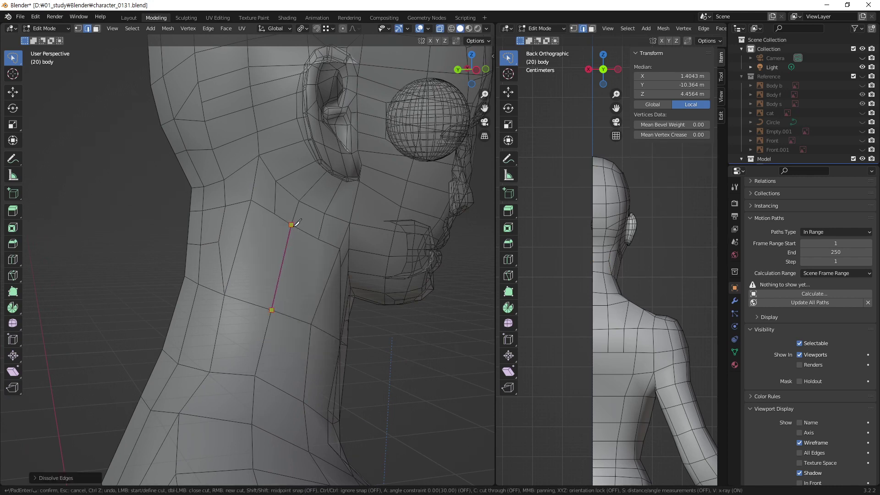
click(291, 226)
key(Return)
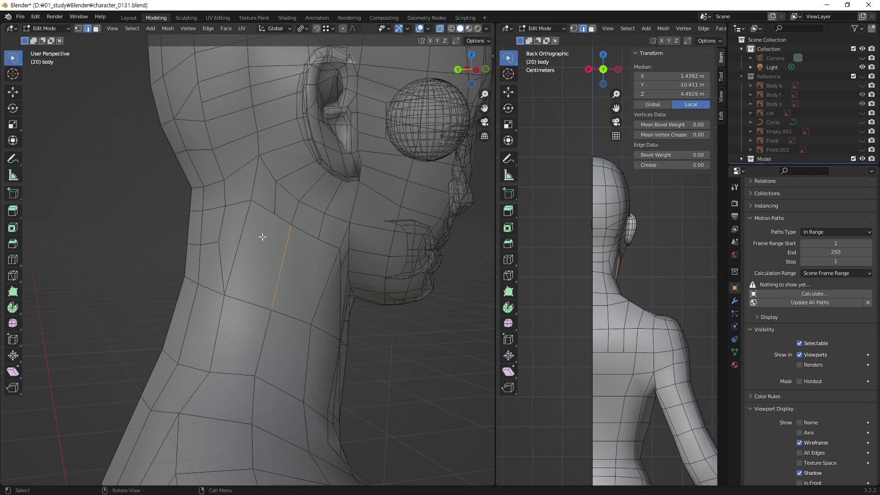
- Knife a multi-point cut path down the neck toward the jaw side
key(k)
click(275, 214)
click(261, 248)
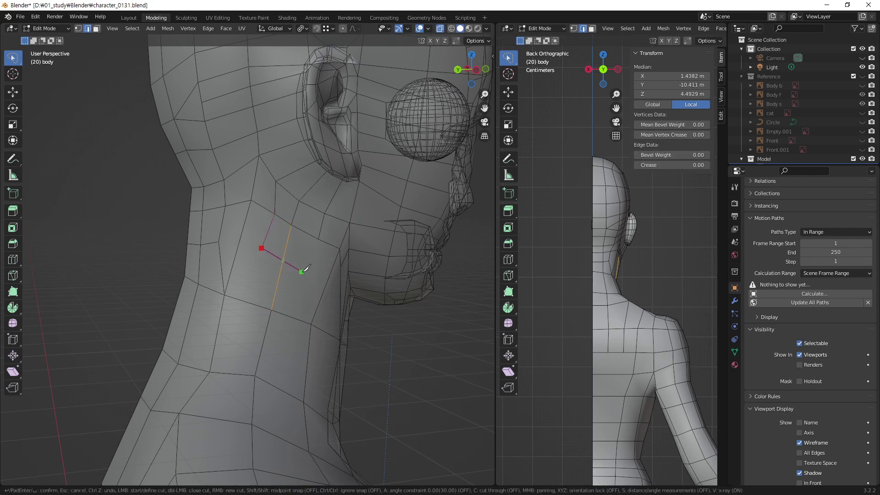
click(307, 274)
click(319, 238)
key(Return)
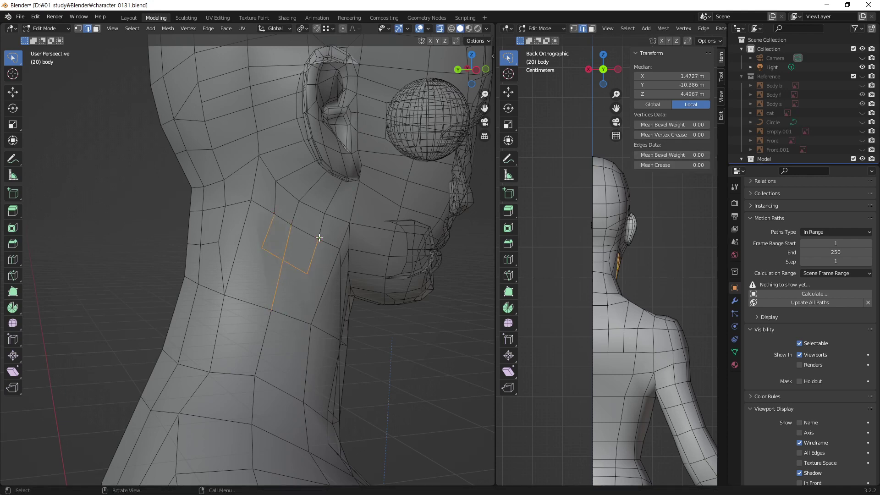
- Add two more knife edges running down the neck from the new vertices
key(k)
click(308, 274)
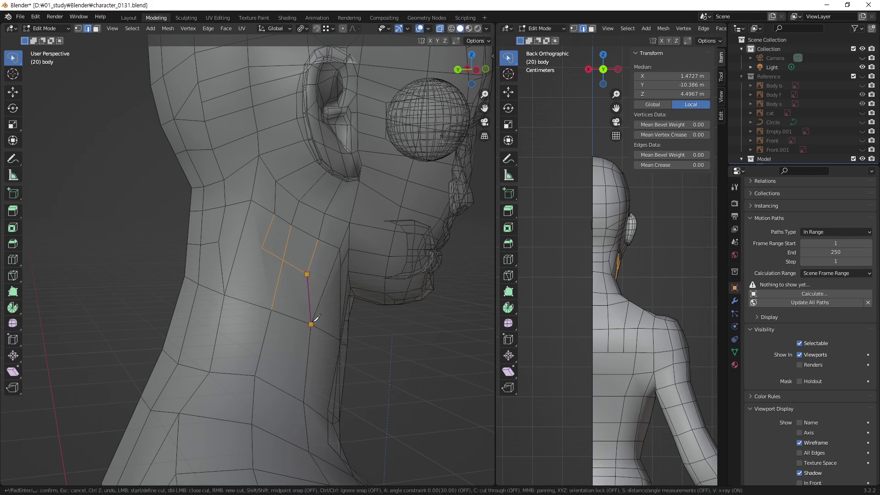
click(311, 323)
key(Return)
key(k)
click(261, 248)
click(224, 293)
key(Return)
- Deselect all, then select an edge on the front of the neck and dissolve it
middle_drag(332, 275, 324, 243)
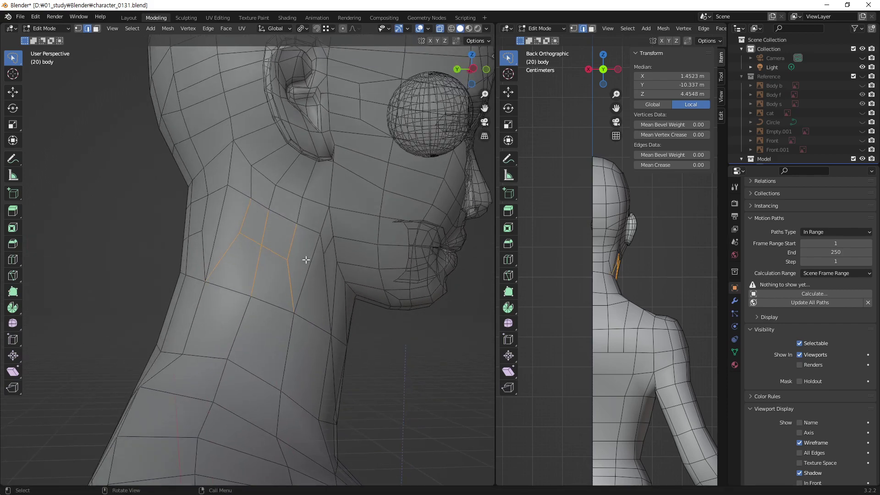
middle_drag(306, 260, 256, 242)
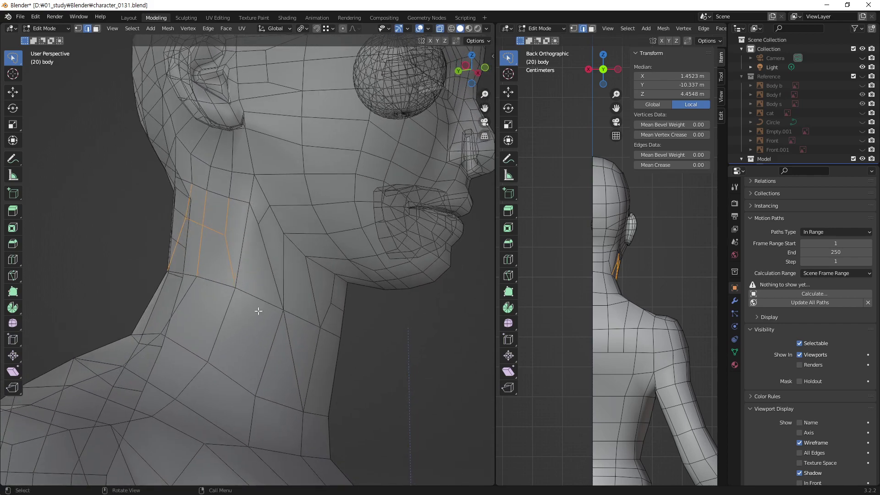
mouse_move(321, 350)
middle_down()
mouse_move(251, 328)
mouse_move(269, 359)
mouse_move(255, 318)
mouse_move(301, 337)
mouse_move(344, 340)
mouse_move(295, 335)
mouse_move(431, 383)
middle_up()
key(alt+a)
mouse_move(249, 221)
middle_down()
mouse_move(314, 239)
mouse_move(240, 226)
mouse_move(202, 199)
mouse_move(234, 213)
mouse_move(217, 214)
middle_up()
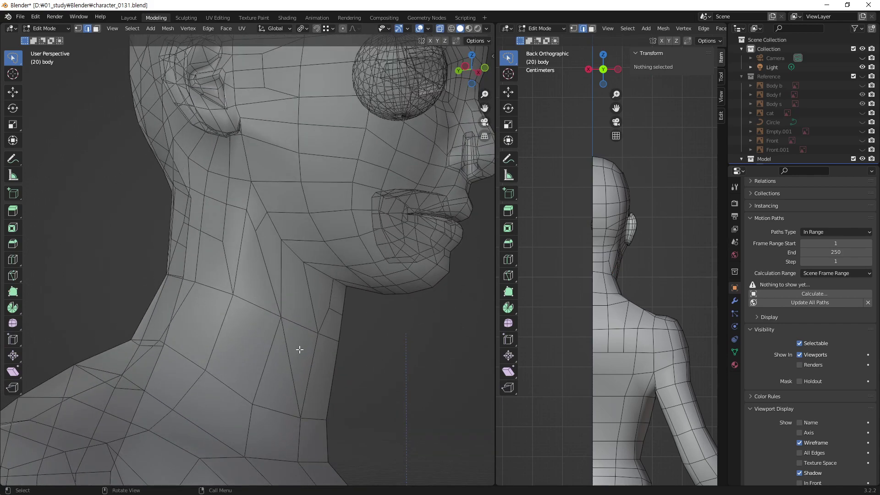
click(280, 358)
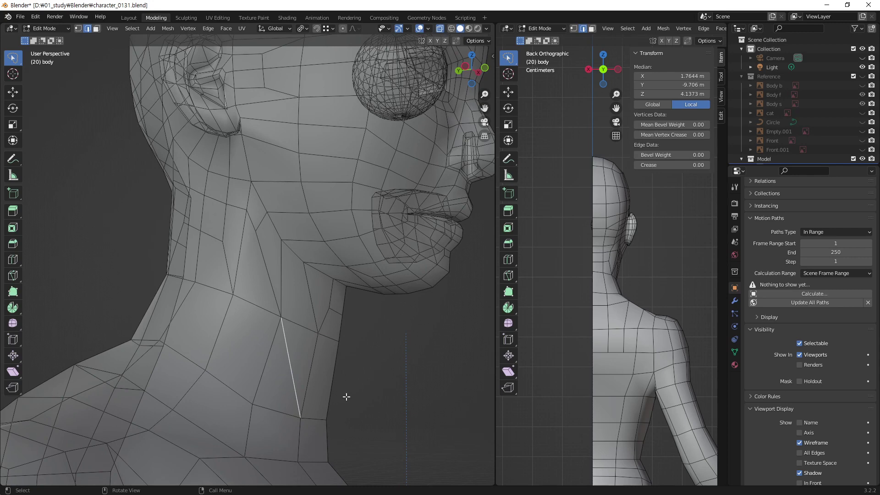
key(x)
click(284, 377)
- Orbit and zoom around the neck and jaw to review the new topology from the front
middle_drag(284, 377, 295, 362)
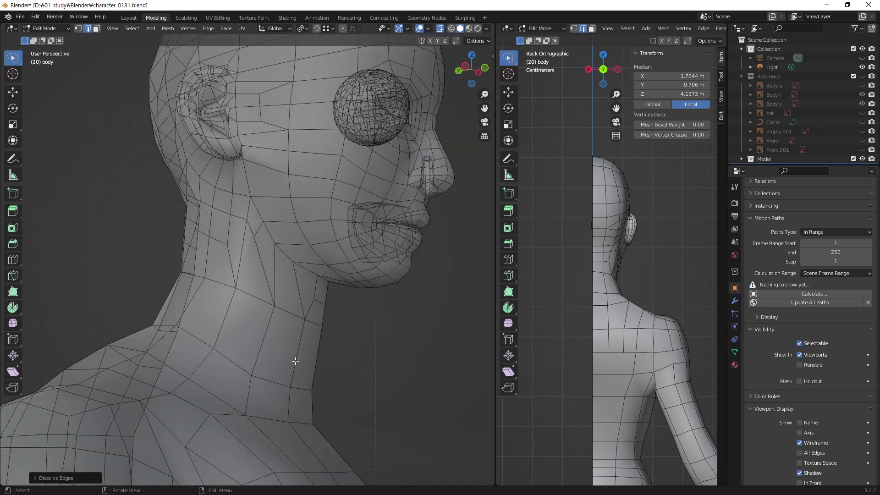
middle_drag(248, 322, 280, 332)
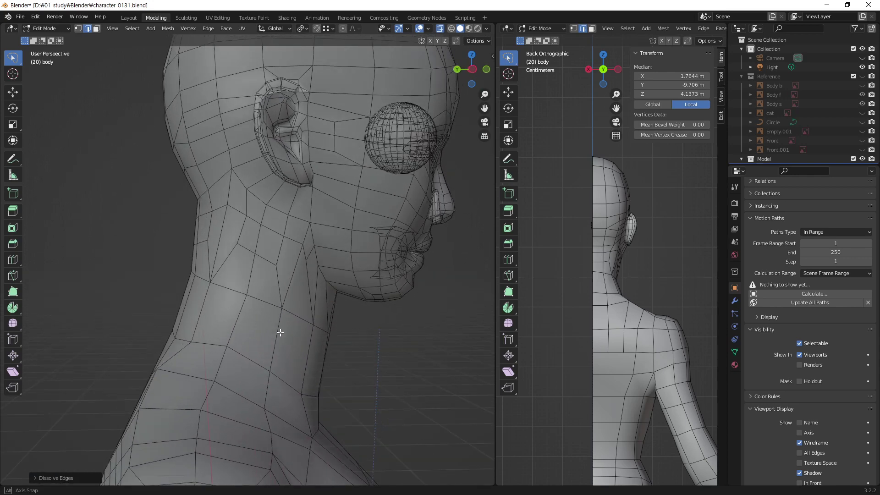
scroll(323, 241, up, 1)
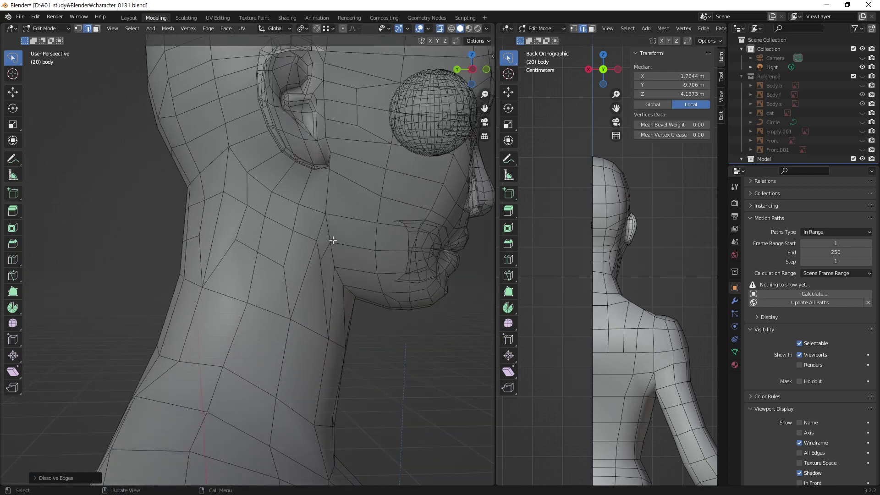
scroll(333, 240, up, 1)
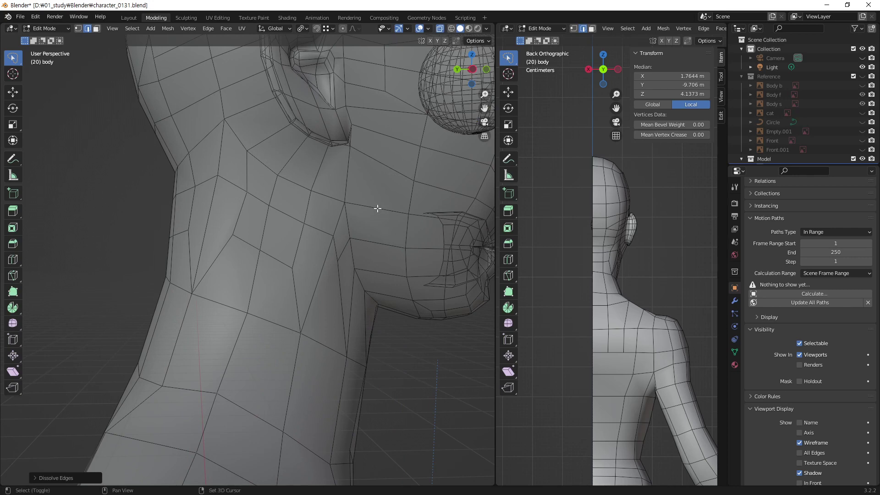
mouse_move(376, 204)
middle_down()
mouse_move(350, 228)
mouse_move(359, 233)
middle_up()
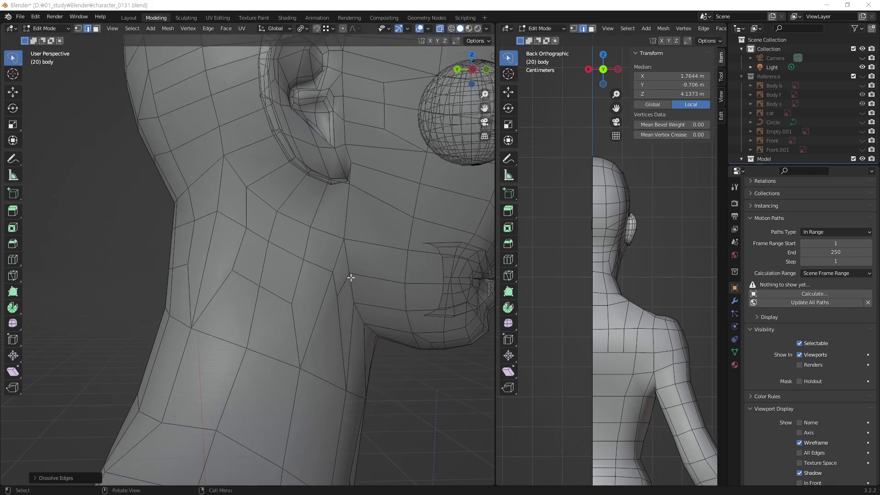
mouse_move(326, 338)
middle_down()
mouse_move(320, 305)
mouse_move(173, 251)
mouse_move(203, 334)
mouse_move(218, 320)
middle_up()
scroll(188, 294, down, 3)
scroll(188, 294, down, 2)
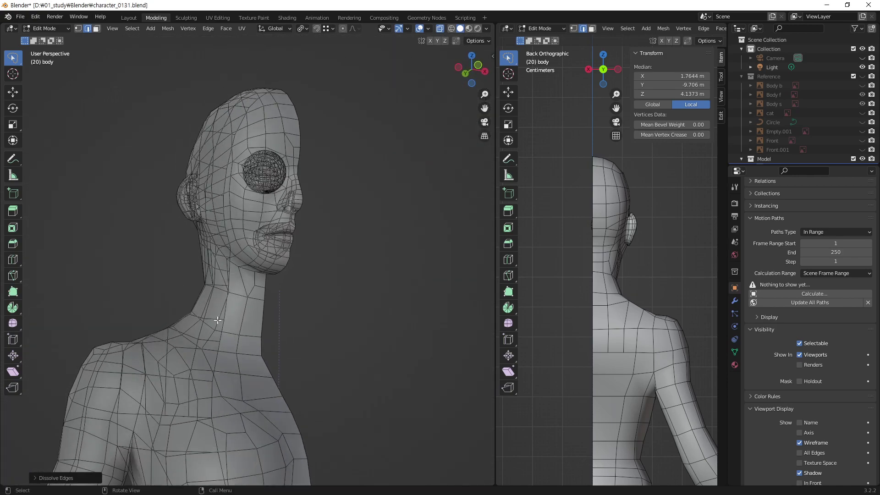
- Add a Mirror modifier to the body in Object Mode, then undo it
key(a)
mouse_move(206, 262)
middle_down()
mouse_move(243, 284)
mouse_move(252, 221)
middle_up()
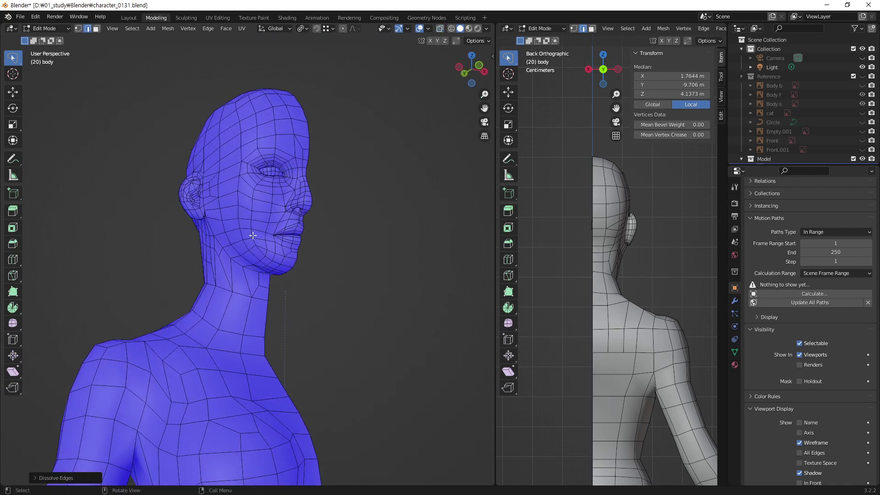
scroll(253, 221, up, 3)
scroll(252, 225, down, 2)
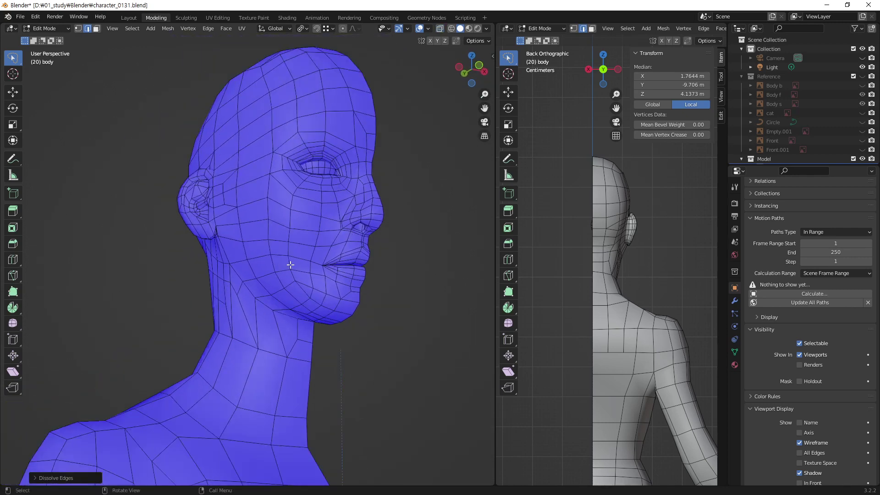
mouse_move(291, 261)
middle_down()
mouse_move(232, 299)
mouse_move(407, 320)
middle_up()
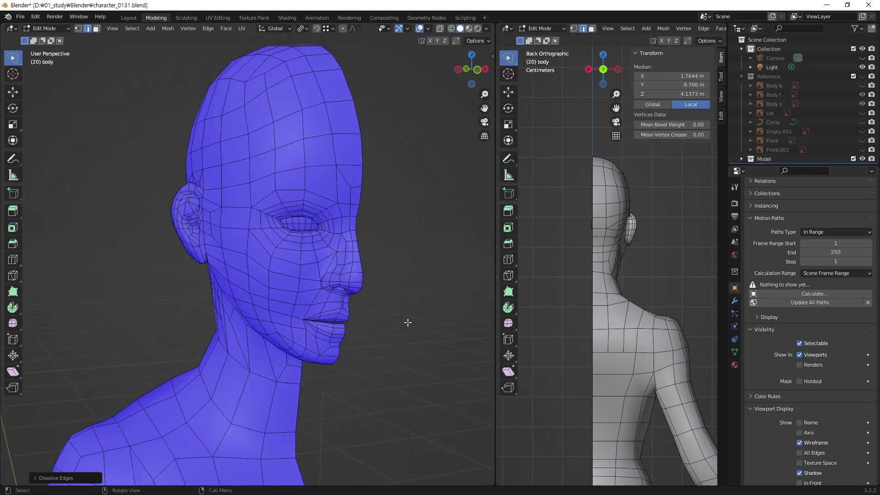
click(735, 301)
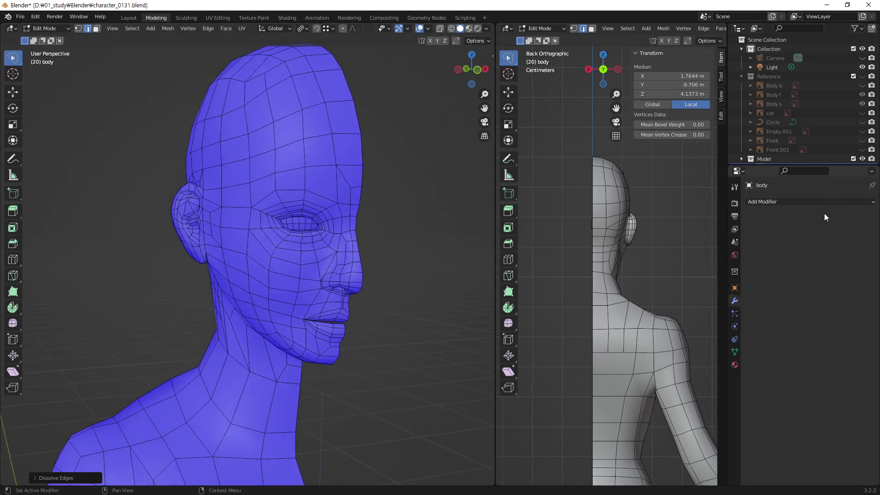
key(Tab)
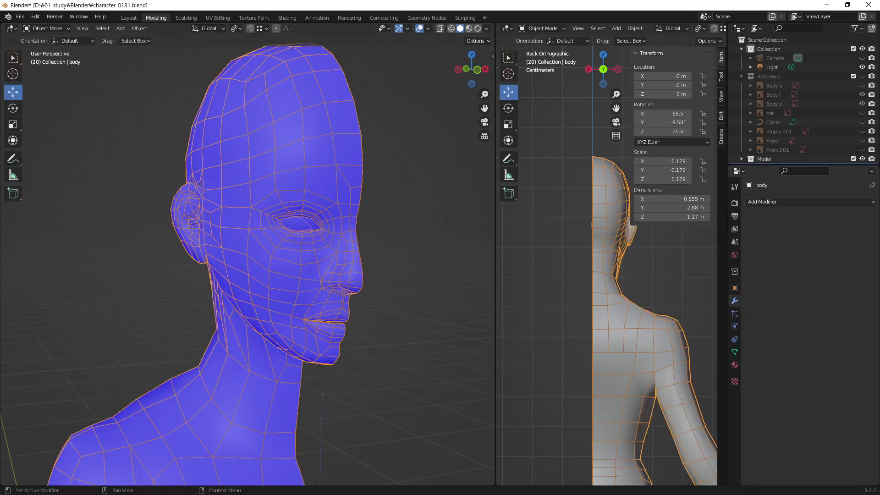
click(823, 203)
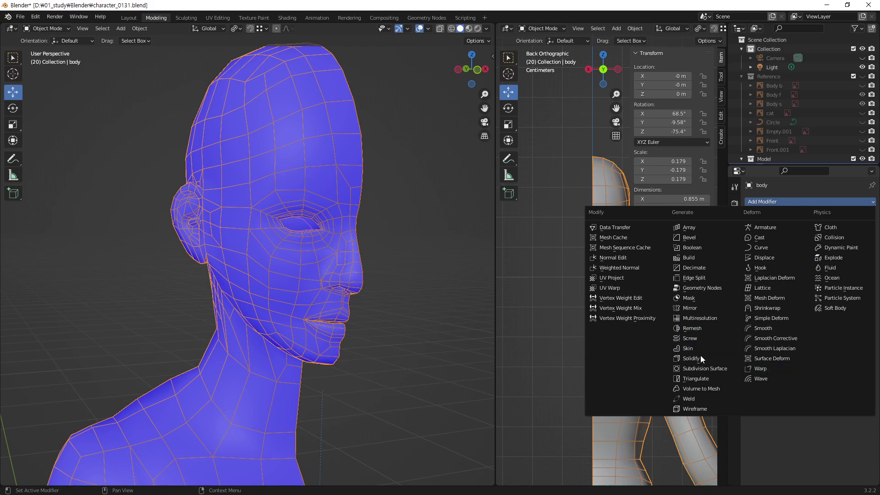
click(701, 308)
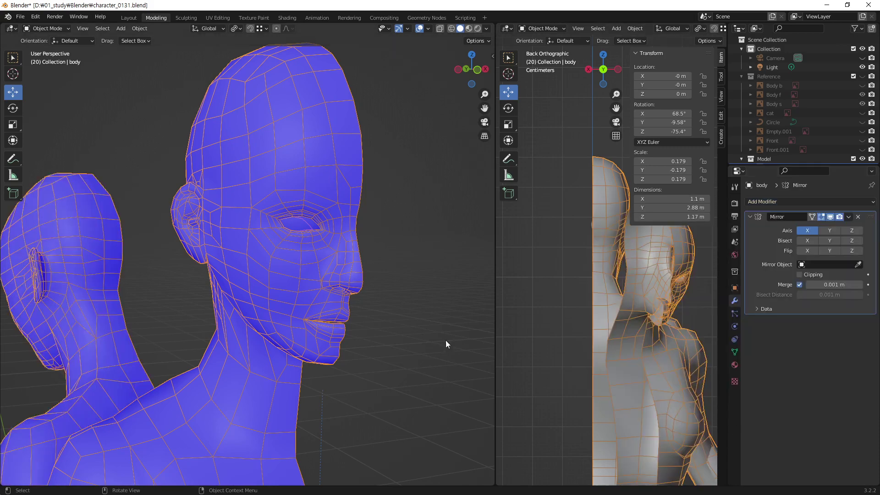
mouse_move(446, 341)
middle_down()
mouse_move(357, 357)
mouse_move(271, 319)
mouse_move(307, 328)
middle_up()
key(ctrl+z)
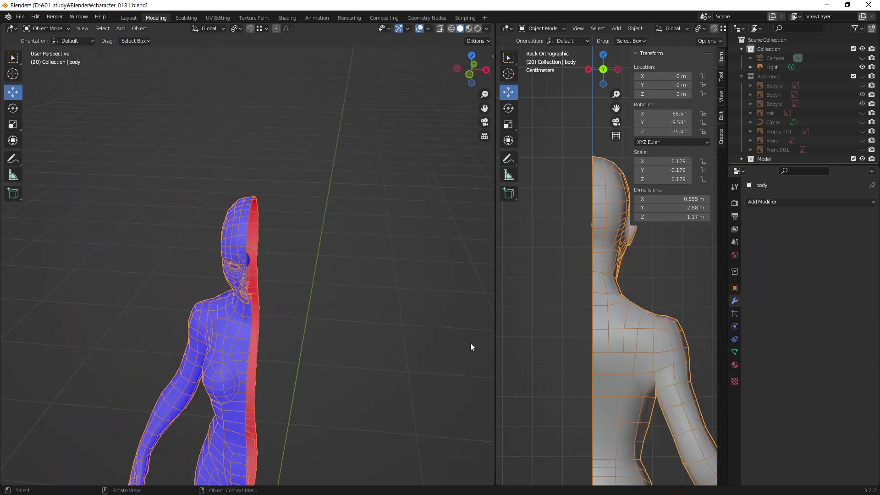
- Line up a side view of the neck, enter Edit Mode and disable the Face Orientation overlay
middle_drag(268, 360, 316, 348)
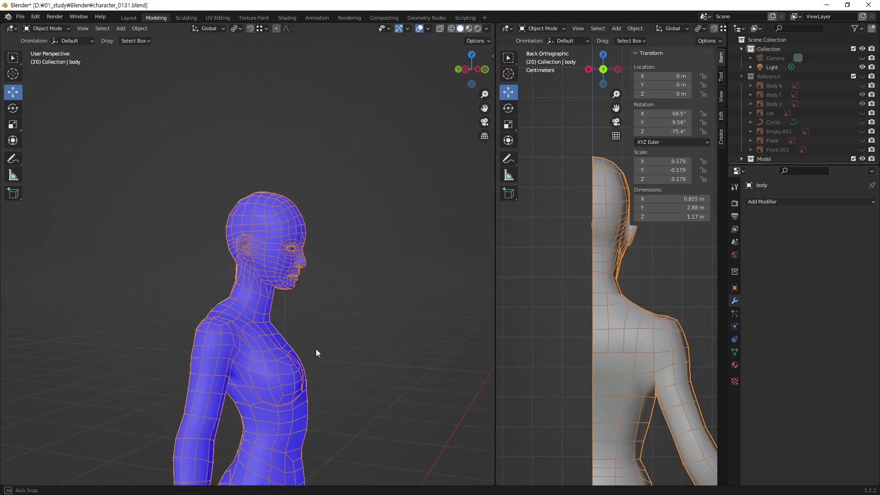
scroll(270, 301, up, 3)
mouse_move(269, 290)
middle_down()
mouse_move(257, 369)
mouse_move(299, 371)
middle_up()
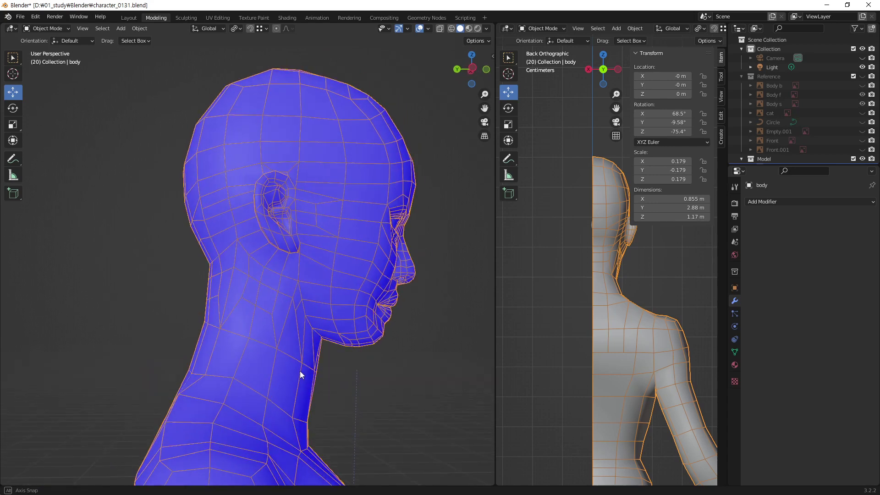
scroll(288, 307, up, 2)
scroll(259, 360, up, 2)
scroll(257, 358, up, 2)
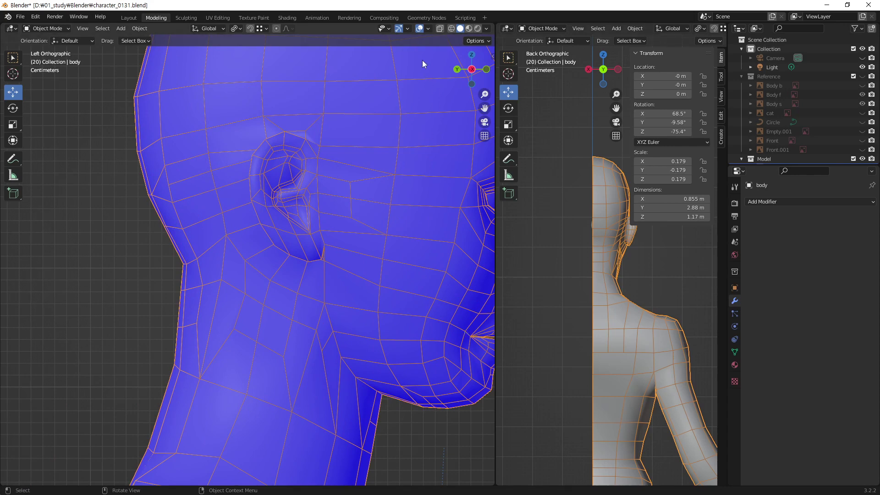
click(428, 29)
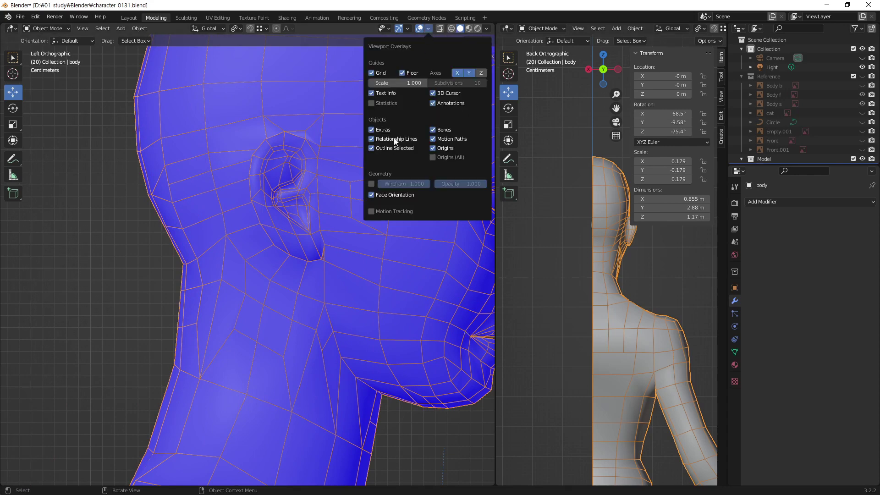
key(Tab)
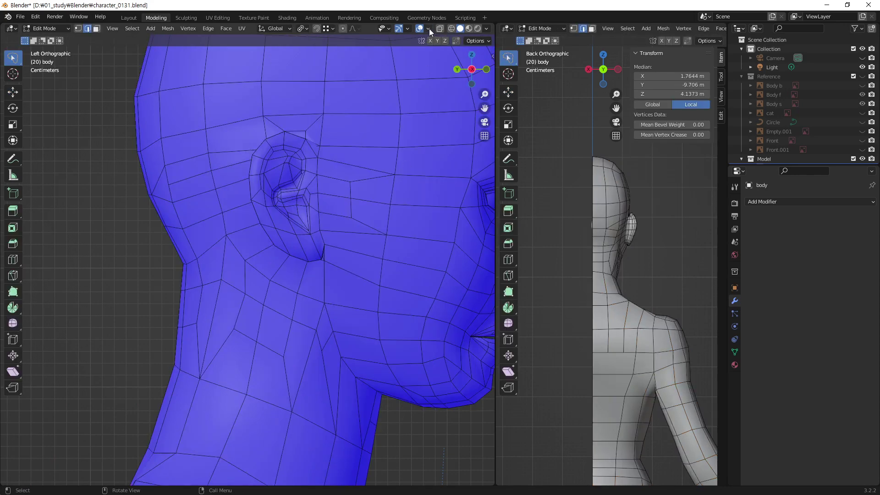
click(429, 29)
click(371, 204)
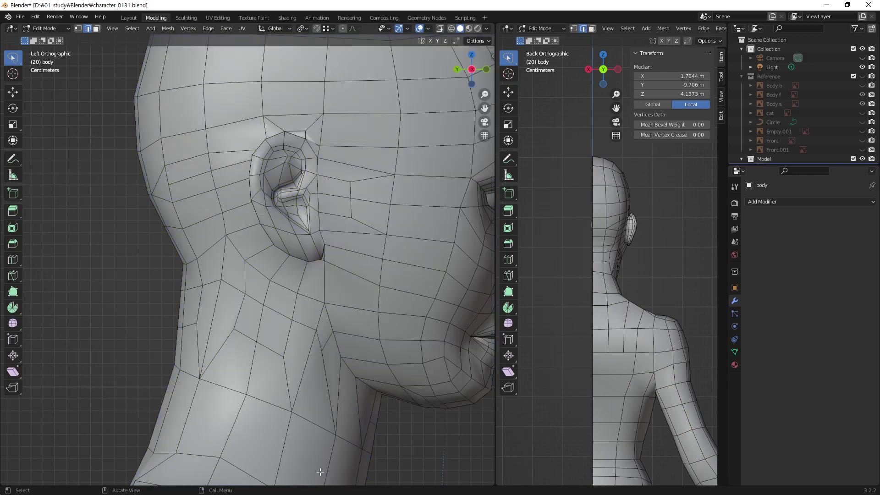
- In vertex select mode, reposition the upper-neck vertices behind the ear from the left side view
key(1)
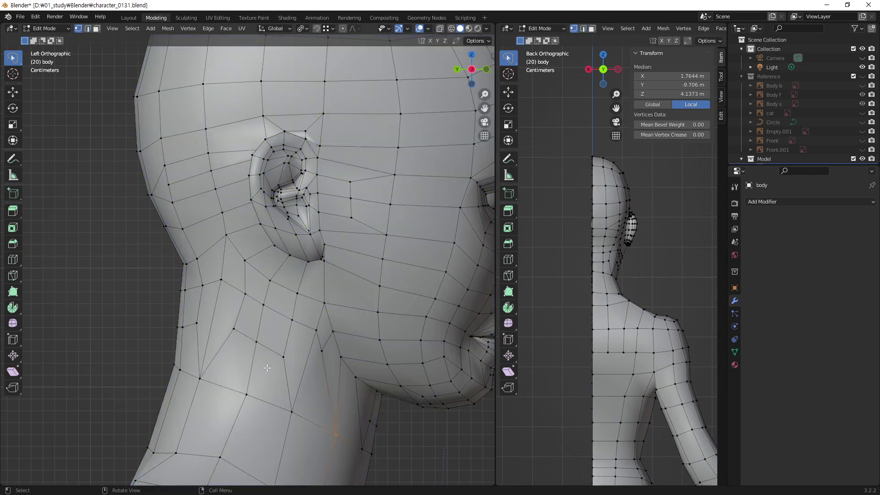
middle_drag(267, 367, 275, 363)
click(231, 231)
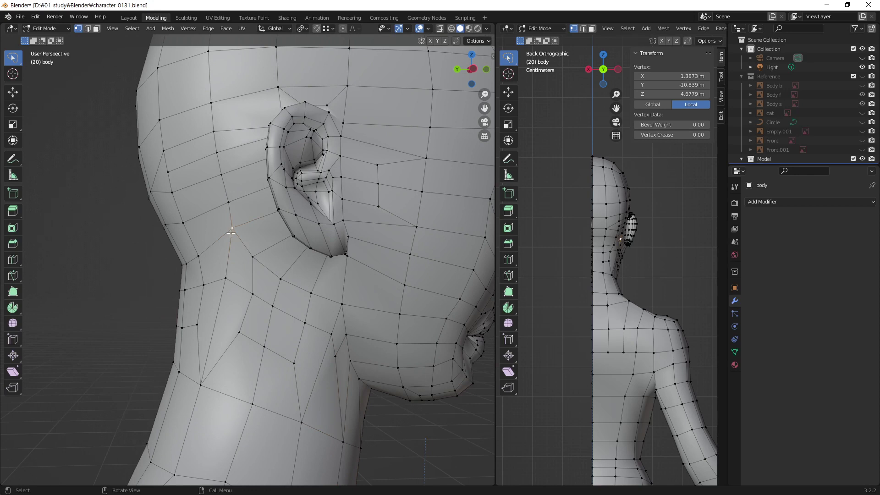
key(ctrl+KP_3)
key(g)
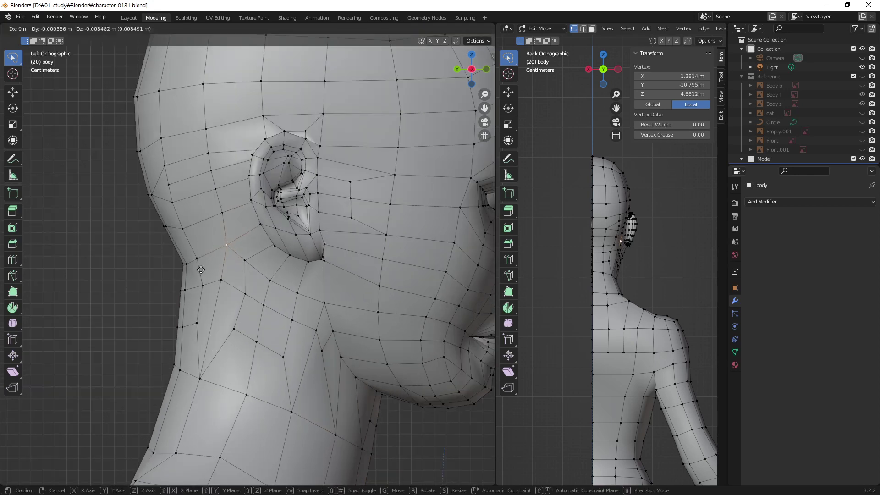
click(256, 289)
key(g)
click(281, 287)
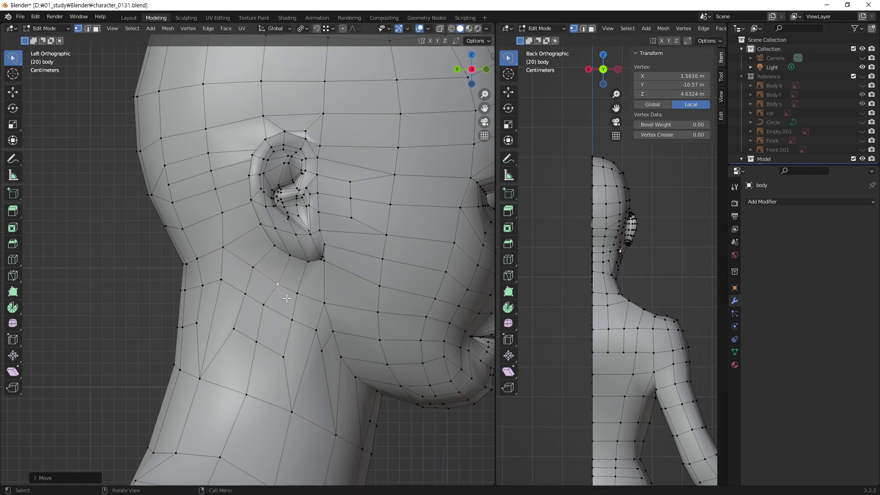
key(g)
- Pull the neck vertices below the ear down toward the jaw line
click(310, 303)
key(g)
click(297, 327)
key(g)
click(300, 330)
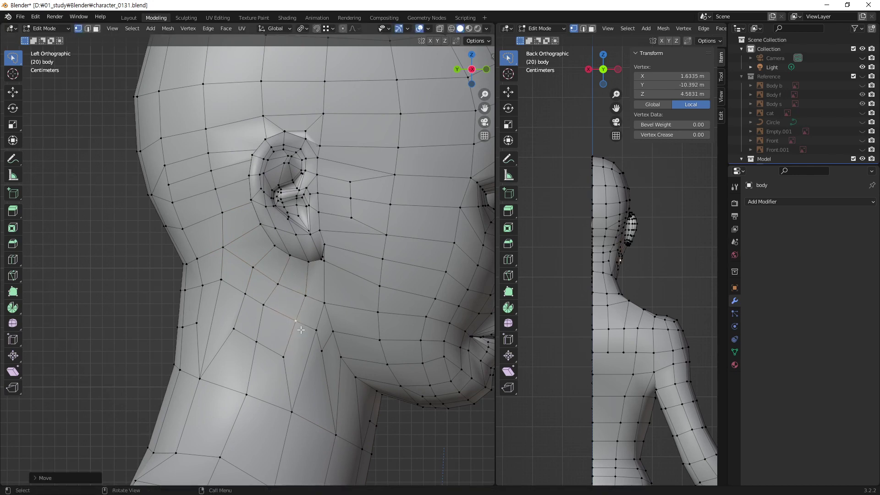
key(g)
click(338, 348)
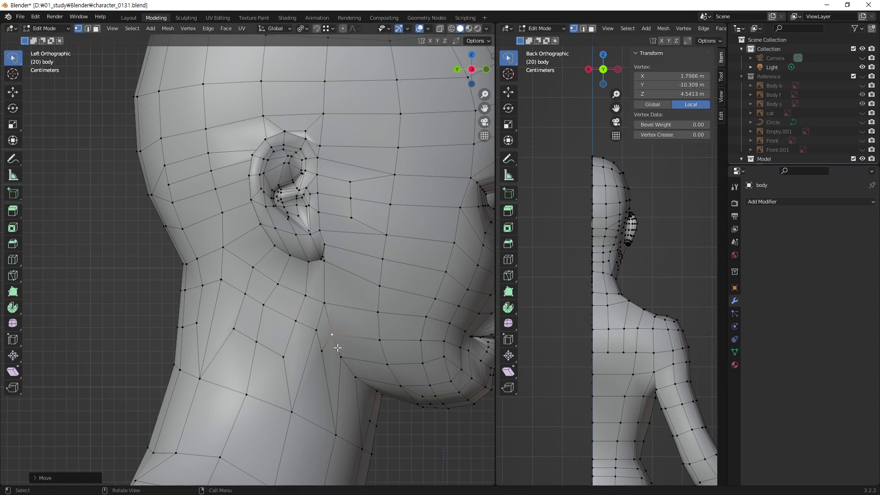
- Adjust the throat and lower-neck vertices beneath the jaw
click(368, 420)
key(g)
click(364, 395)
key(g)
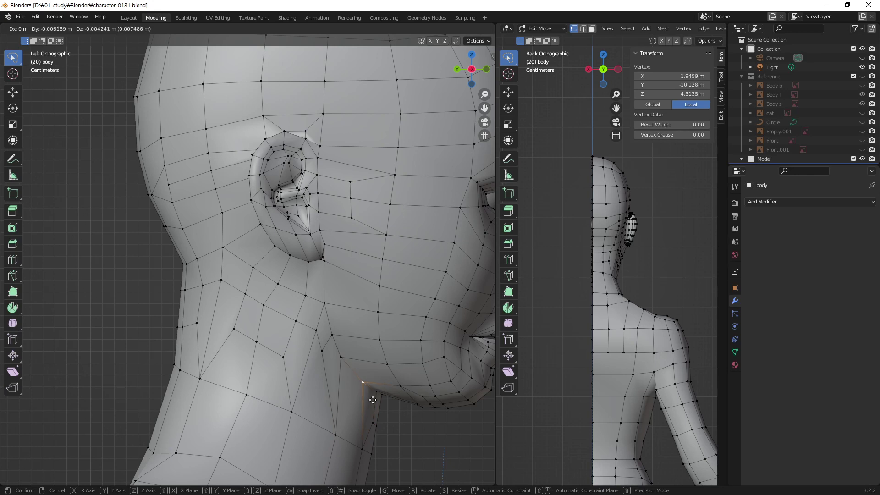
click(371, 396)
click(346, 362)
key(g)
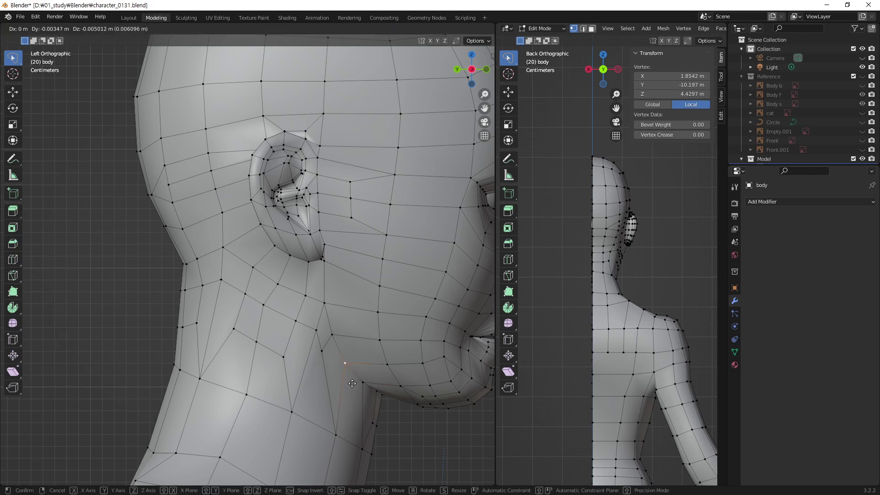
click(352, 383)
- Lower several mid-neck vertices to reshape the side of the neck
click(331, 338)
key(g)
click(335, 352)
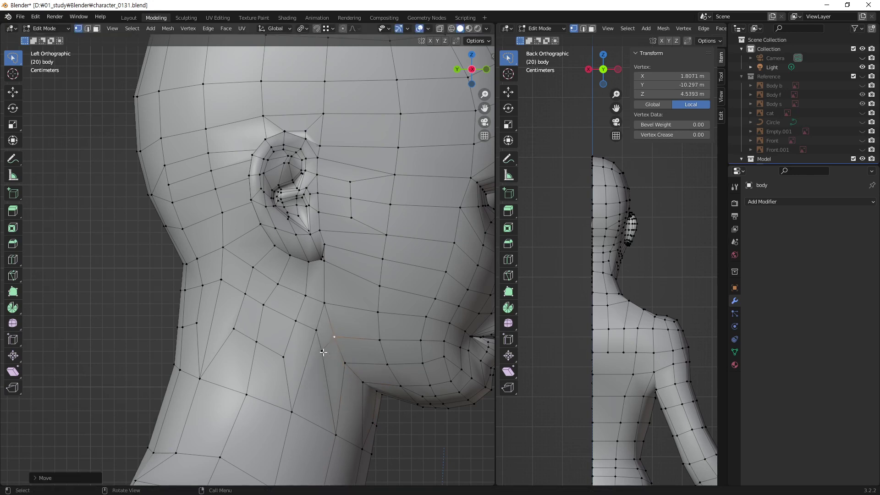
key(g)
click(332, 364)
click(317, 330)
key(g)
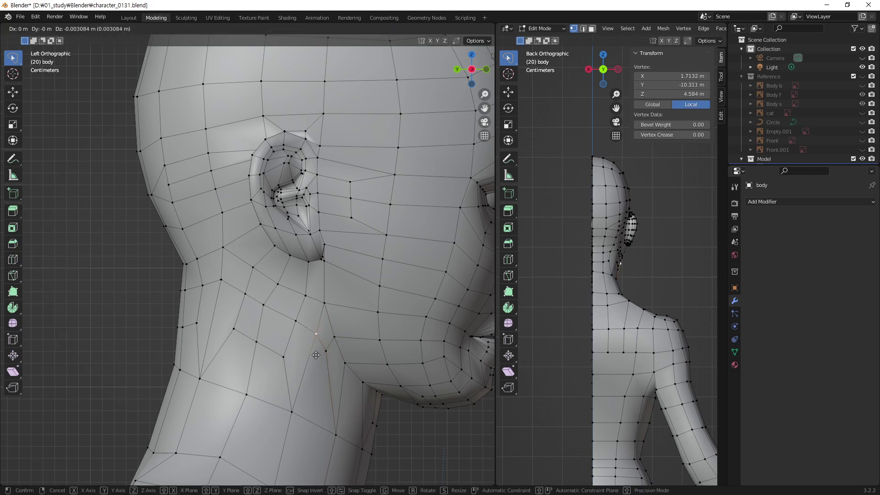
click(307, 363)
key(g)
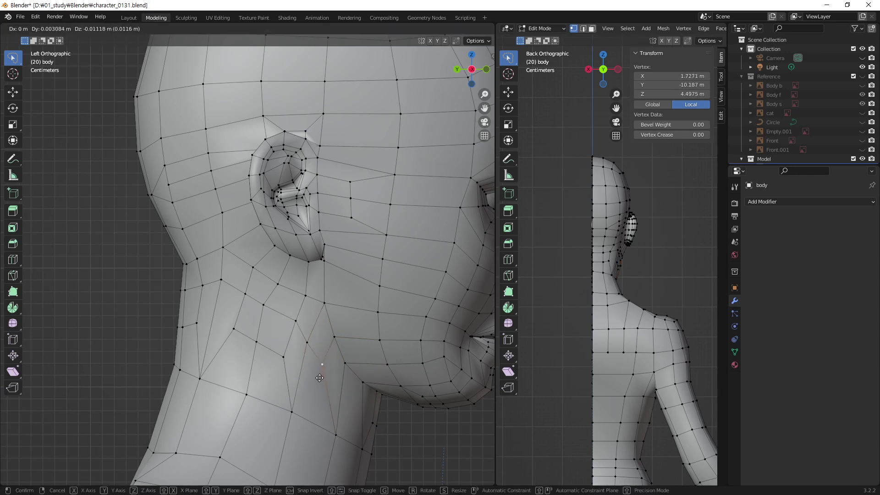
click(321, 379)
- Tweak the vertices on the lower neck, the neck base and the front of the neck
click(338, 439)
key(g)
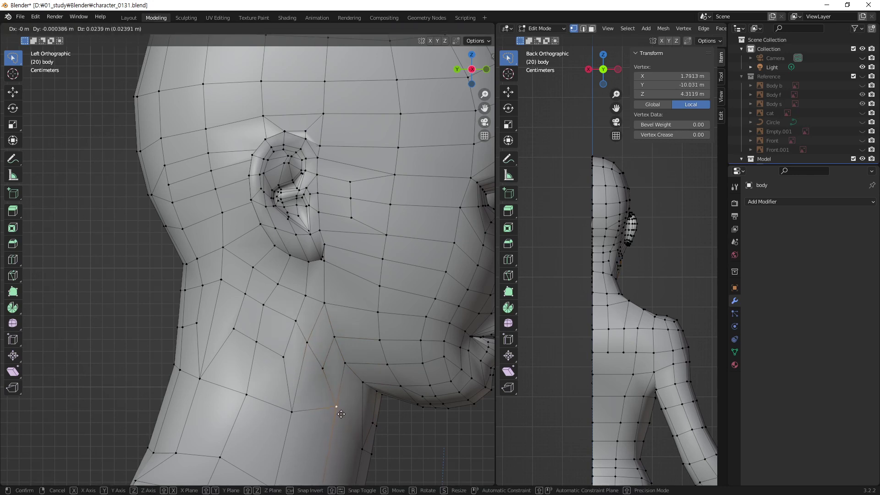
click(347, 422)
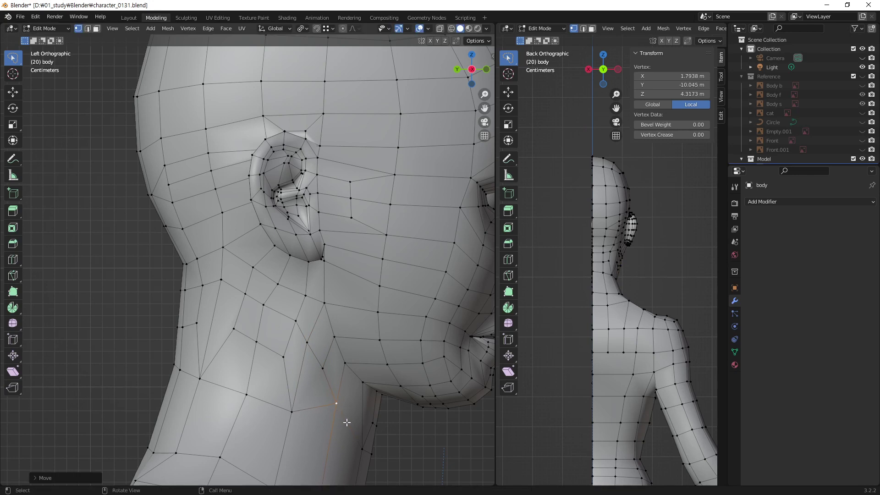
click(360, 449)
key(g)
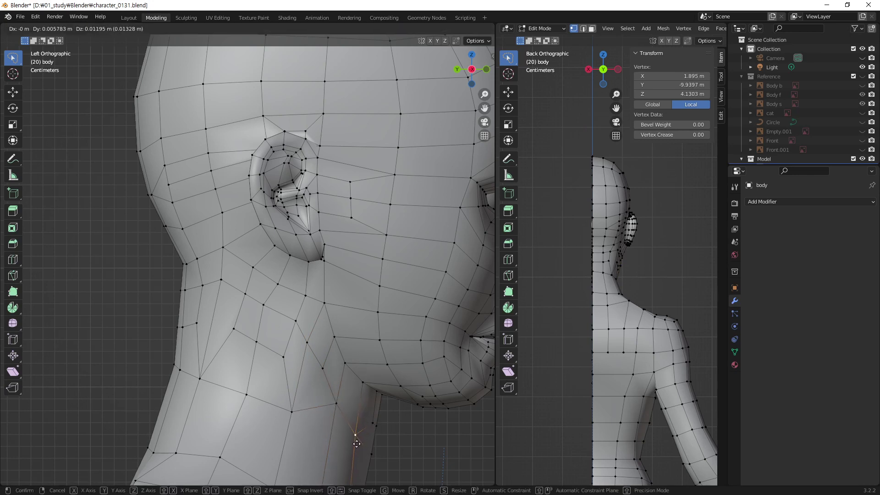
click(357, 445)
click(334, 408)
key(g)
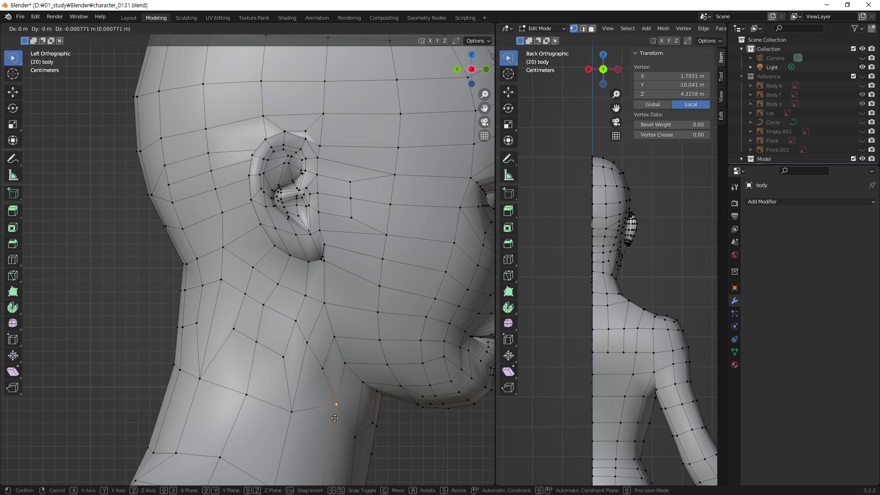
click(334, 420)
- Shift the vertices along the front edge of the throat
click(313, 344)
key(g)
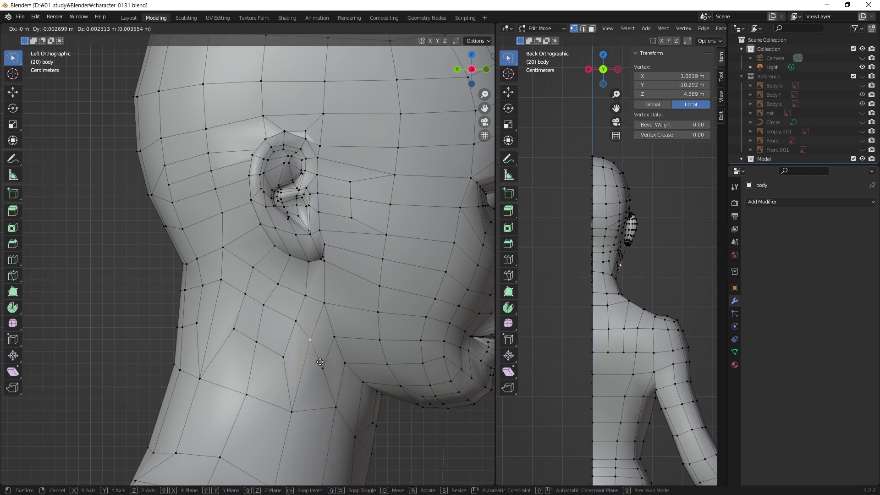
click(320, 375)
click(373, 441)
key(g)
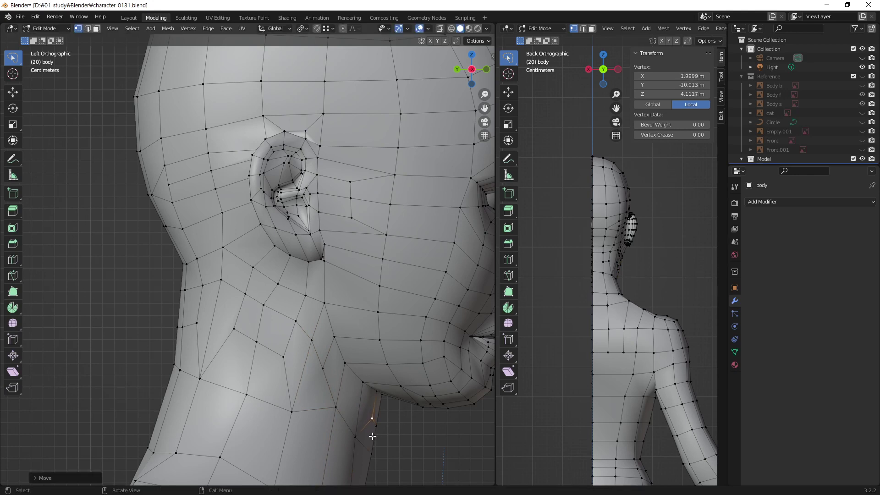
click(381, 441)
- Show the Reference collection and move the vertex under the jaw to match the reference
shift+middle_drag(311, 423, 334, 281)
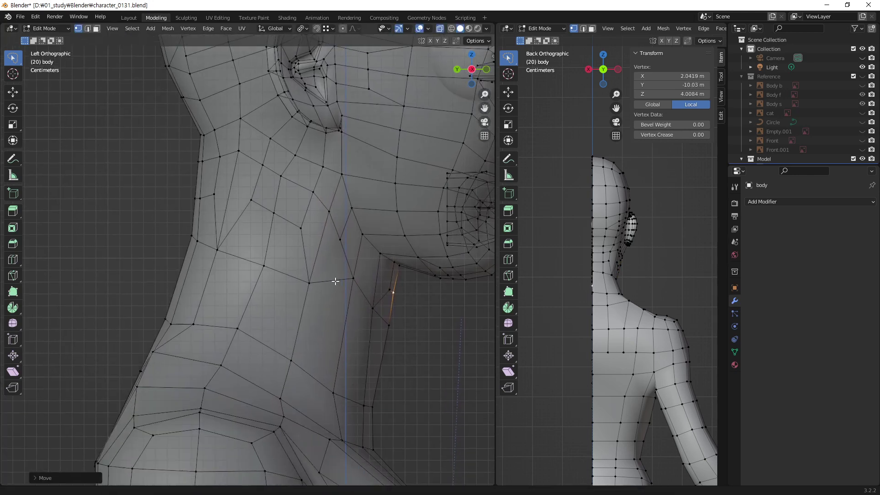
click(863, 76)
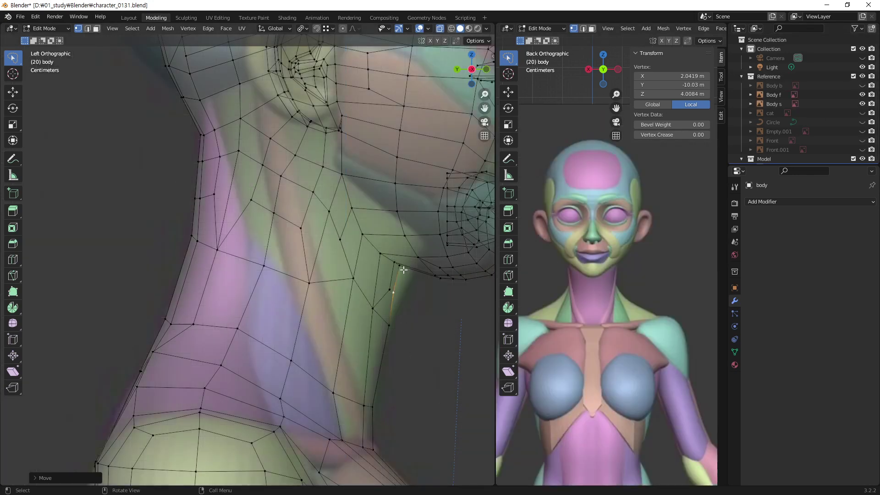
click(403, 271)
key(g)
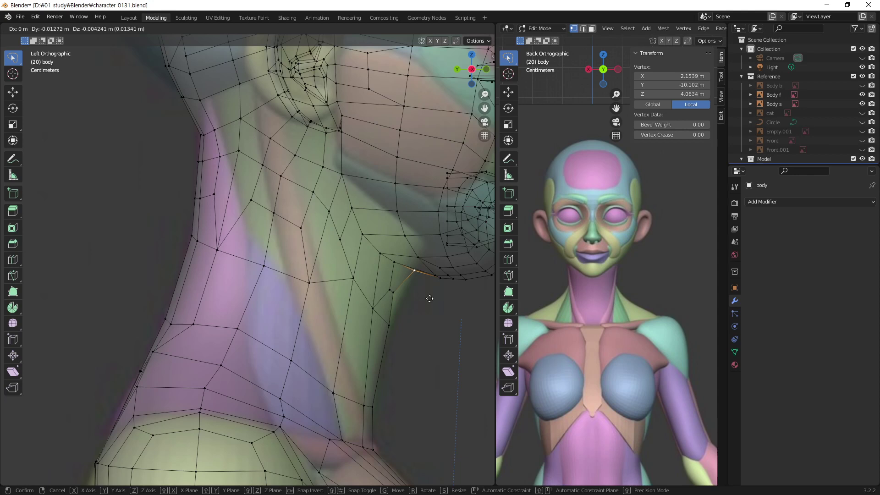
- Move the lower neck vertices one by one onto the reference neck outline
click(424, 300)
key(g)
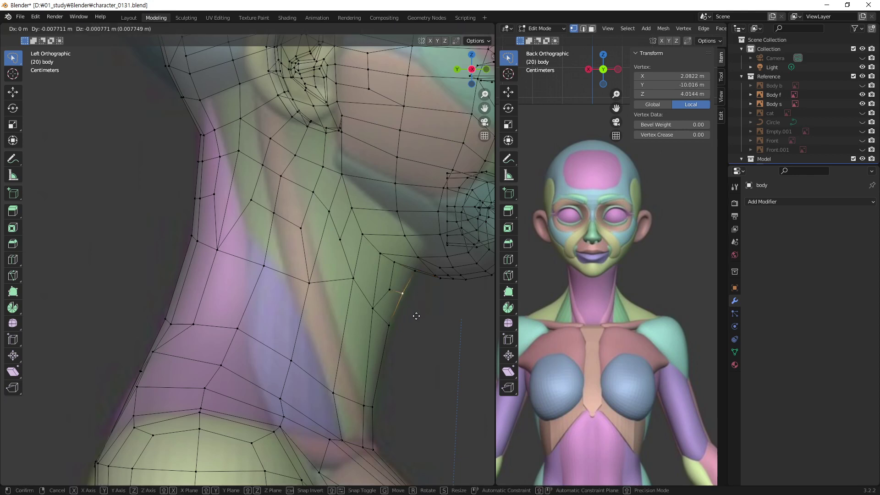
click(392, 326)
key(g)
click(395, 334)
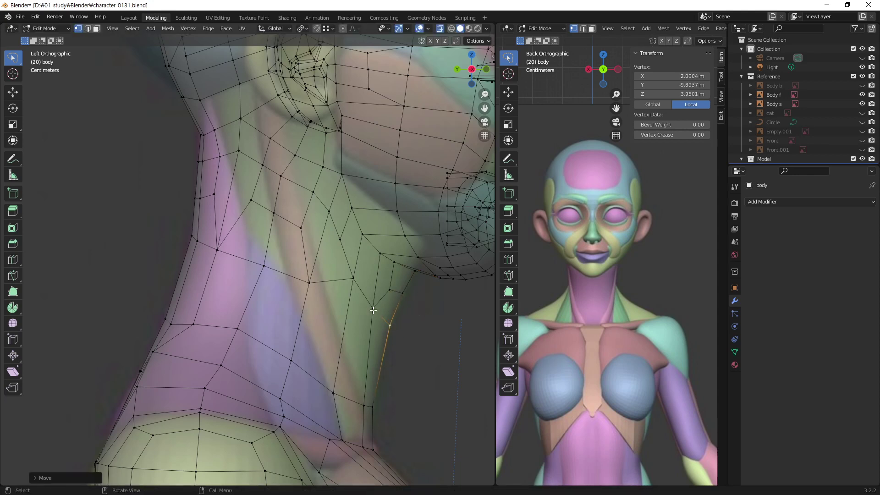
key(g)
click(376, 322)
key(g)
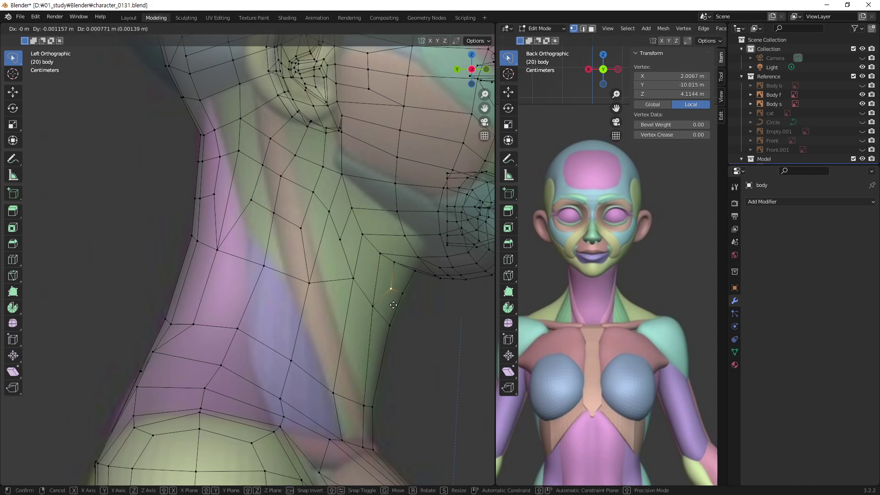
click(392, 294)
- Pull the vertex just below the jaw and its neighbour toward the jaw line
click(394, 264)
key(g)
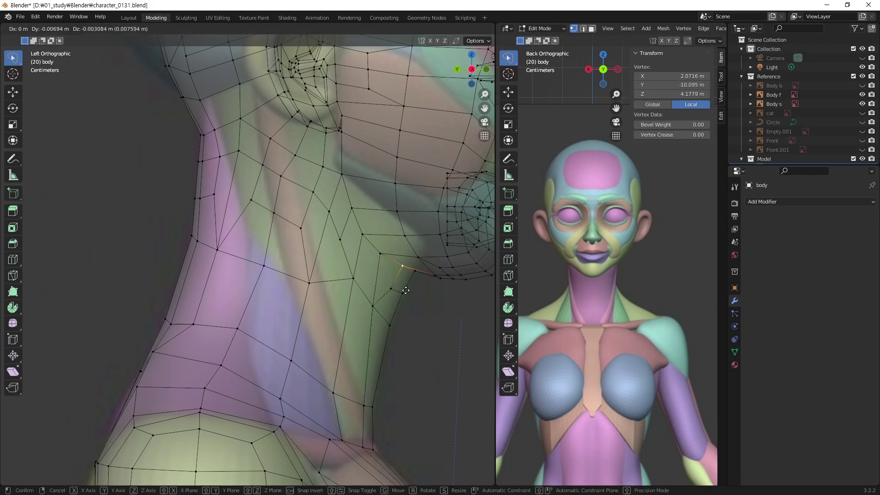
click(406, 290)
click(383, 255)
key(g)
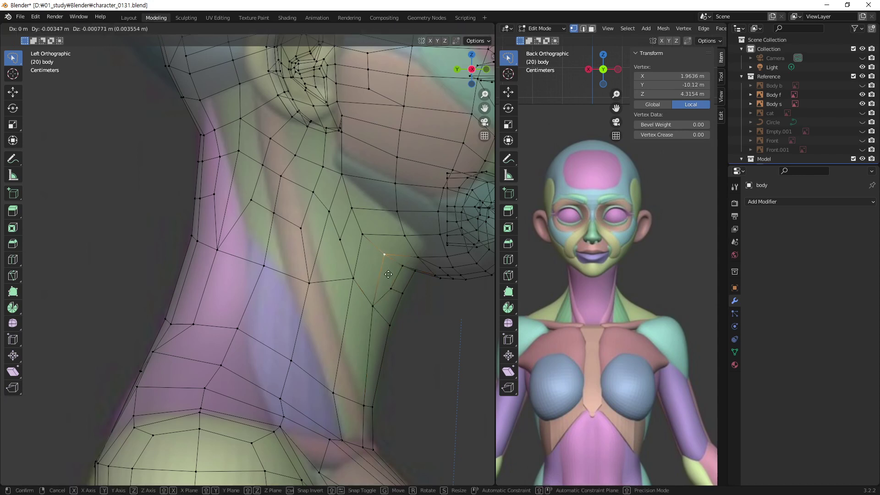
click(388, 275)
- Inspect the neck in front view with X-ray on, selecting jaw and neck vertices, then restore solid shading
middle_drag(602, 235, 654, 221)
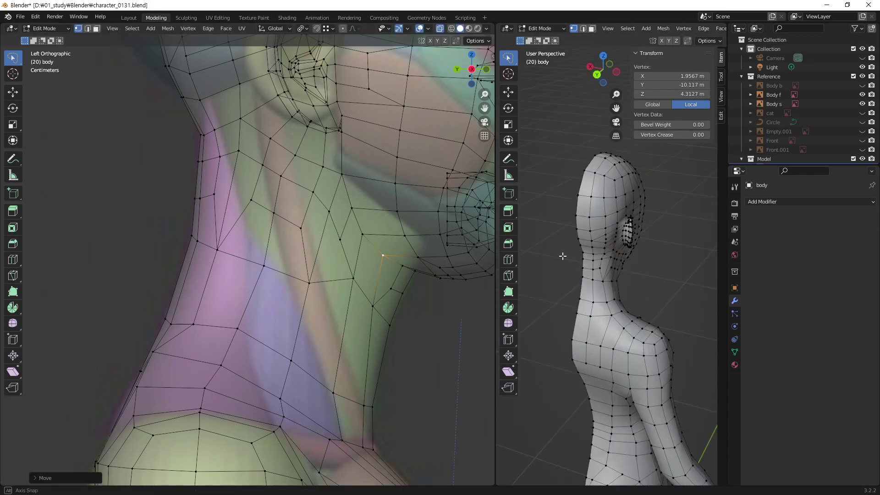
scroll(653, 221, up, 4)
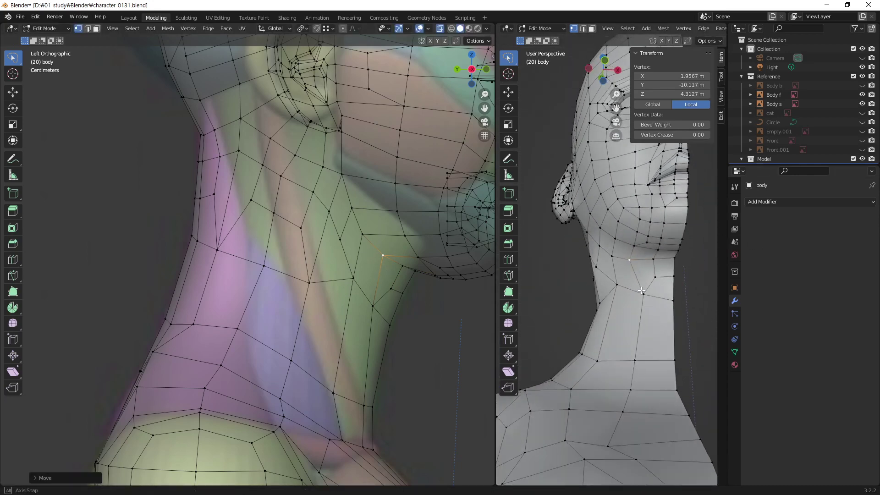
middle_drag(642, 256, 634, 292)
key(KP_1)
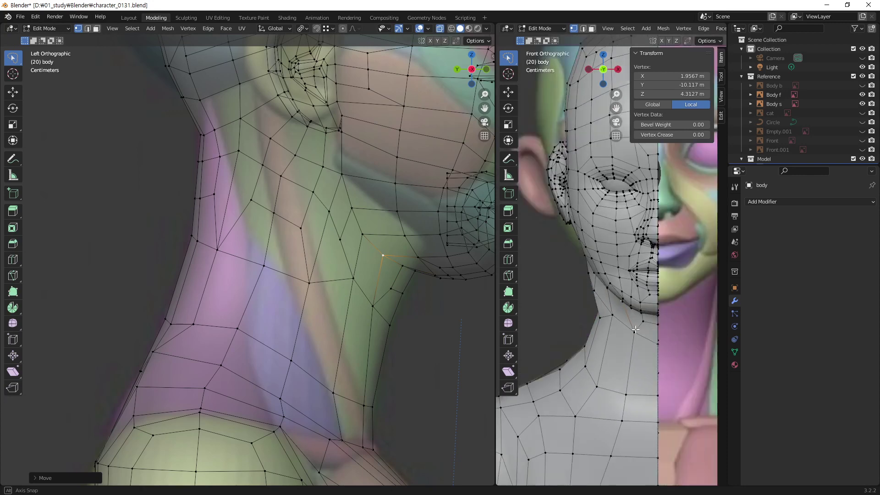
key(alt+z)
scroll(642, 333, up, 2)
scroll(618, 352, up, 2)
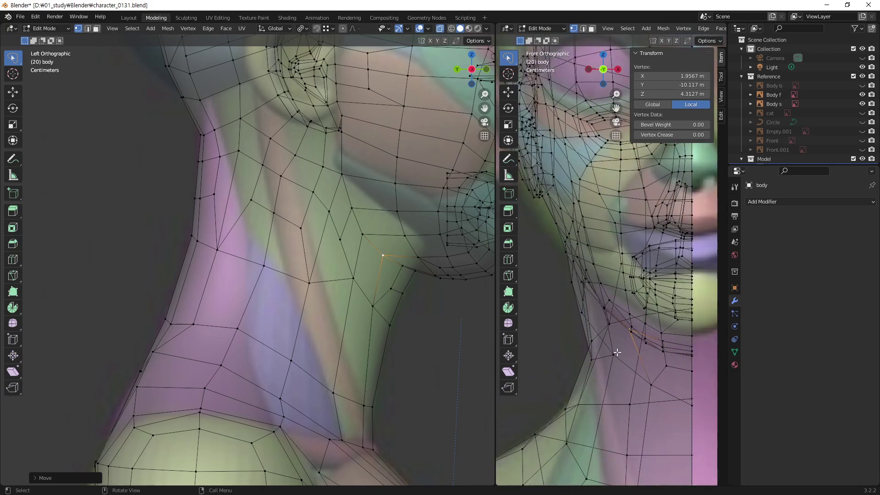
click(352, 284)
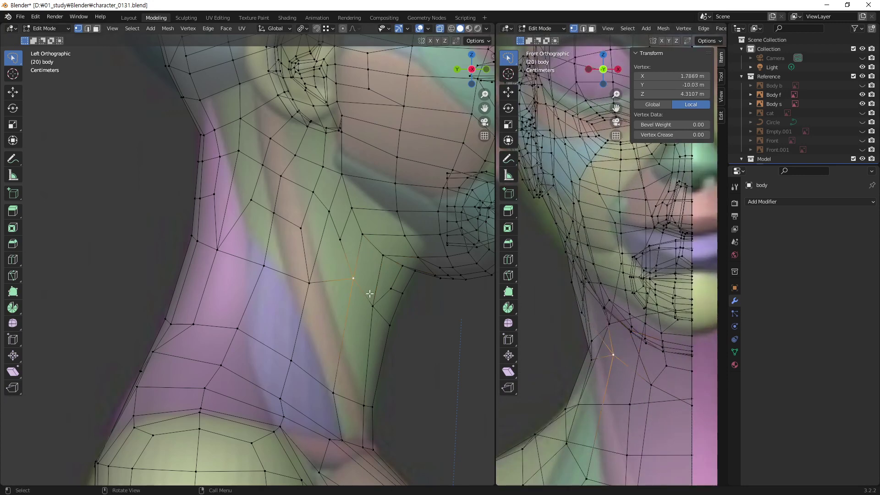
click(649, 385)
key(alt+z)
- Raise a side-of-neck vertex under the jaw and shift the vertices above along X
middle_drag(333, 287, 230, 242)
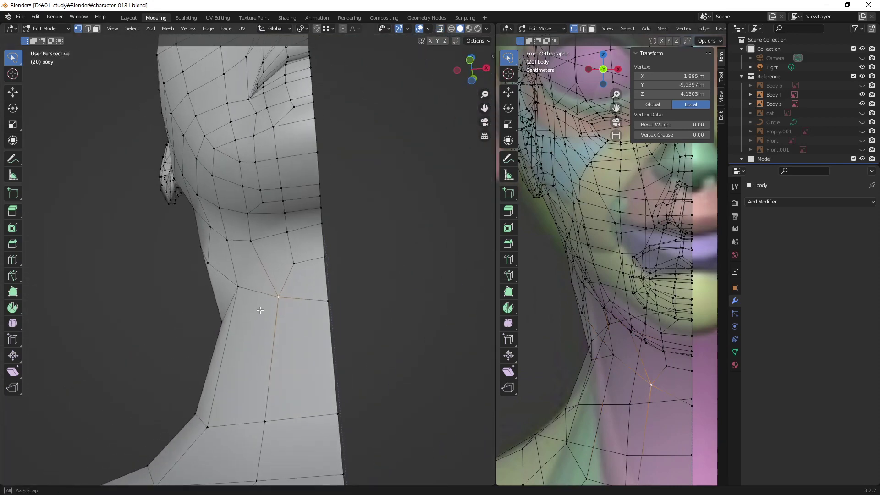
click(249, 233)
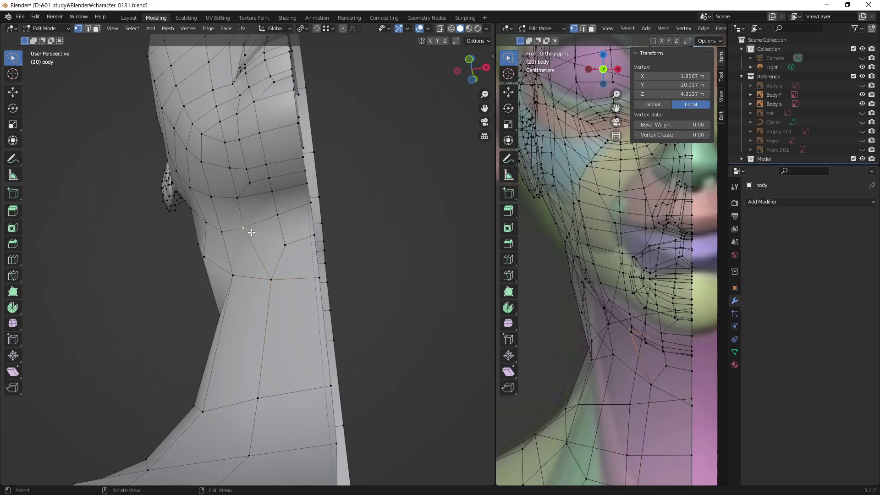
key(g)
click(288, 229)
key(g)
key(x)
click(276, 193)
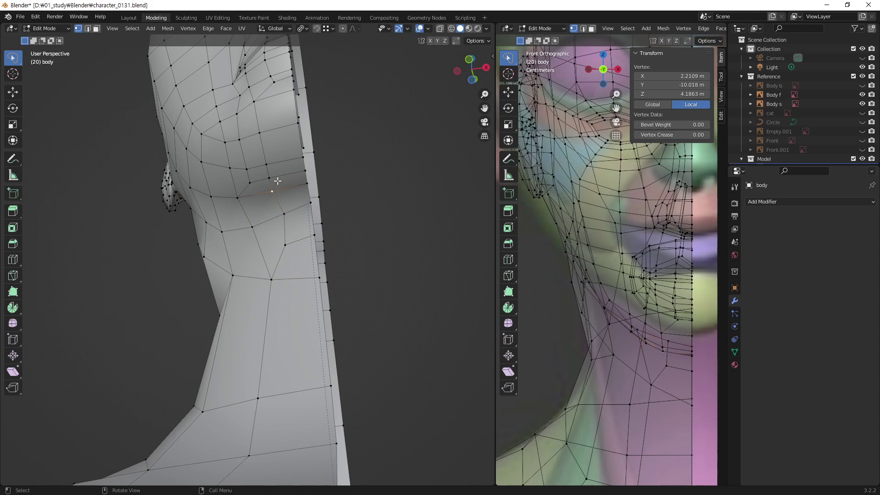
shift+click(269, 178)
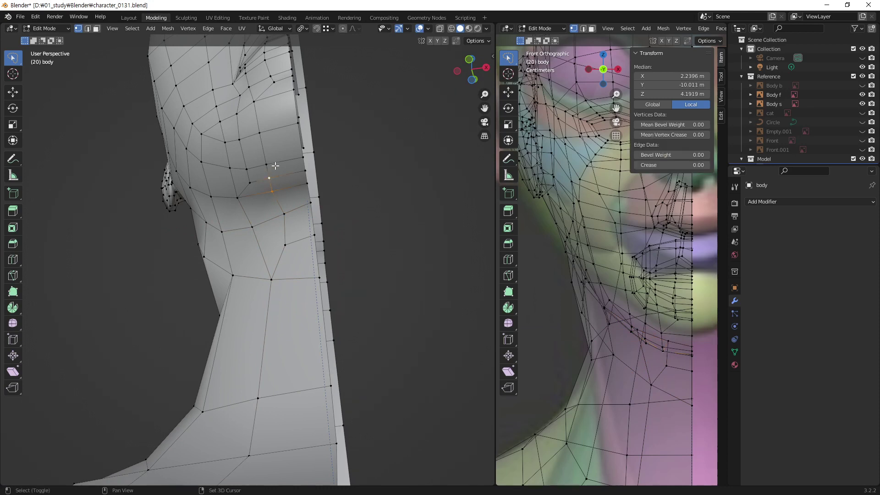
key(g)
key(x)
click(293, 192)
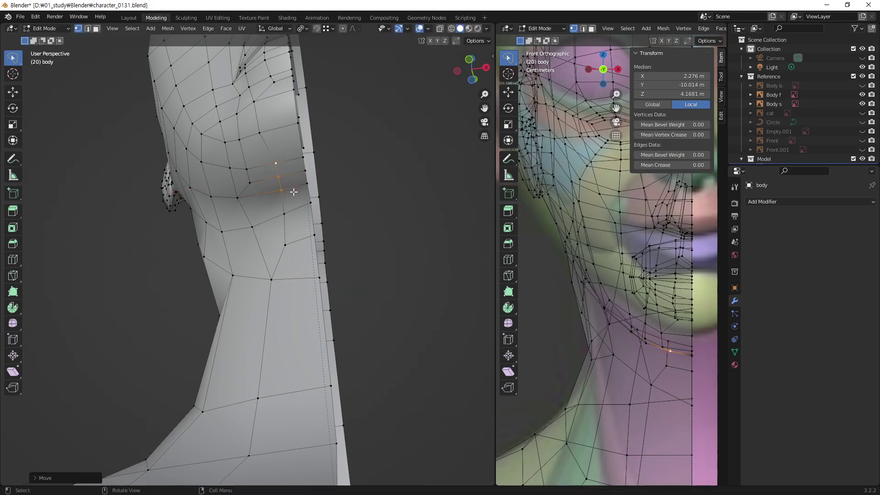
- Shift a jaw vertex and two jaw-underside vertices along X to match the silhouette
click(276, 162)
key(g)
key(x)
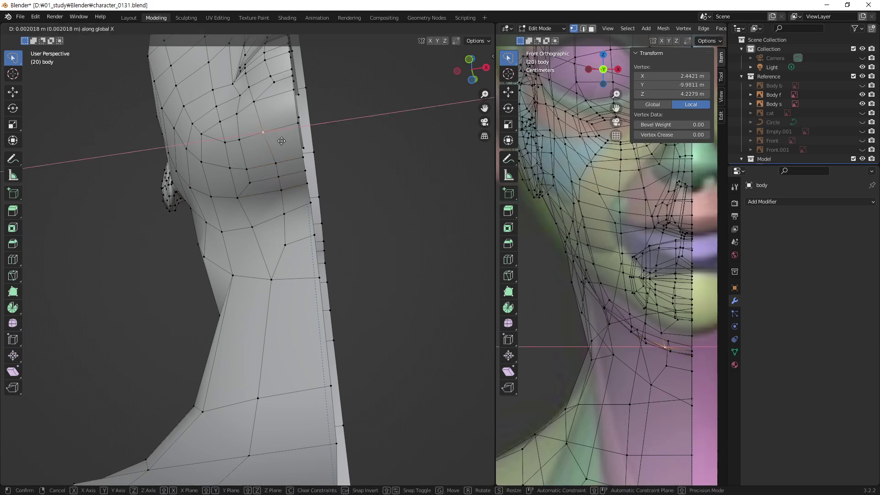
click(248, 224)
mouse_move(280, 167)
middle_down()
mouse_move(302, 227)
mouse_move(261, 206)
mouse_move(299, 145)
middle_up()
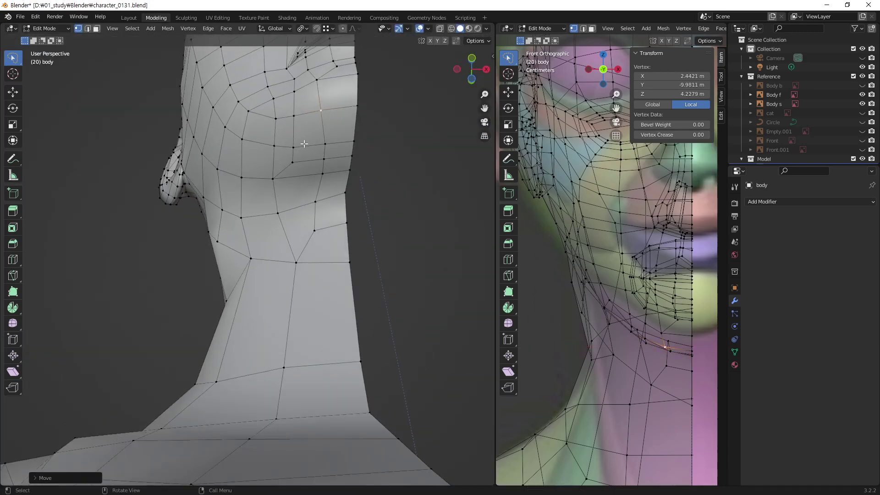
click(296, 146)
shift+click(295, 163)
middle_drag(317, 186, 305, 186)
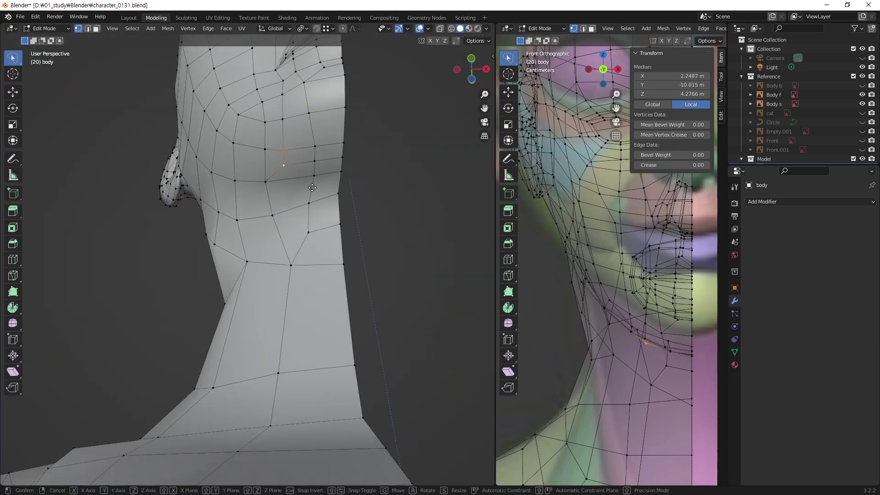
key(g)
key(x)
click(317, 187)
- Adjust another jaw vertex and a vertex under the jaw along X
click(280, 119)
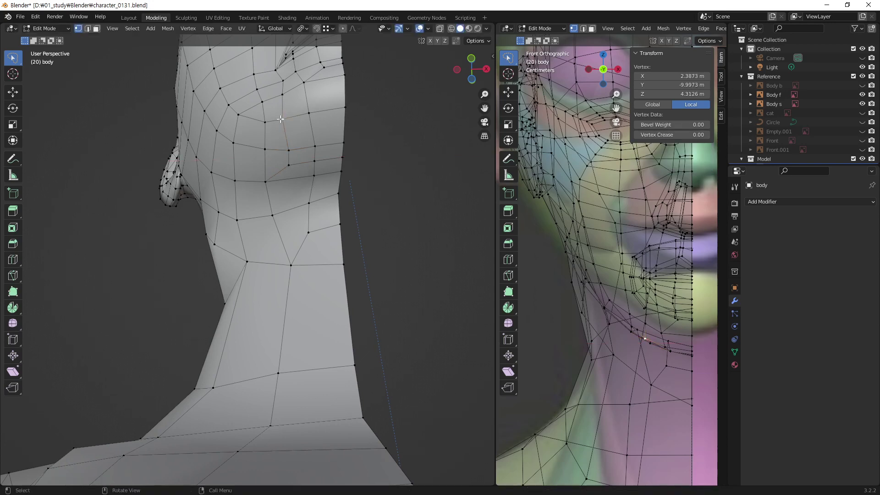
key(g)
key(x)
click(283, 121)
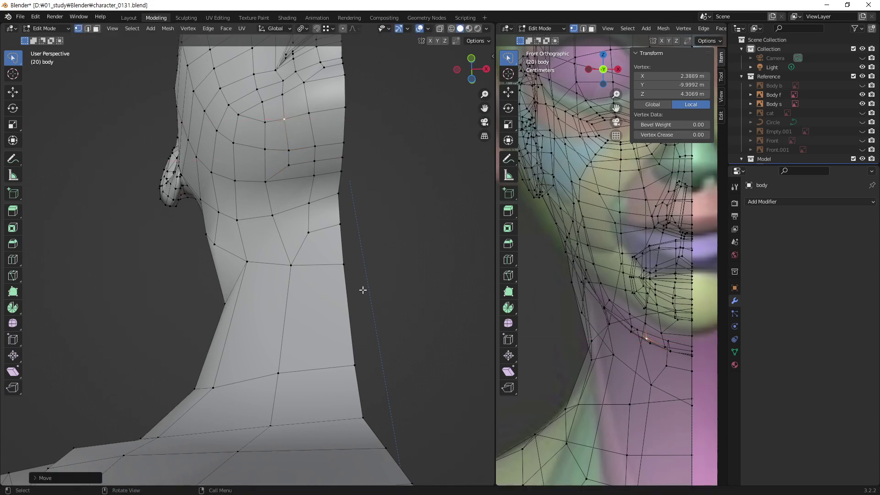
middle_drag(212, 247, 238, 257)
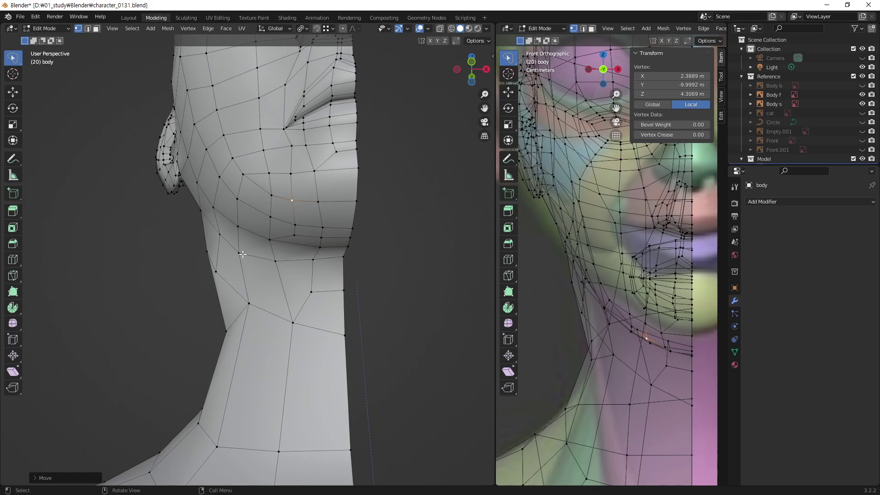
click(242, 254)
key(g)
key(x)
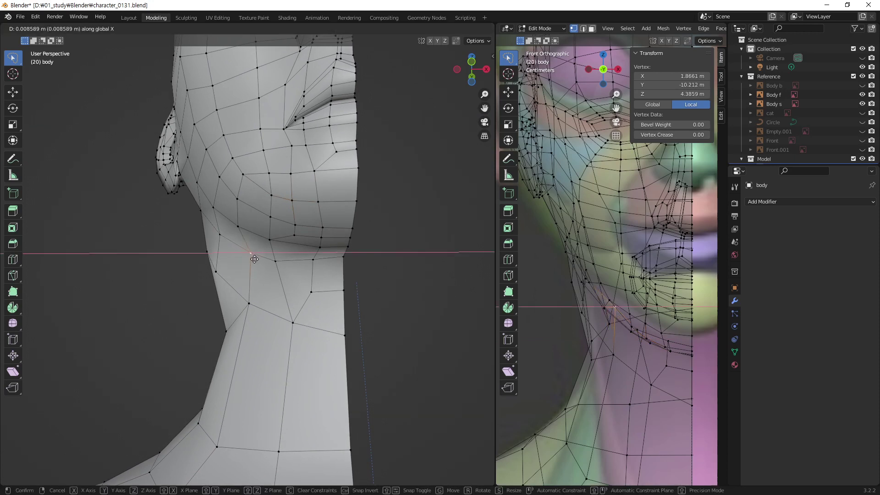
click(255, 260)
- Move a second under-jaw vertex and the vertex below the ear along X
middle_drag(269, 288, 248, 275)
click(214, 236)
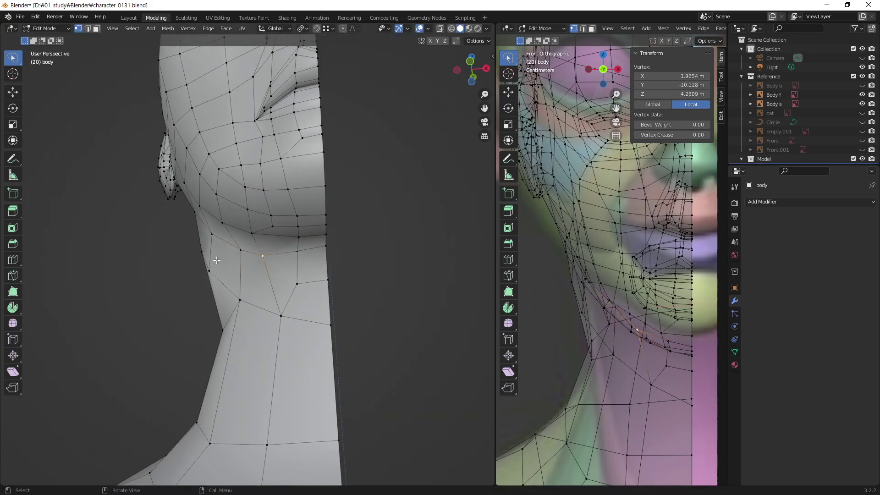
key(g)
key(x)
click(237, 278)
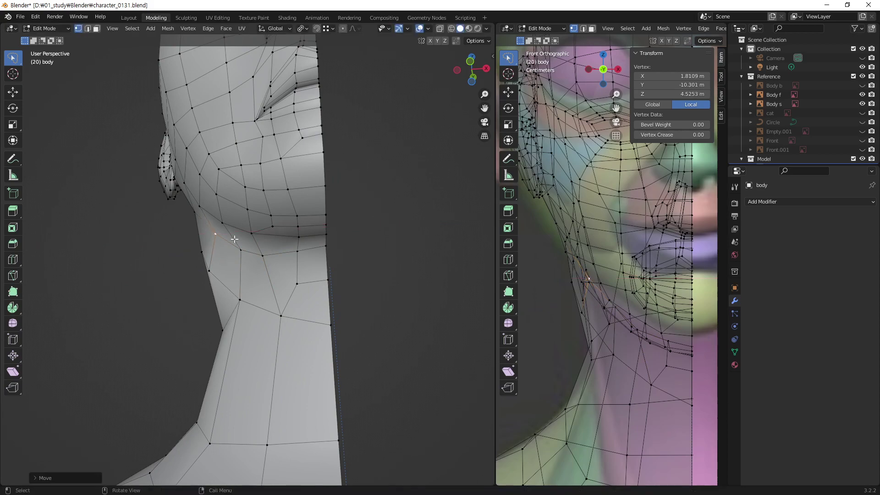
middle_drag(237, 278, 383, 277)
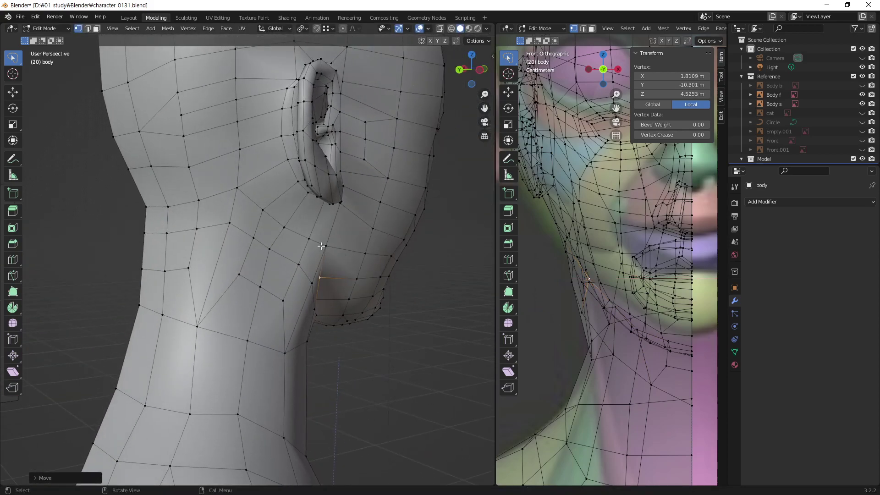
click(325, 246)
middle_drag(324, 246, 270, 217)
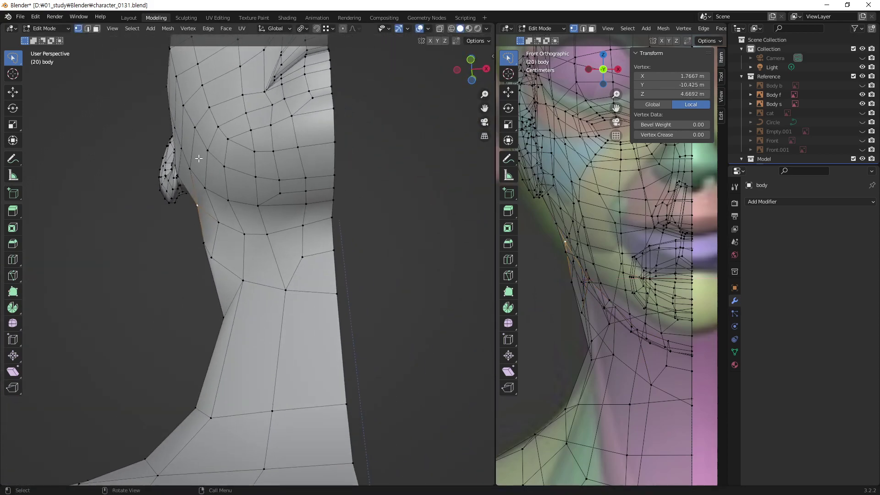
key(g)
key(x)
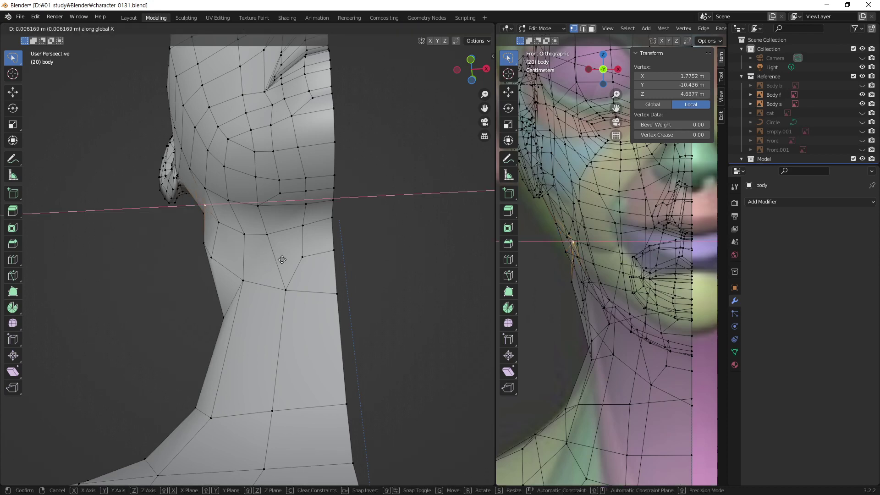
click(283, 260)
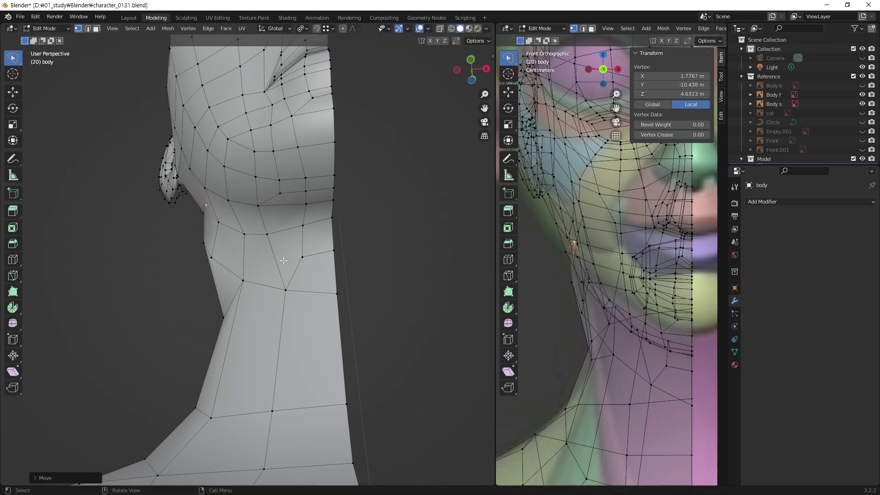
- Reposition the jaw-corner vertex and the neighbouring neck vertex along X under the jaw
click(222, 223)
key(g)
key(x)
click(237, 237)
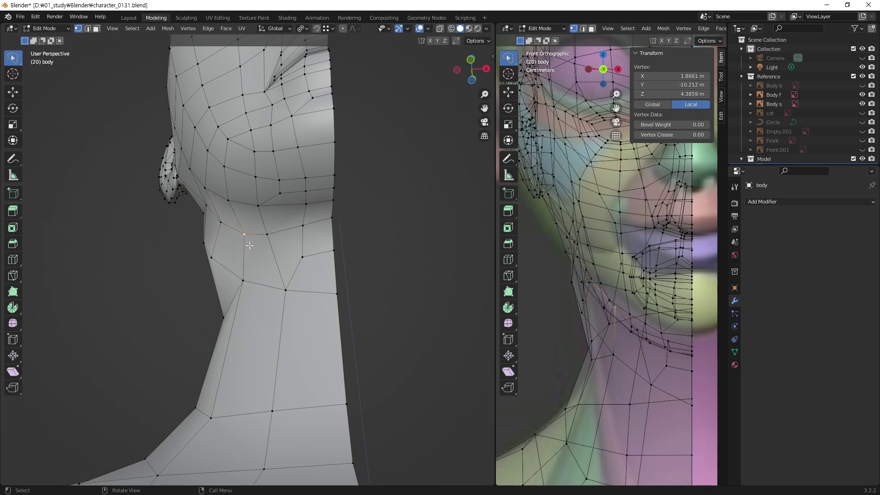
key(g)
key(x)
click(250, 242)
middle_drag(221, 258, 223, 277)
key(g)
key(x)
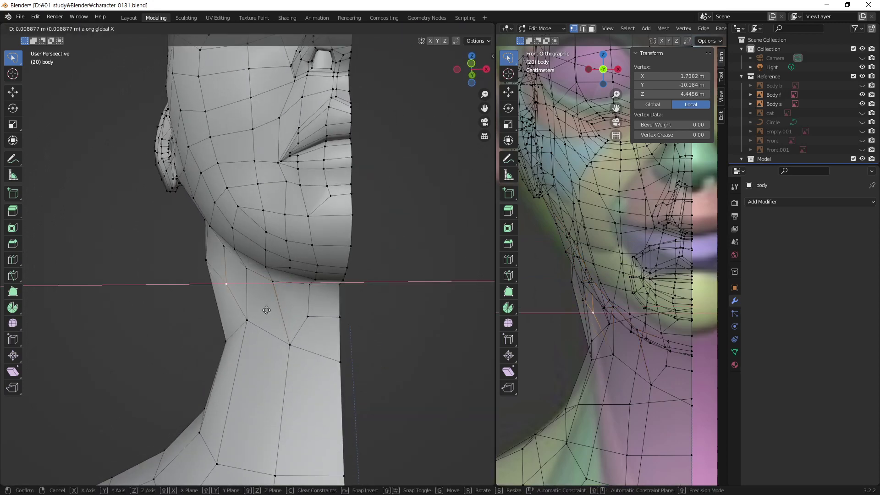
key(x)
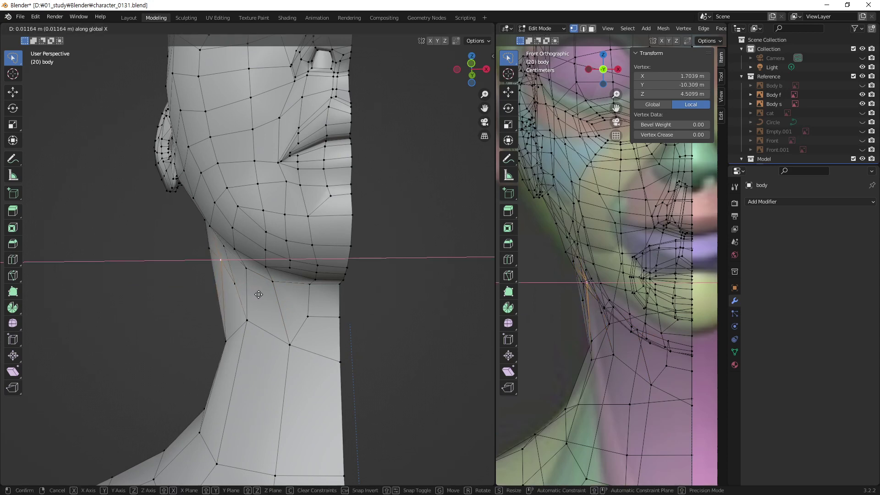
click(258, 294)
- Move a neck vertex along X, check it from the side, and undo the bad move
key(g)
click(249, 295)
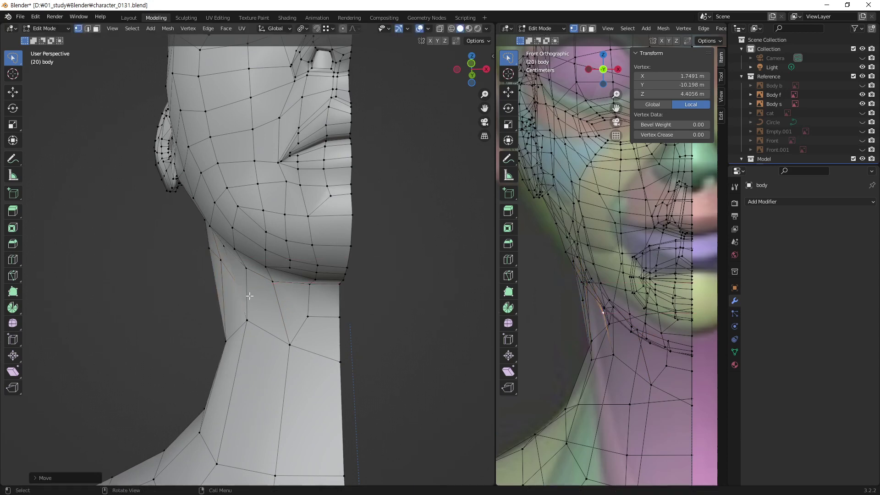
key(g)
key(x)
click(263, 325)
mouse_move(231, 301)
middle_down()
mouse_move(351, 326)
mouse_move(259, 306)
mouse_move(321, 316)
middle_up()
shift+middle_drag(590, 373, 557, 300)
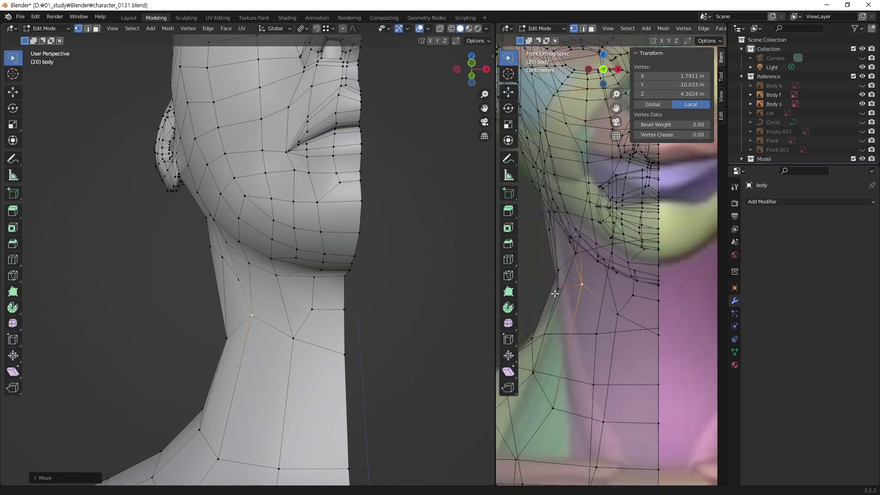
key(ctrl+z)
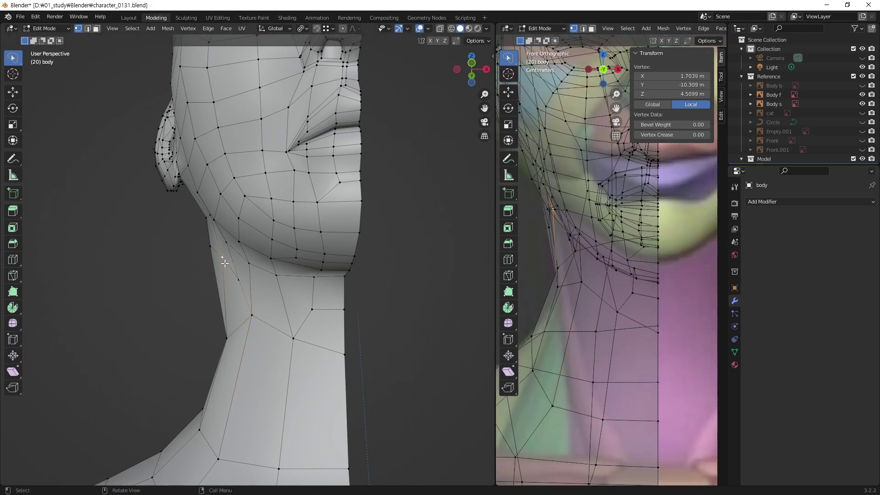
- Redo the neck vertex and move another neck vertex along X, then orbit around the neck
key(g)
key(x)
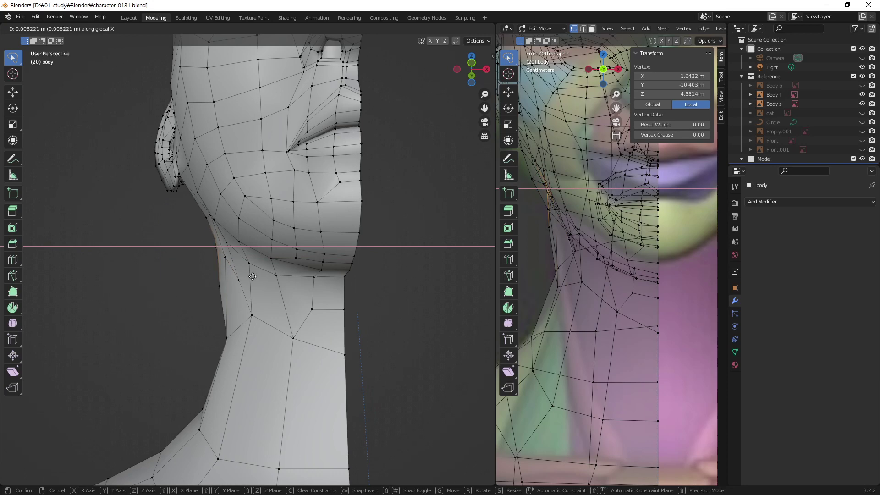
click(252, 276)
click(223, 285)
key(g)
key(x)
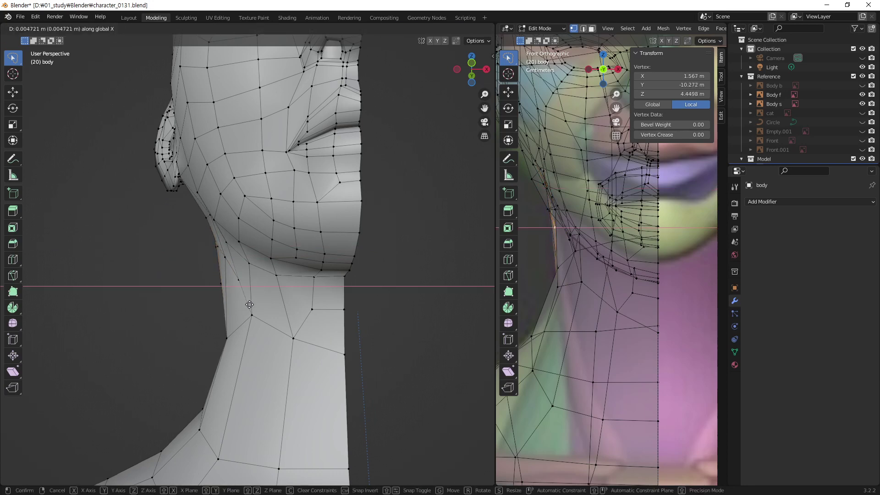
click(249, 305)
mouse_move(249, 305)
middle_down()
mouse_move(433, 355)
mouse_move(420, 379)
mouse_move(350, 406)
mouse_move(246, 328)
mouse_move(429, 354)
middle_up()
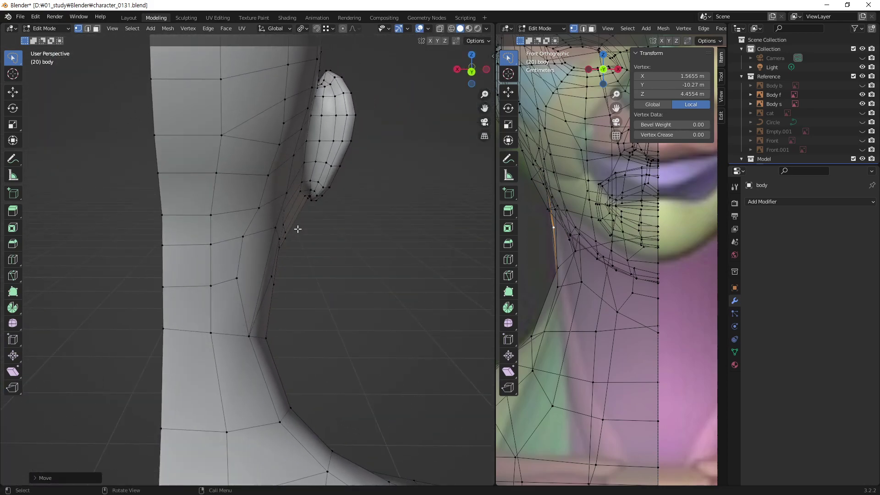
- Pull the back-of-neck vertex and the two vertices below the ear inward along X
click(285, 232)
middle_drag(282, 262, 273, 281)
click(273, 229)
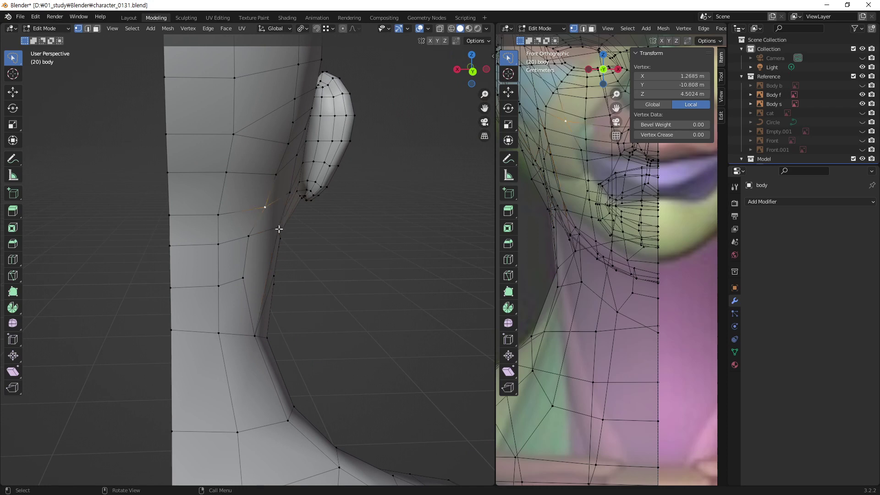
key(g)
key(x)
click(269, 231)
click(276, 174)
key(g)
key(x)
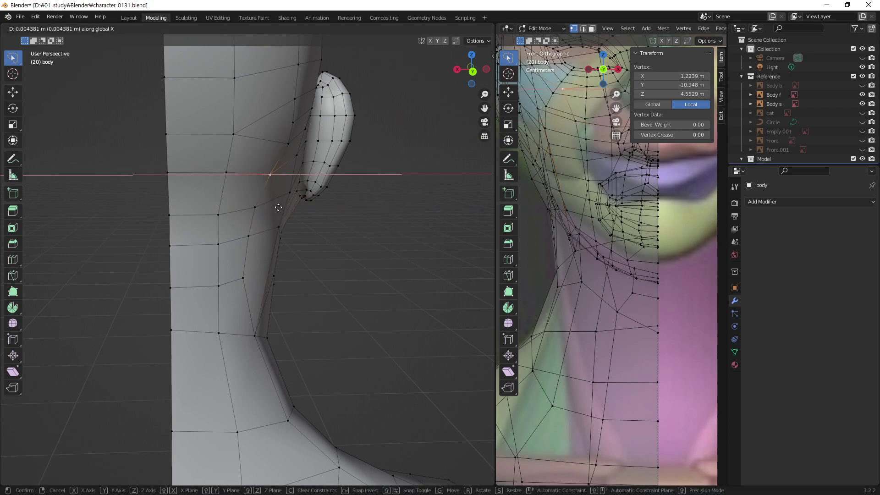
click(276, 206)
click(289, 147)
key(g)
key(x)
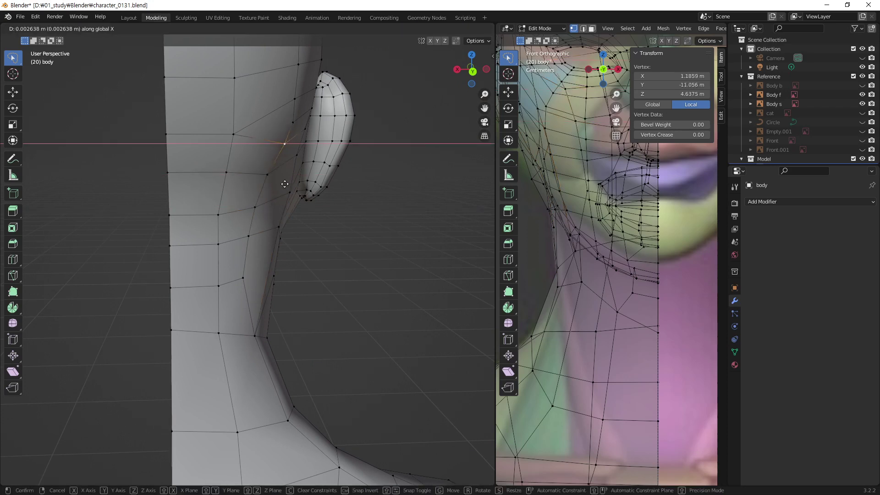
click(283, 184)
- Shift the side-of-neck vertices, including a higher one, inward along X
click(222, 242)
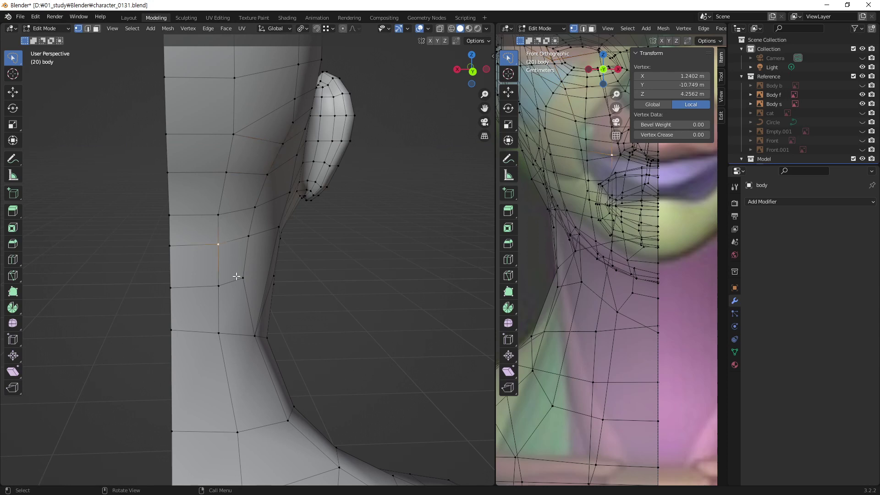
key(g)
key(x)
click(231, 278)
key(g)
key(x)
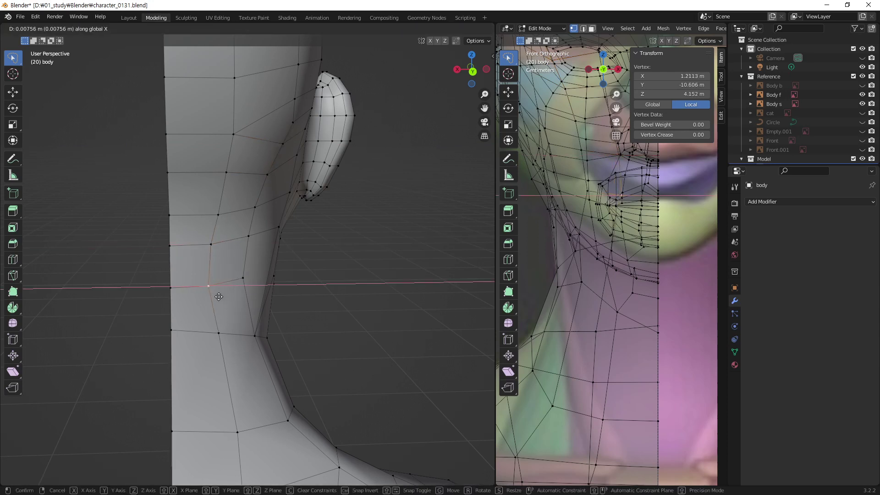
click(219, 298)
click(224, 216)
key(g)
key(x)
click(230, 237)
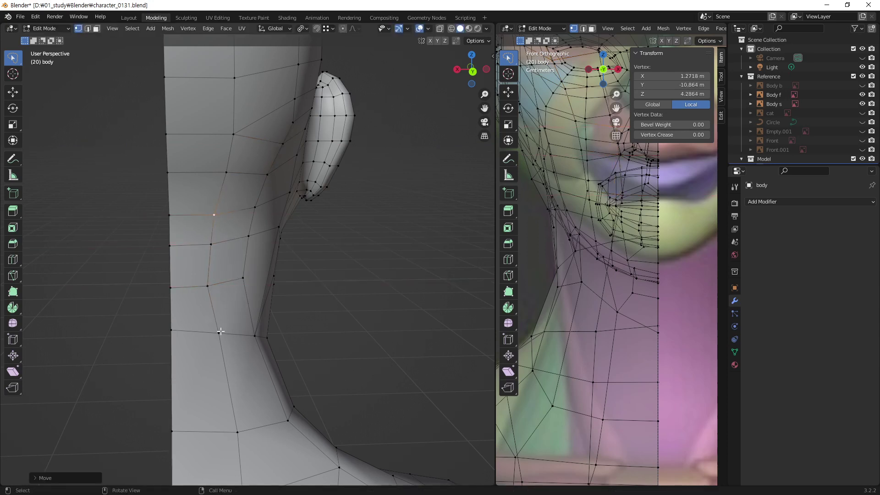
- Pull the lower neck vertex and the lower back-of-neck vertex inward along X
click(219, 332)
key(g)
key(x)
click(234, 350)
click(254, 342)
key(g)
key(x)
click(251, 356)
- In the side view, reposition the side, under-jaw and back-of-neck vertices
mouse_move(254, 359)
middle_down()
mouse_move(102, 332)
mouse_move(47, 334)
mouse_move(151, 350)
middle_up()
click(282, 356)
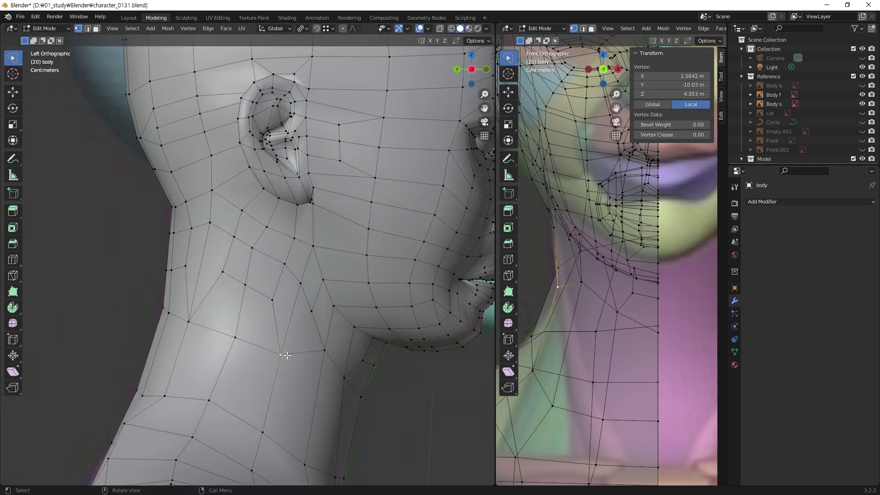
key(g)
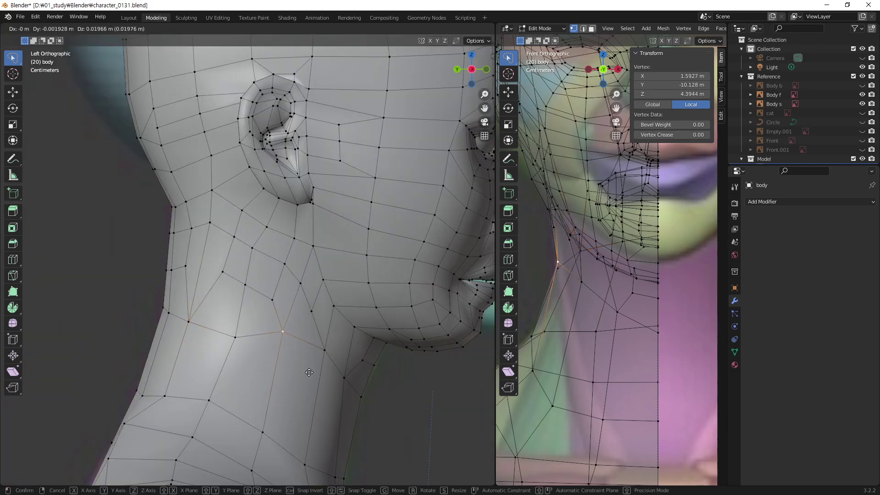
click(311, 371)
click(313, 314)
key(g)
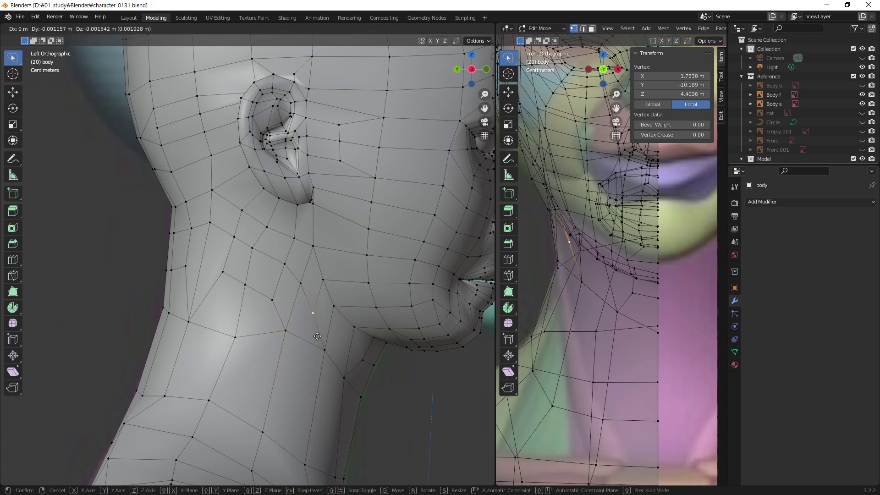
click(317, 336)
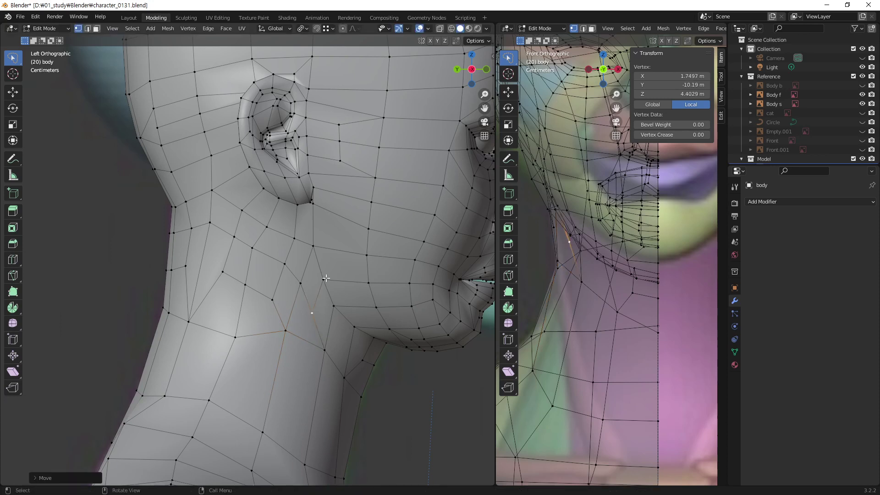
click(237, 335)
key(g)
click(234, 316)
click(190, 322)
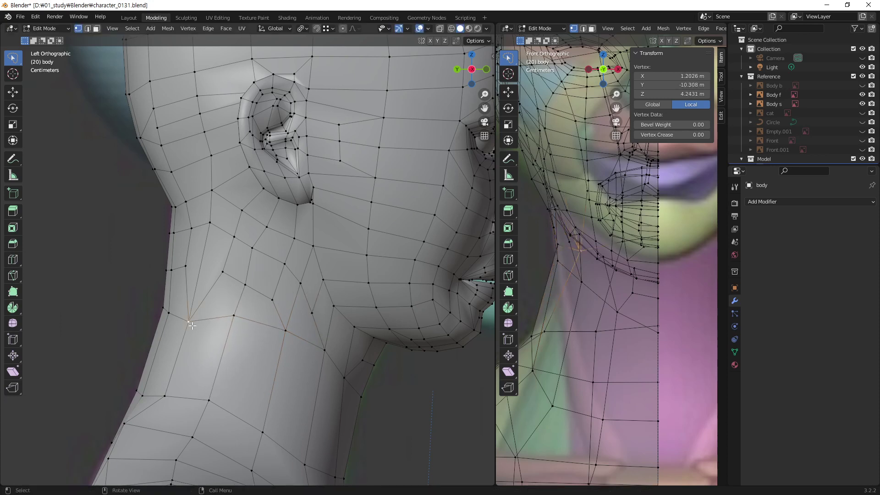
key(g)
click(173, 314)
key(g)
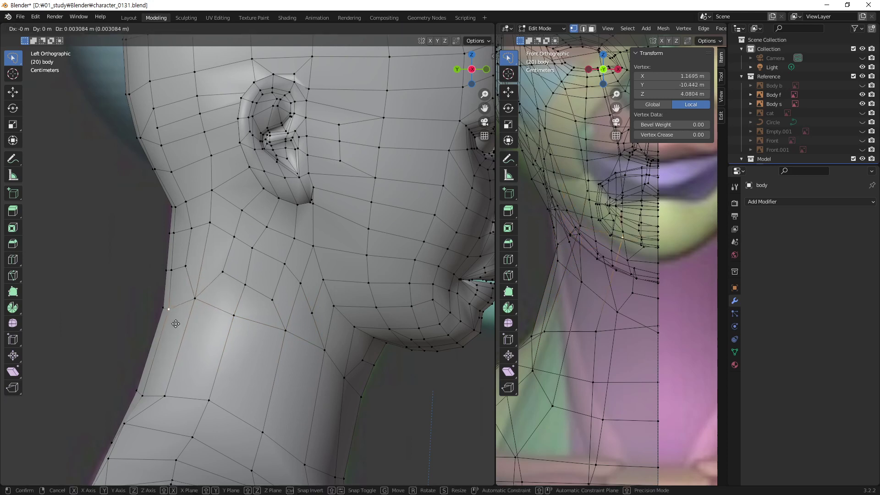
click(178, 312)
key(g)
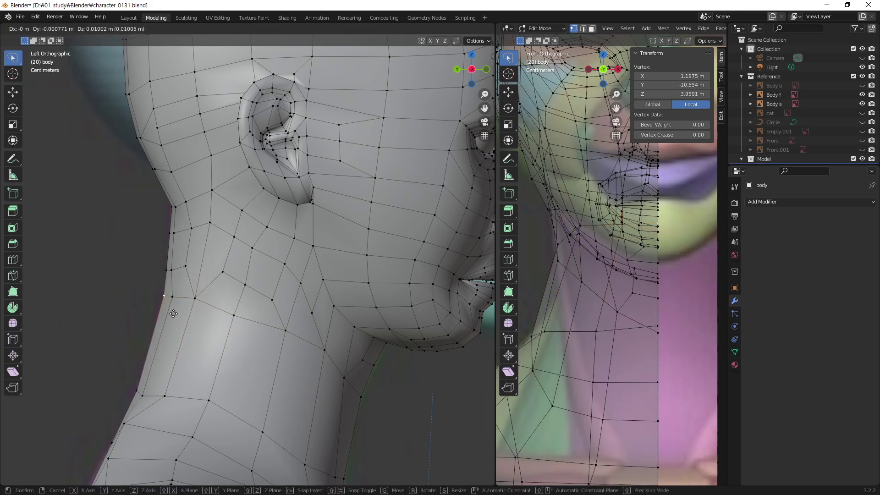
click(176, 314)
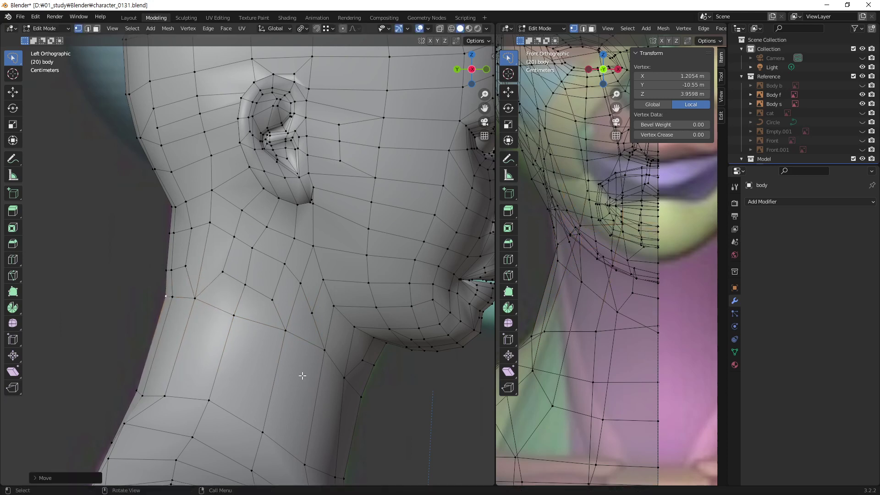
- Adjust the neck vertices near the jaw and under the jawline
click(324, 352)
key(g)
click(331, 373)
click(285, 330)
key(g)
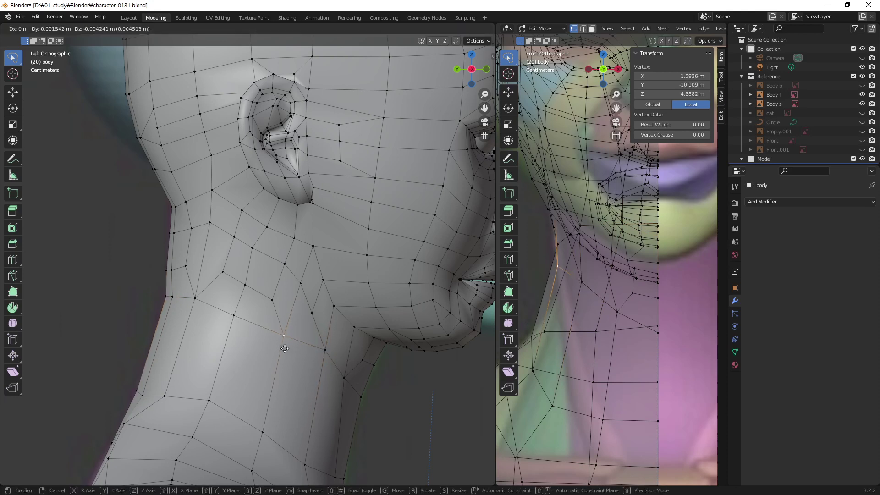
click(310, 321)
key(g)
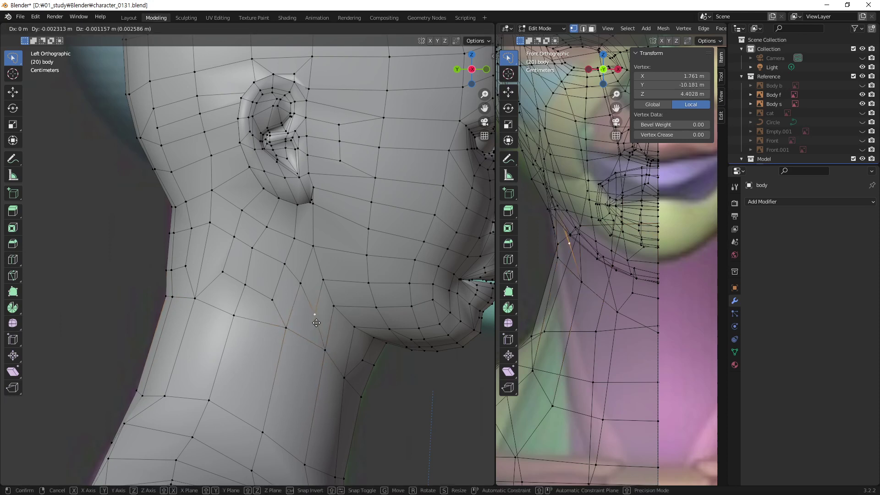
click(316, 323)
click(300, 275)
key(g)
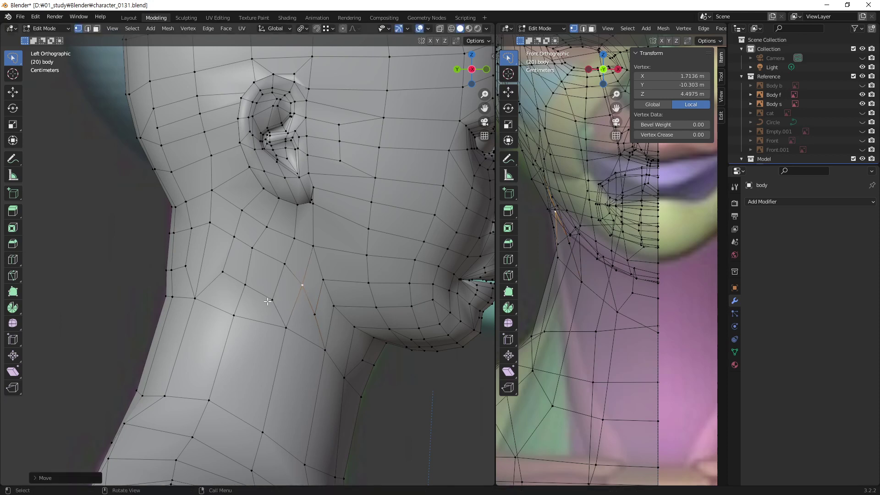
click(268, 299)
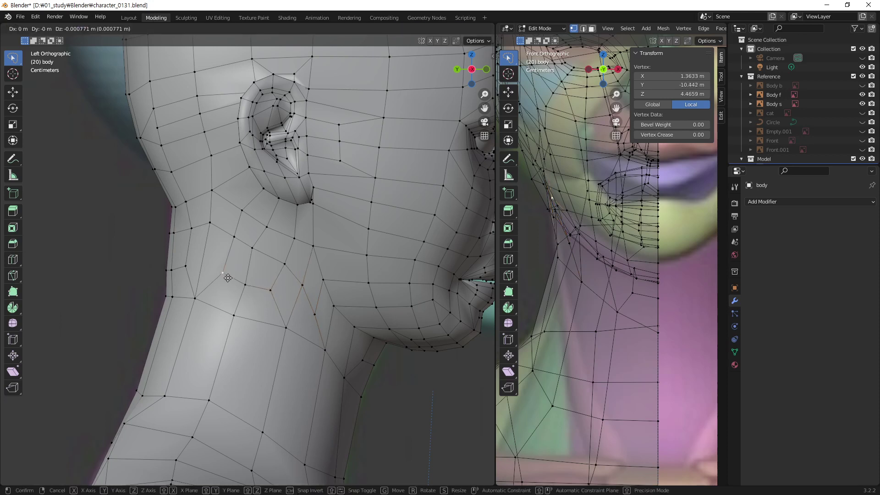
- Raise the vertices just below the ear
click(233, 237)
key(g)
click(243, 220)
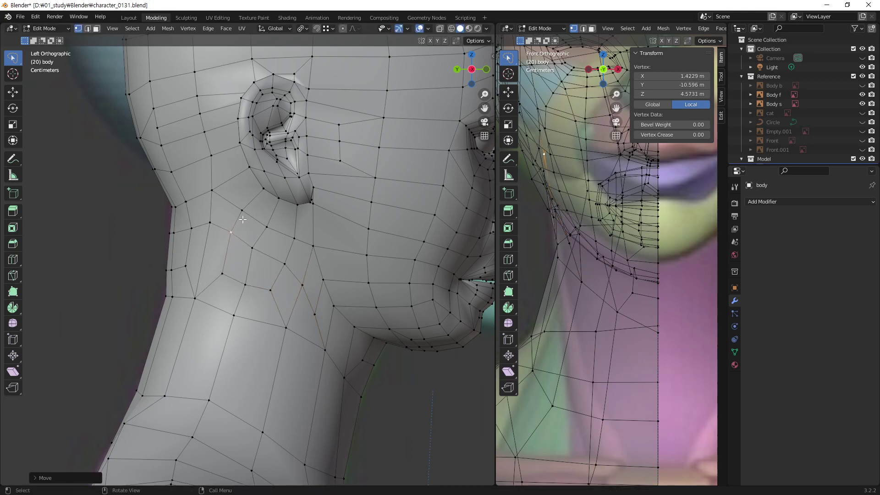
key(g)
click(223, 219)
key(g)
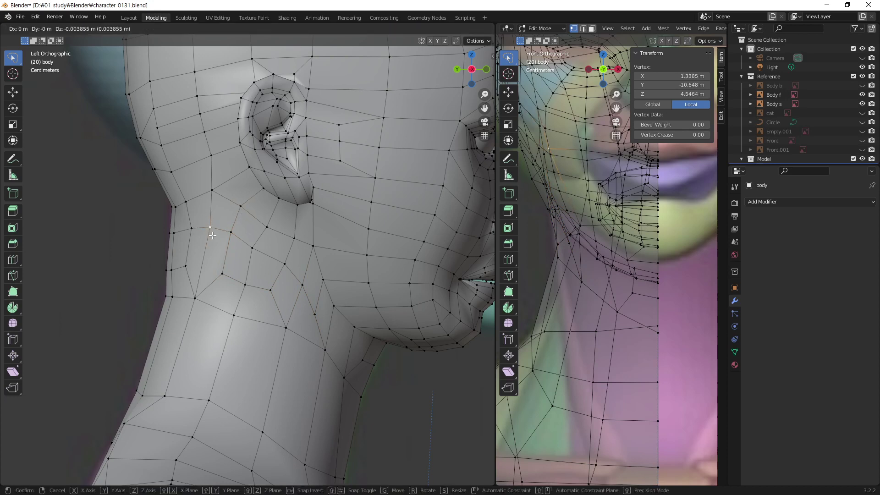
click(212, 235)
key(g)
click(216, 202)
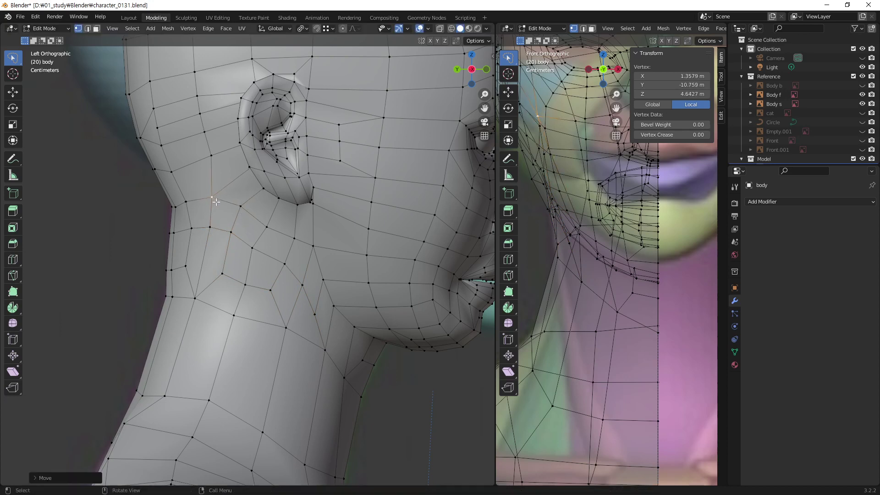
- Move the vertices behind the ear higher, the last ending at X 1.3486, Y -11.077, Z 4.8394 m
click(214, 161)
key(g)
click(218, 179)
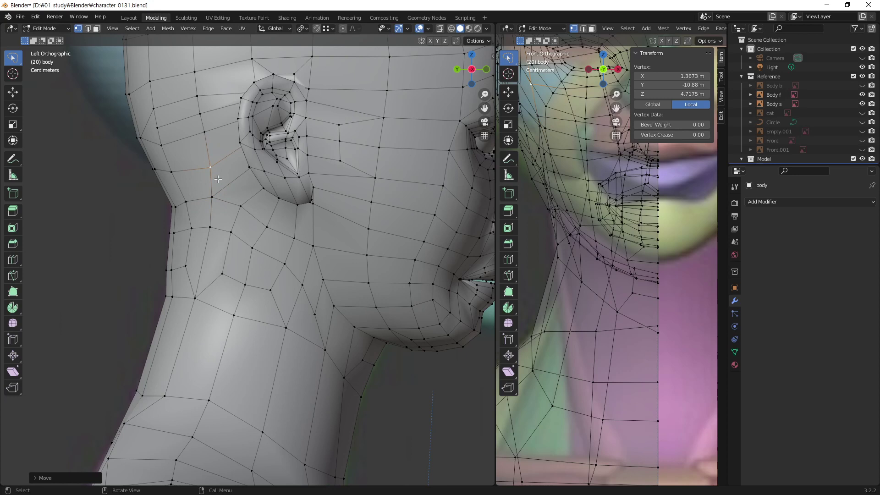
click(207, 127)
key(g)
click(216, 156)
click(204, 127)
key(g)
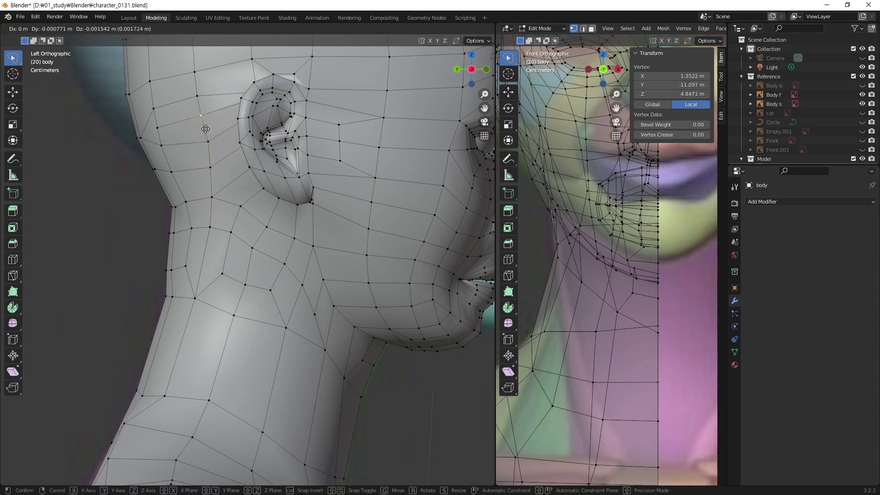
click(206, 134)
- Lower a vertex behind the ear in three successive moves
shift+middle_drag(282, 179, 264, 262)
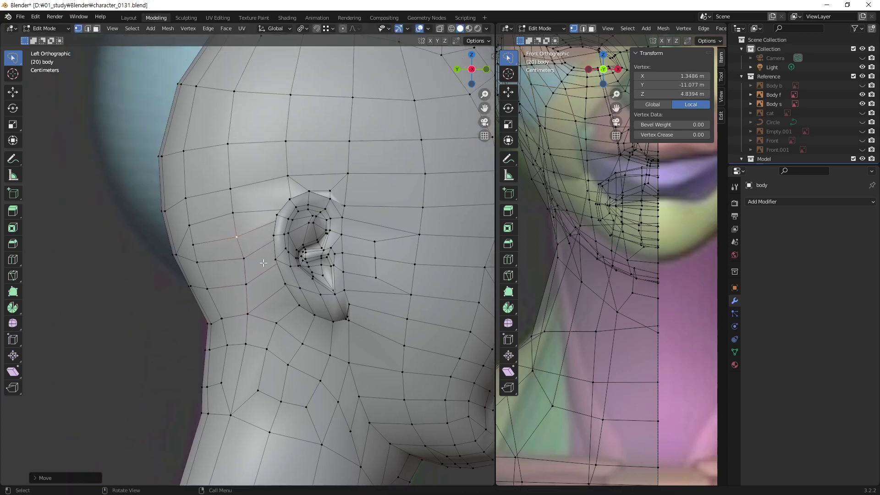
click(230, 189)
key(g)
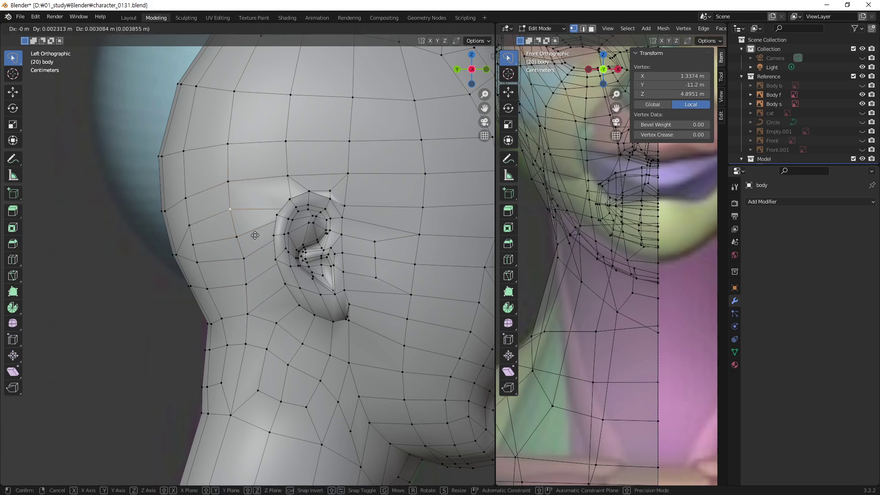
click(255, 254)
key(g)
click(247, 246)
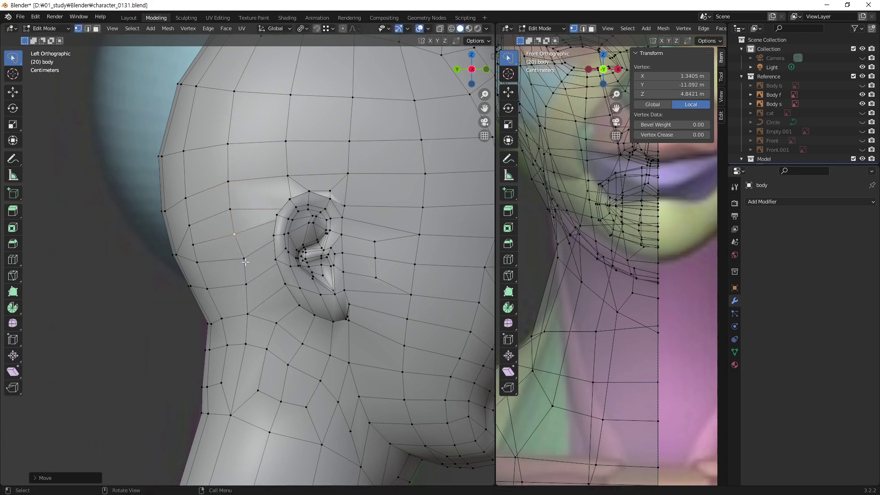
key(g)
click(246, 263)
- Pull the side-of-neck vertex inward along X to X 1.2914, Y -10.71, Z 4.3923 m
middle_drag(323, 370, 422, 367)
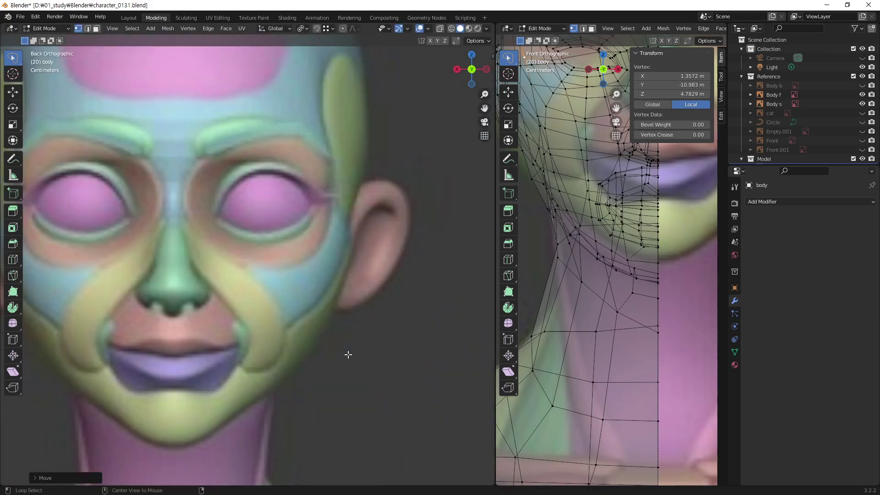
middle_drag(349, 354, 287, 311)
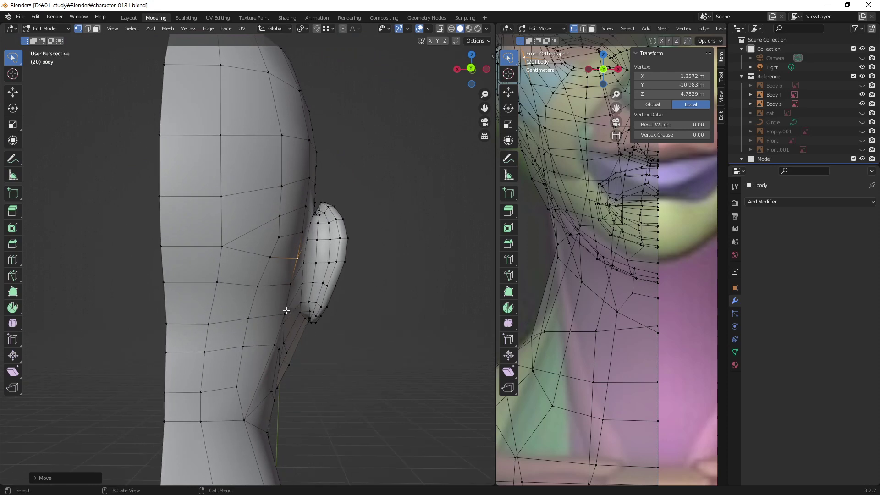
key(g)
key(x)
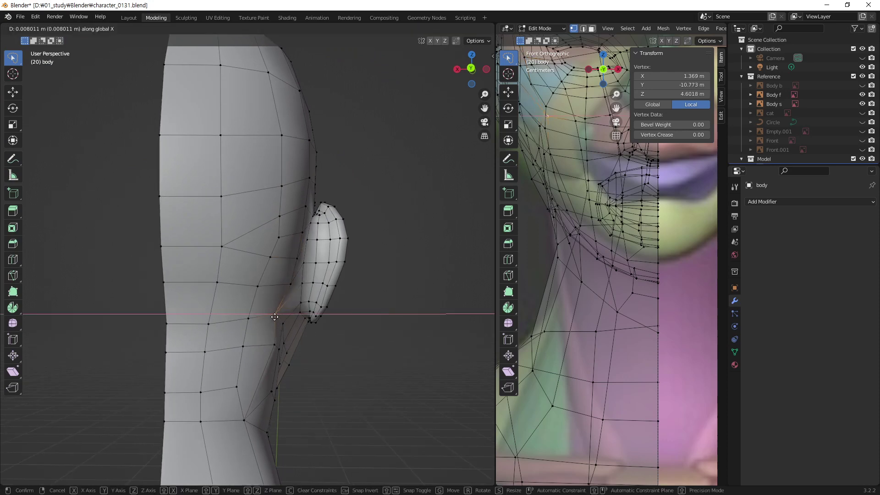
click(277, 316)
key(g)
key(x)
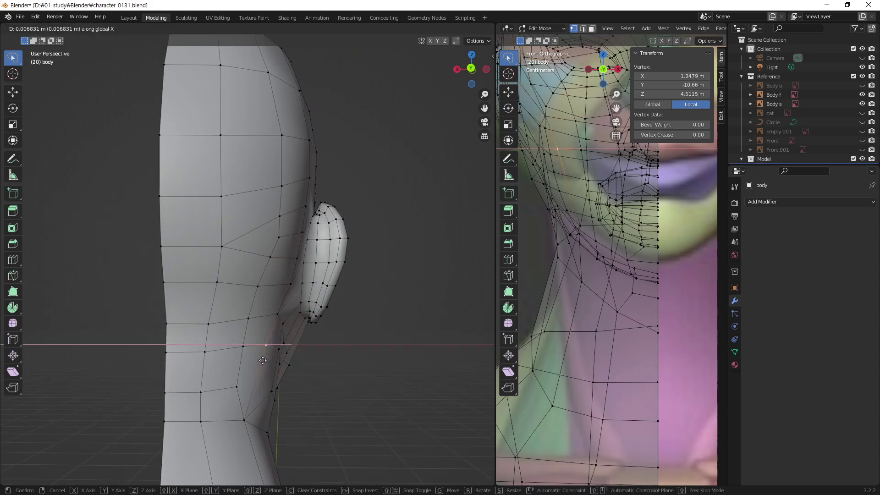
click(261, 361)
key(g)
click(242, 354)
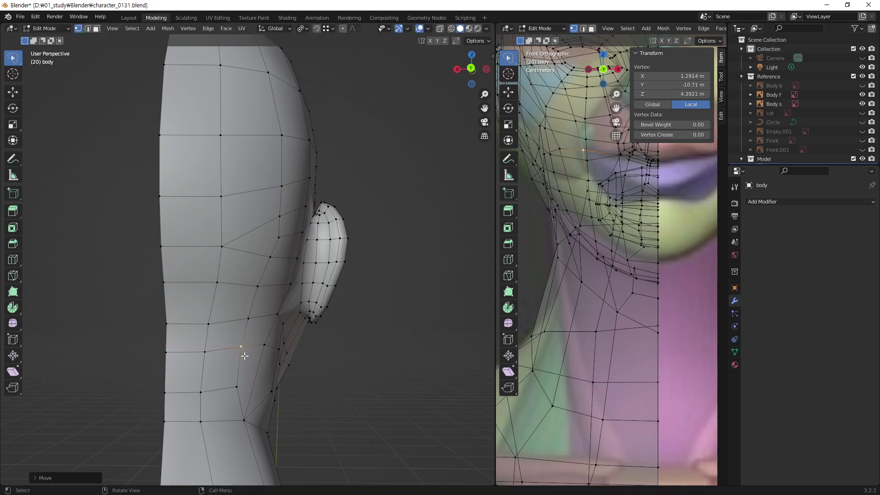
- Shift the selected jaw vertex along X in two small moves
mouse_move(243, 355)
middle_down()
mouse_move(99, 373)
mouse_move(192, 352)
middle_up()
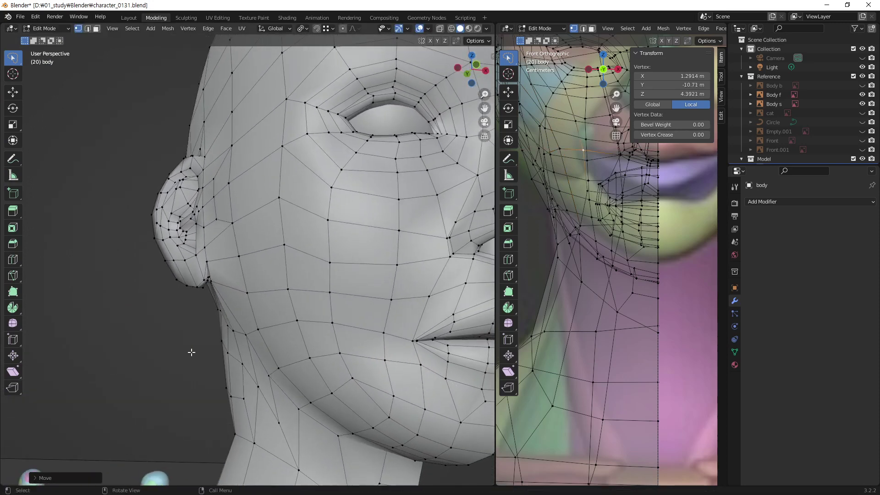
key(g)
key(x)
click(246, 358)
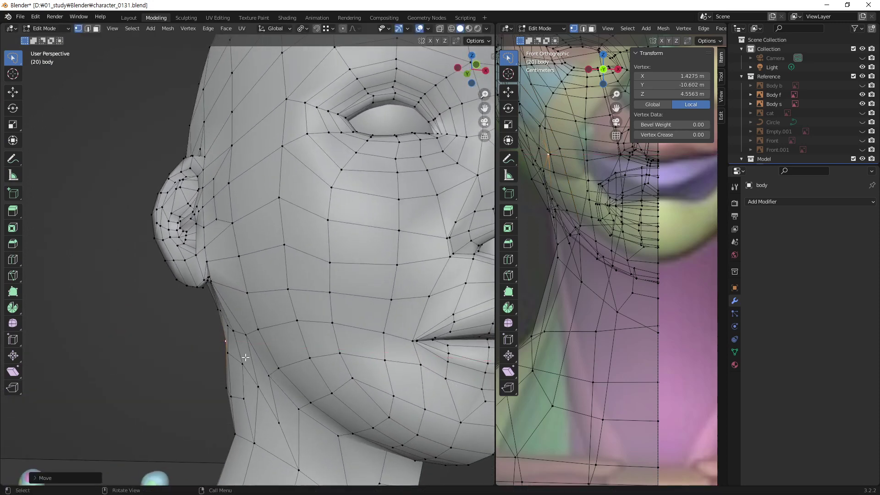
key(g)
key(x)
click(244, 359)
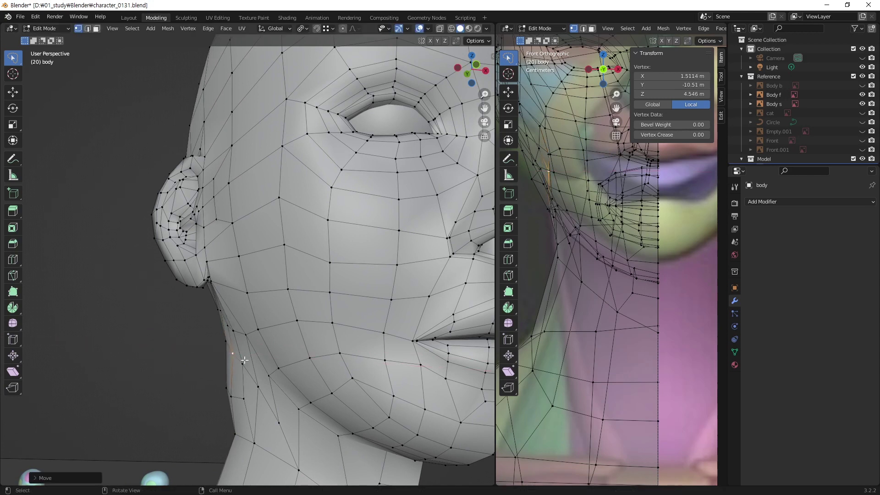
- Move the lower jaw vertices and one more jaw vertex along X, reaching X 1.3687, Y -10.449, Z 4.4339 m
click(235, 397)
key(g)
key(x)
click(250, 401)
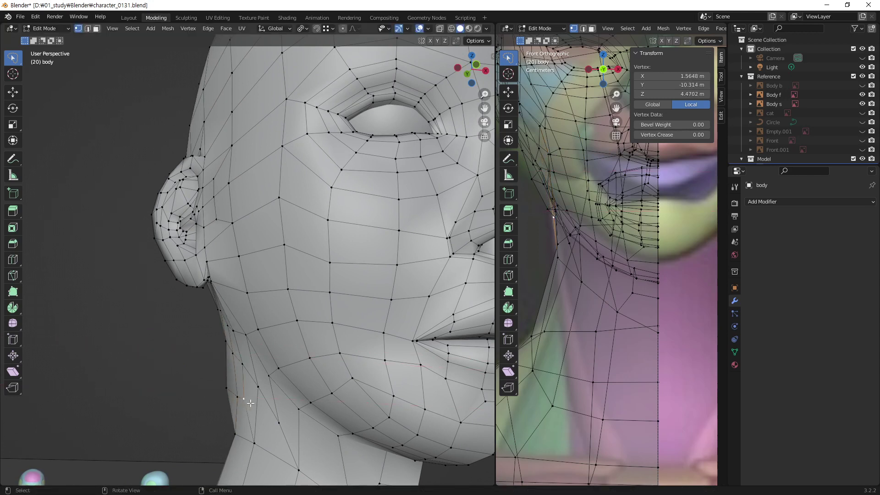
key(g)
key(x)
click(259, 404)
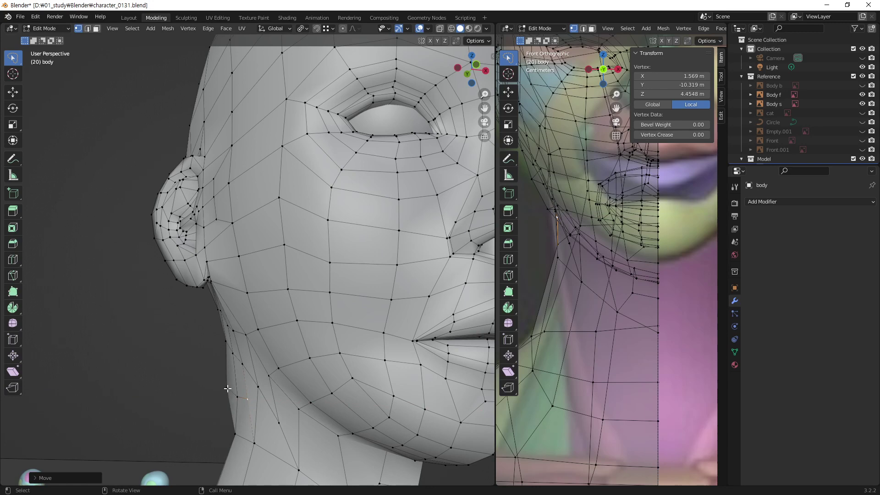
click(231, 355)
key(g)
key(x)
click(231, 362)
mouse_move(231, 362)
middle_down()
mouse_move(320, 439)
mouse_move(352, 388)
middle_up()
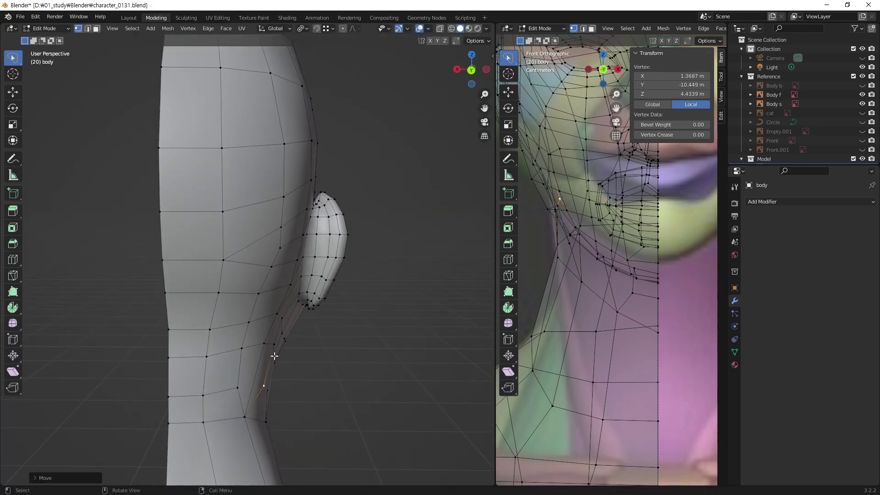
- From a low three-quarter view, move two under-jaw neck vertices along X, ending at X 1.5654, Y -10.314, Z 4.4687 m
click(274, 344)
middle_drag(273, 343, 274, 375)
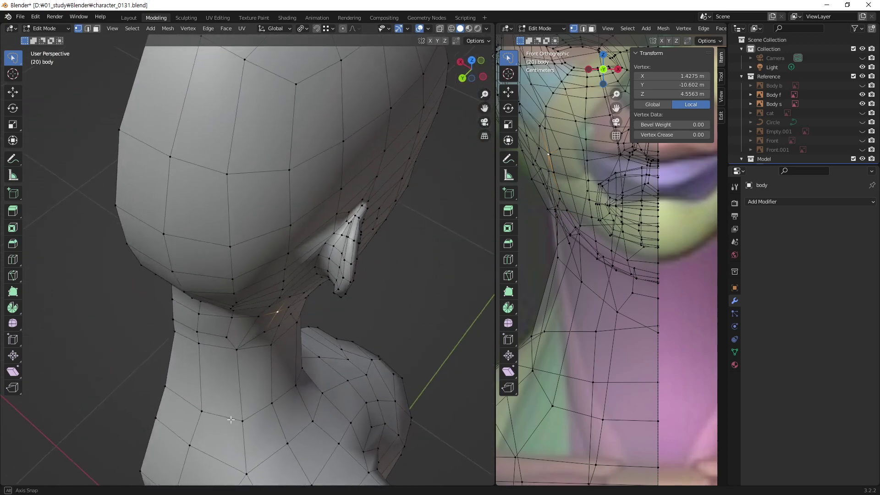
key(g)
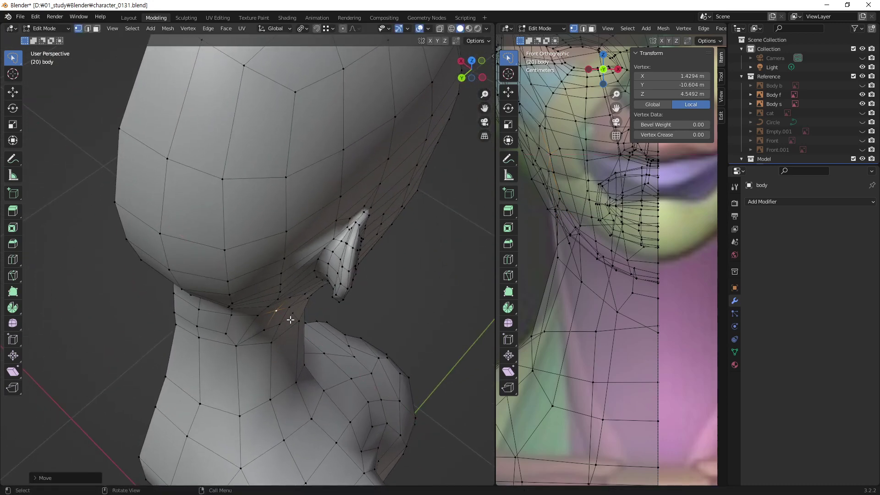
click(296, 333)
key(g)
key(x)
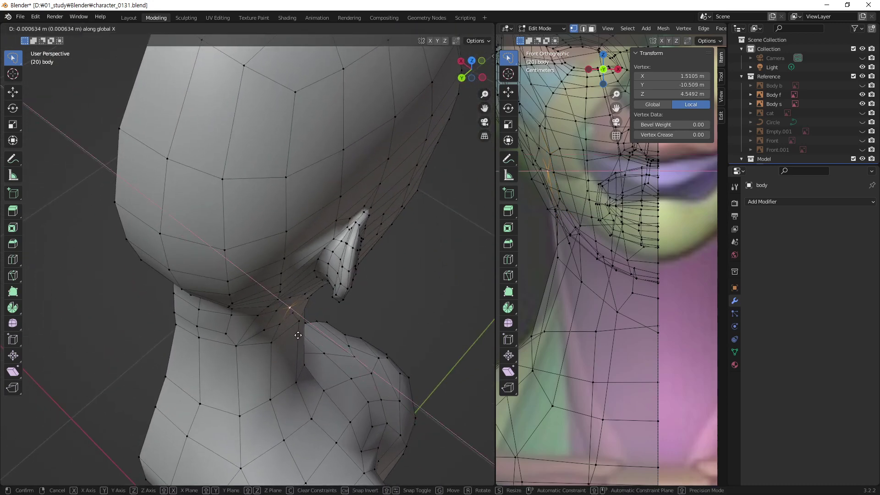
click(298, 335)
key(g)
key(x)
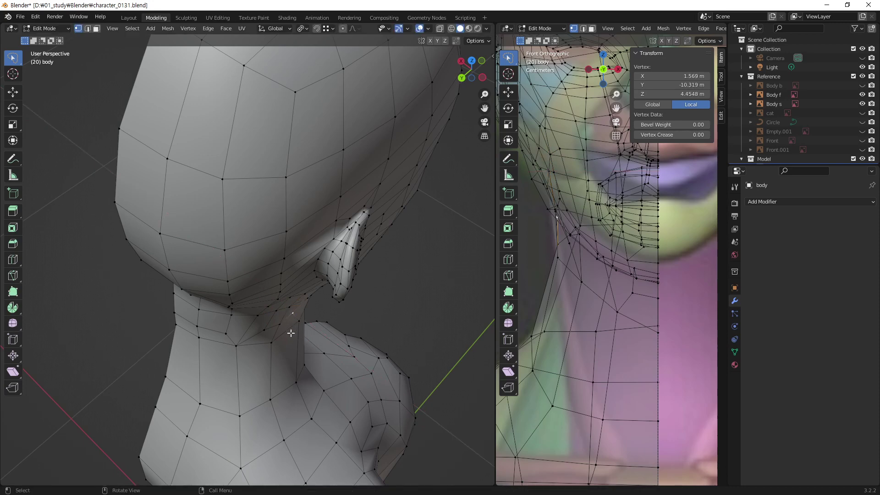
click(296, 341)
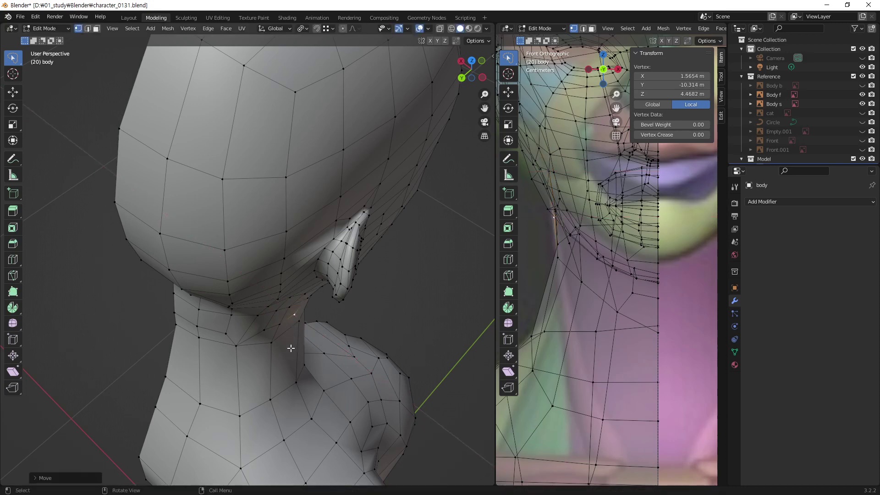
- Orbit and zoom around the head, select a side-of-neck vertex, and snap to Left Orthographic view
mouse_move(291, 349)
middle_down()
mouse_move(177, 305)
mouse_move(173, 242)
mouse_move(143, 236)
mouse_move(126, 246)
mouse_move(132, 234)
middle_up()
middle_drag(236, 315, 226, 322)
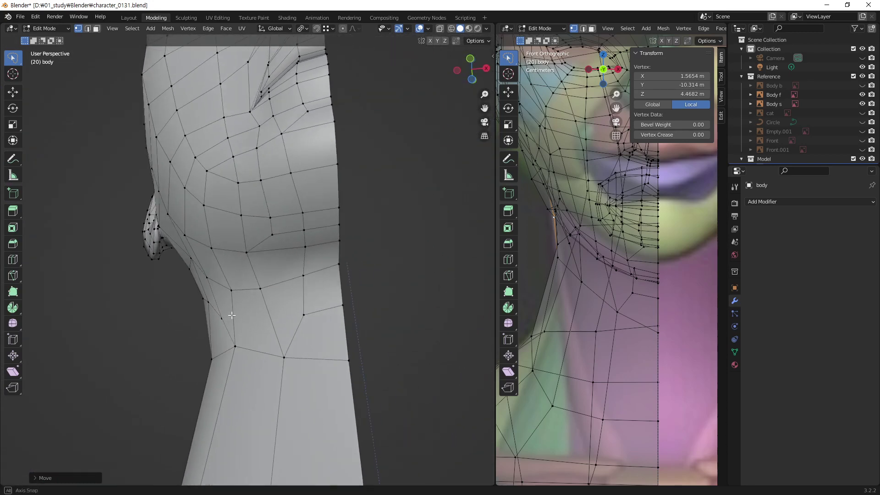
mouse_move(222, 255)
middle_down()
mouse_move(229, 292)
mouse_move(221, 304)
mouse_move(263, 330)
middle_up()
scroll(321, 342, down, 2)
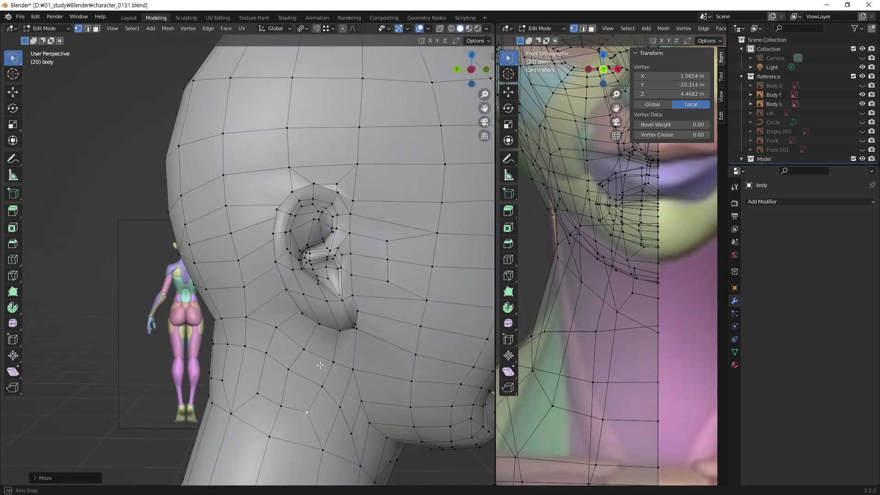
scroll(311, 350, down, 2)
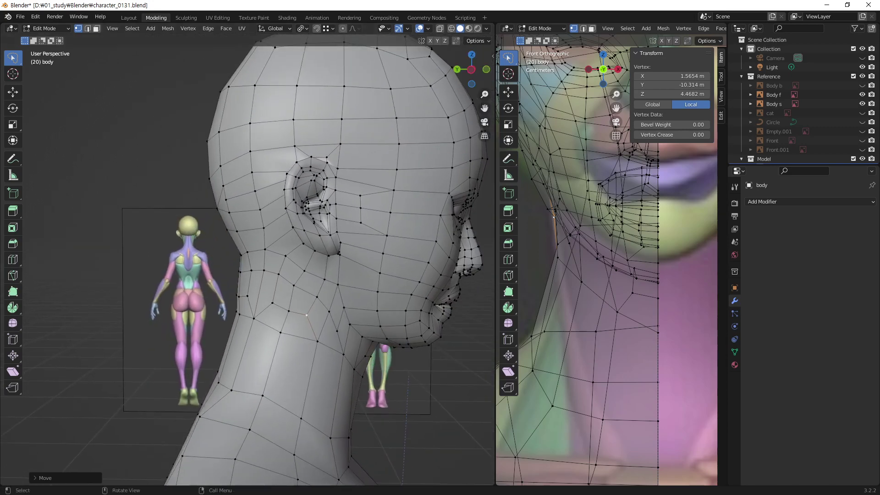
mouse_move(307, 375)
middle_down()
mouse_move(191, 320)
mouse_move(269, 356)
mouse_move(191, 277)
mouse_move(321, 310)
middle_up()
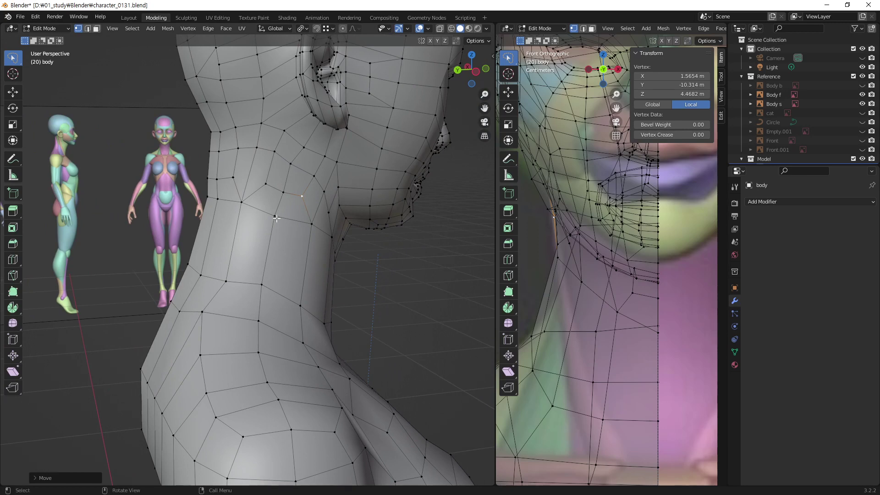
click(275, 216)
alt+middle_drag(276, 218, 281, 268)
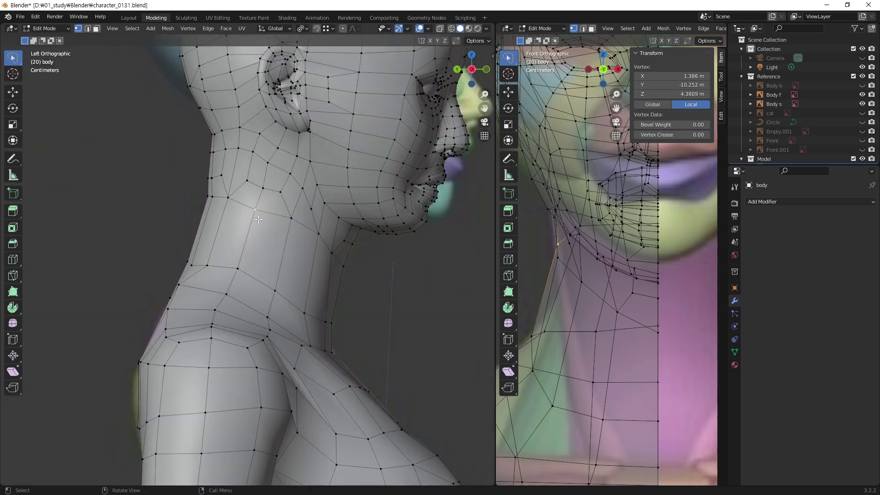
- Place the side-of-neck vertex, then box-select the back-of-neck vertices and move them along Y
key(g)
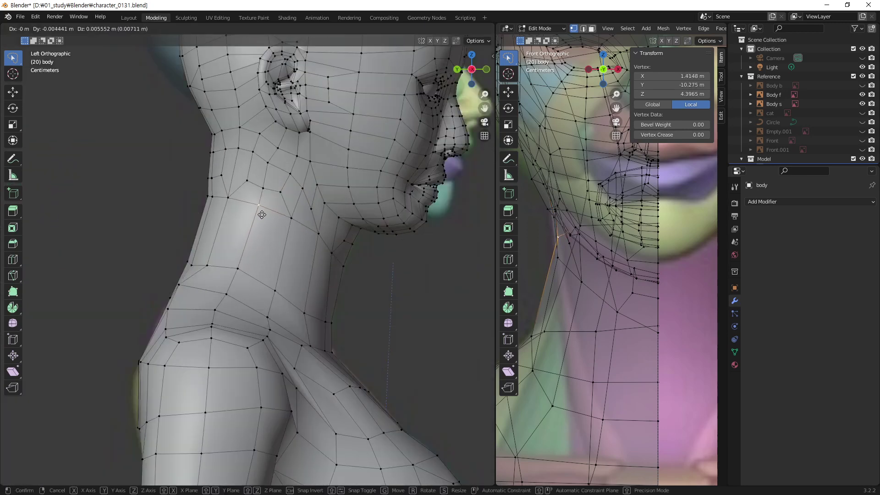
click(262, 215)
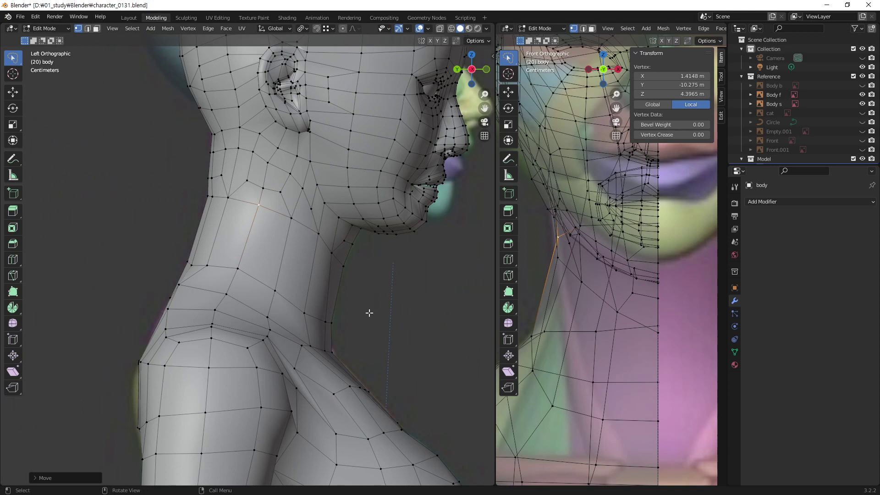
click(387, 317)
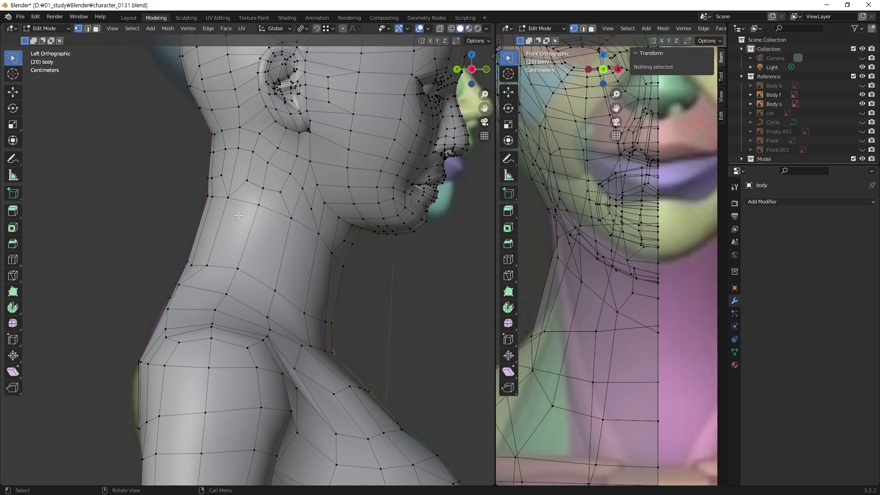
mouse_move(220, 186)
mouse_down()
mouse_move(211, 175)
mouse_move(225, 184)
mouse_up()
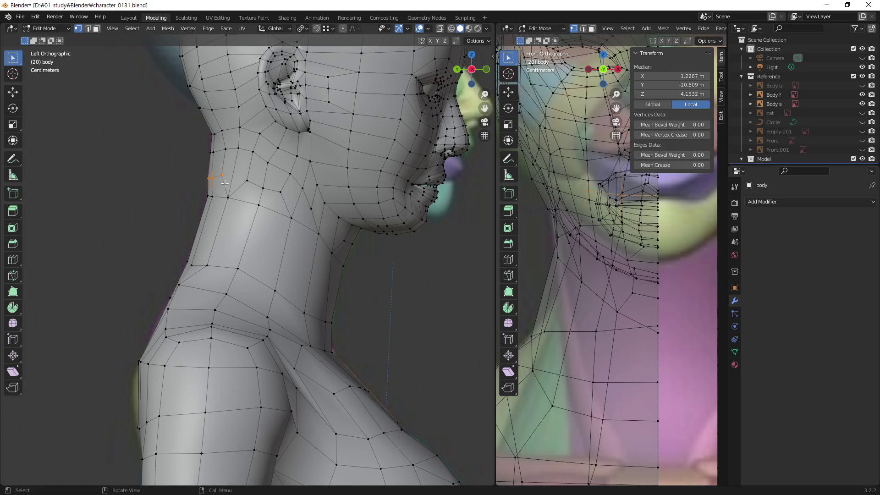
key(g)
key(y)
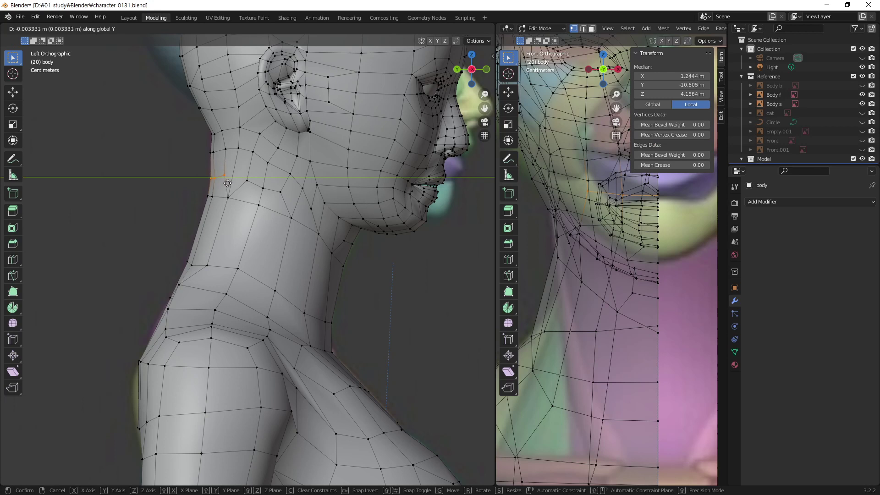
click(227, 182)
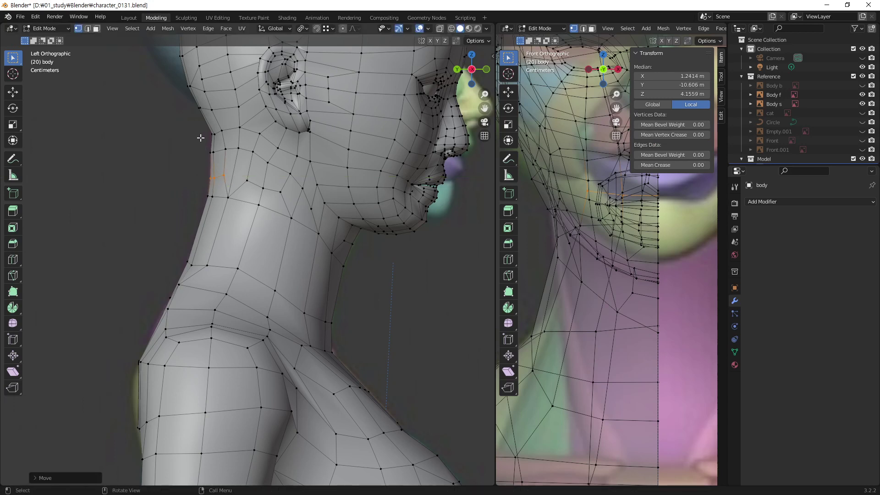
- Pull the back-of-neck vertices further along Y to X 1.2841, Y -10.897, Z 4.2007 m
key(g)
key(y)
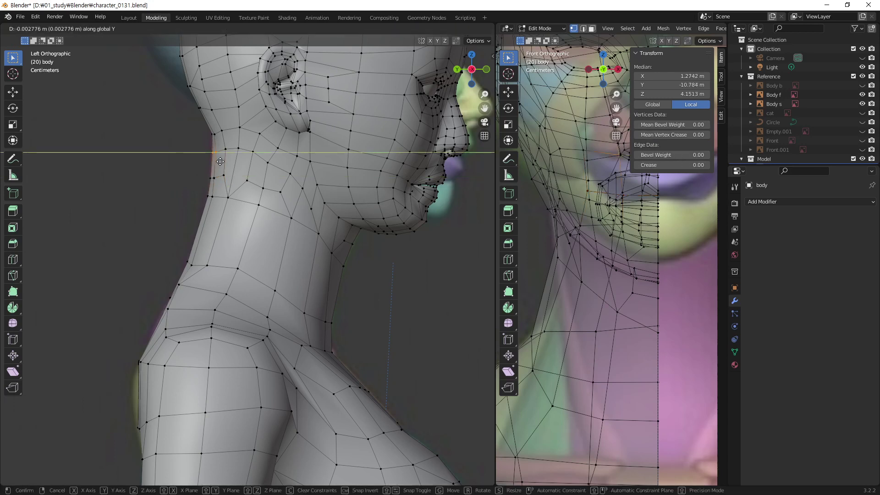
click(220, 162)
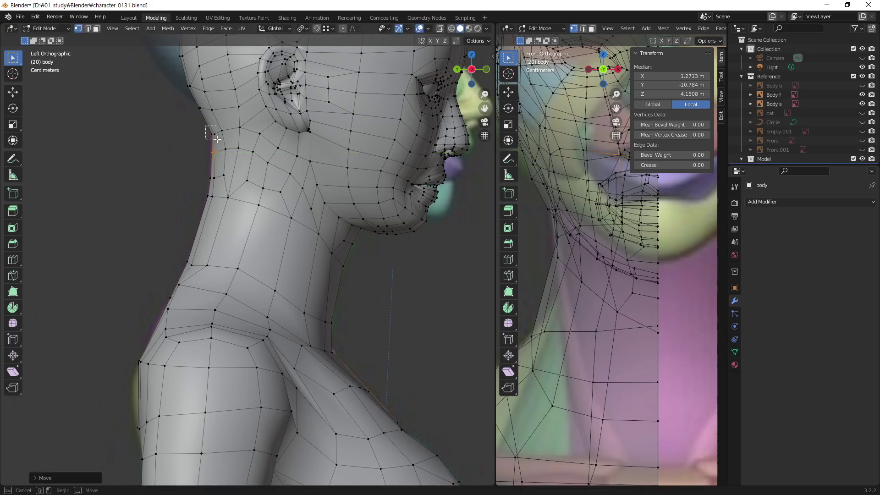
key(g)
key(y)
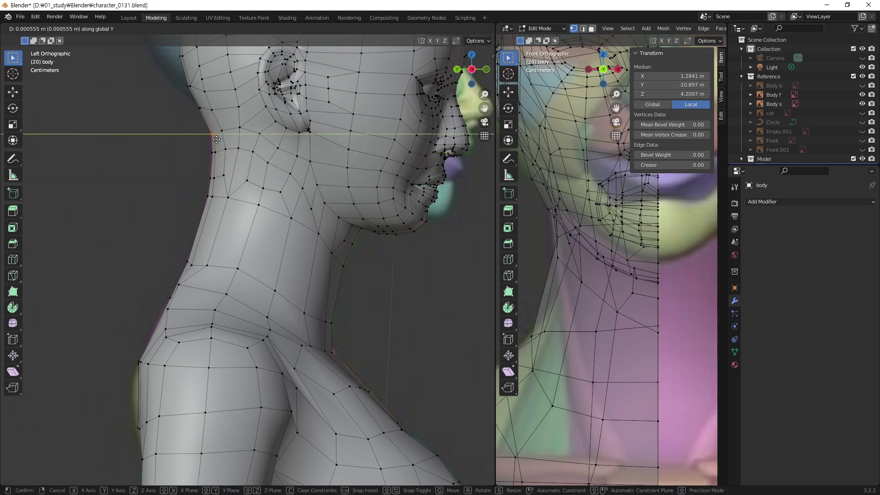
click(220, 139)
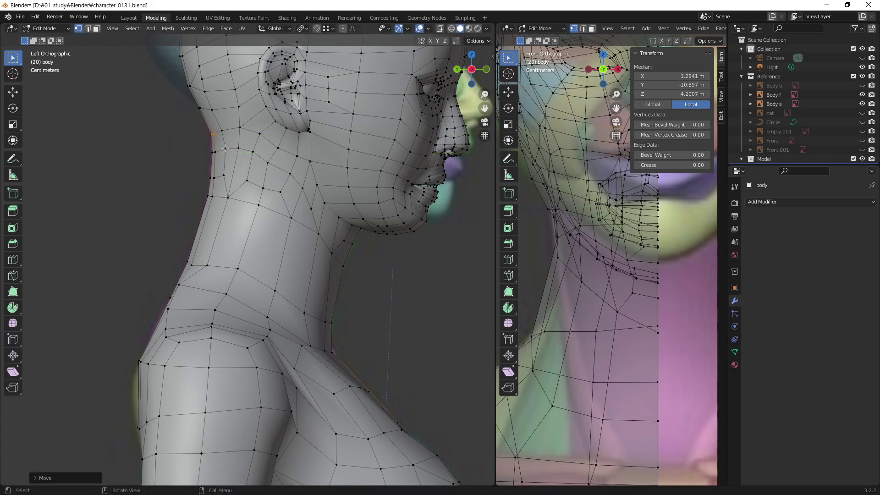
mouse_move(222, 176)
middle_down()
mouse_move(227, 253)
mouse_move(222, 202)
mouse_move(218, 282)
middle_up()
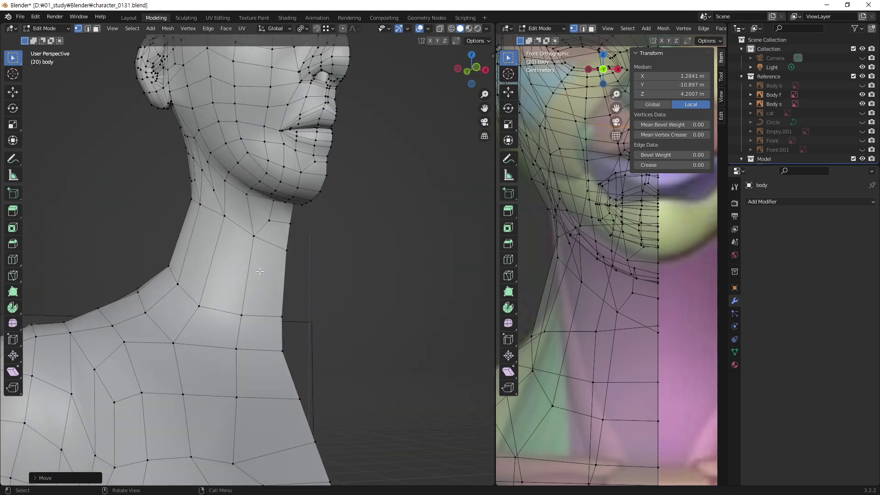
- Insert an edge loop around the middle of the neck with Ctrl+R and slide it into place
key(ctrl+r)
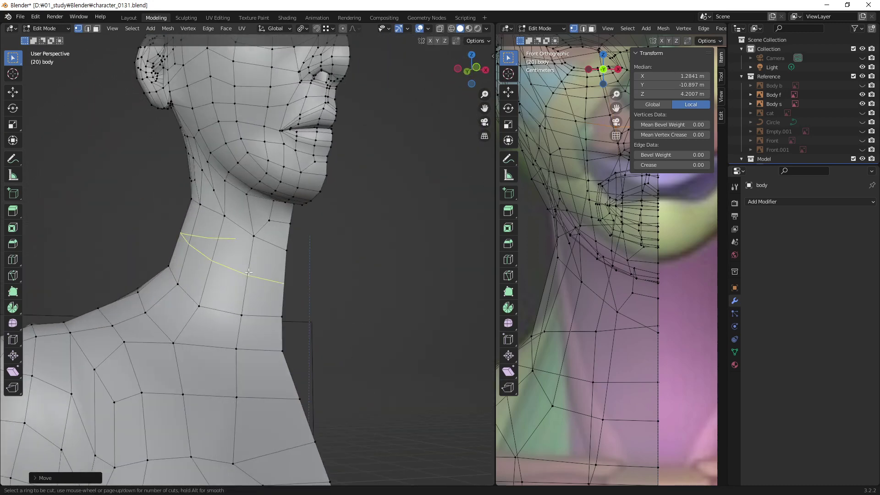
click(249, 273)
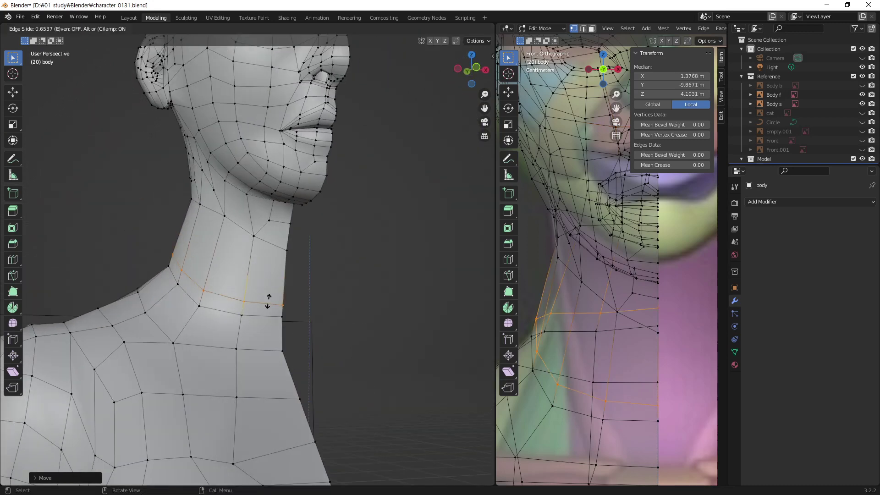
click(260, 273)
mouse_move(259, 336)
middle_down()
mouse_move(319, 290)
mouse_move(326, 298)
middle_up()
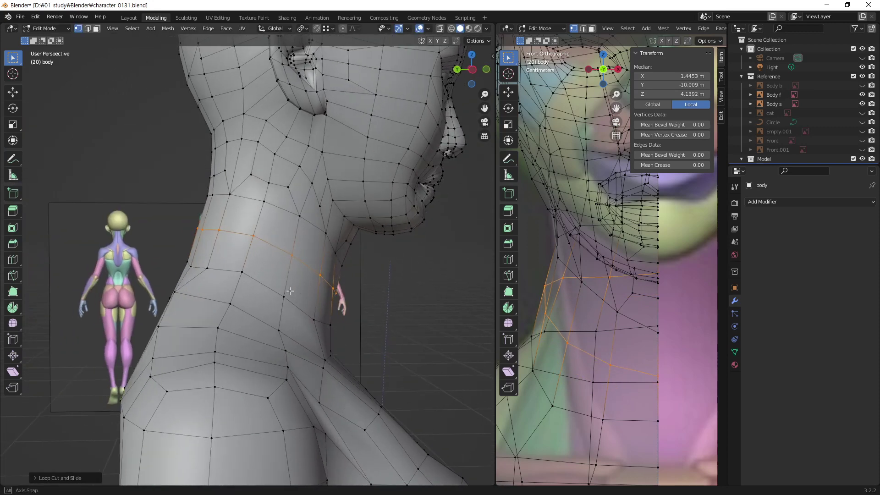
- In side view, slide a short front neck edge and one neck vertex along Y
click(358, 277)
drag(360, 280, 333, 300)
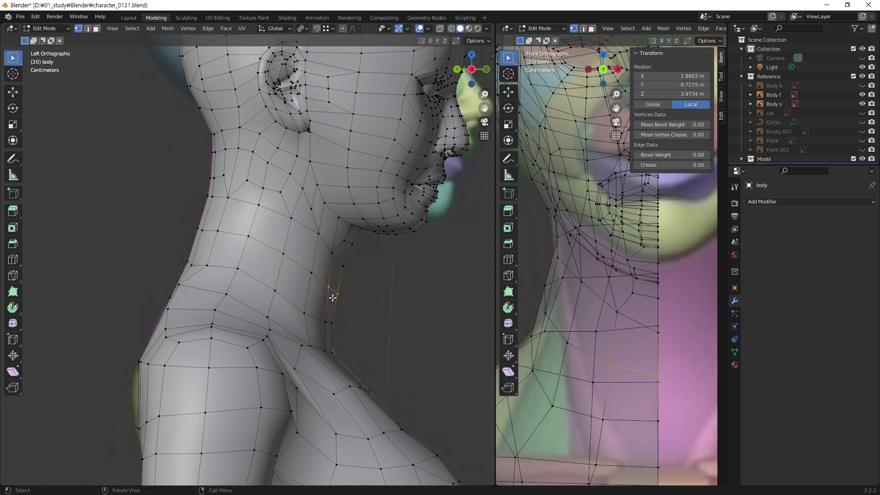
key(g)
key(y)
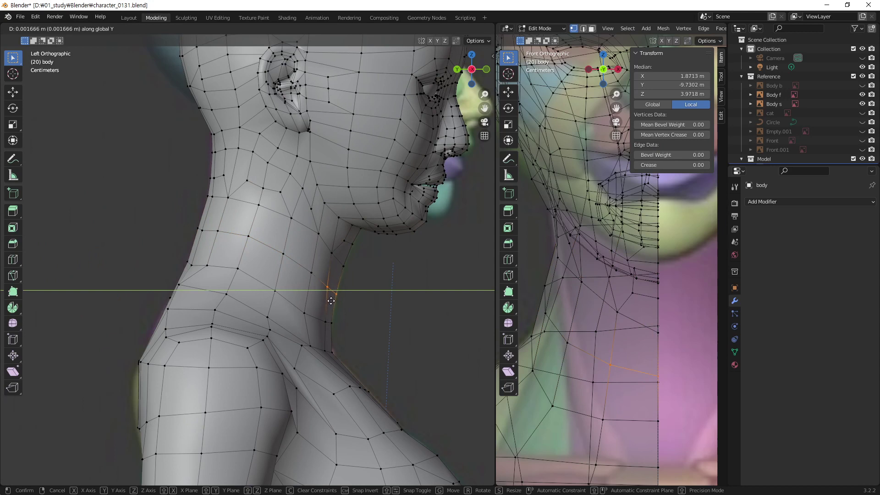
click(331, 301)
click(312, 273)
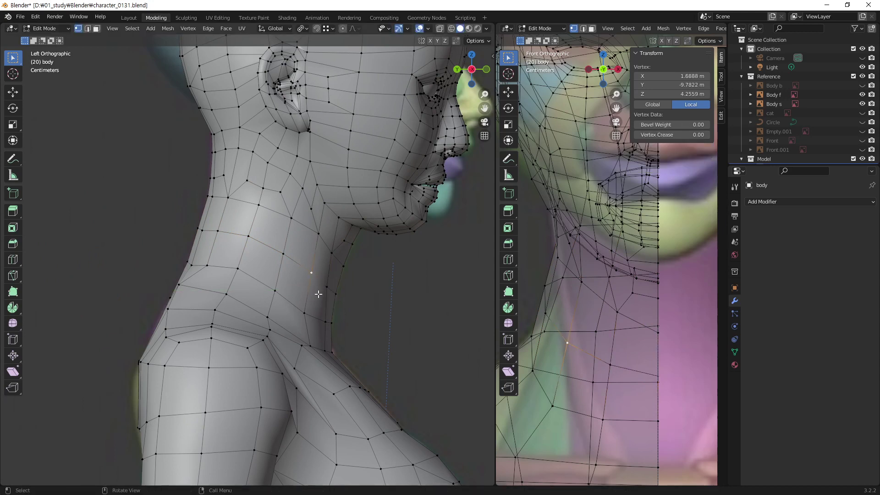
key(g)
key(y)
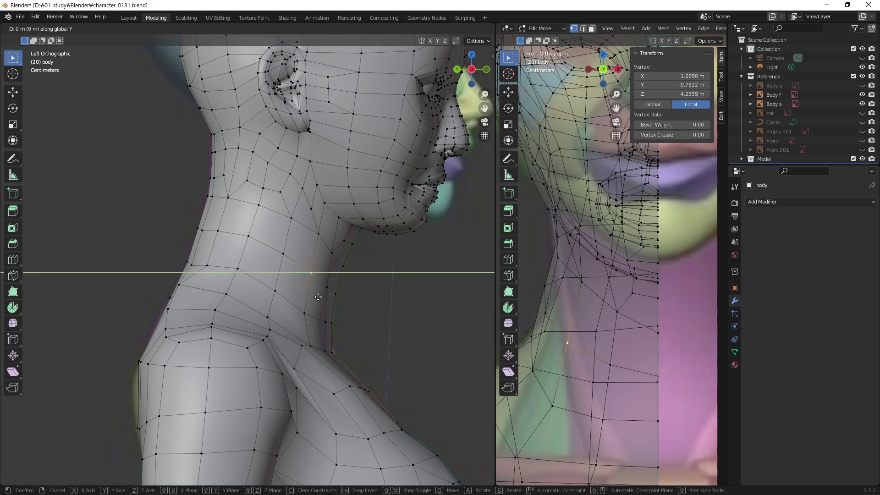
click(318, 296)
- Adjust three more neck vertices: one along Y, one up along Z, one freely
click(305, 313)
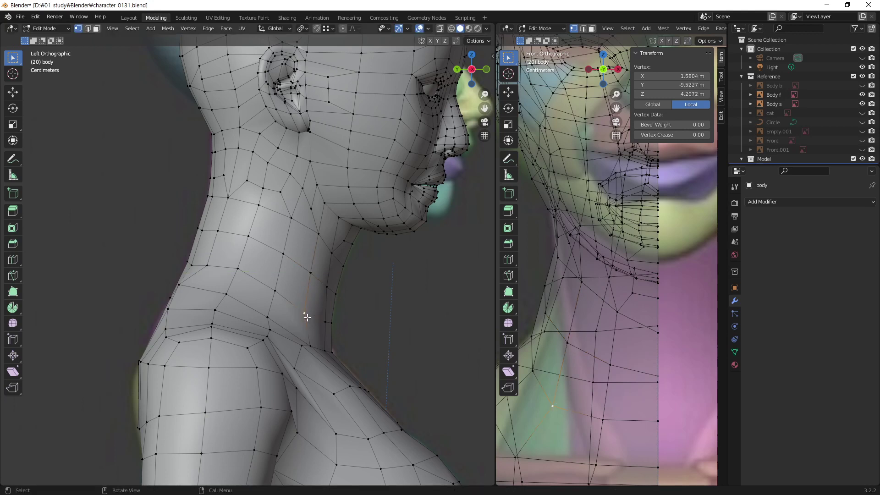
key(g)
key(y)
click(311, 322)
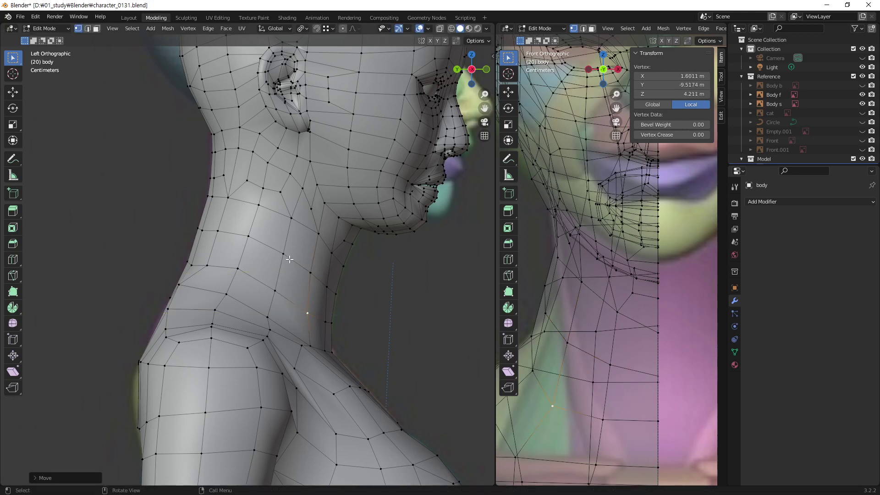
click(285, 251)
key(g)
key(z)
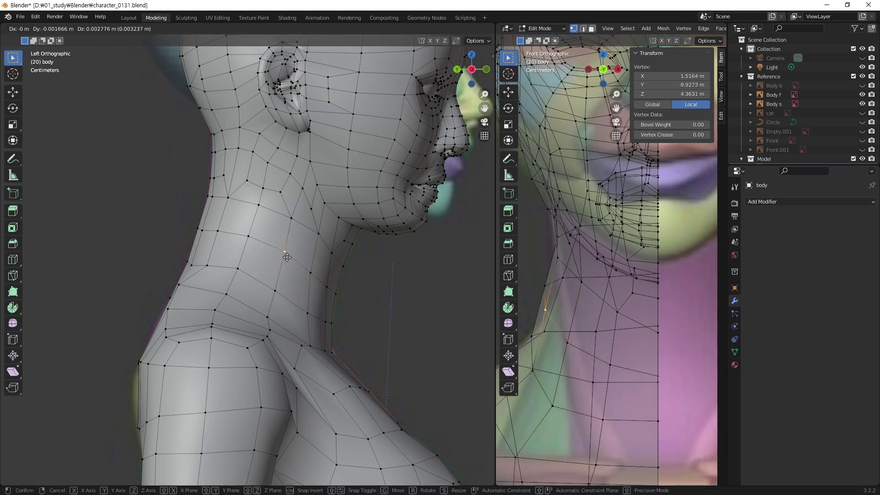
click(285, 257)
click(274, 294)
key(g)
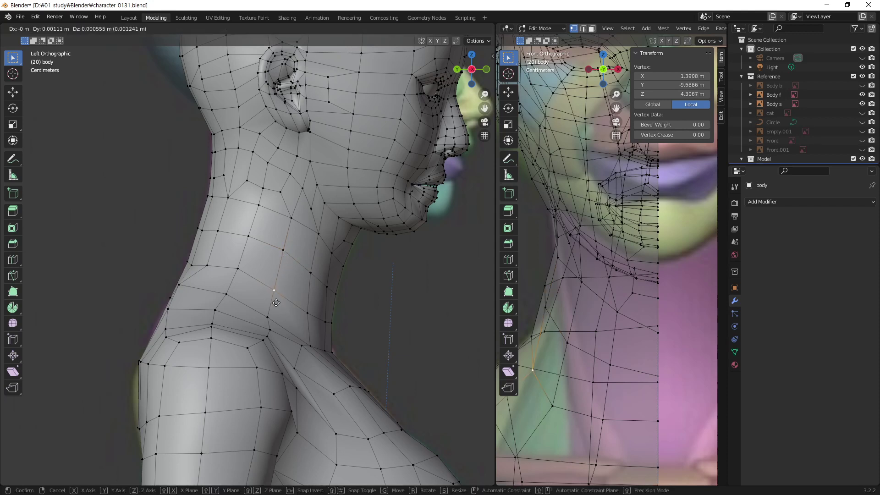
click(278, 302)
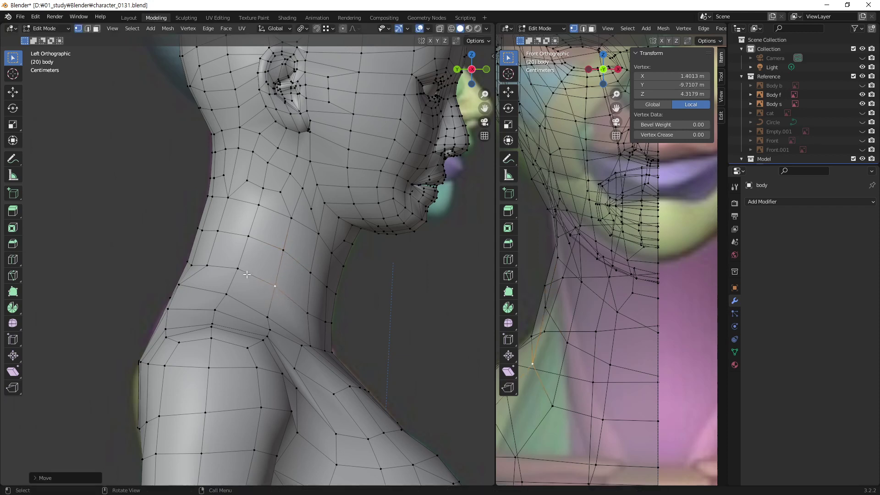
- Slide two upper neck vertices, then a back-of-neck vertex, along Y
click(249, 237)
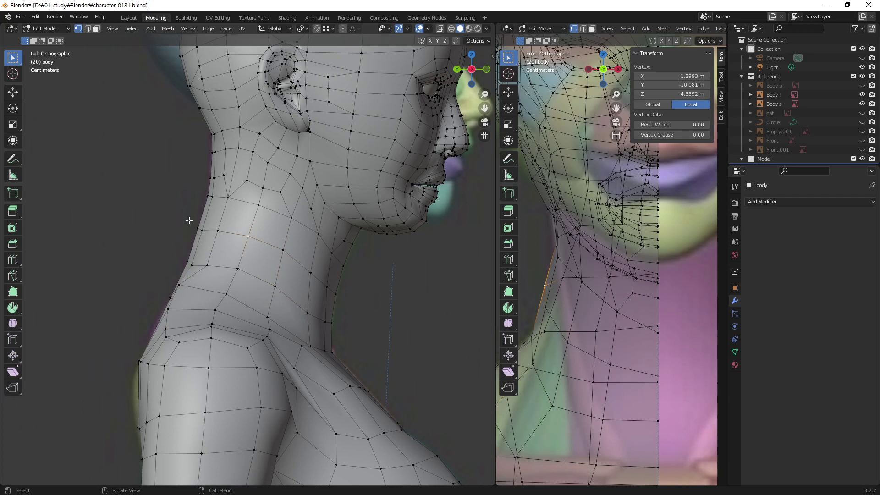
shift+click(202, 230)
key(g)
key(y)
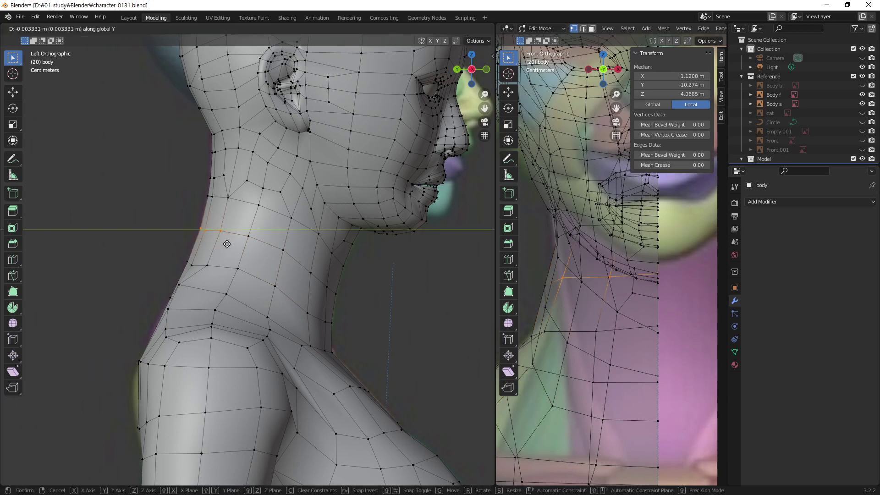
click(227, 244)
click(182, 287)
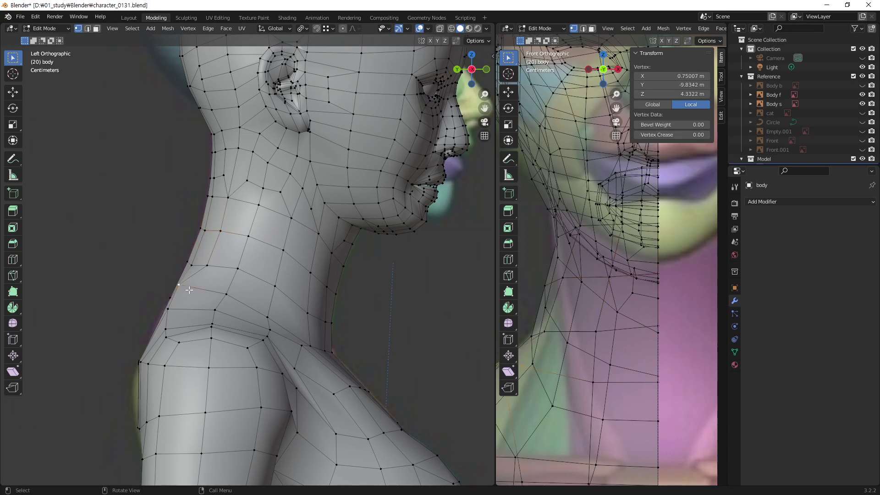
key(g)
key(y)
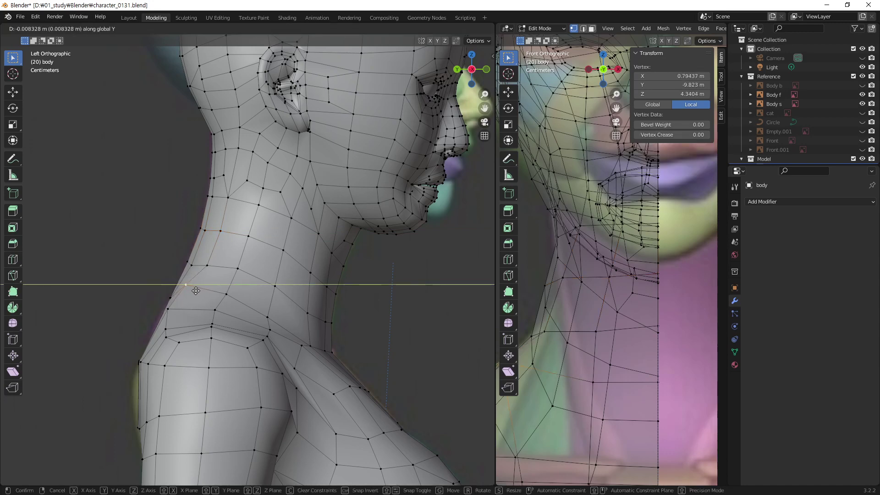
click(194, 290)
mouse_move(290, 268)
middle_down()
mouse_move(314, 290)
mouse_move(354, 281)
mouse_move(370, 299)
mouse_move(391, 280)
mouse_move(192, 262)
middle_up()
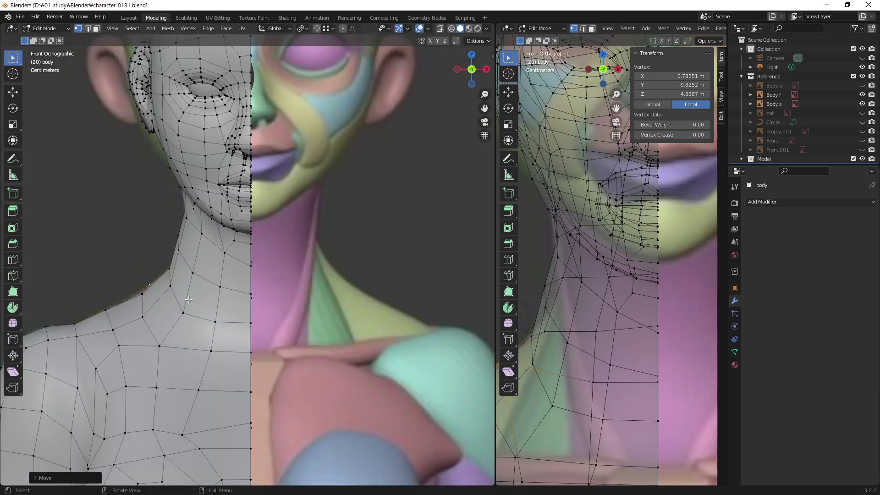
- With X-ray on, shift a group of side-of-neck vertices sideways to median X 1.4259
key(alt+z)
drag(170, 231, 185, 257)
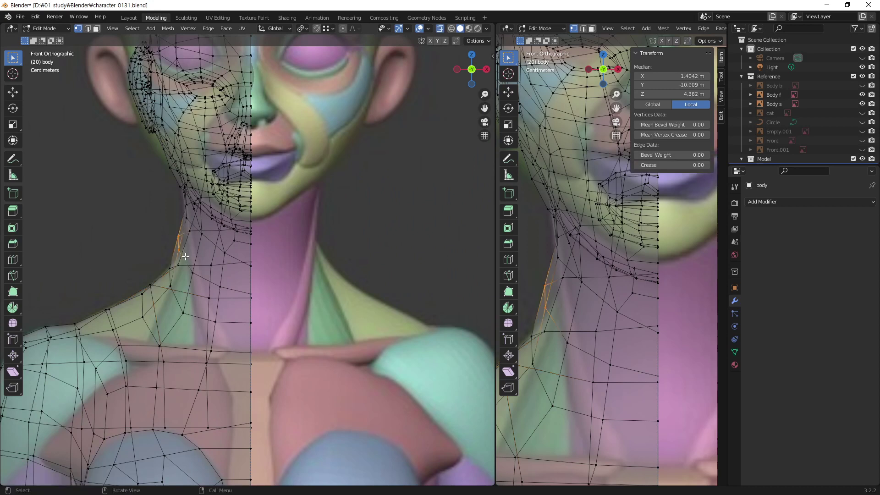
shift+click(190, 233)
shift+click(196, 274)
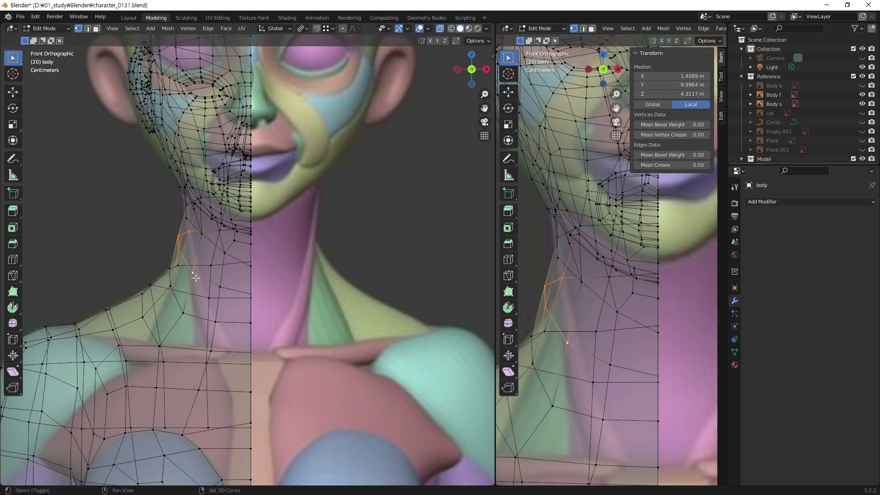
key(g)
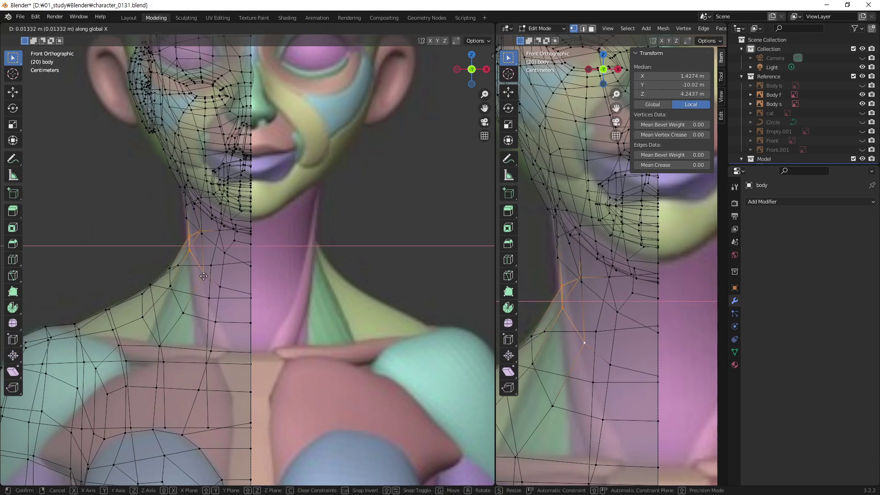
click(203, 276)
mouse_move(220, 289)
middle_down()
mouse_move(246, 309)
mouse_move(219, 290)
middle_up()
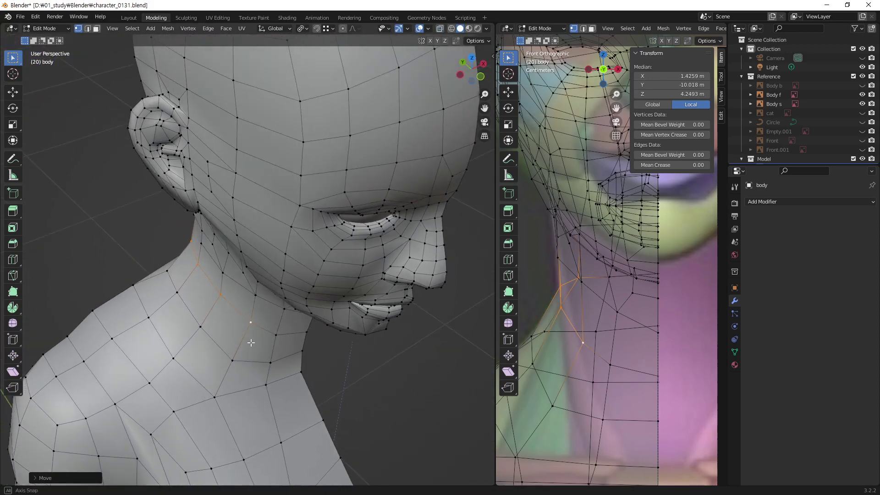
- Slide two side-of-neck vertices along X, the lower ending at X 1.7692
click(229, 285)
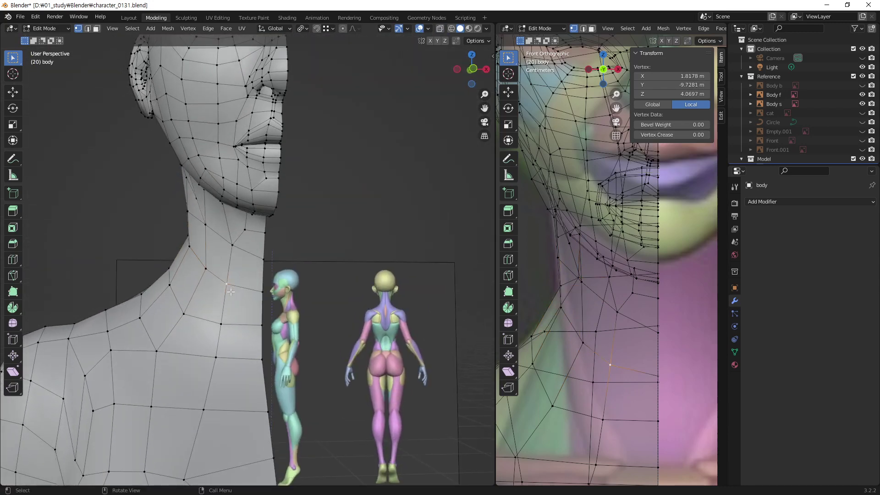
key(g)
key(x)
click(236, 295)
click(222, 324)
key(g)
key(x)
click(234, 347)
middle_drag(233, 347, 219, 314)
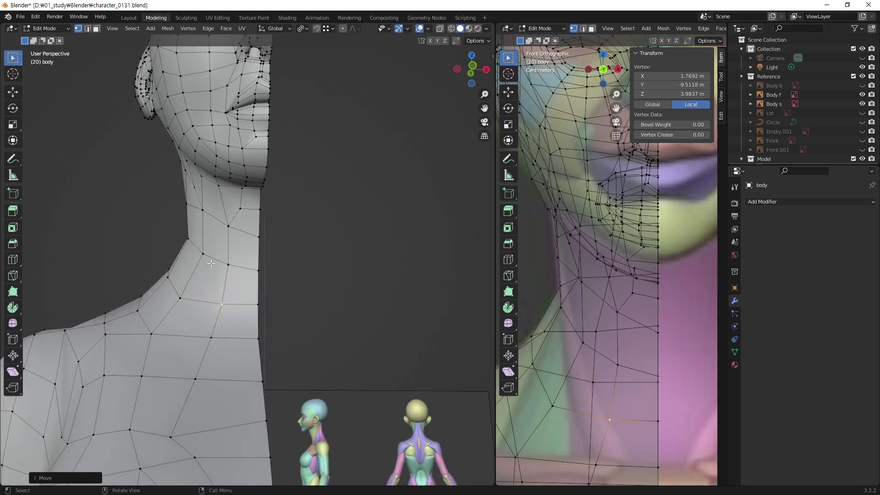
middle_drag(188, 246, 389, 281)
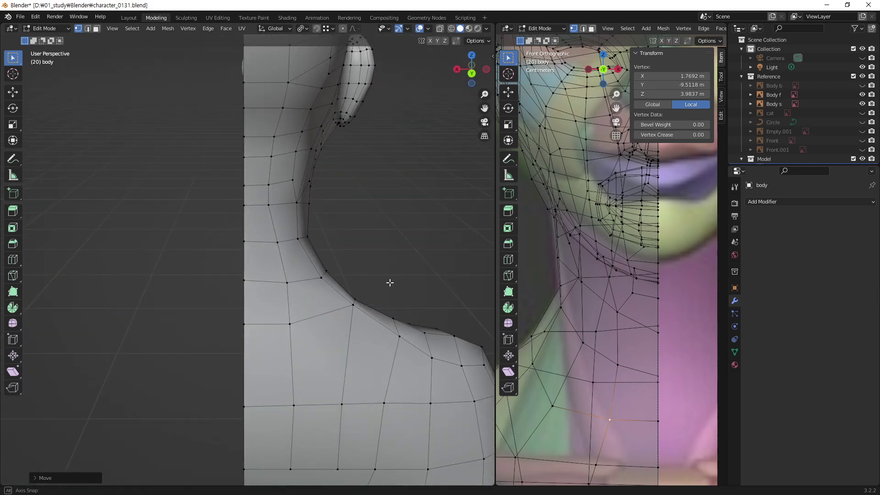
- Slide a neck-curve vertex along X in two successive moves
click(309, 201)
key(g)
key(x)
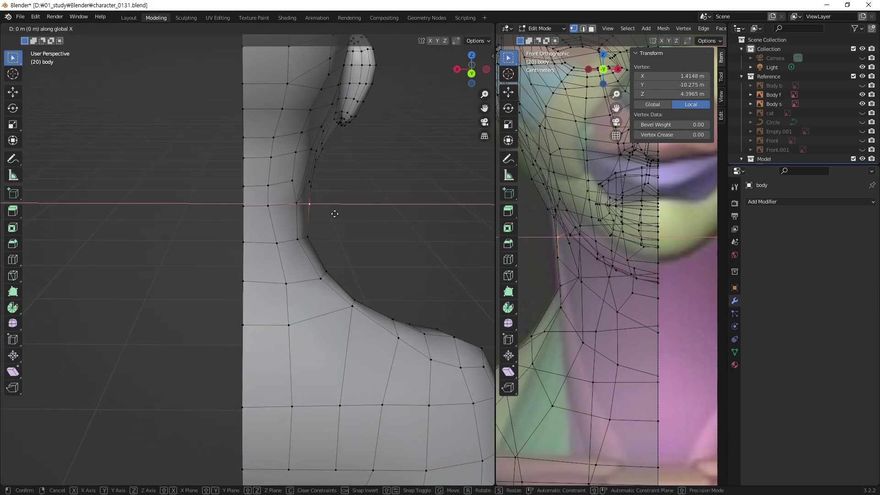
click(334, 214)
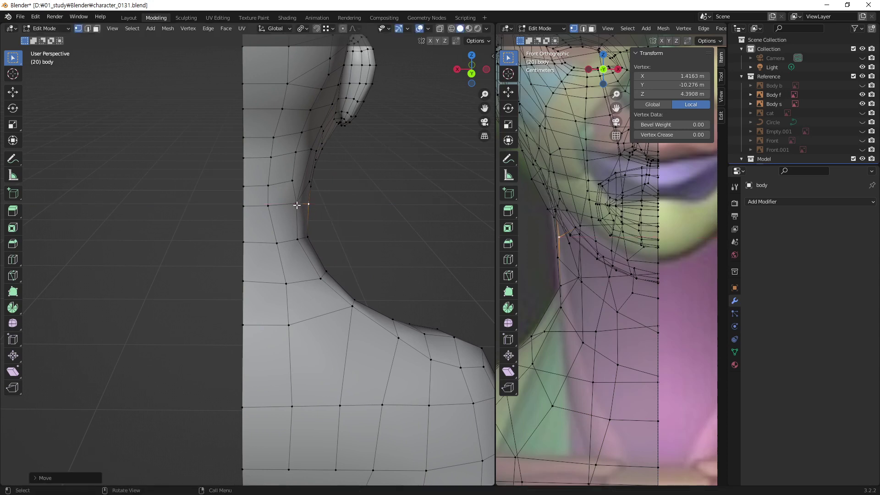
key(g)
key(x)
click(351, 224)
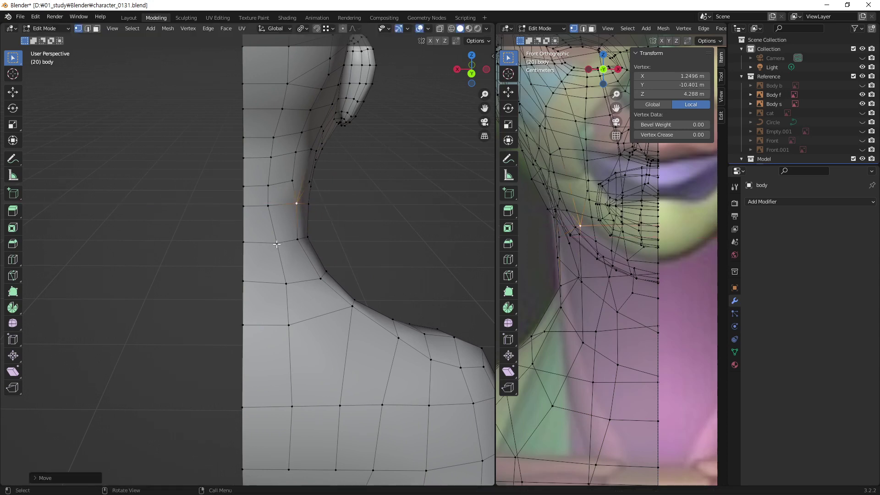
key(g)
key(Escape)
- Try an X move on a lower shoulder-curve vertex, cancel it, and select the next vertex down
click(288, 296)
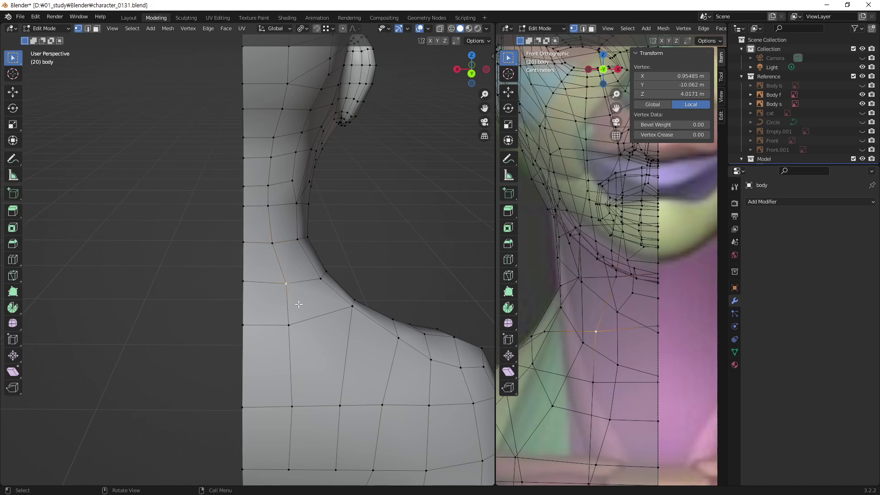
key(g)
key(x)
key(Escape)
click(288, 326)
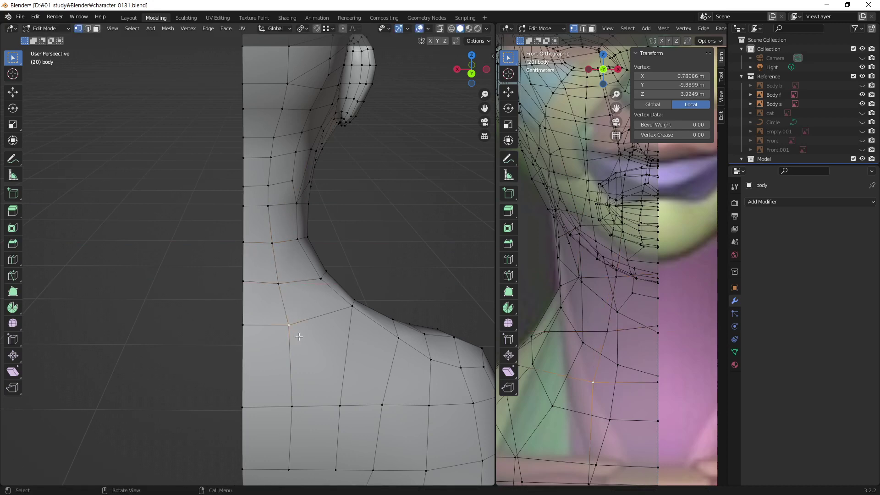
mouse_move(356, 312)
middle_down()
mouse_move(161, 278)
mouse_move(197, 346)
mouse_move(302, 355)
mouse_move(145, 268)
mouse_move(153, 275)
middle_up()
- Deselect all, switch the body to Object Mode, and frame the full figure with the reference sheets
scroll(153, 275, down, 4)
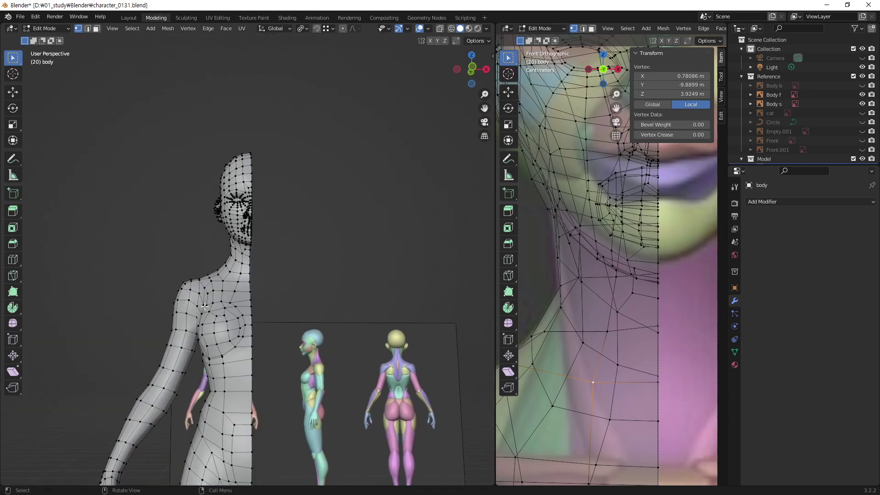
click(251, 297)
mouse_move(250, 297)
middle_down()
mouse_move(235, 263)
mouse_move(221, 364)
middle_up()
key(Tab)
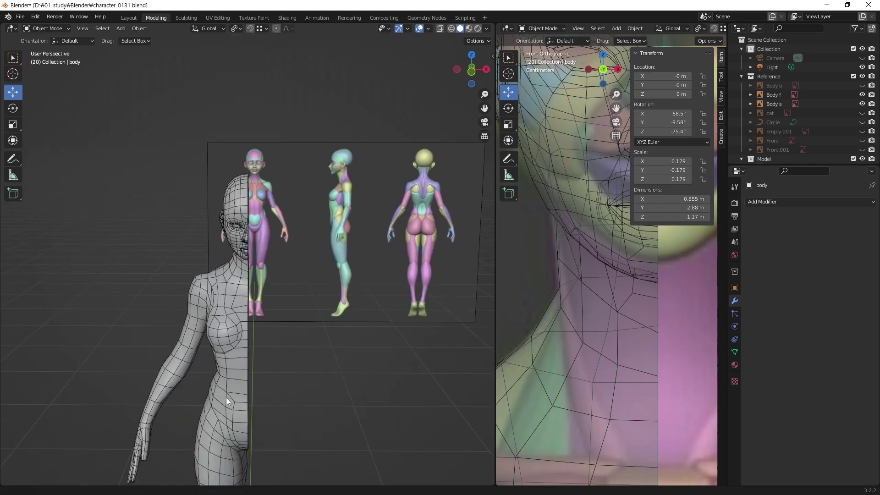
mouse_move(227, 397)
middle_down()
mouse_move(230, 327)
mouse_move(134, 348)
mouse_move(125, 362)
mouse_move(217, 378)
mouse_move(217, 280)
middle_up()
- Set the body's origin to the 3D cursor at its feet with Origin to 3D Cursor
click(230, 293)
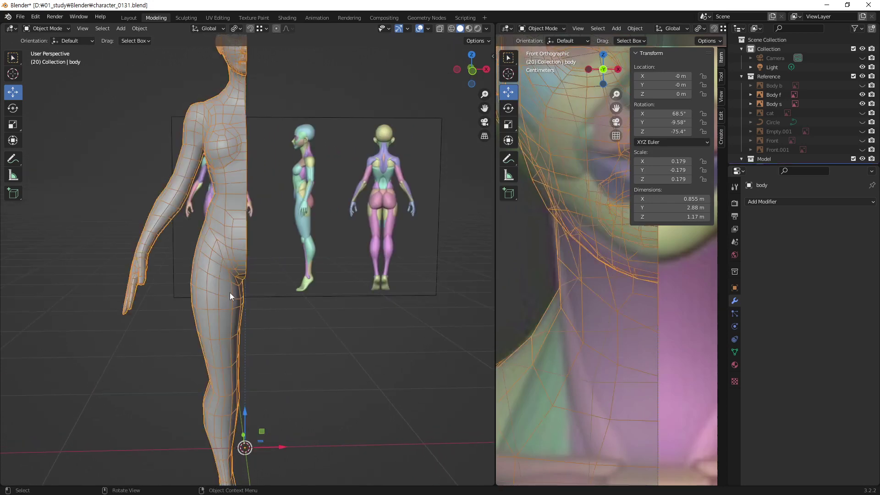
middle_drag(223, 316, 230, 324)
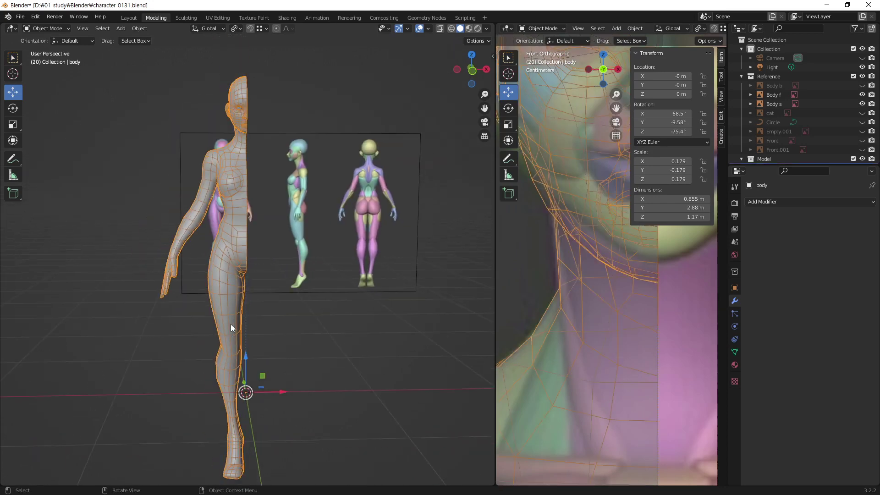
right_click(238, 237)
mouse_move(206, 268)
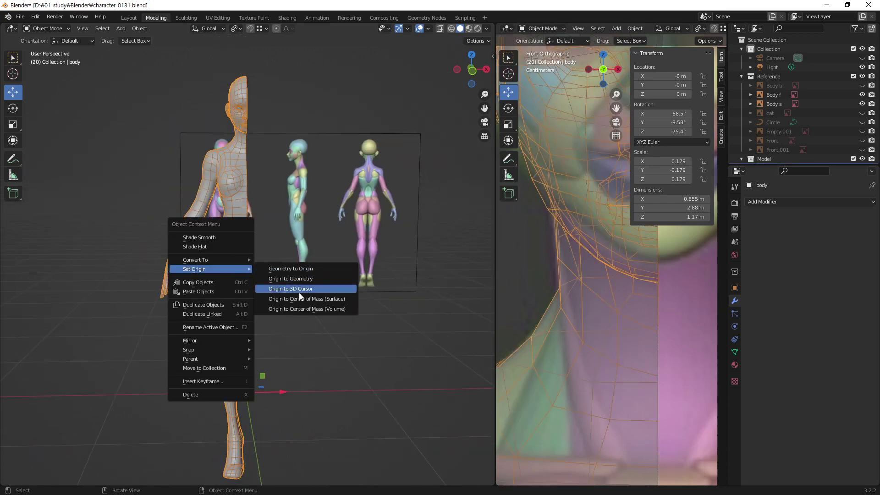
click(301, 290)
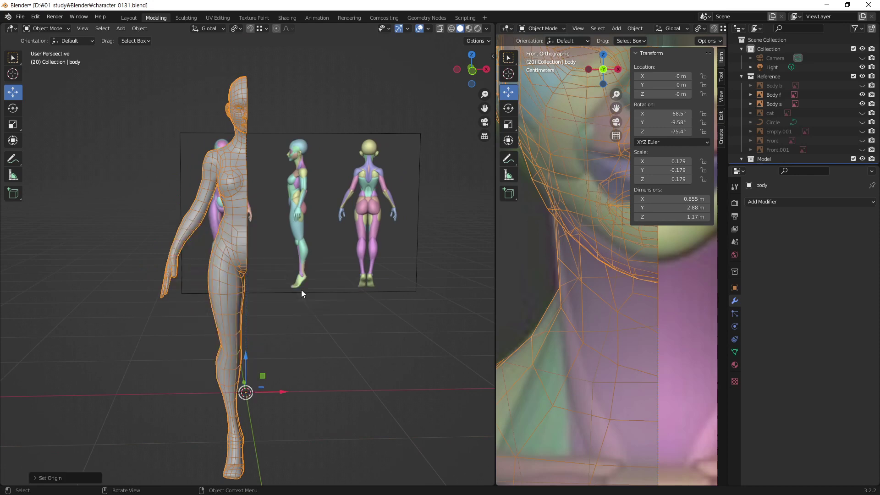
click(325, 400)
click(243, 257)
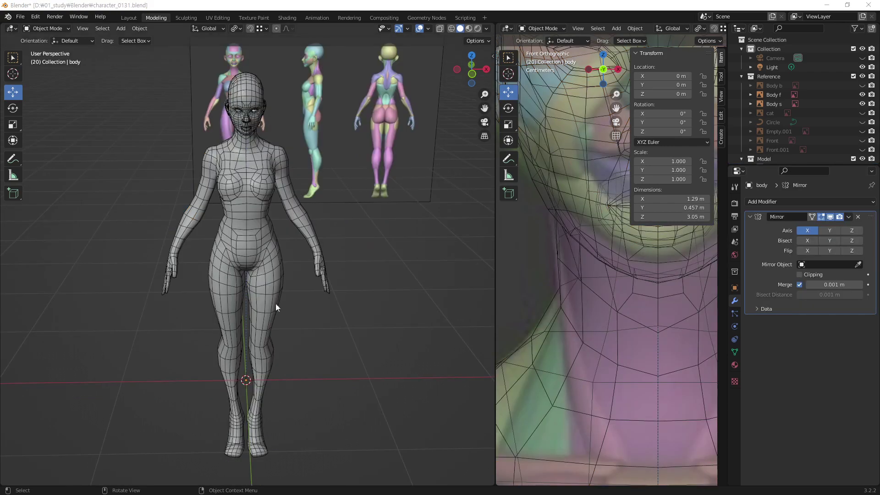
mouse_move(276, 304)
middle_down()
mouse_move(310, 290)
mouse_move(291, 250)
mouse_move(272, 274)
middle_up()
click(271, 274)
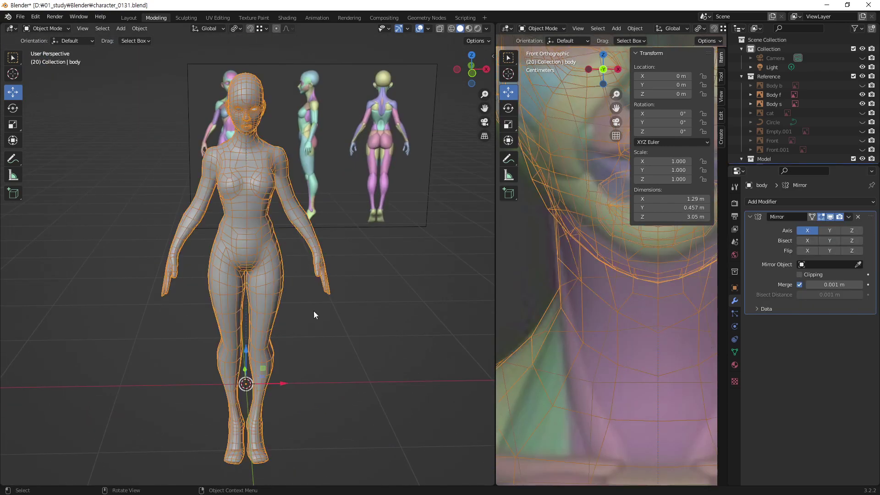
click(314, 311)
mouse_move(264, 321)
middle_down()
mouse_move(370, 246)
mouse_move(476, 258)
mouse_move(444, 267)
mouse_move(189, 223)
mouse_move(265, 230)
middle_up()
scroll(265, 231, up, 3)
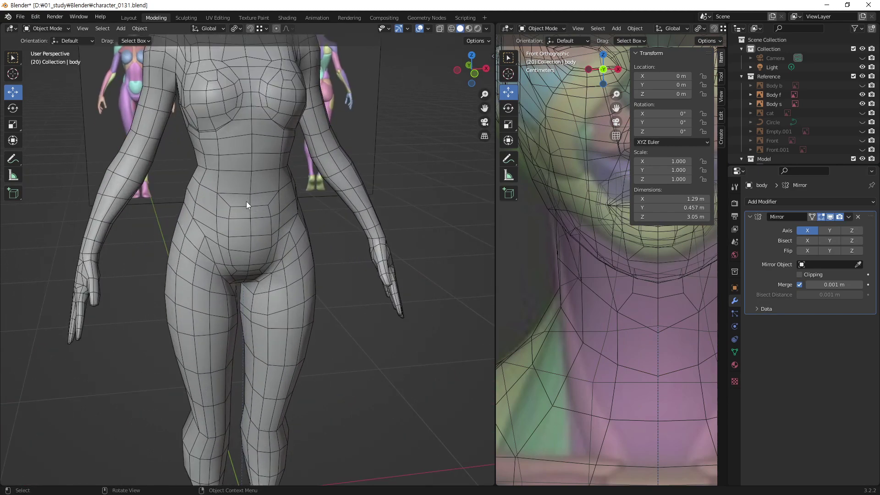
mouse_move(246, 202)
middle_down()
mouse_move(269, 203)
mouse_move(230, 127)
mouse_move(265, 269)
mouse_move(289, 247)
mouse_move(238, 224)
mouse_move(318, 246)
mouse_move(355, 235)
mouse_move(443, 238)
mouse_move(209, 226)
mouse_move(312, 257)
mouse_move(259, 319)
mouse_move(233, 231)
mouse_move(271, 235)
mouse_move(227, 233)
mouse_move(279, 221)
middle_up()
scroll(265, 268, up, 2)
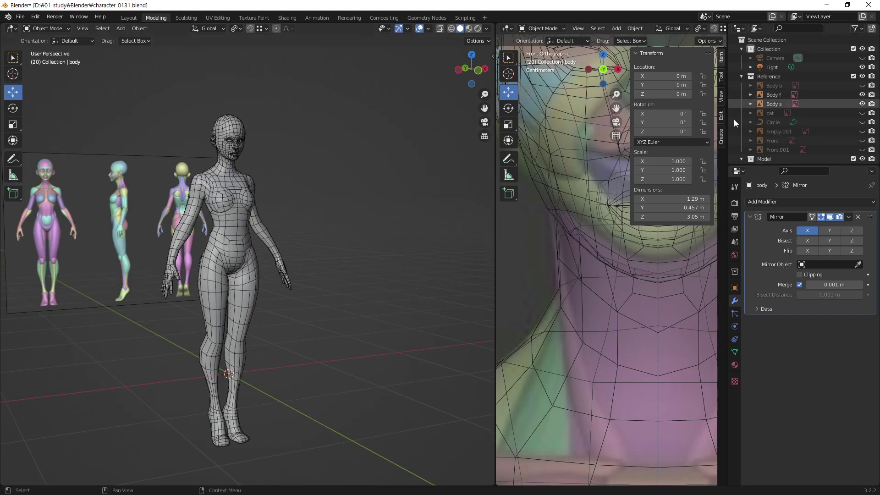
- Rename the body object in the Outliner's Model collection to 'Character'
click(235, 175)
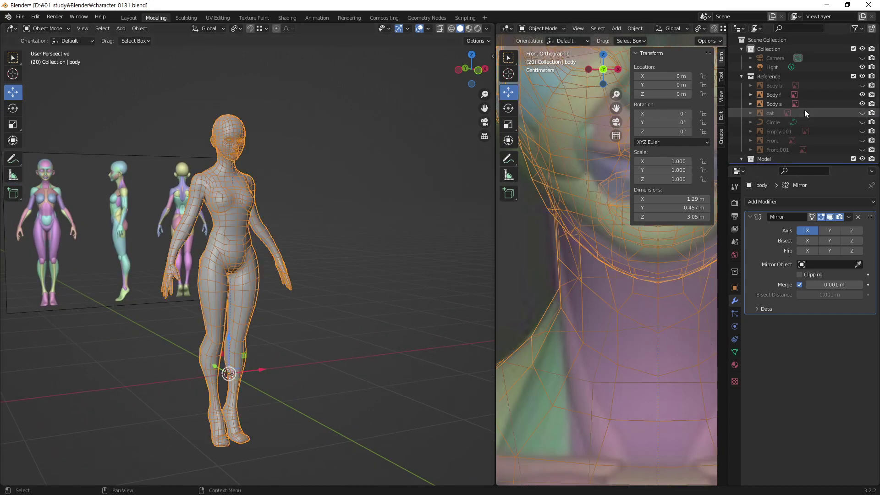
key(KP_Decimal)
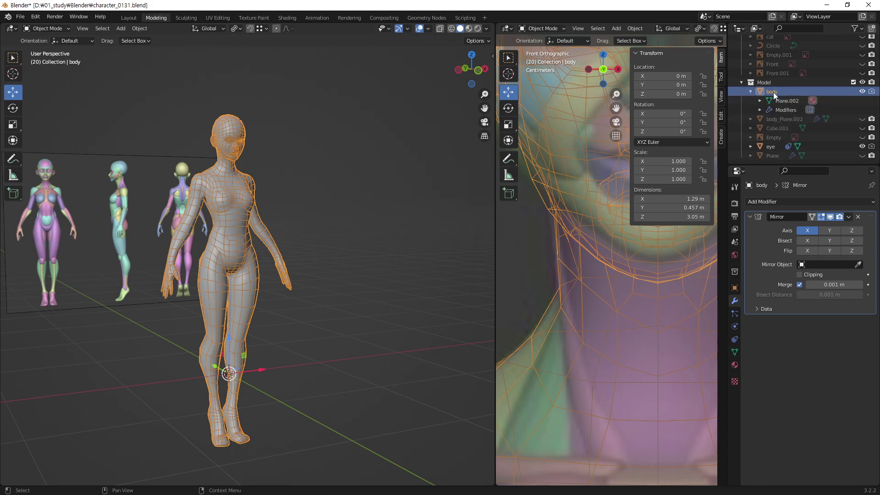
double_click(773, 93)
text(Character)
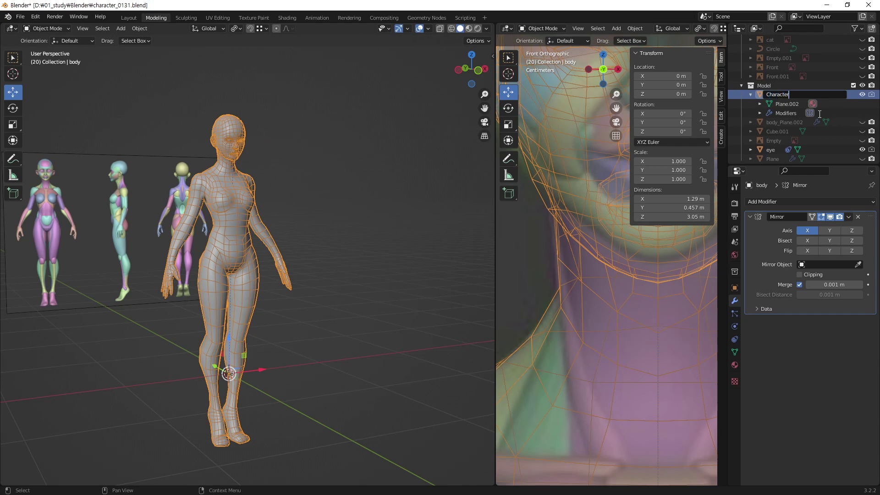
key(Return)
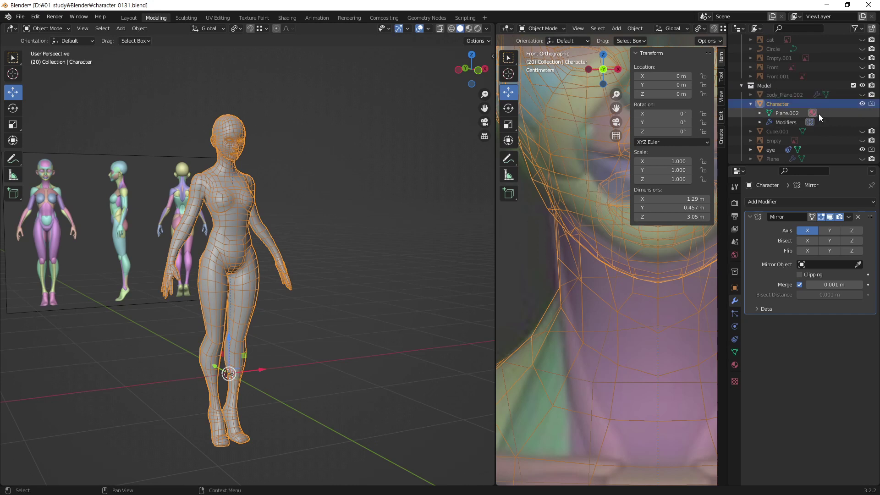
- Deselect the mesh and orbit to a three-quarter side view of the hips
click(356, 231)
mouse_move(356, 231)
middle_down()
mouse_move(228, 171)
mouse_move(257, 314)
middle_up()
scroll(237, 131, up, 4)
scroll(238, 131, up, 2)
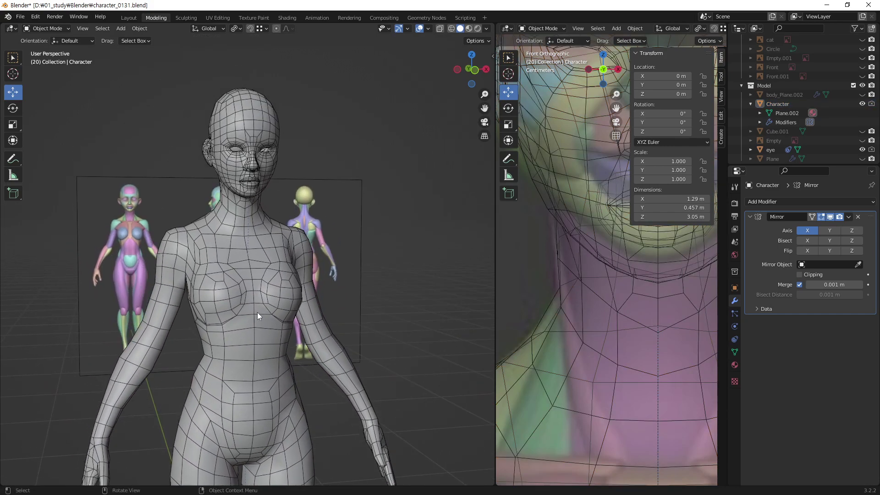
scroll(248, 256, up, 1)
scroll(240, 355, down, 1)
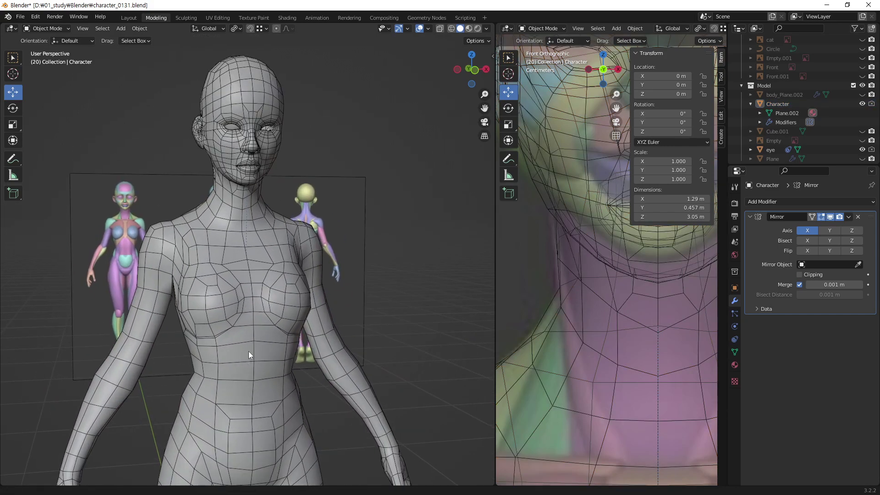
mouse_move(249, 351)
shift+middle_down()
mouse_move(277, 239)
mouse_move(191, 278)
mouse_move(323, 279)
mouse_move(276, 265)
mouse_move(259, 242)
mouse_move(298, 248)
mouse_move(238, 247)
mouse_move(267, 253)
mouse_move(257, 255)
shift+middle_up()
- Briefly show and hide body_Plane.002, then select Character in the Outliner
click(862, 95)
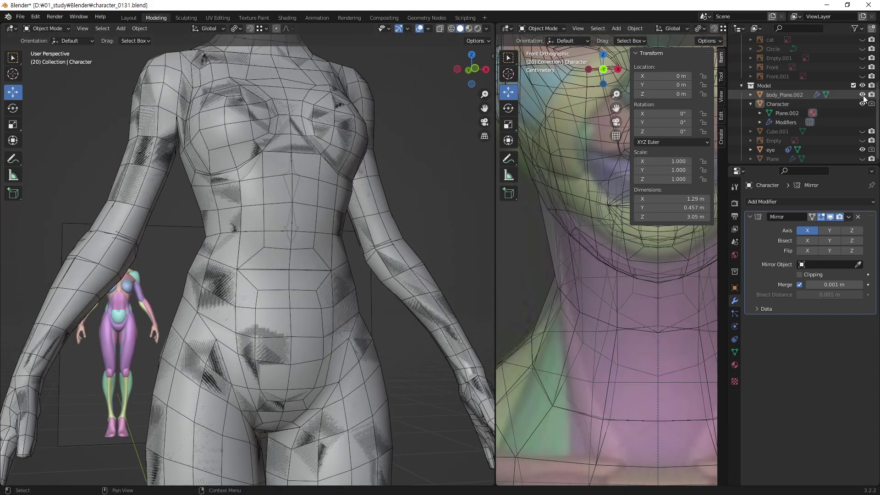
click(862, 95)
scroll(254, 140, up, 2)
scroll(254, 140, down, 1)
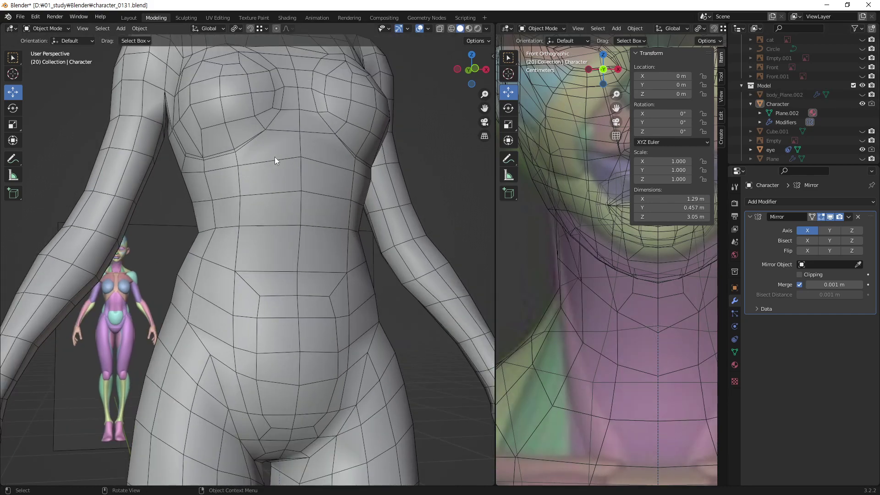
mouse_move(274, 156)
middle_down()
mouse_move(308, 180)
mouse_move(298, 178)
middle_up()
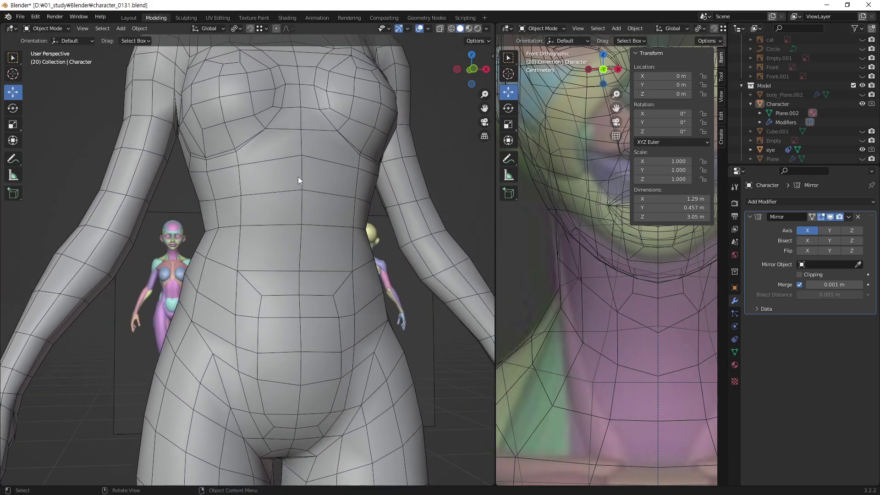
click(782, 104)
- In Edit Mode, knife-cut an edge from the chest vertex down to the waist
key(Tab)
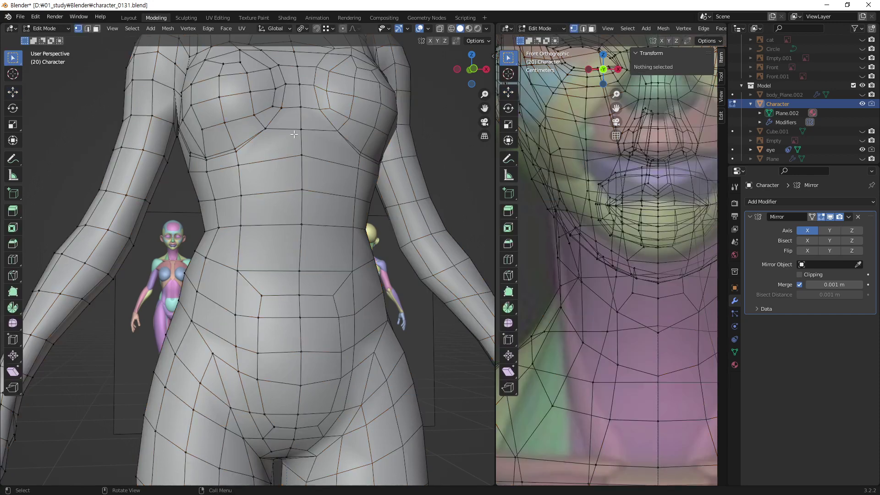
key(k)
click(266, 128)
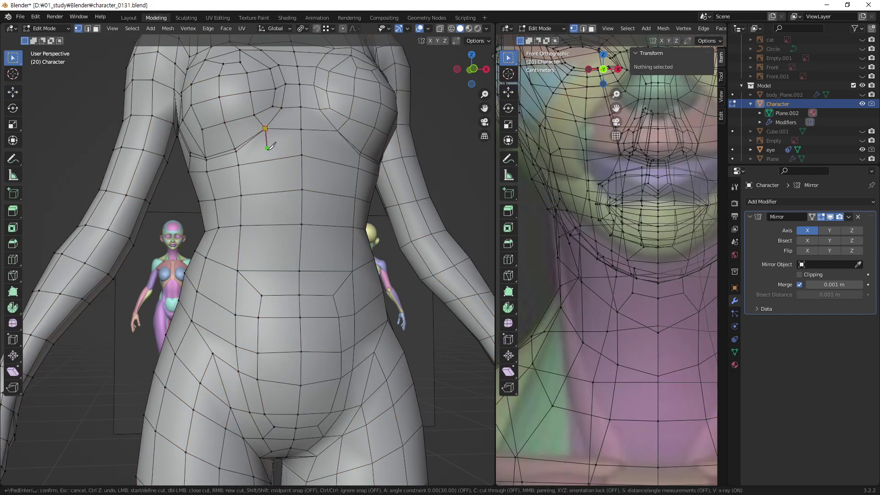
click(267, 246)
click(300, 246)
key(Return)
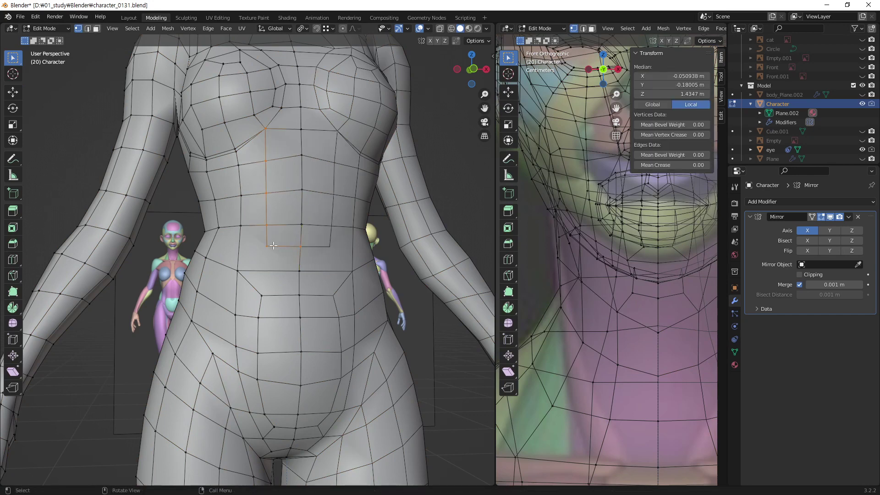
- Knife-cut a diagonal edge from the waist vertex to the lower hip vertex
key(k)
click(266, 246)
click(238, 270)
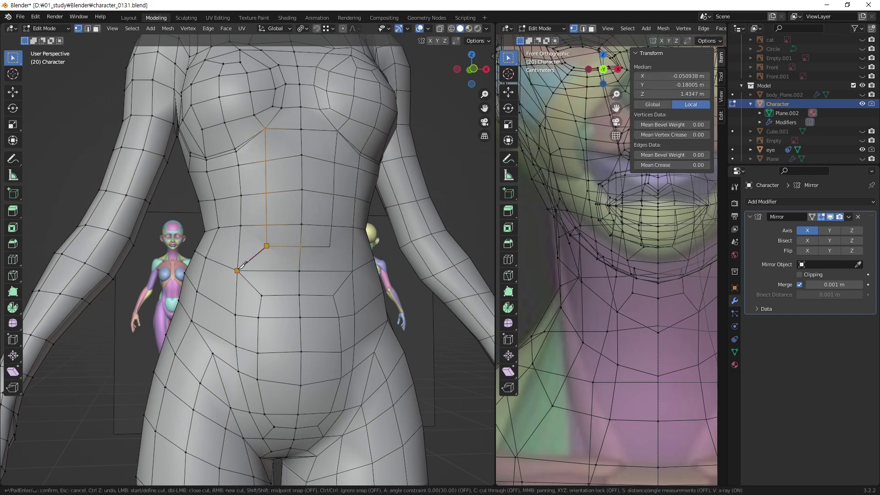
key(Return)
middle_drag(271, 240, 368, 244)
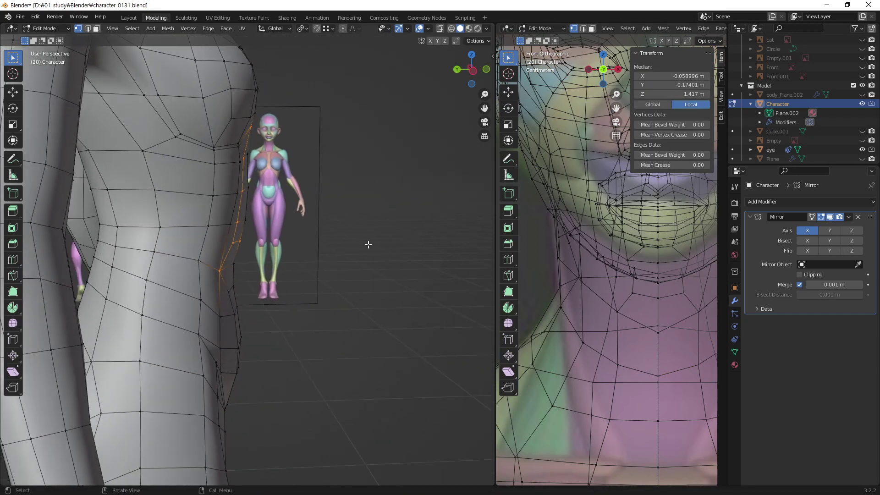
- Slide the four vertices of the new vertical cut together along Y
click(284, 213)
mouse_move(284, 213)
middle_down()
mouse_move(266, 220)
mouse_move(255, 193)
middle_up()
click(254, 178)
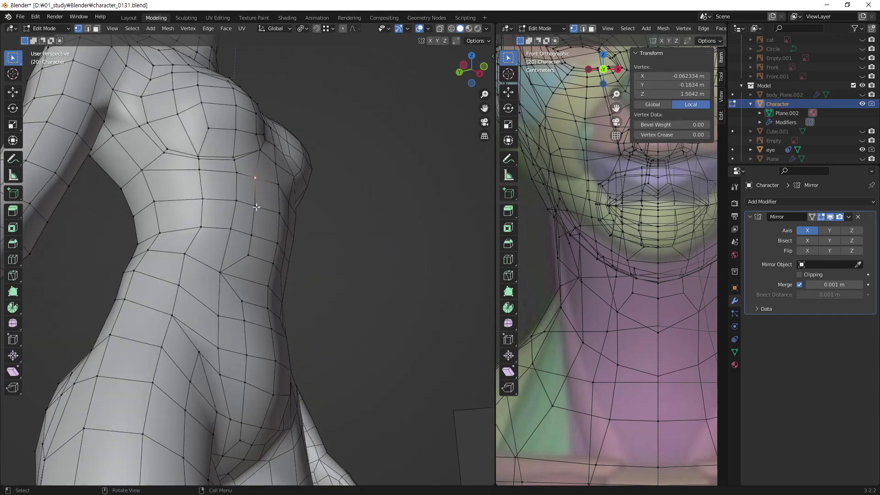
shift+click(255, 205)
shift+click(251, 240)
shift+click(248, 256)
middle_drag(250, 259, 295, 271)
key(g)
key(y)
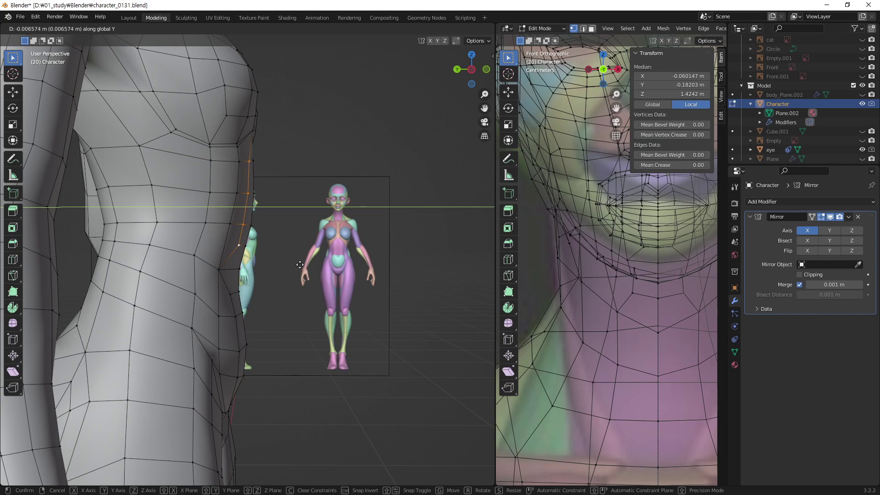
click(300, 265)
mouse_move(300, 266)
middle_down()
mouse_move(157, 278)
mouse_move(154, 291)
mouse_move(285, 244)
mouse_move(330, 244)
mouse_move(255, 268)
middle_up()
- In Left Orthographic view, slide a waist vertex along Y
key(alt+a)
mouse_move(208, 291)
middle_down()
mouse_move(273, 291)
mouse_move(291, 267)
mouse_move(275, 220)
mouse_move(311, 213)
mouse_move(257, 216)
mouse_move(242, 212)
mouse_move(245, 197)
mouse_move(237, 232)
mouse_move(302, 247)
mouse_move(333, 239)
middle_up()
scroll(237, 232, down, 4)
click(256, 252)
scroll(256, 252, up, 5)
click(260, 240)
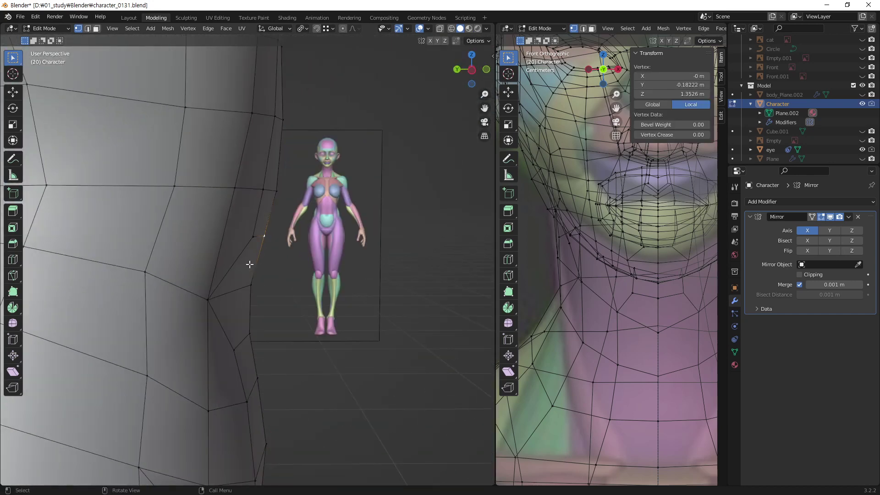
key(ctrl+KP_3)
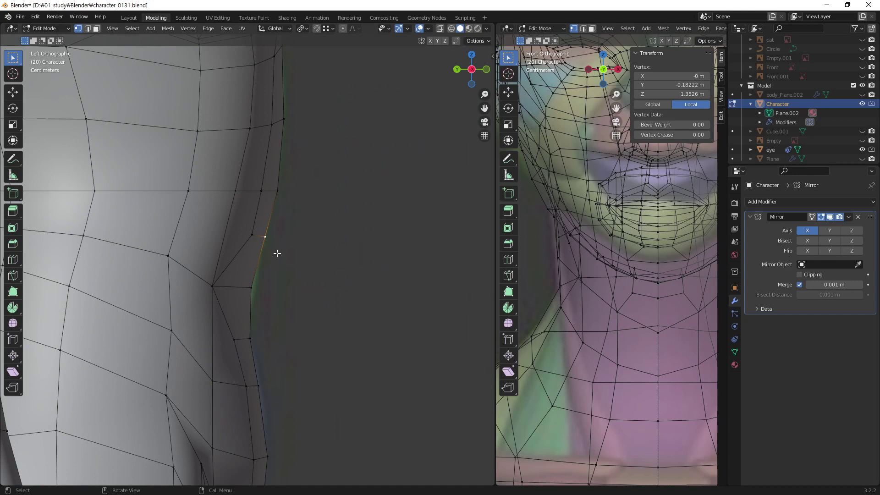
key(g)
key(y)
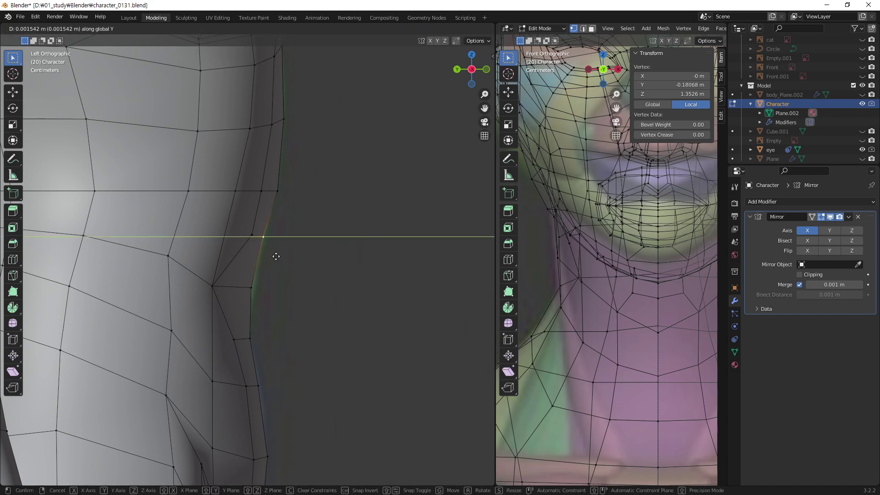
click(275, 257)
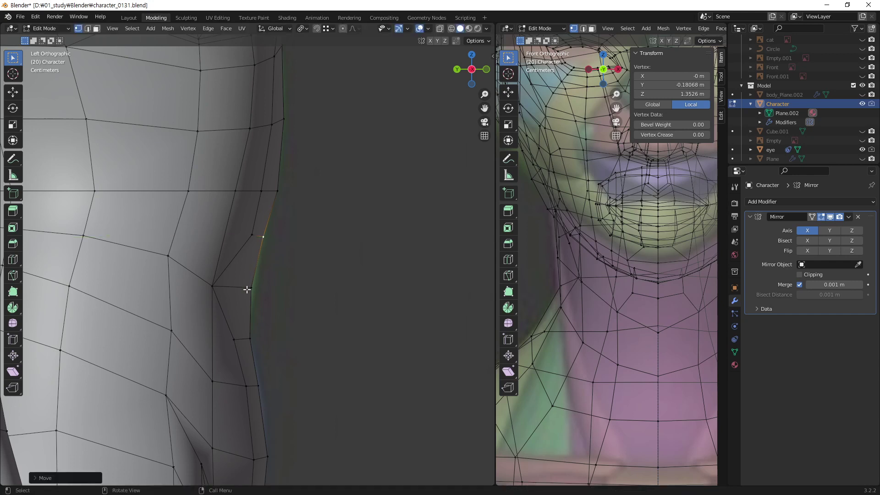
- Slide three more side-profile waist vertices along Y, including the inner one
click(248, 289)
key(g)
key(y)
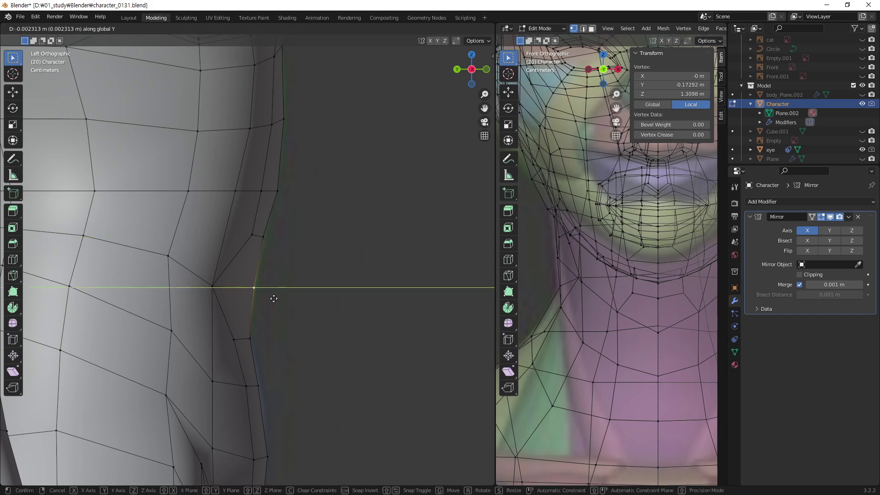
click(274, 300)
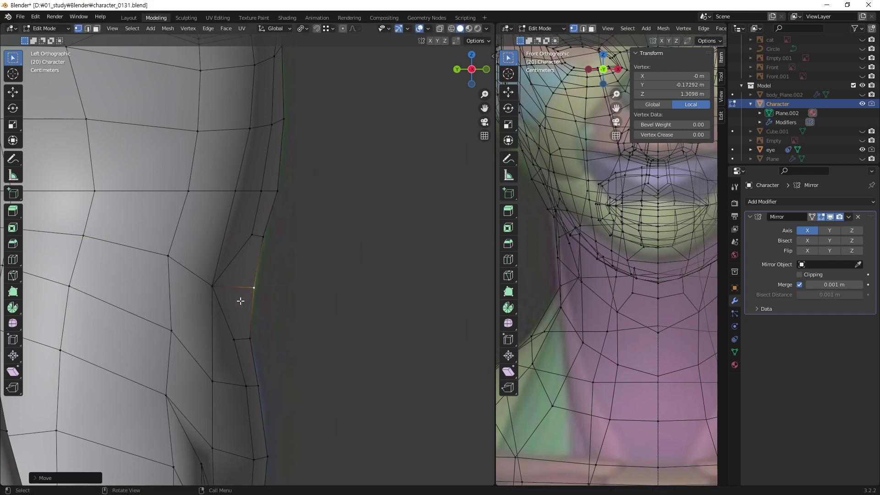
click(214, 287)
key(g)
key(y)
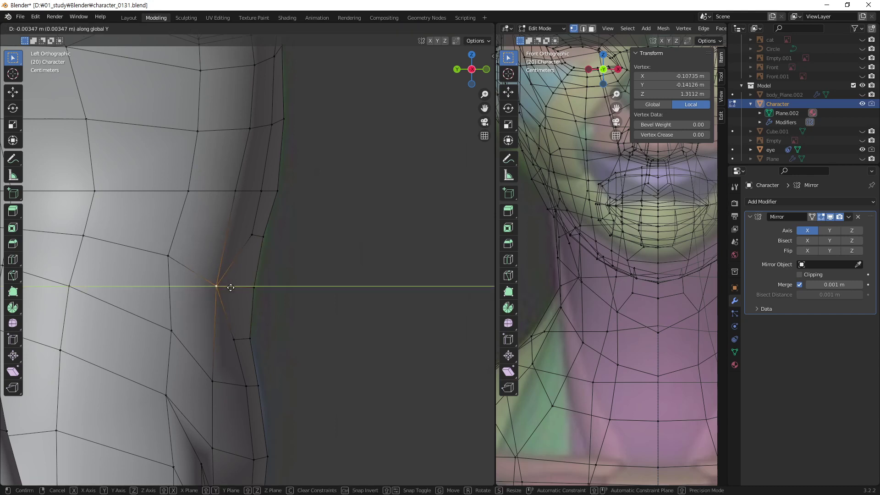
click(231, 288)
click(252, 236)
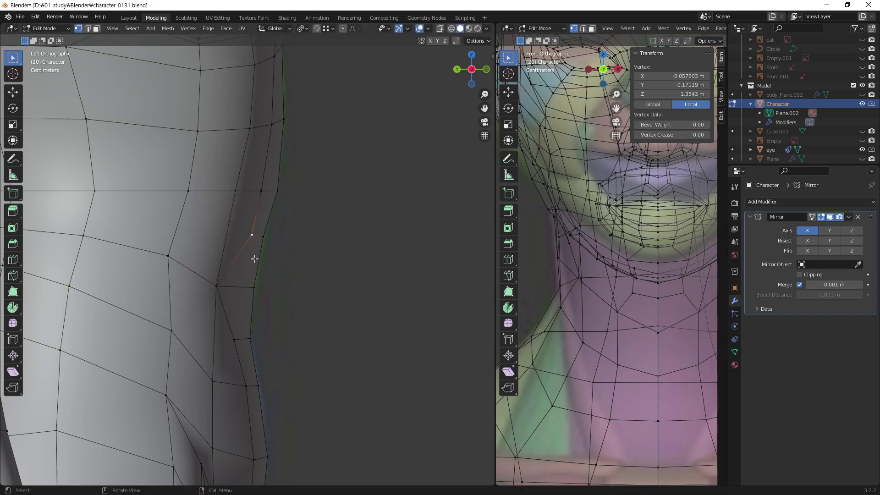
key(g)
key(y)
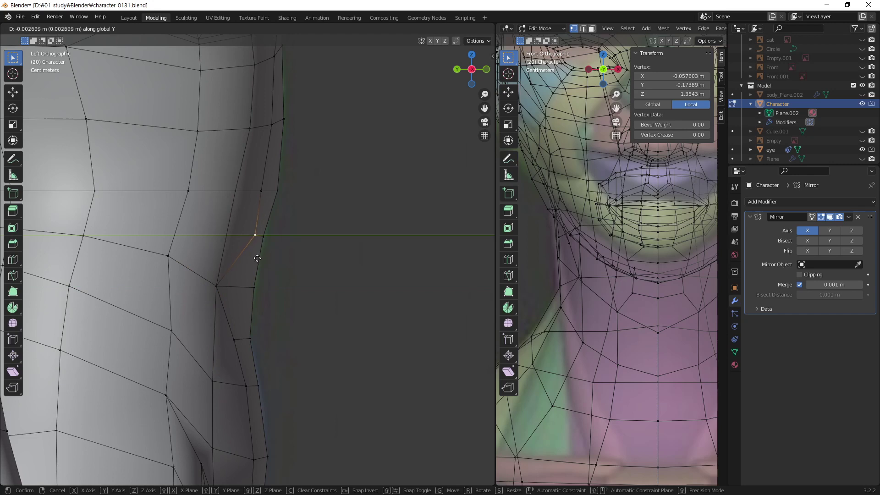
click(257, 257)
- Slide a higher profile vertex along Y and deselect everything
click(268, 193)
key(g)
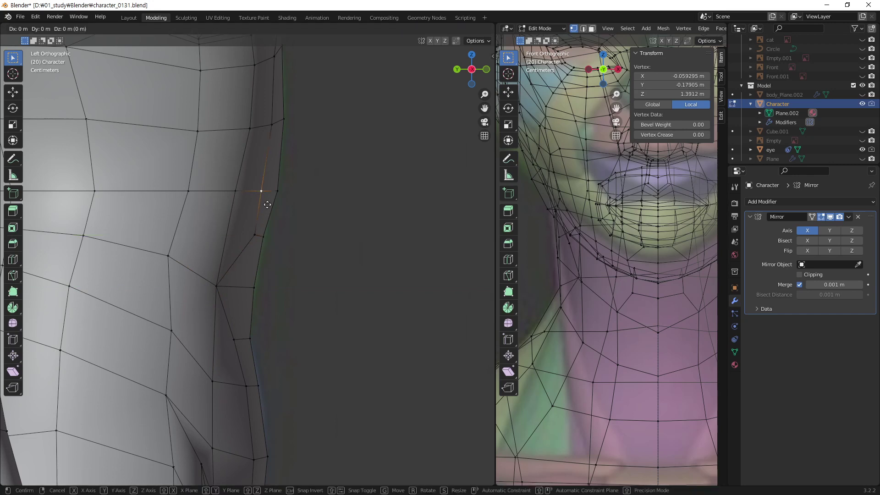
key(y)
click(271, 205)
key(alt+a)
- Inspect the reshaped torso, leave Edit Mode and save character_0131.blend
scroll(229, 198, down, 3)
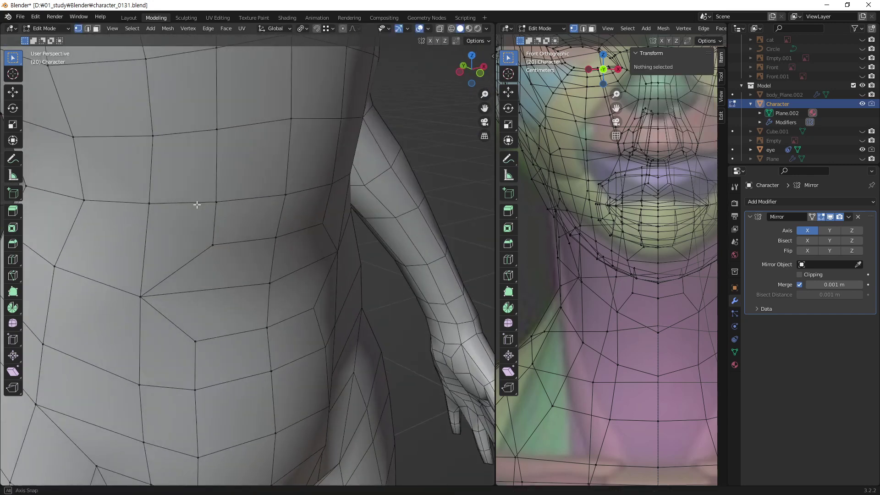
mouse_move(196, 202)
middle_down()
mouse_move(265, 211)
mouse_move(242, 231)
middle_up()
scroll(265, 211, down, 3)
scroll(265, 211, down, 3)
scroll(252, 221, down, 2)
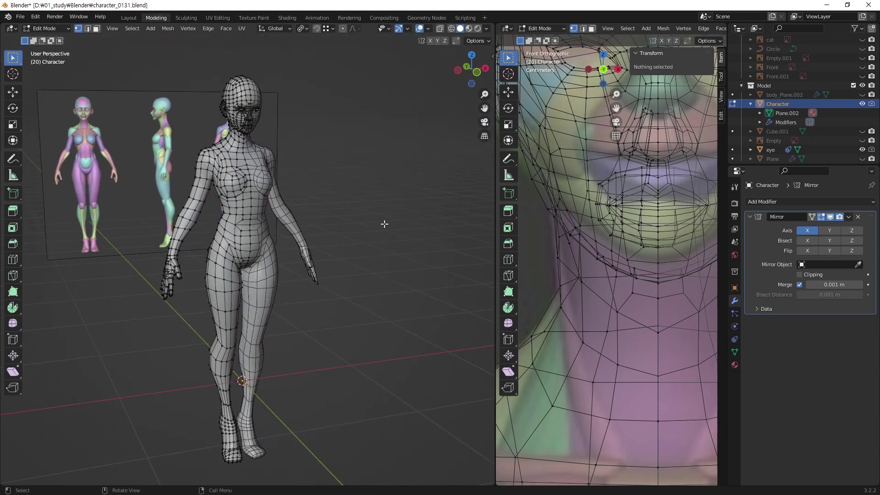
key(Tab)
click(358, 223)
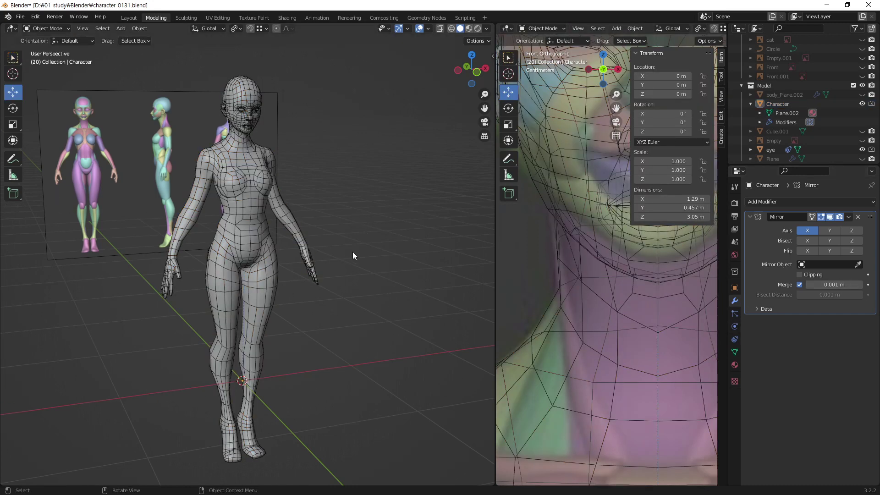
key(ctrl+s)
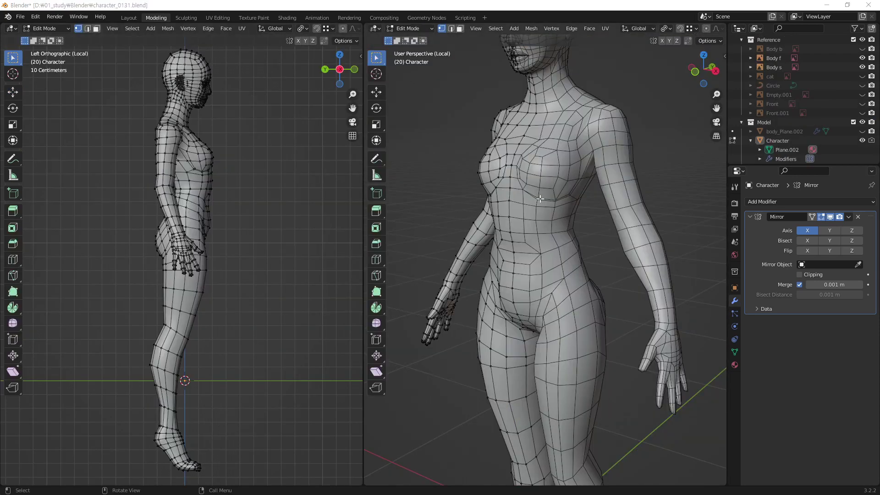
- Select the Character in the Outliner and return it to Object Mode
scroll(534, 315, down, 5)
scroll(551, 311, up, 1)
mouse_move(573, 303)
middle_down()
mouse_move(572, 253)
mouse_move(565, 315)
mouse_move(584, 284)
middle_up()
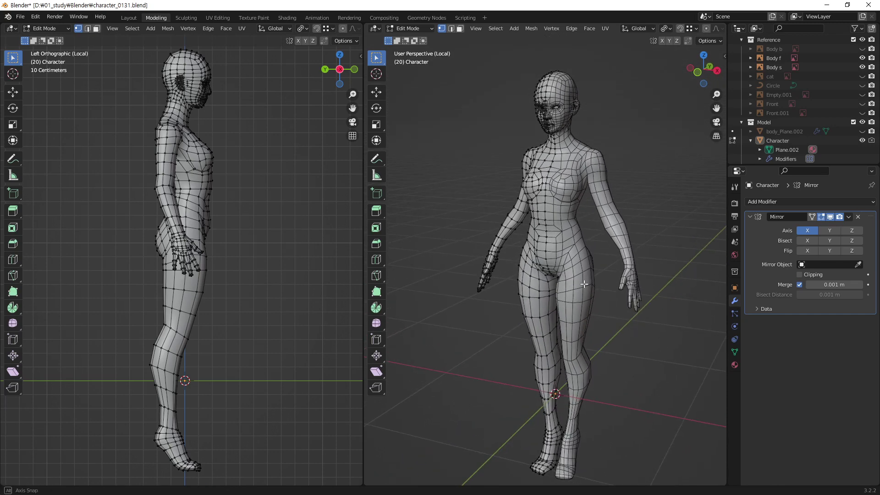
click(771, 141)
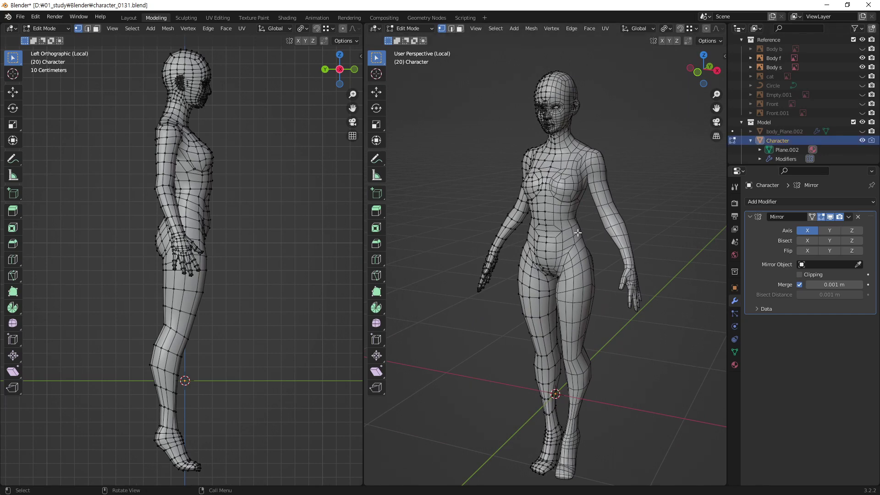
key(Tab)
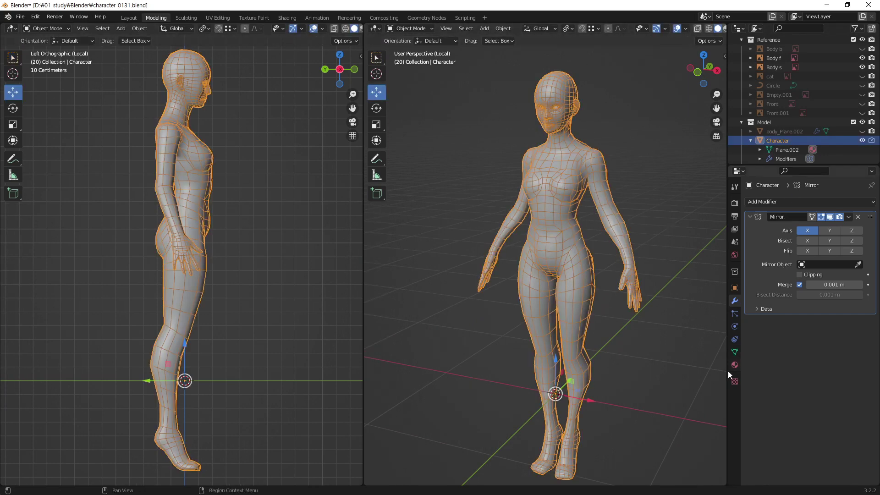
- Clear the Character's material slots, removing the old jenny-f.jpg textured material
click(735, 365)
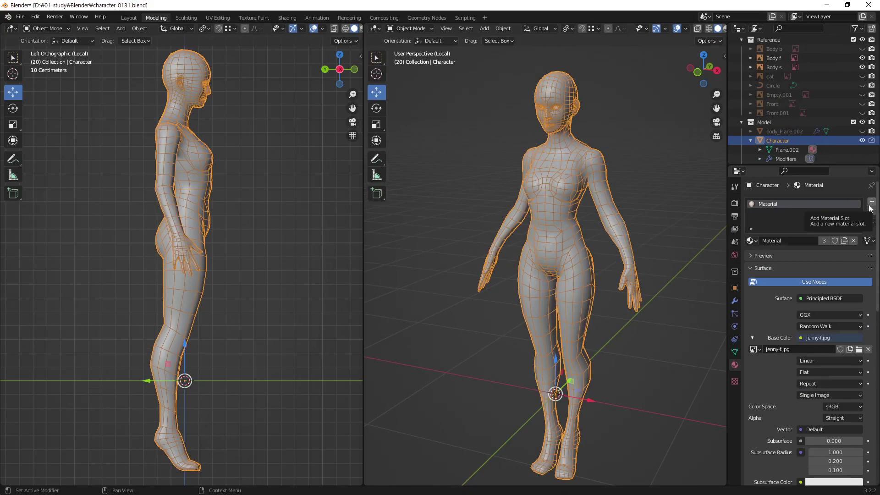
click(872, 202)
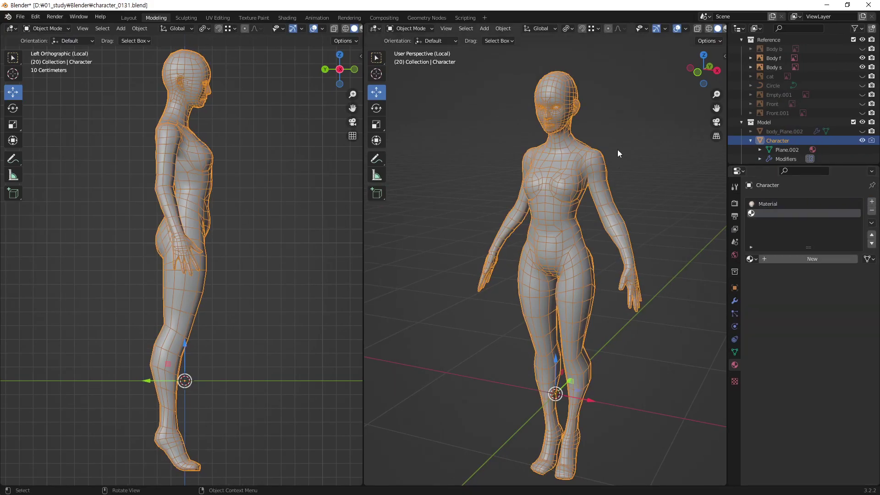
click(766, 203)
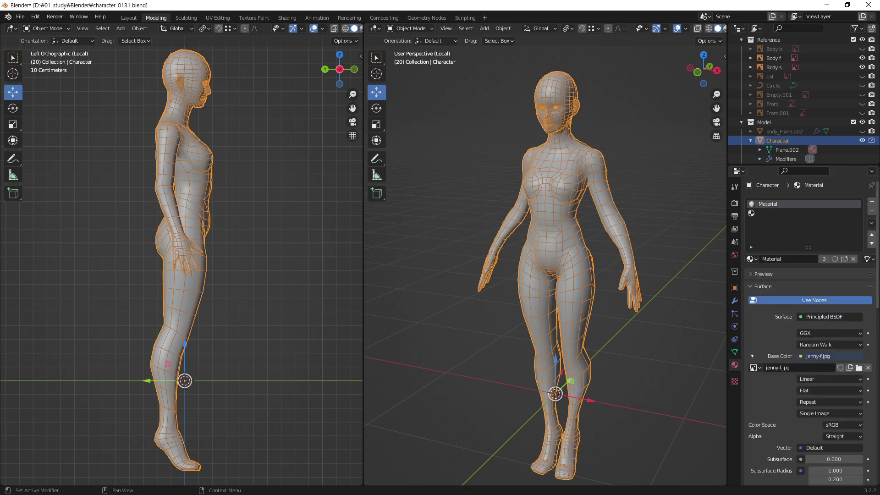
click(816, 214)
click(872, 211)
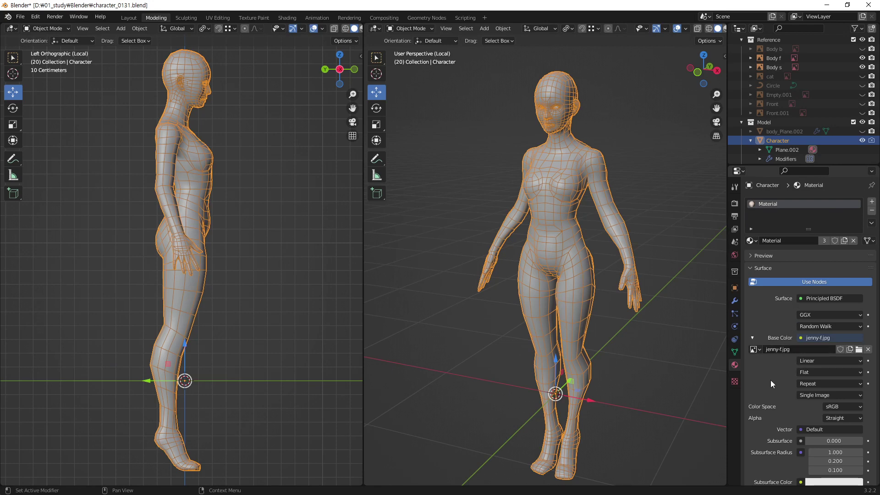
click(717, 414)
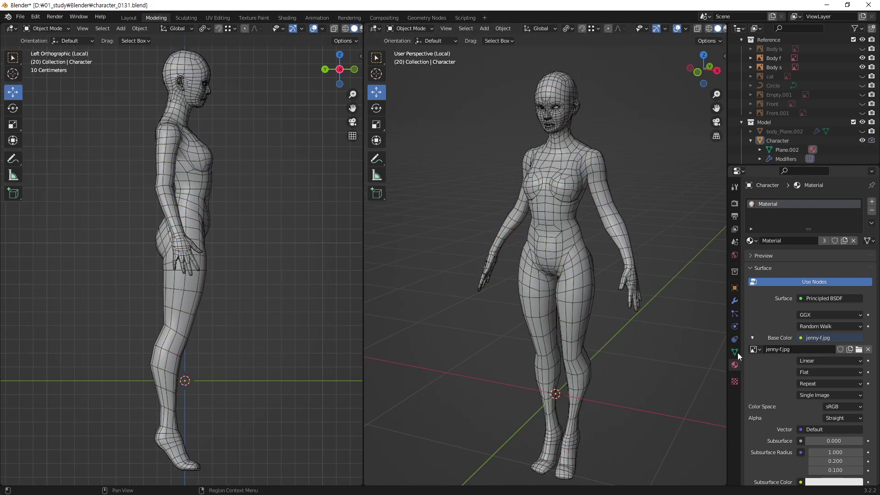
click(813, 150)
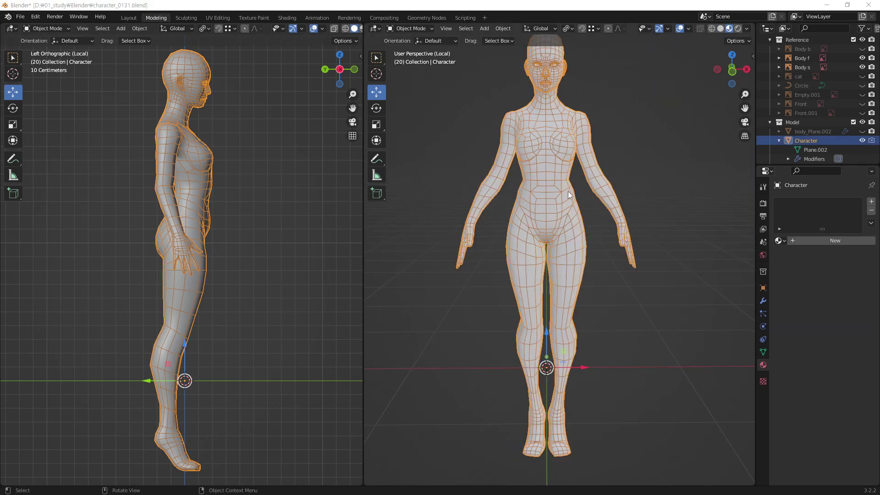
mouse_move(568, 194)
middle_down()
mouse_move(545, 194)
mouse_move(549, 169)
mouse_move(577, 183)
mouse_move(571, 215)
mouse_move(574, 208)
middle_up()
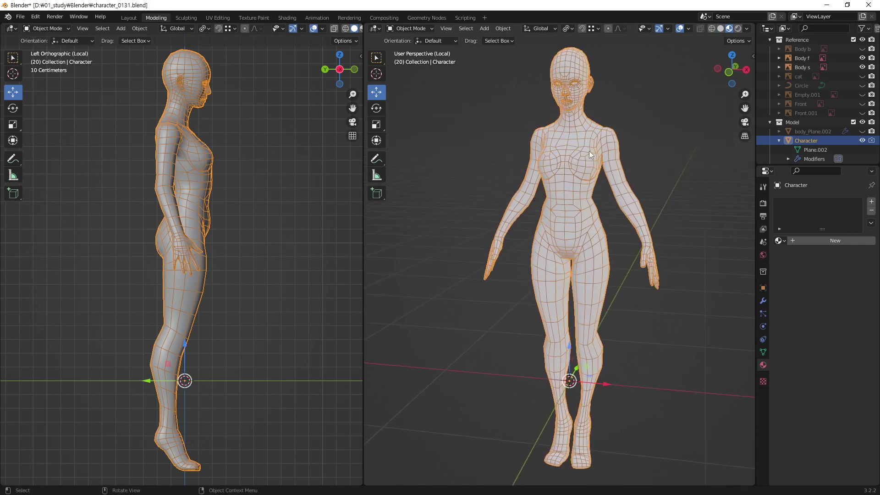
click(645, 87)
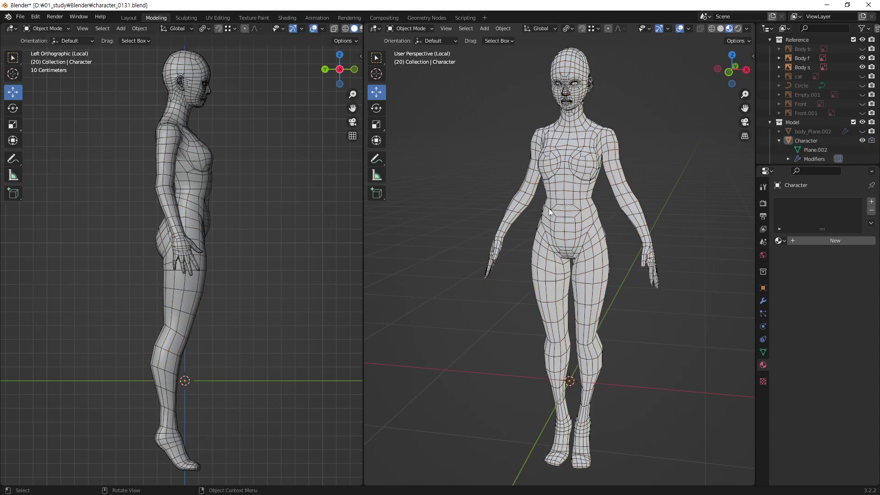
- Turn off the Character's Wireframe display in Object properties' Viewport Display
click(765, 289)
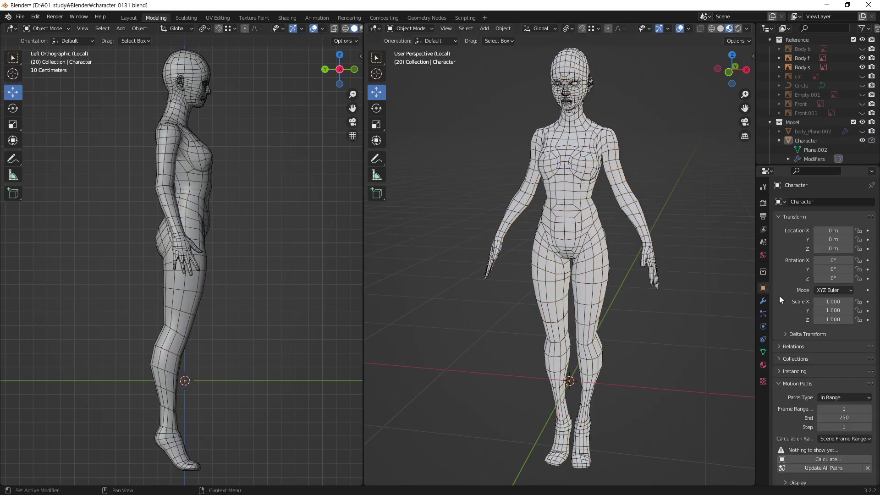
scroll(789, 436, down, 8)
scroll(793, 442, down, 1)
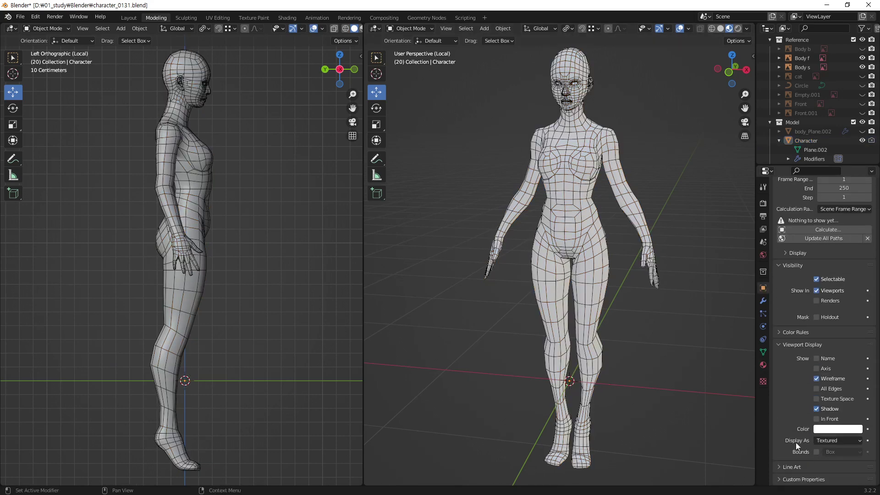
click(817, 379)
- Add a new Principled BSDF material, Material.002, to the Character
click(568, 147)
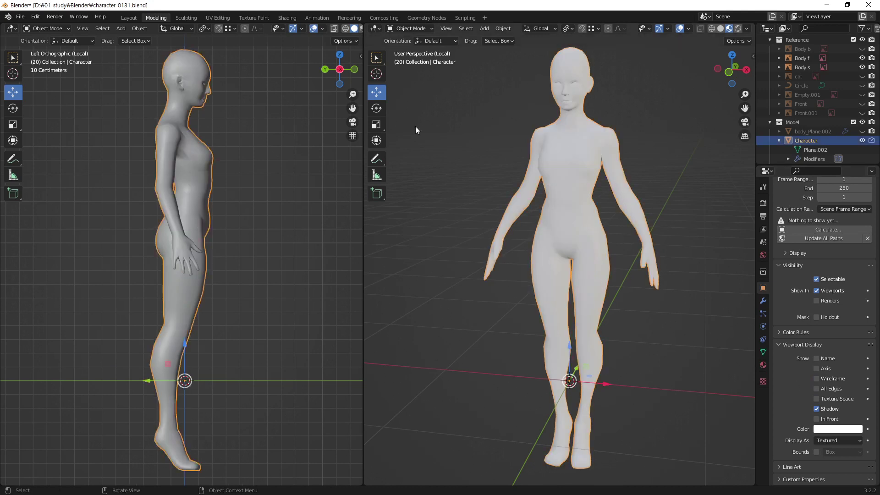
click(764, 365)
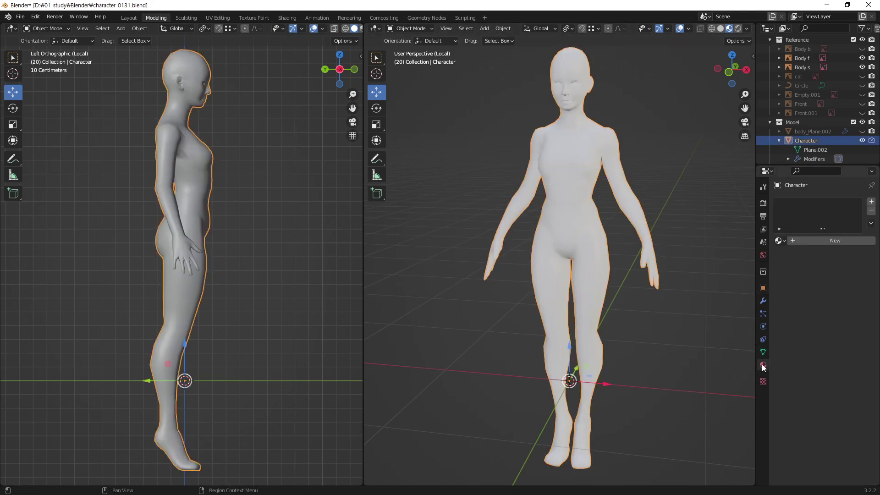
click(872, 203)
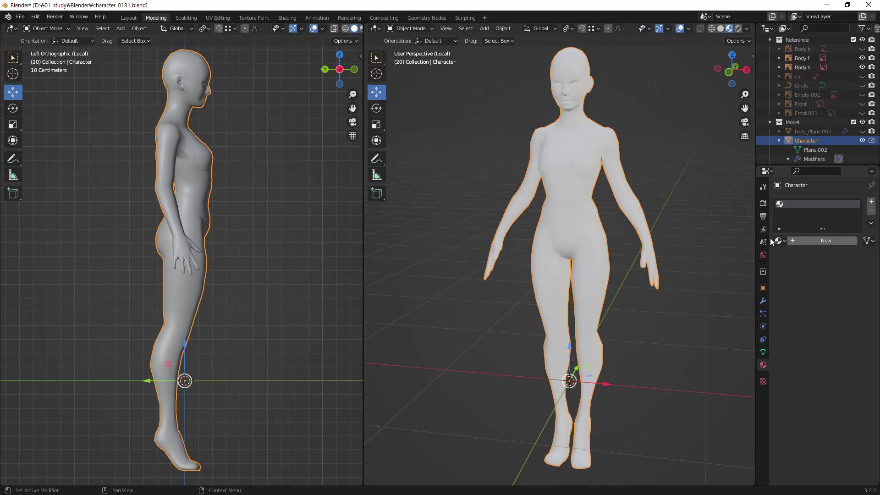
click(821, 241)
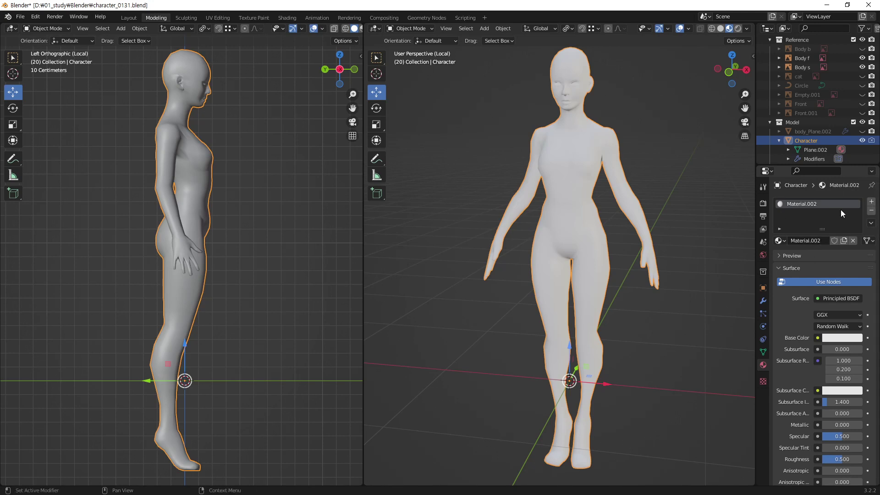
- Set Material.002's Base Color to peach, about H 0.061, S 0.719, V 0.8
click(818, 339)
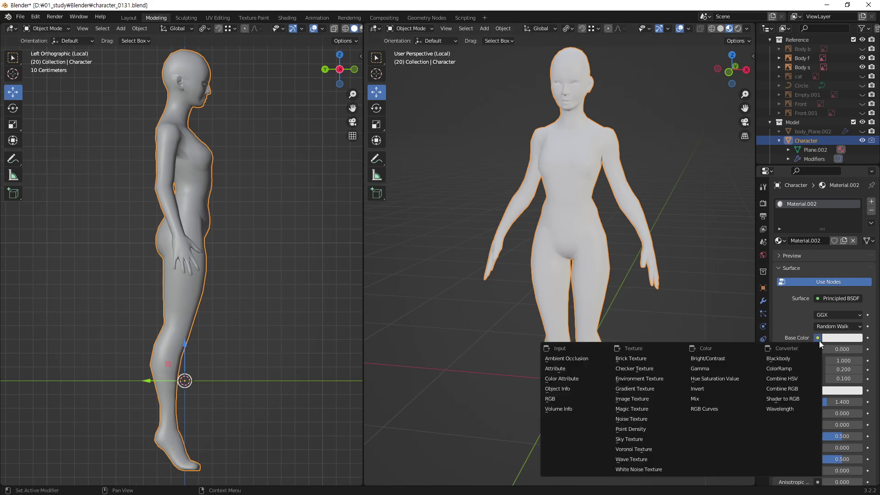
key(Escape)
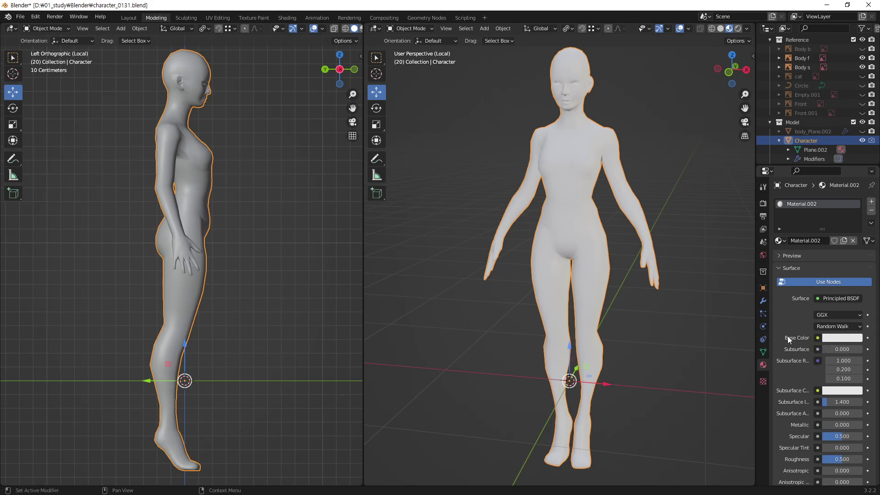
click(848, 339)
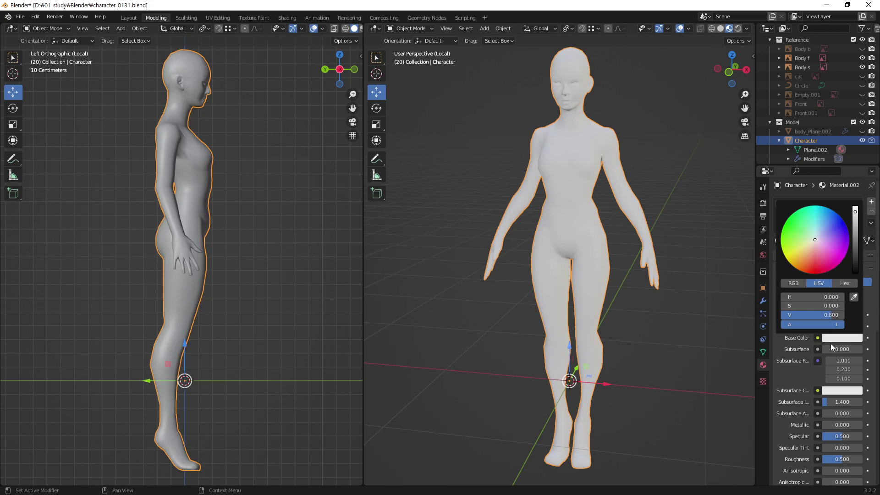
click(809, 255)
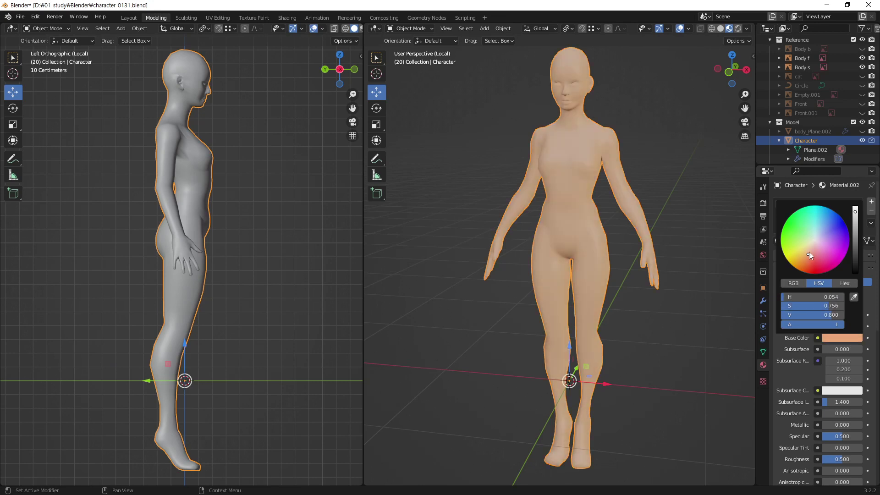
click(809, 252)
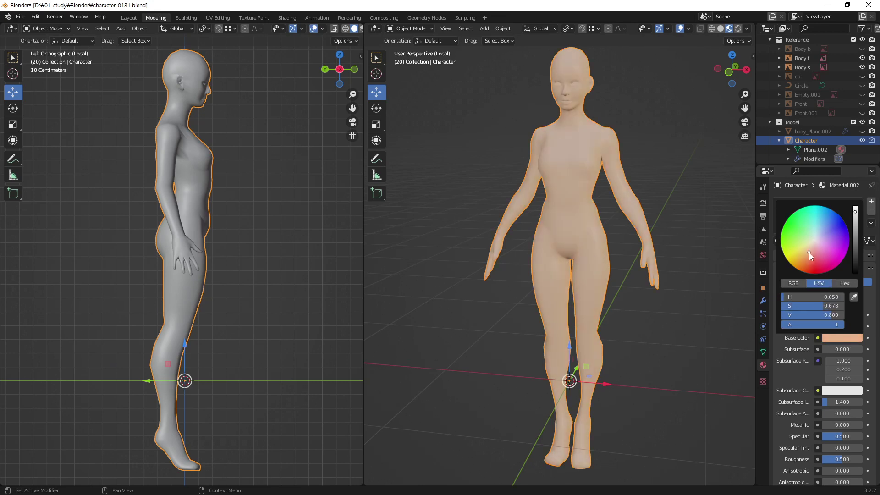
click(808, 254)
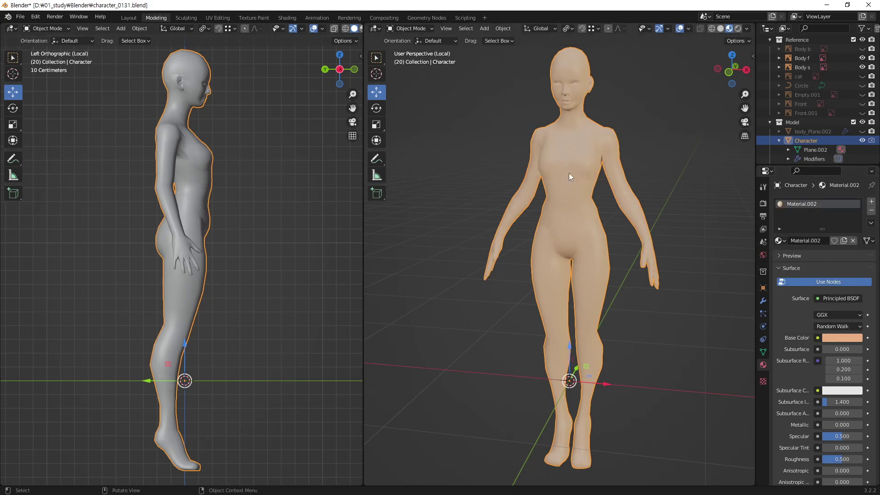
mouse_move(569, 172)
middle_down()
mouse_move(584, 215)
mouse_move(576, 222)
mouse_move(726, 128)
middle_up()
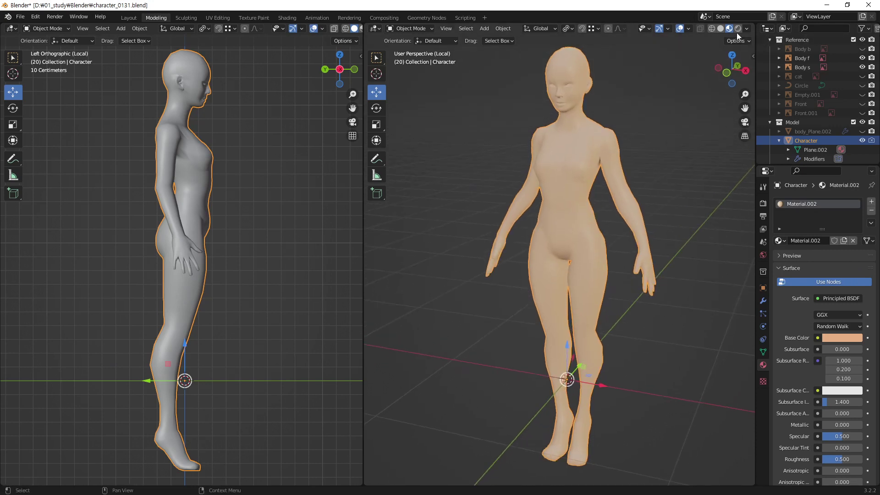
- Preview the body in rendered shading and take a first F12 test render
scroll(798, 73, up, 2)
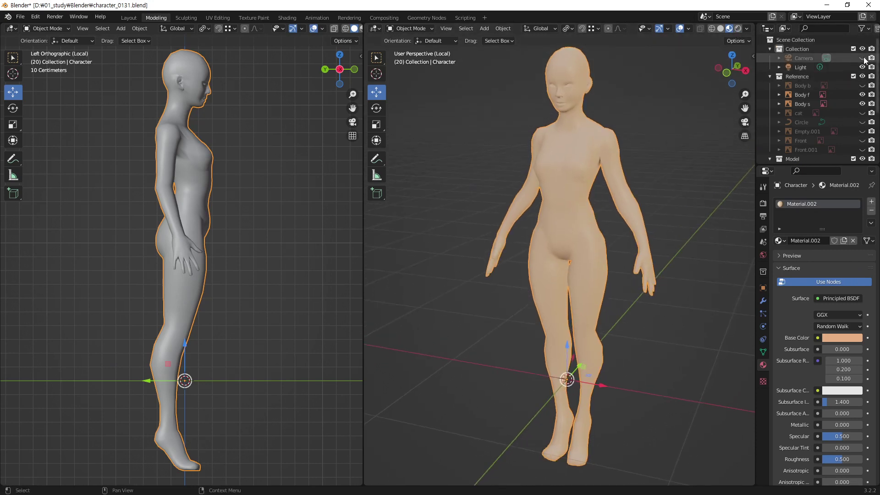
click(738, 28)
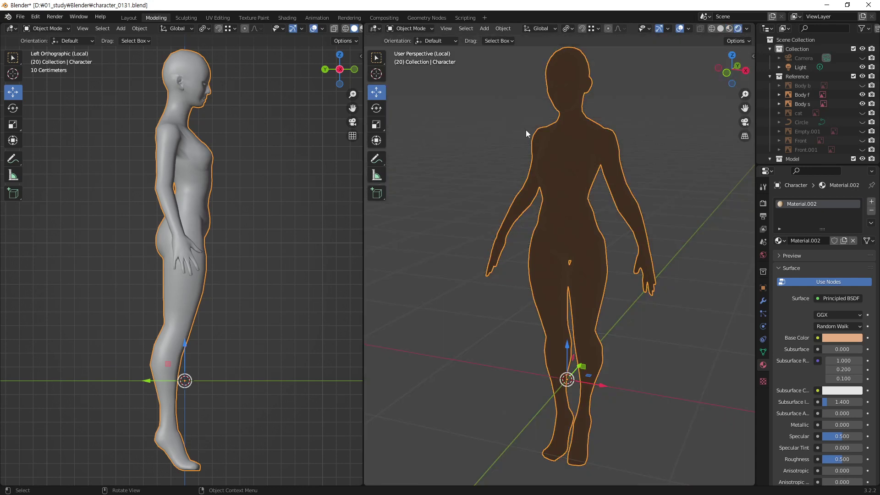
middle_drag(577, 188, 573, 188)
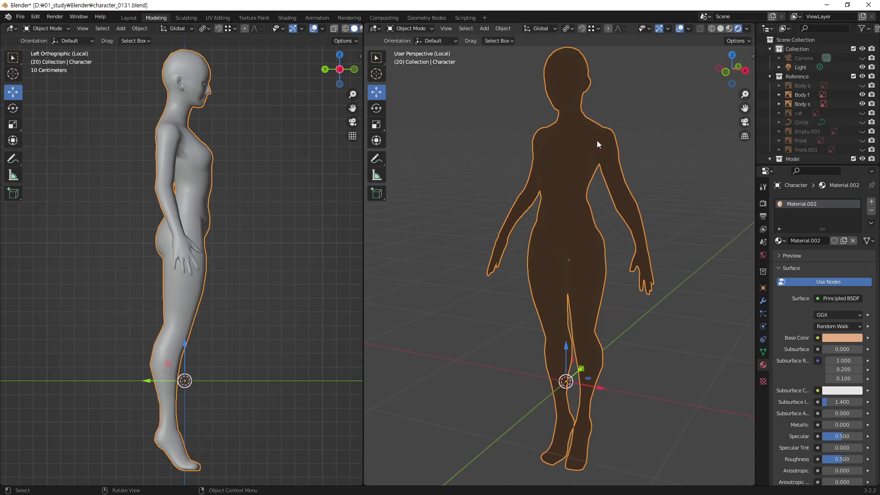
key(F12)
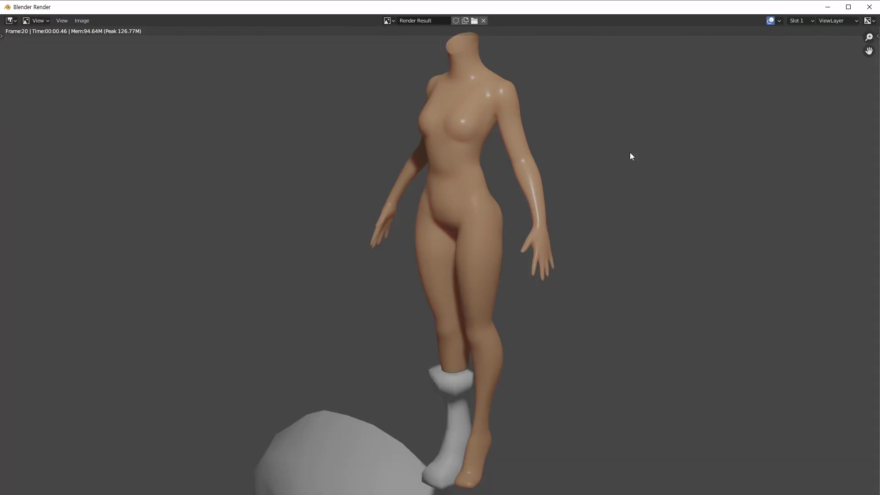
click(871, 8)
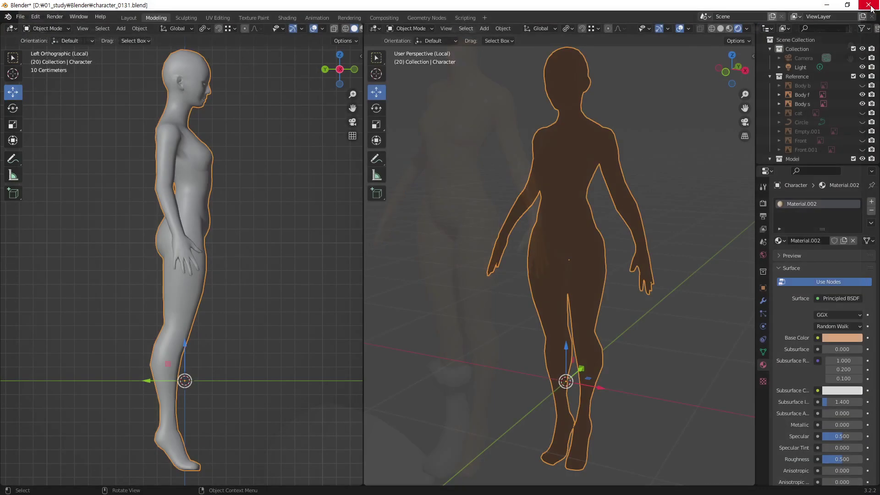
- Enable render visibility for the Character and re-render to check the peach skin
click(688, 329)
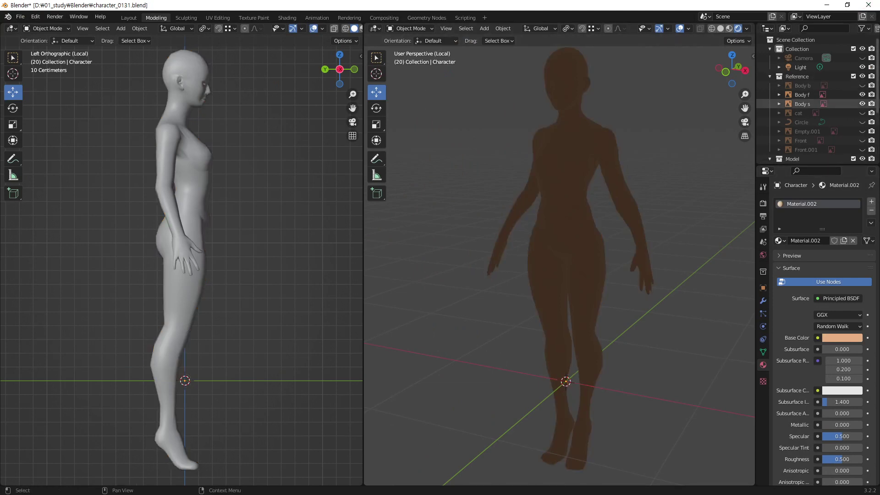
click(594, 201)
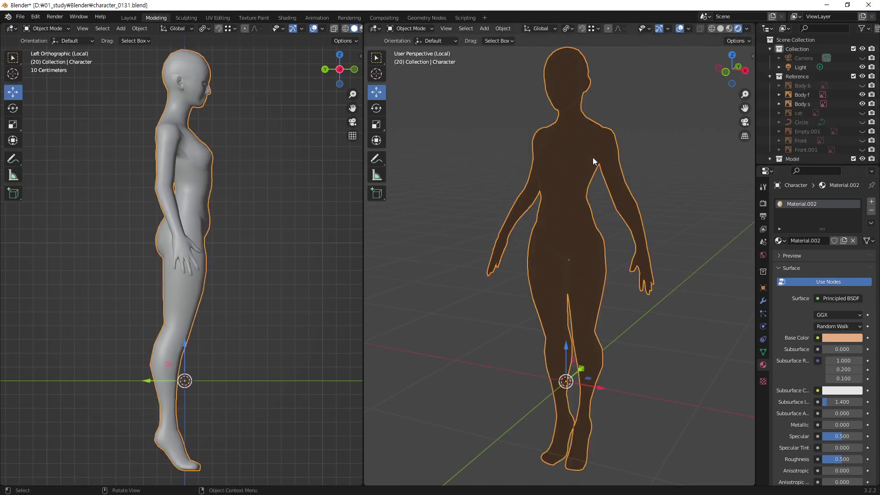
scroll(802, 129, down, 5)
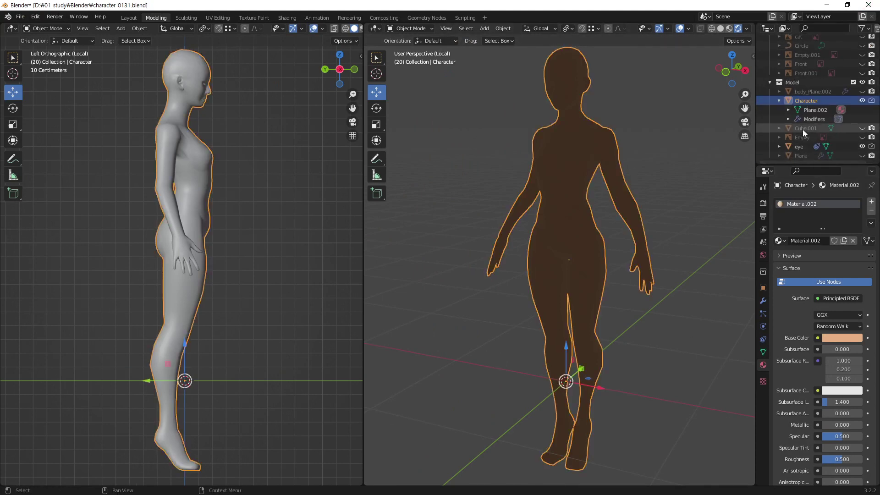
click(871, 101)
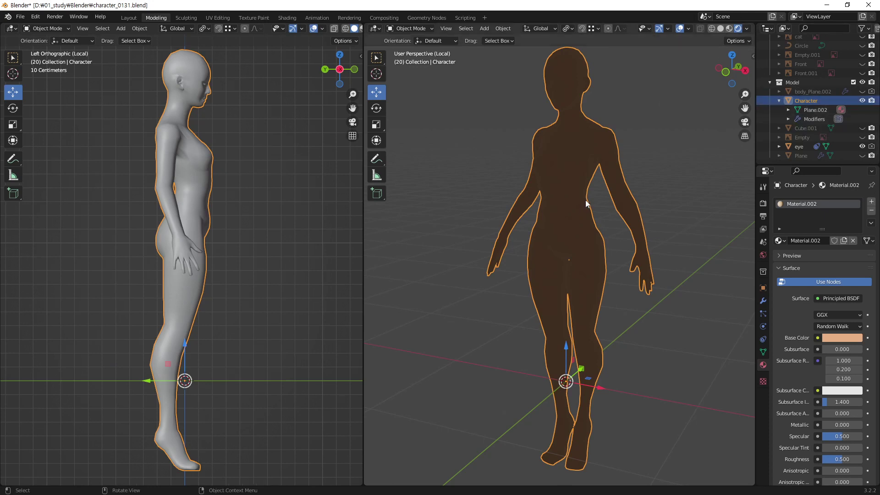
key(F12)
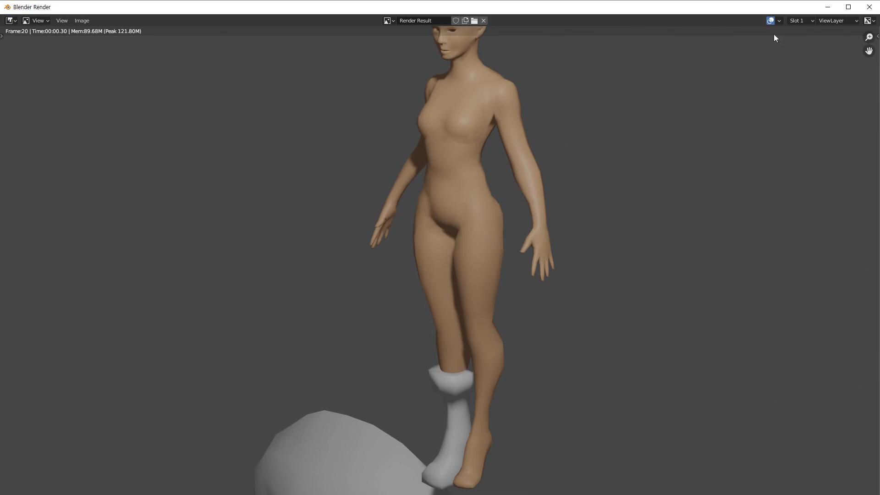
click(870, 7)
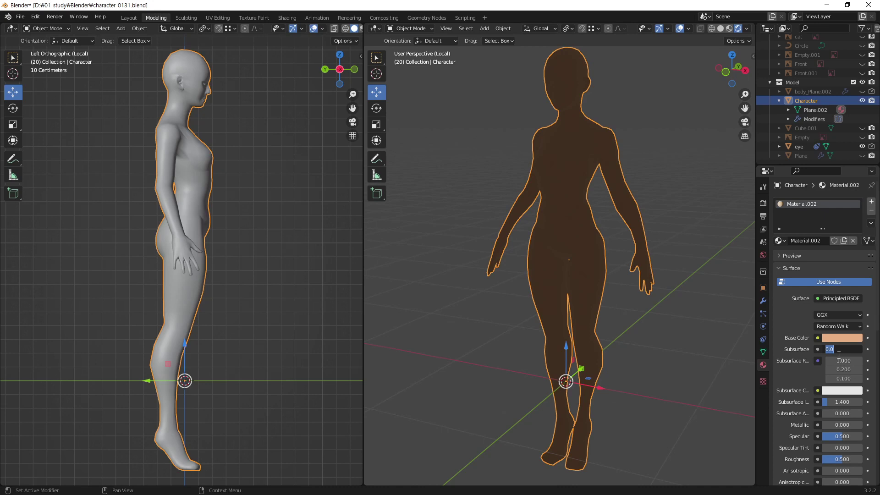
- Set Subsurface to 1.000 and render the character twice to inspect the translucency
text(1)
key(Return)
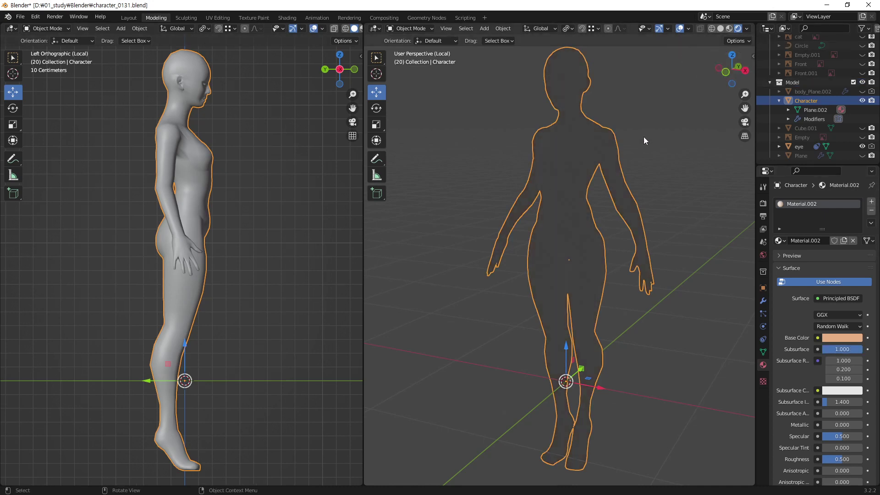
key(F12)
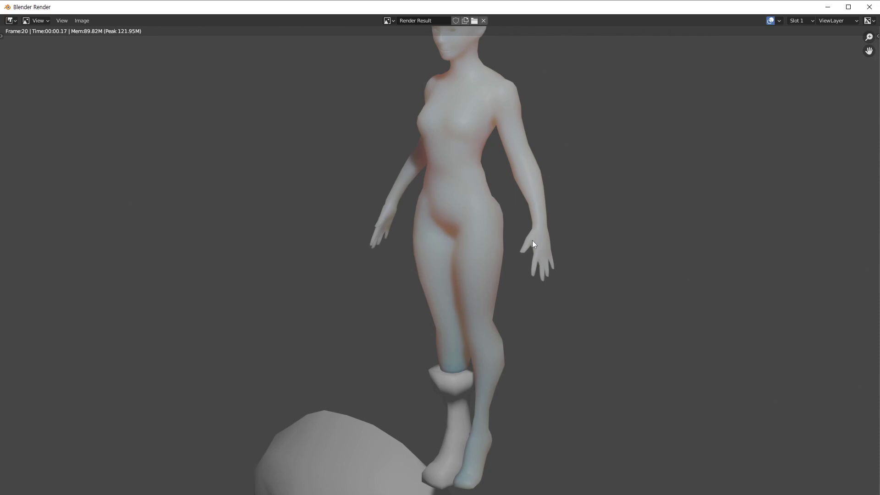
click(871, 8)
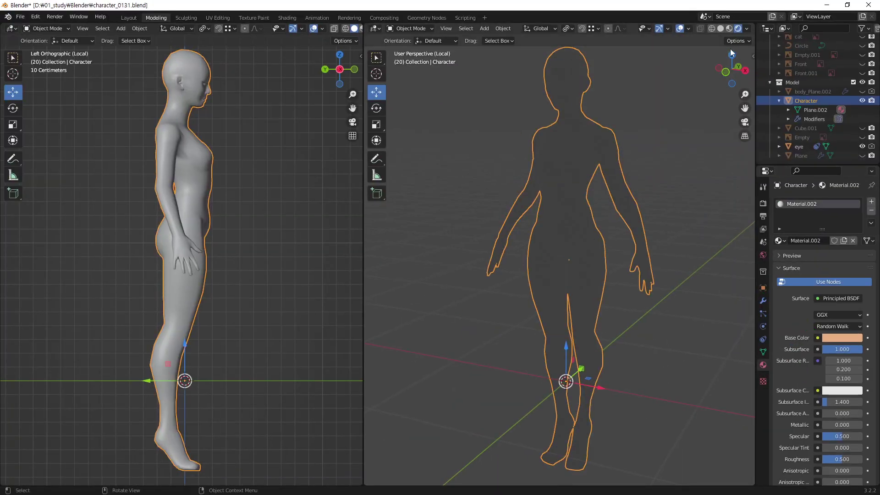
key(F12)
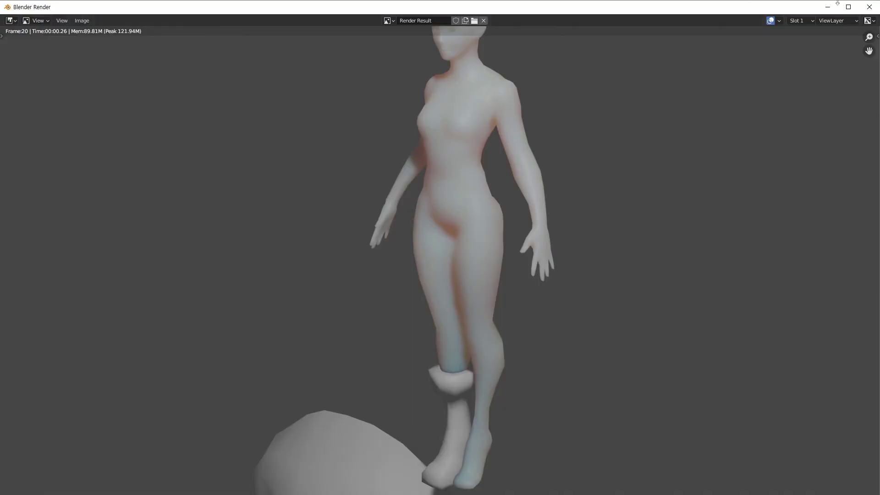
click(869, 6)
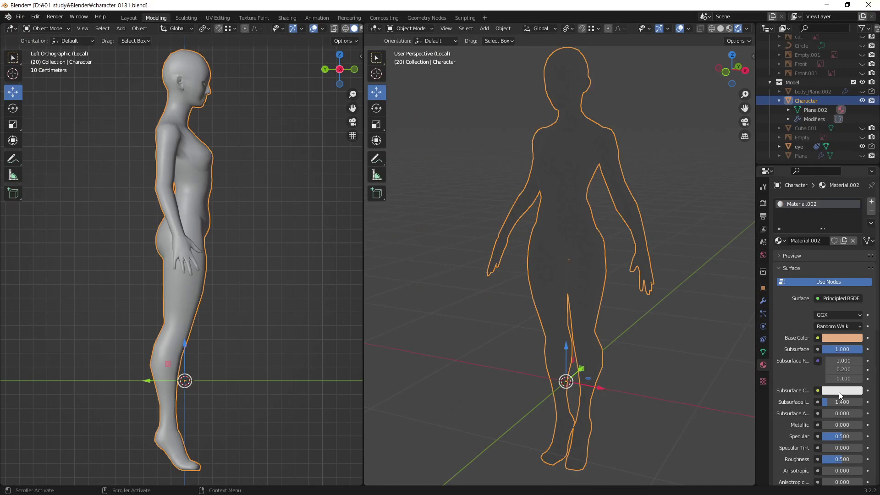
- Give the skin an orange Subsurface Color, switch to Material Preview, and test-render
click(840, 391)
click(810, 310)
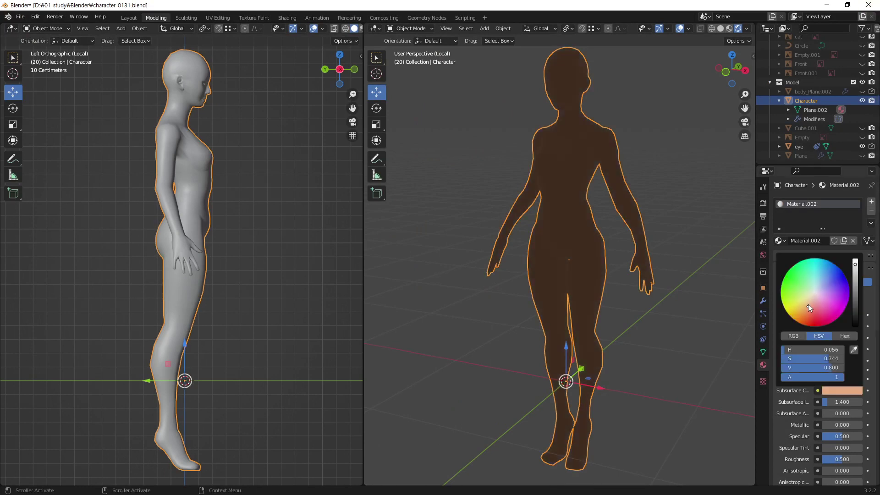
drag(808, 305, 809, 304)
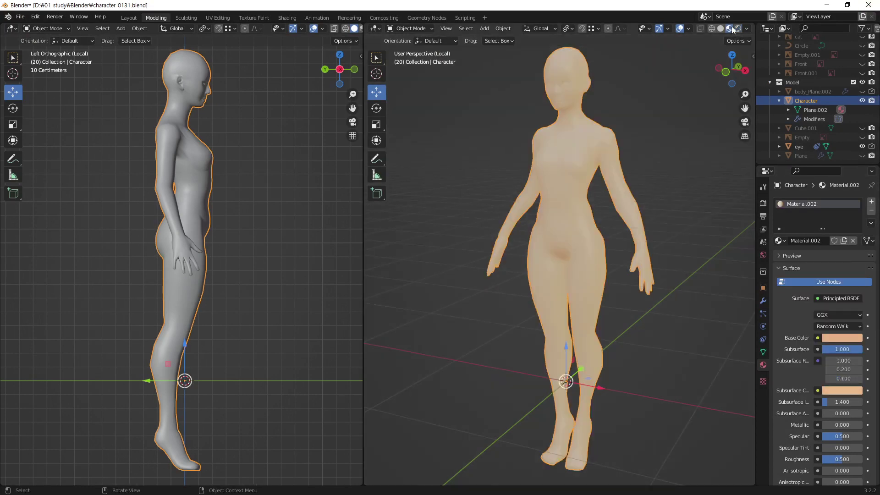
click(729, 29)
click(833, 393)
click(811, 309)
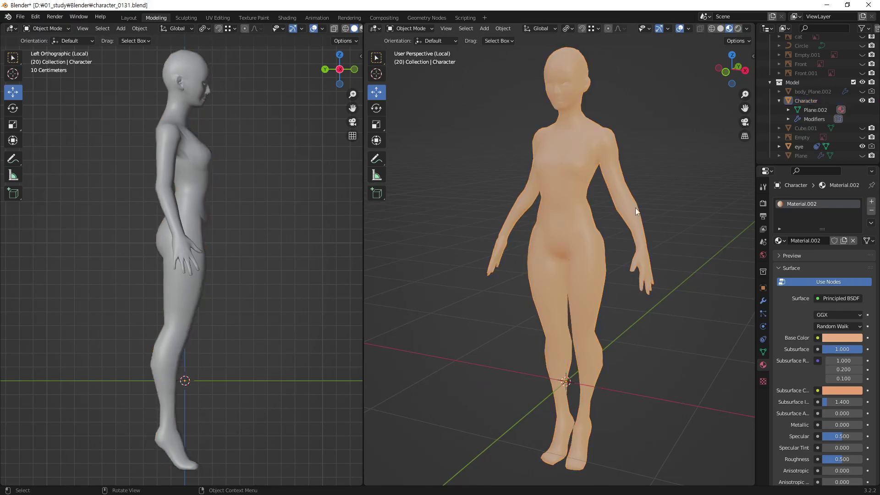
key(F12)
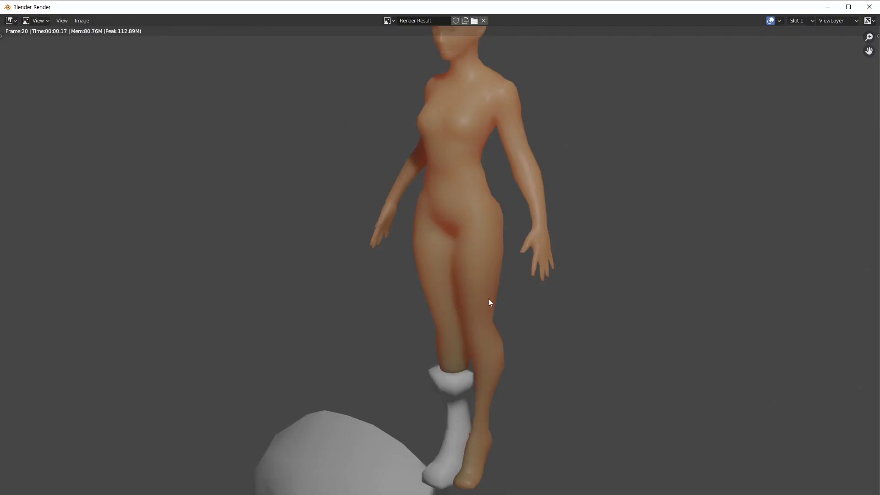
click(869, 7)
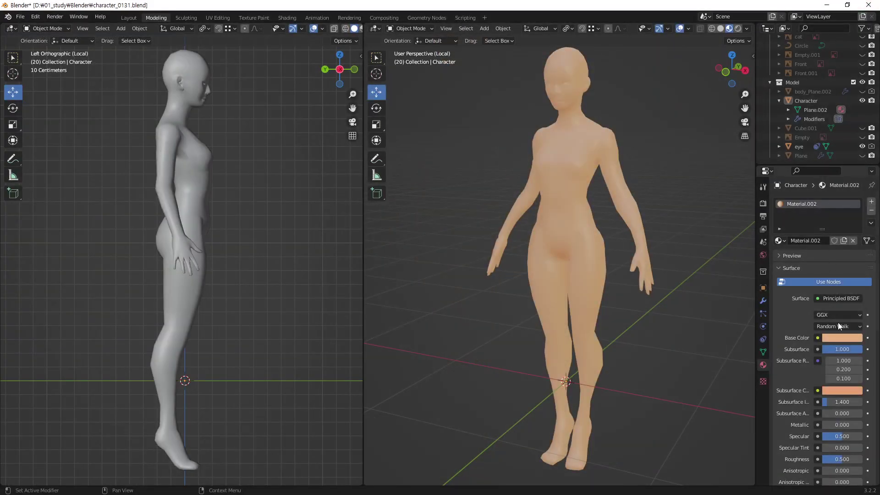
- Lighten the Base Color and render to compare the skin tone
click(842, 339)
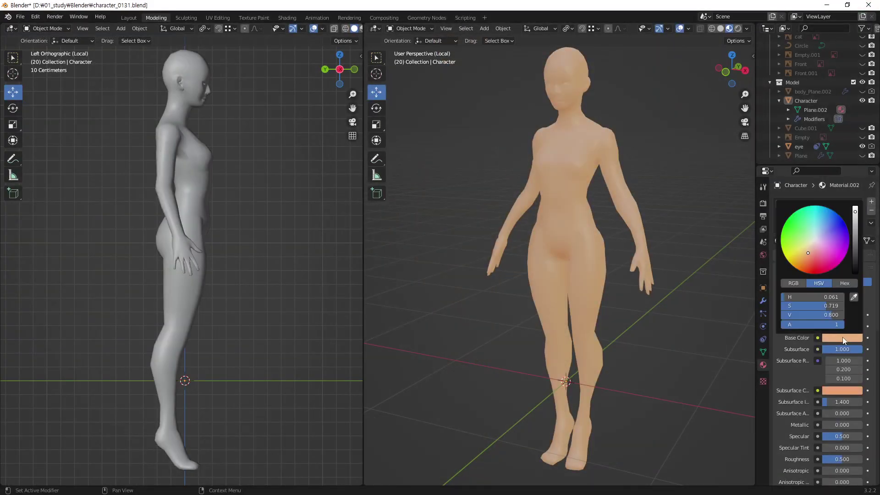
click(810, 249)
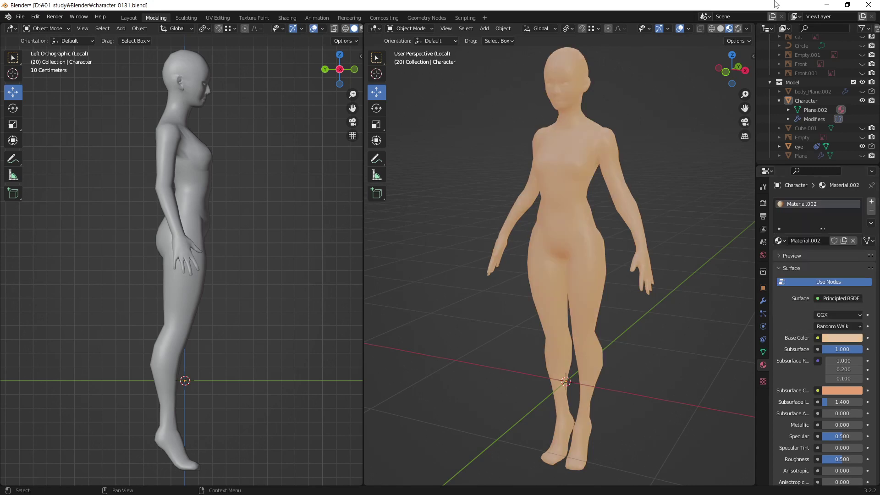
key(F12)
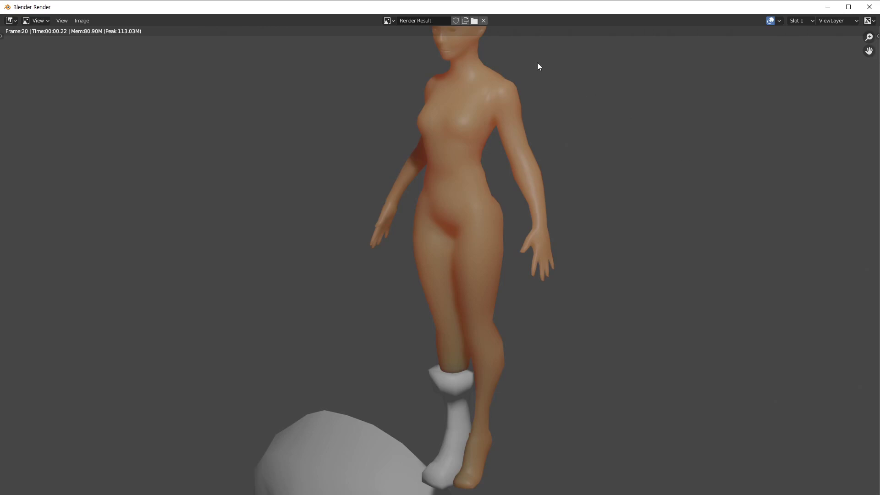
click(870, 7)
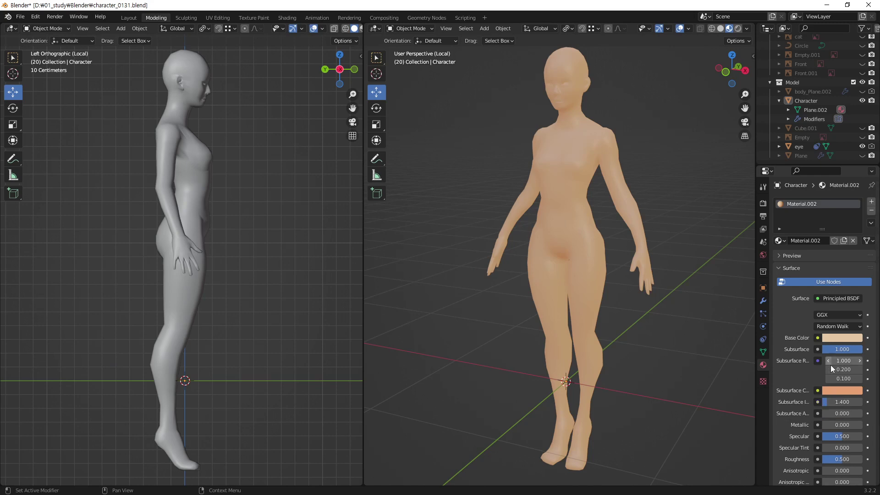
click(818, 338)
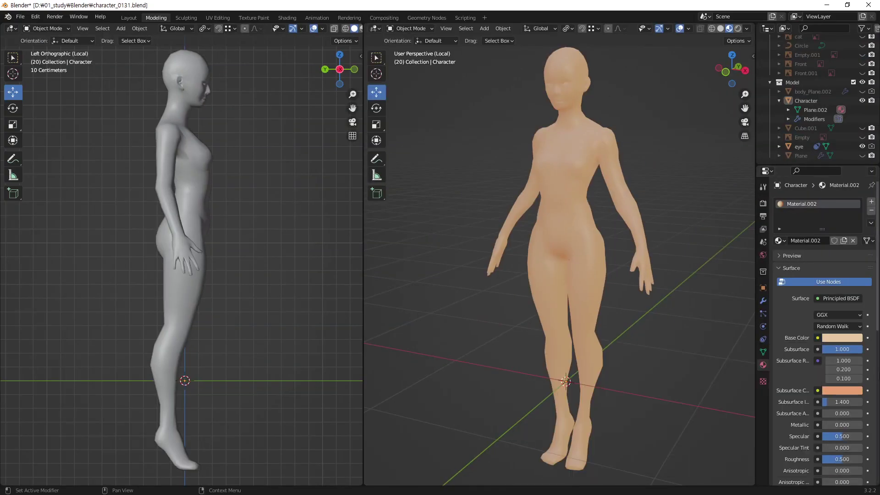
click(817, 390)
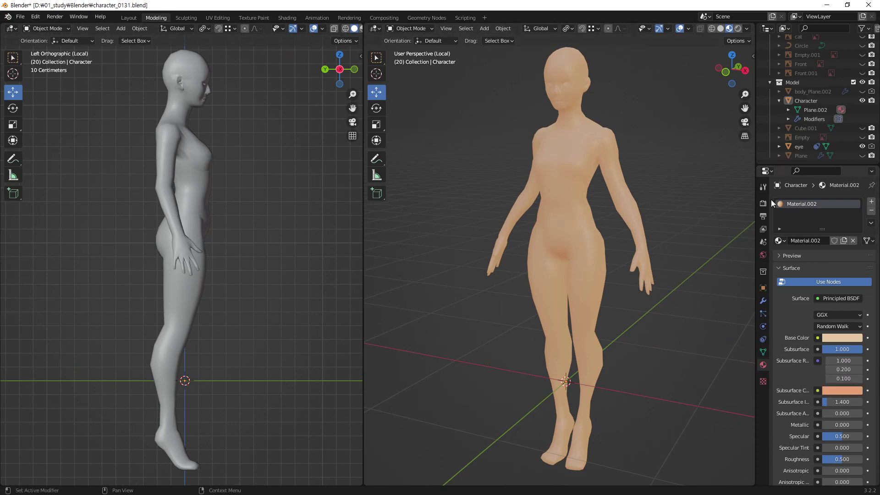
- Set Subsurface to 0.5 and render the character to check it
click(845, 351)
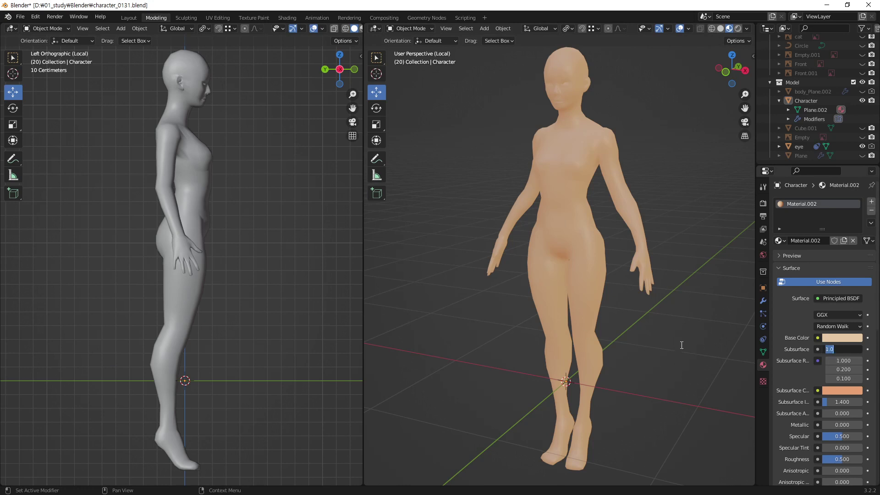
text(0.5)
key(Return)
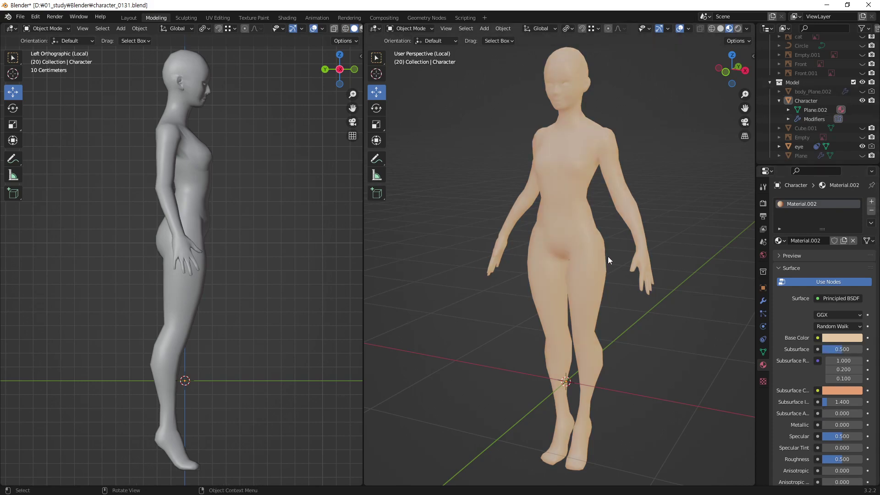
key(F12)
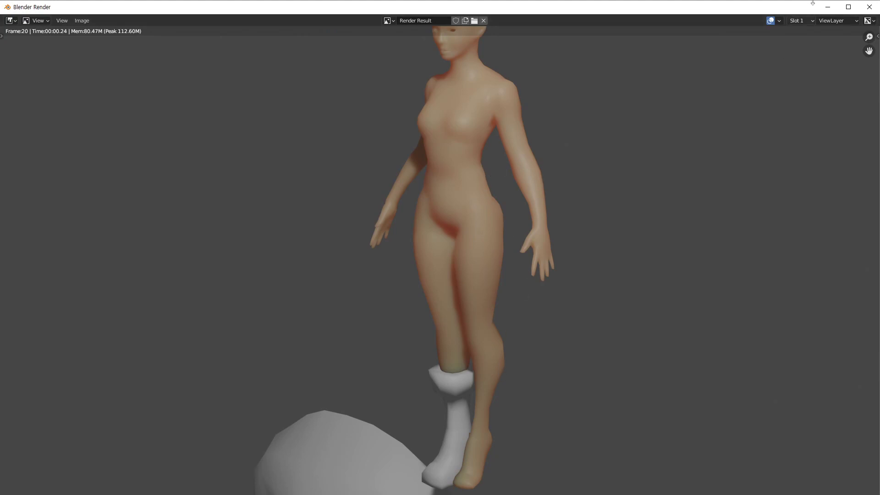
click(870, 7)
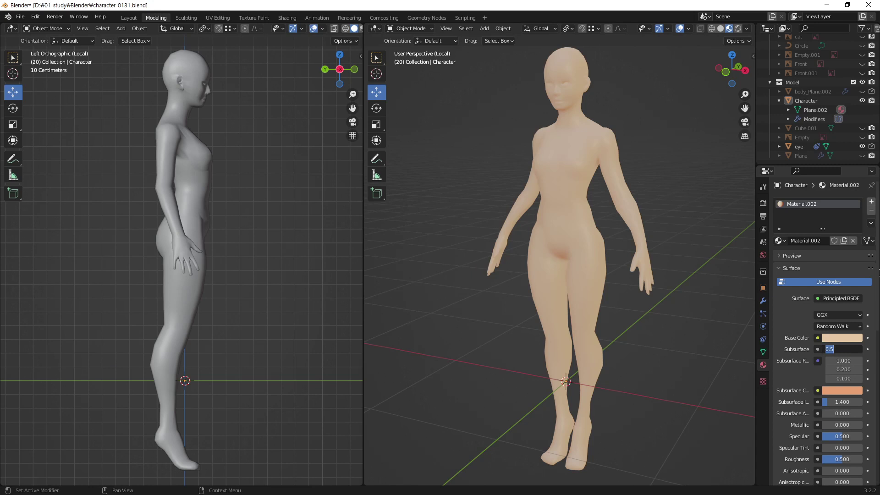
- Compare a render at Subsurface 0.133, then set Subsurface back to 0.5
text(0.13)
text(3)
key(Return)
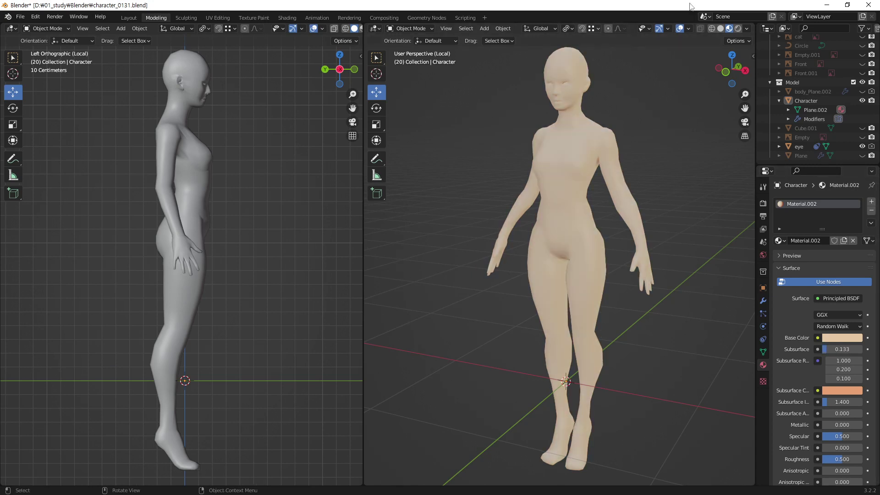
key(F12)
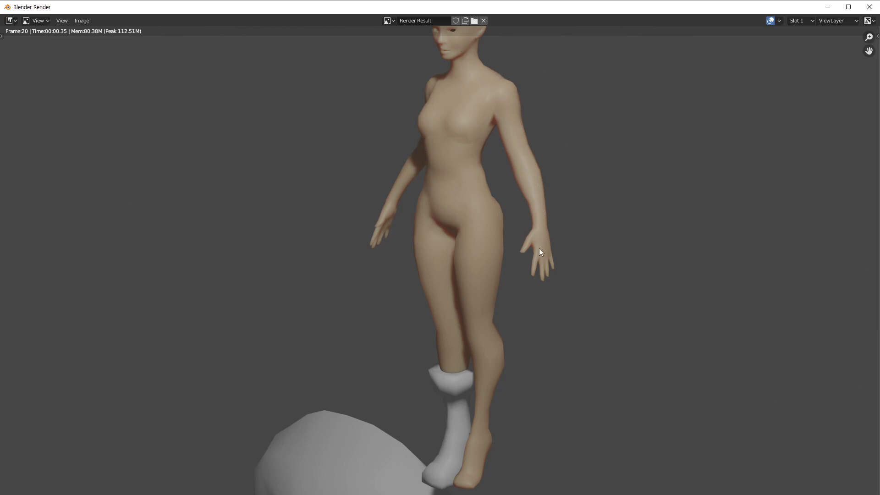
click(870, 7)
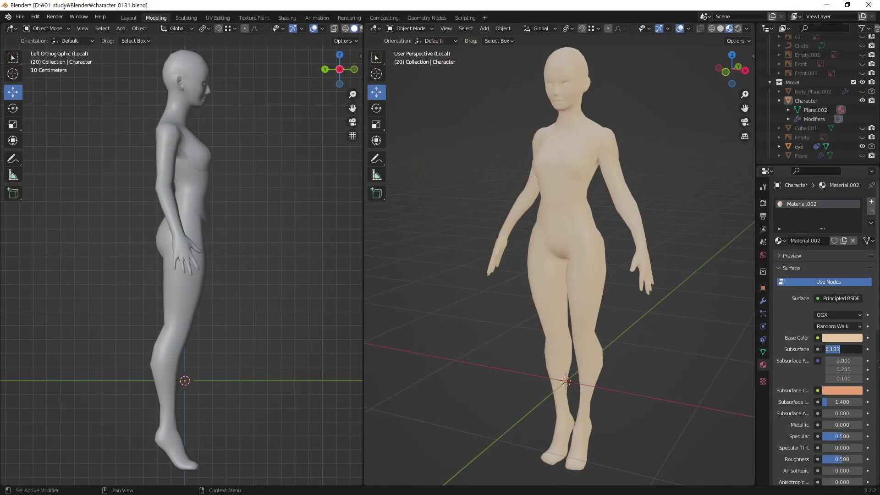
text(0)
text(.5)
key(Return)
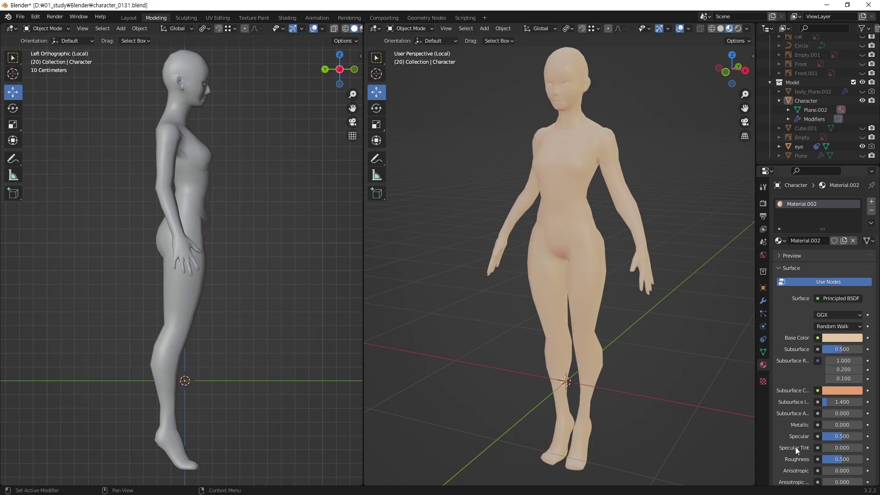
- Lower Subsurface to 0.410 and raise Specular to 1.000
scroll(796, 467, down, 1)
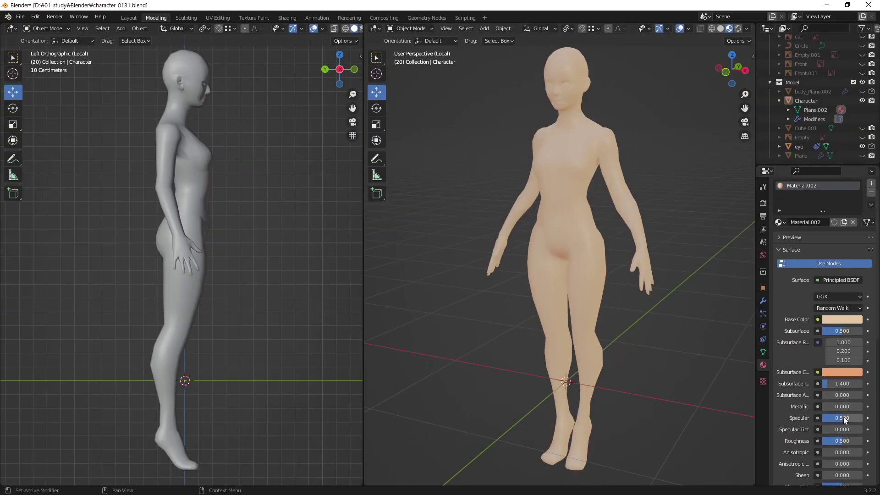
drag(843, 417, 849, 416)
drag(828, 420, 813, 420)
drag(843, 418, 853, 383)
drag(843, 331, 834, 331)
drag(843, 418, 871, 418)
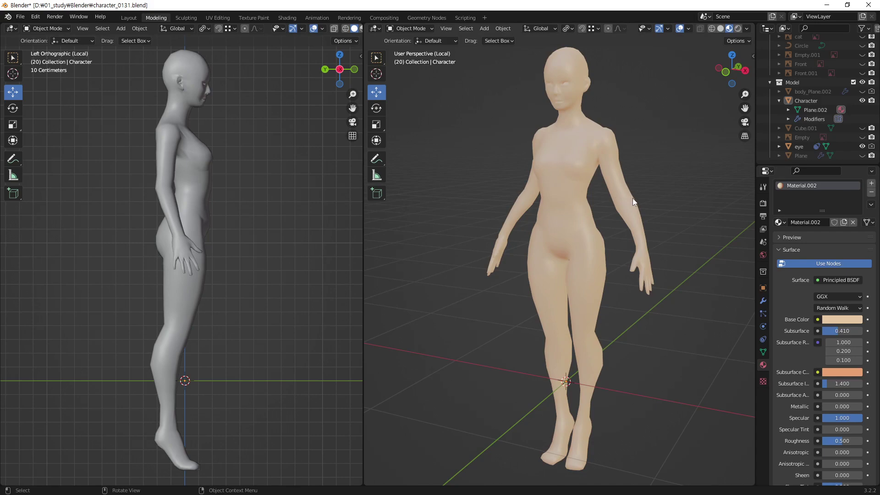
- Render with Specular at 1.000, then reset Specular to 0.000
key(F12)
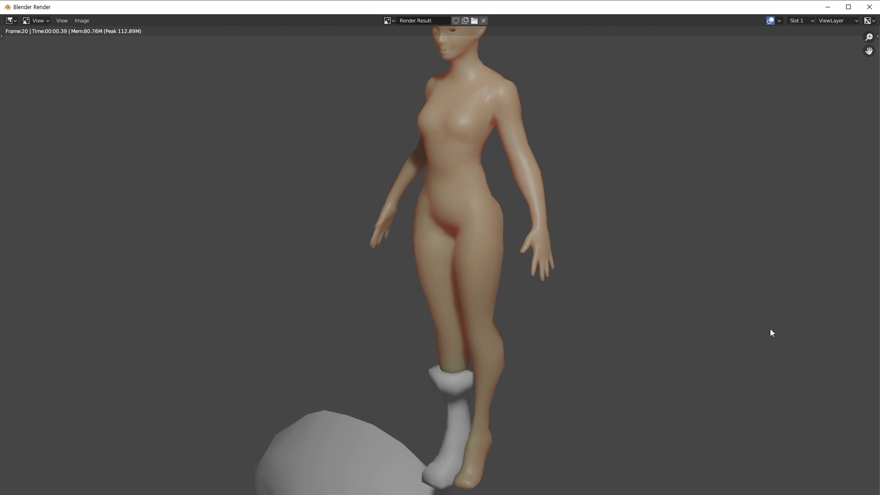
click(869, 7)
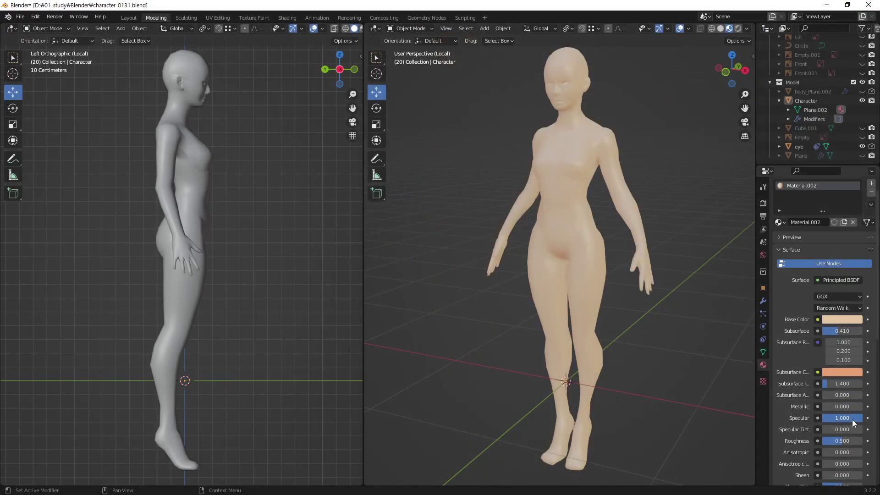
key(BackSpace)
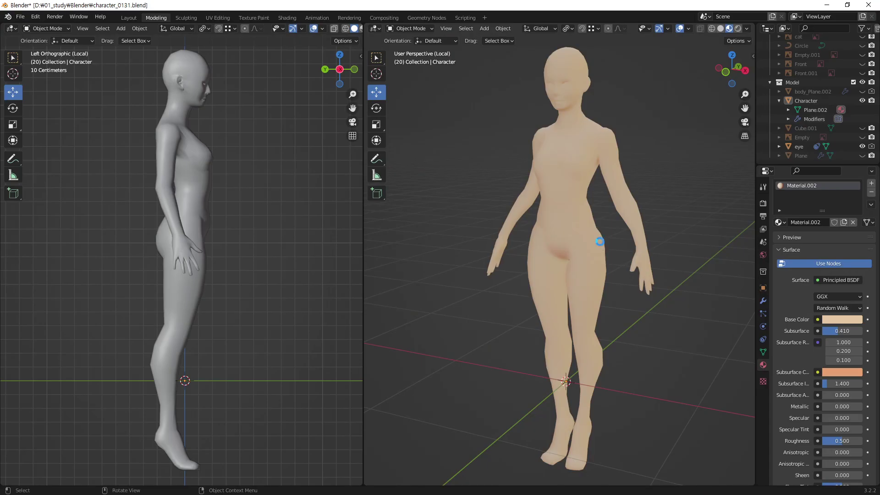
- Render without specular, then nudge Specular up, raise Subsurface to about 0.66, re-render
key(F12)
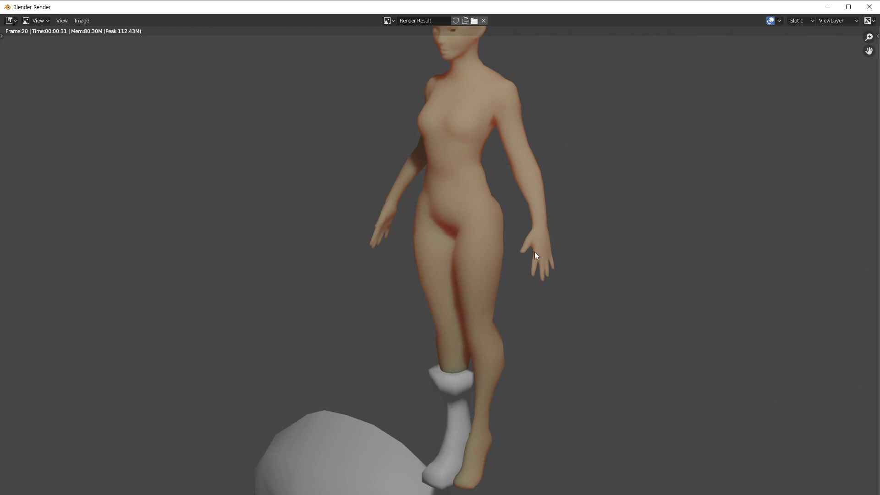
click(870, 7)
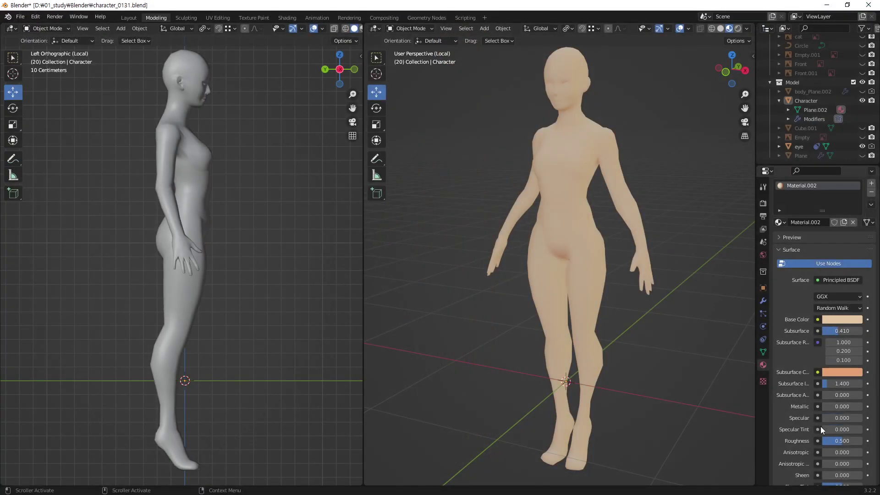
drag(825, 418, 838, 418)
drag(837, 331, 847, 331)
key(F12)
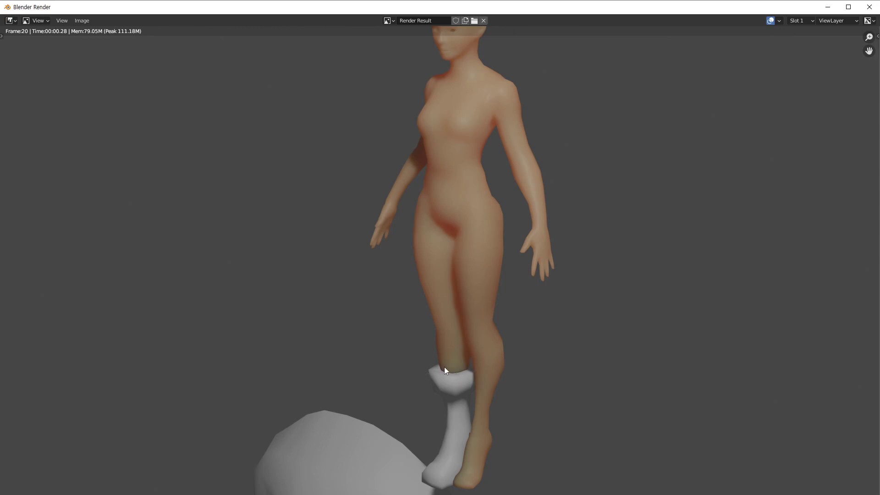
key(Escape)
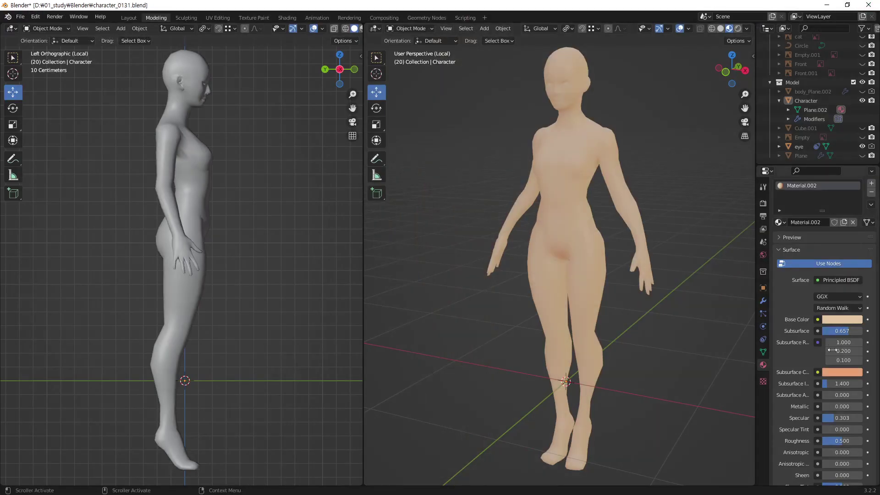
- Compare renders with Subsurface lowered to about 0.4 and then 0.133
drag(842, 330, 837, 331)
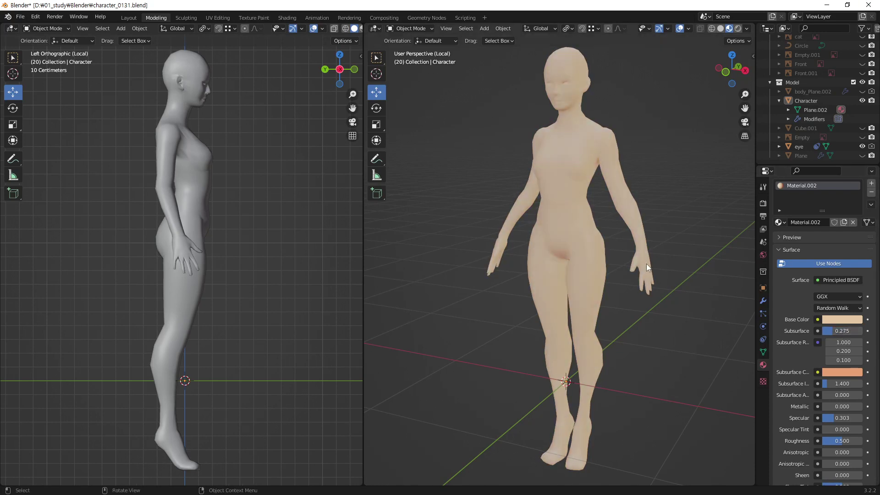
key(F12)
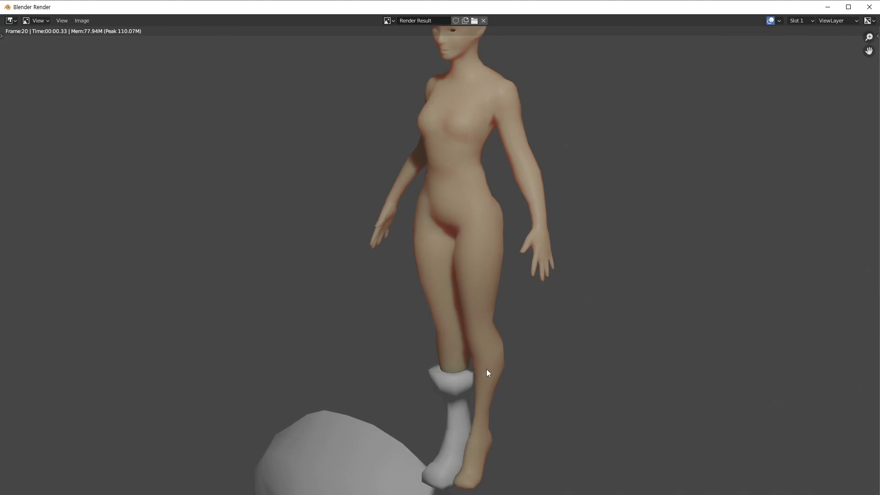
click(870, 7)
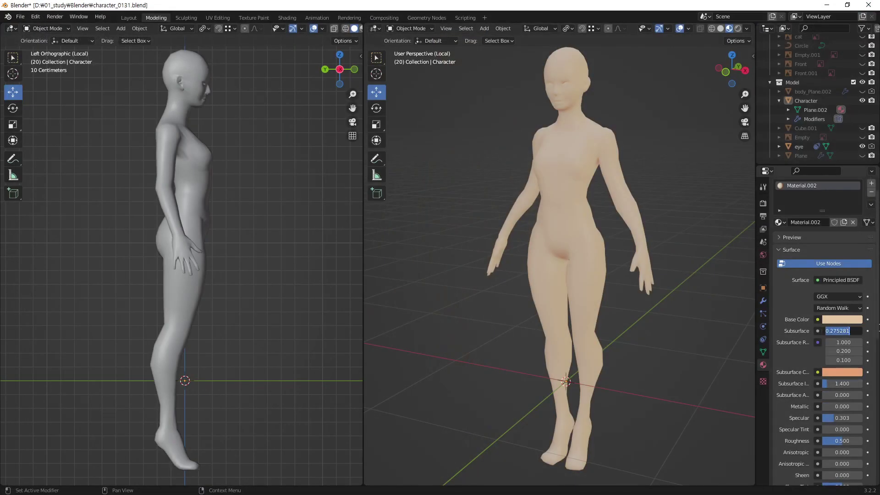
click(843, 331)
text(133)
key(Return)
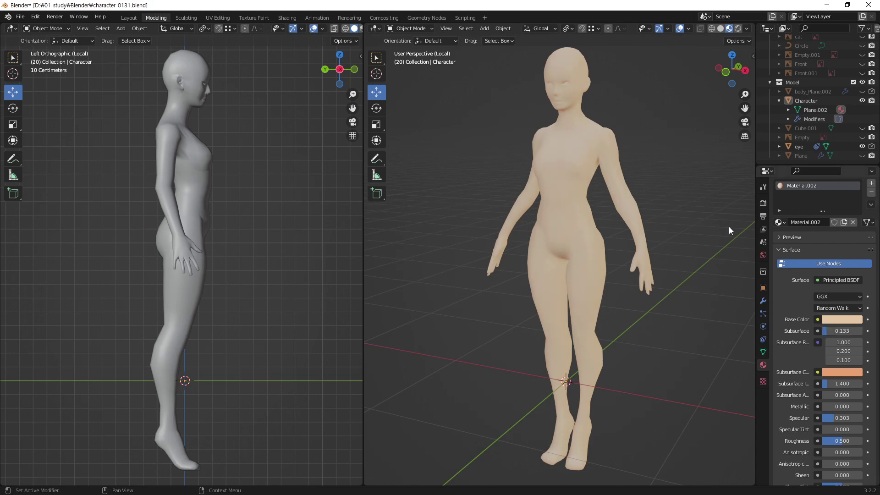
key(F12)
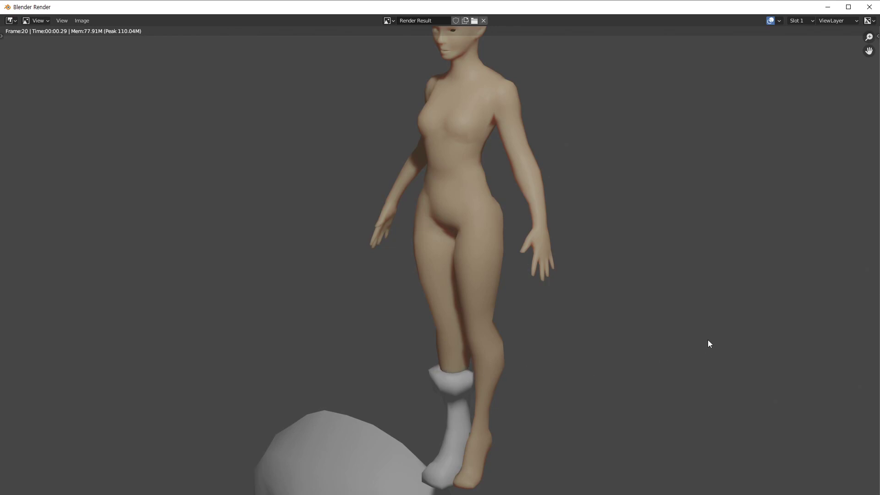
click(870, 7)
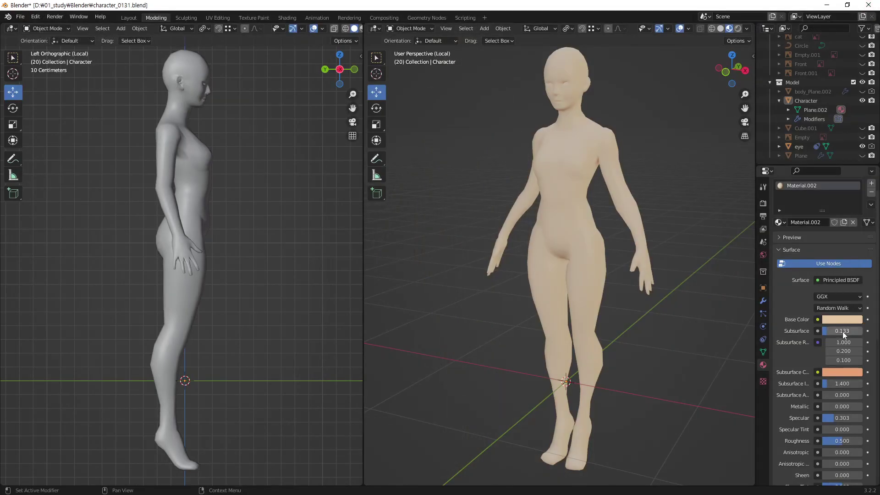
- Set Subsurface to 0.050 and render the character
text(0.05)
key(Return)
key(F12)
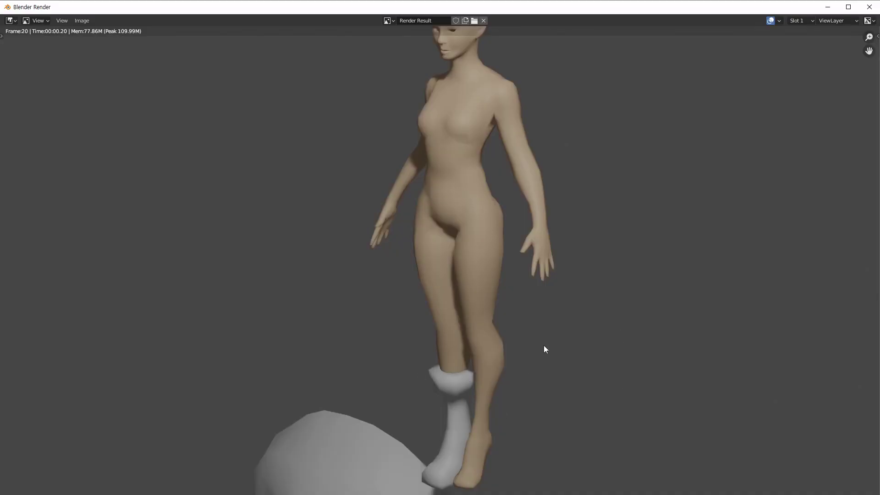
- Shift the skin base colour toward pink and subsurface colour to deeper orange, then test-render
click(870, 7)
click(847, 320)
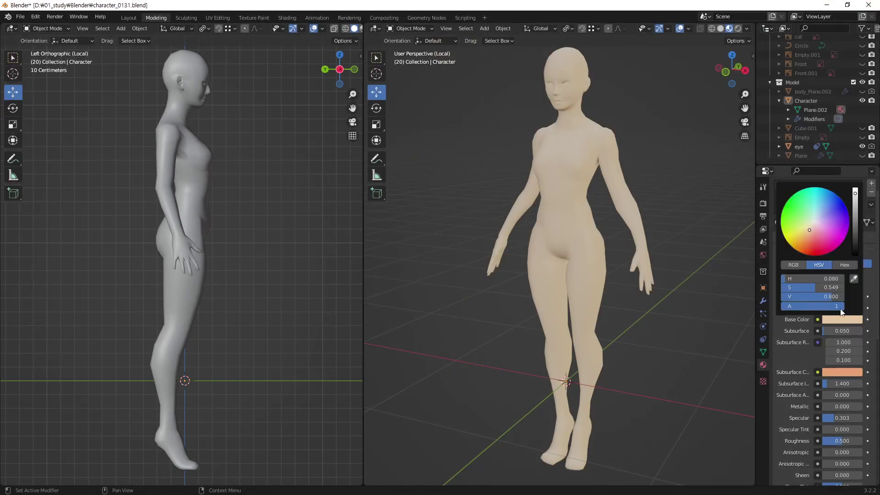
click(810, 235)
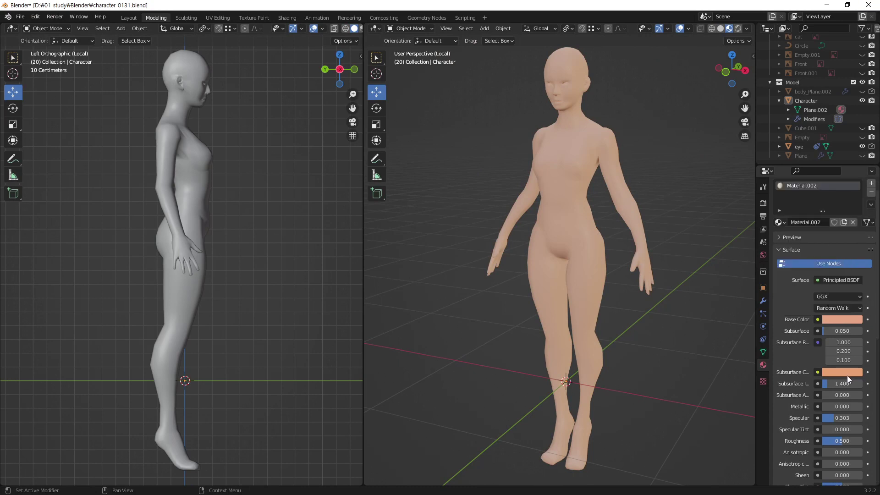
click(836, 373)
click(808, 296)
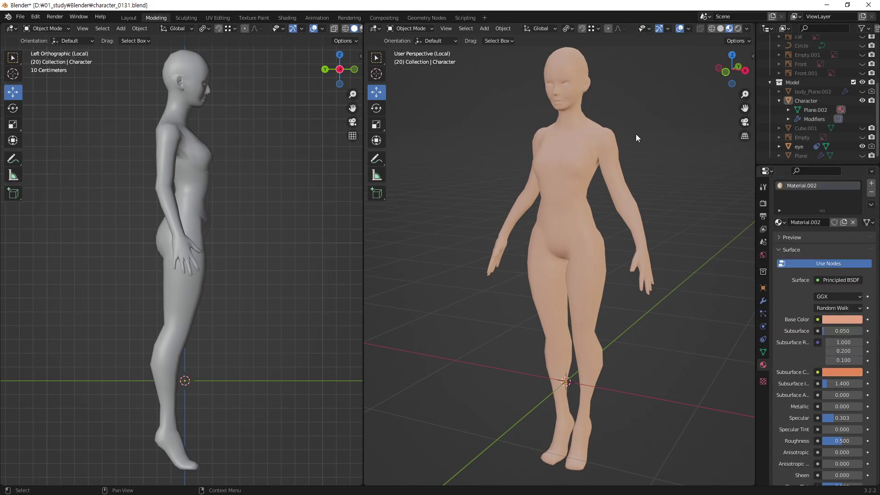
key(F12)
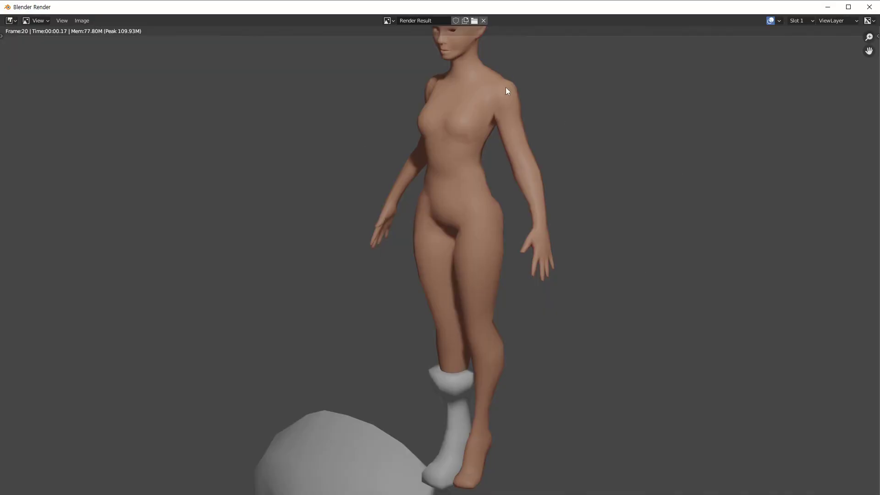
- Raise the skin Specular to 0.573 and check it in a render
click(870, 7)
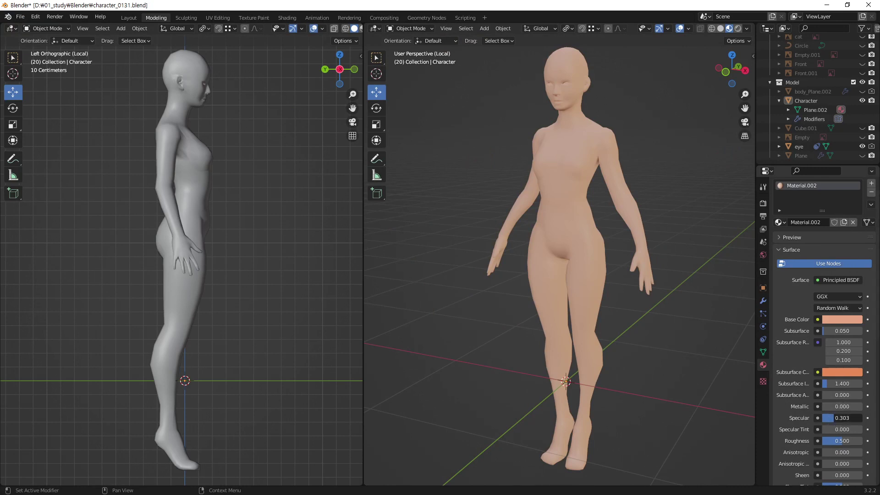
drag(837, 420, 850, 419)
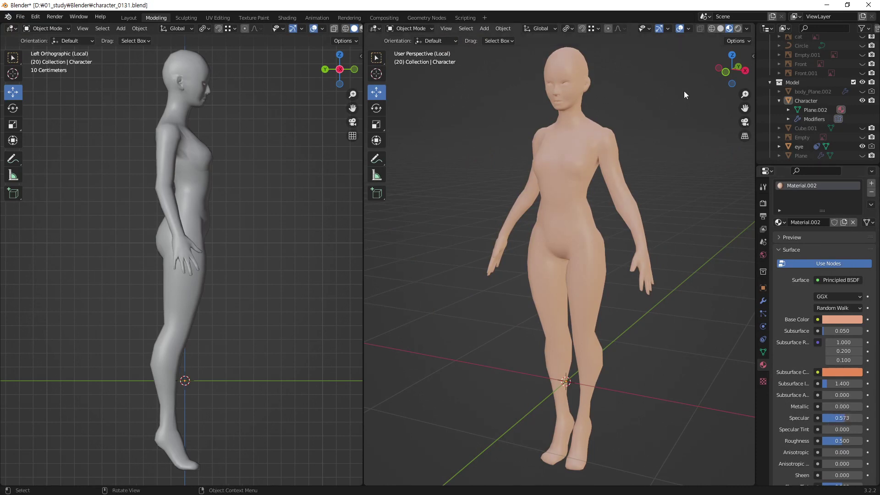
key(F12)
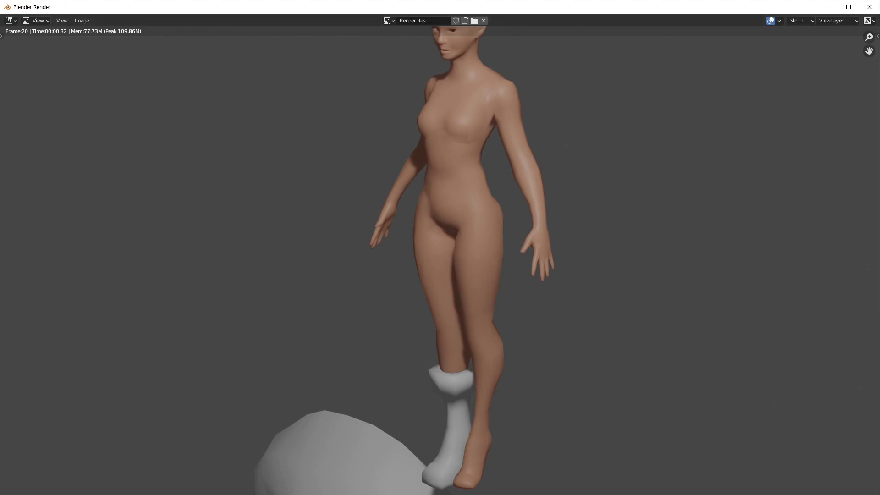
key(Escape)
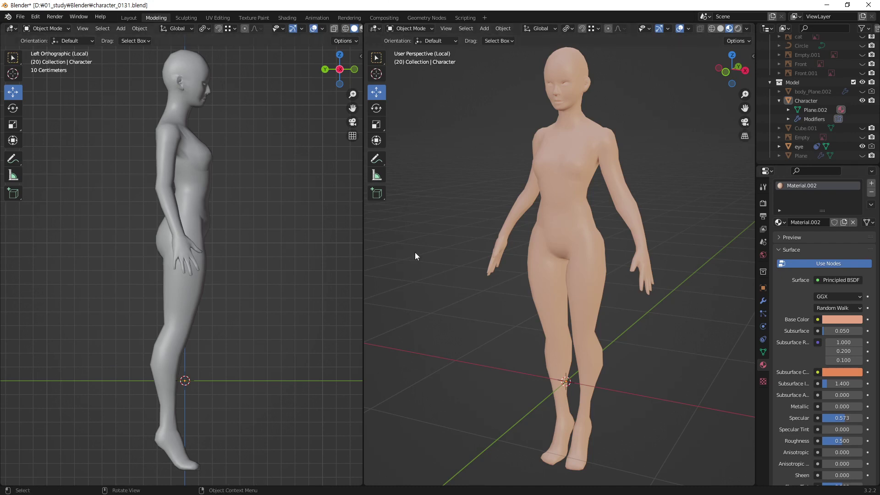
- Add a Subdivision Surface modifier below the Mirror on Character, viewport 1, render 2
click(763, 300)
click(833, 200)
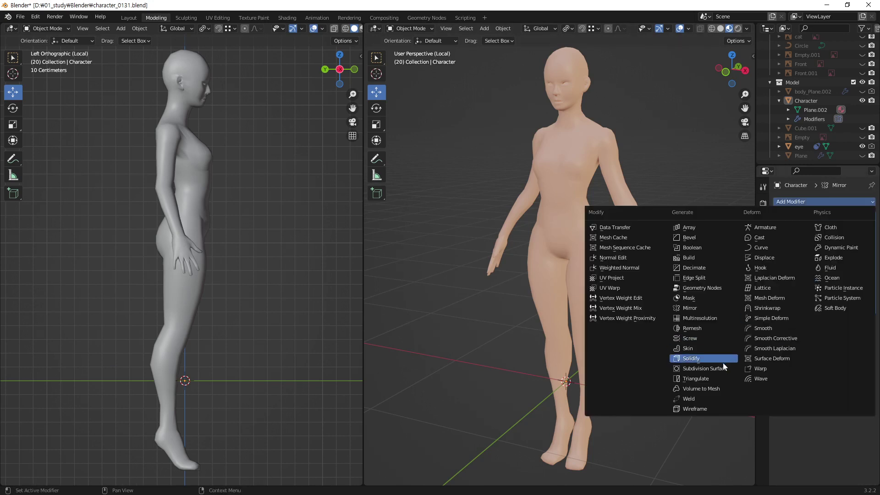
click(706, 369)
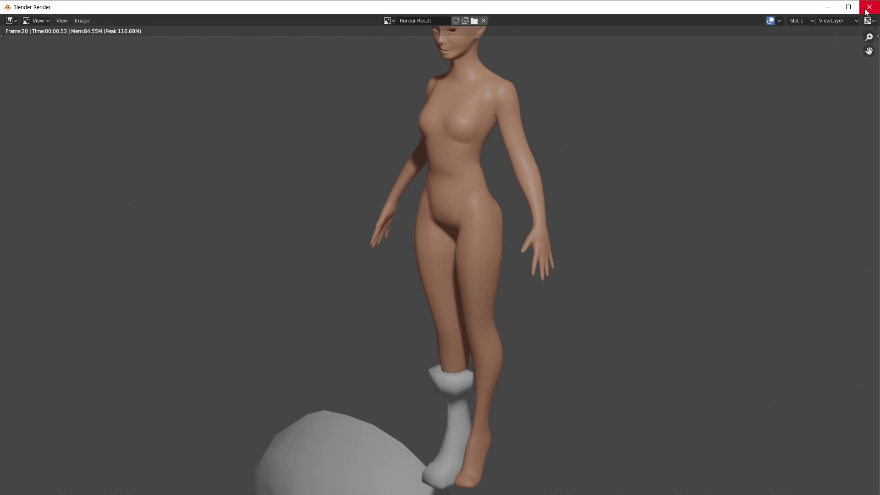
click(870, 11)
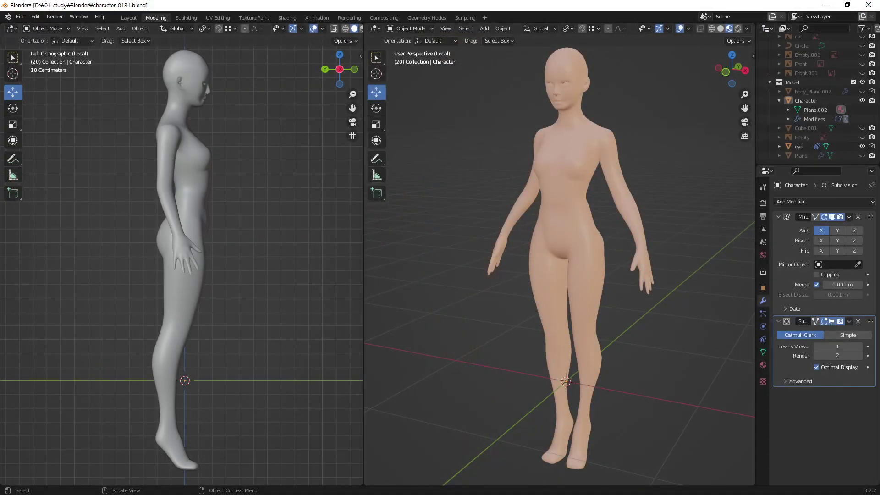